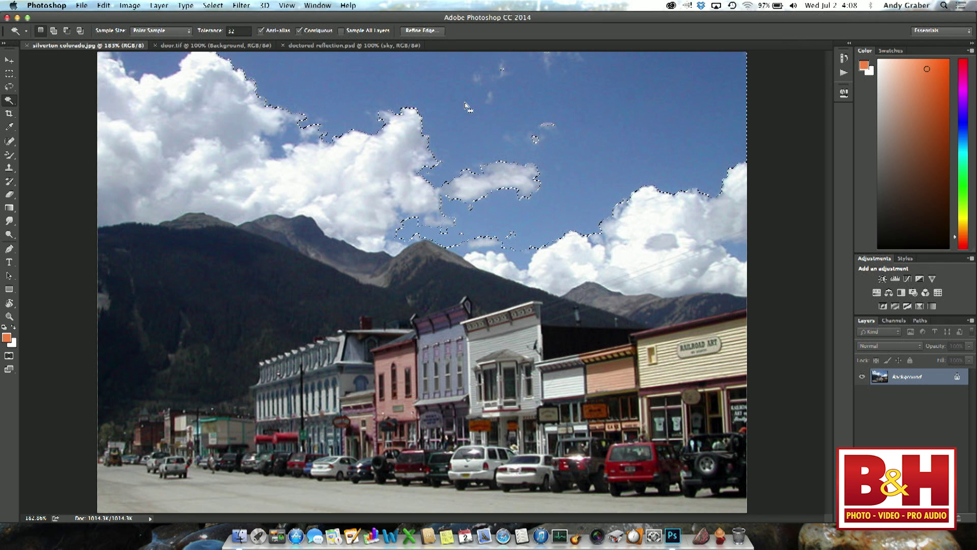
Step: Clear the Magic Wand selection and switch to the Quick Selection tool
key(super+d)
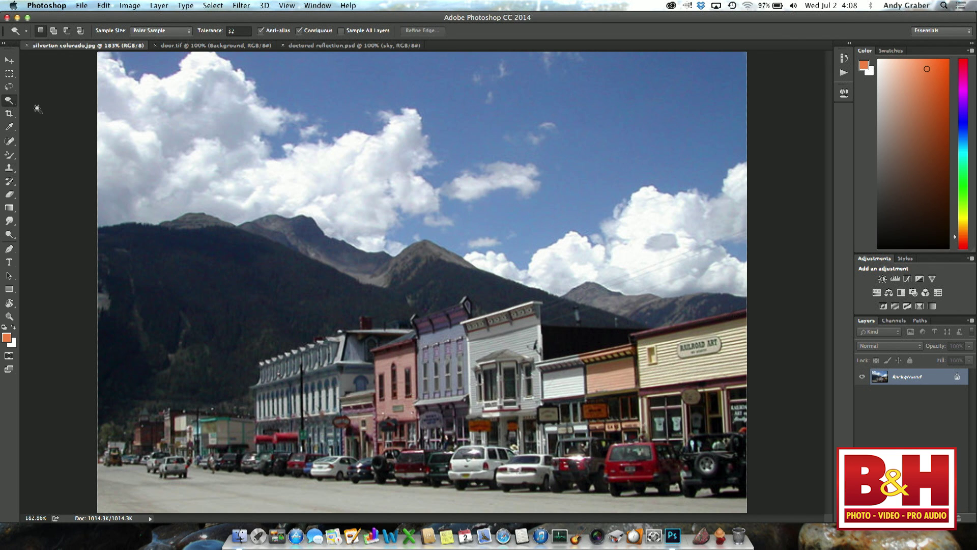
click(9, 100)
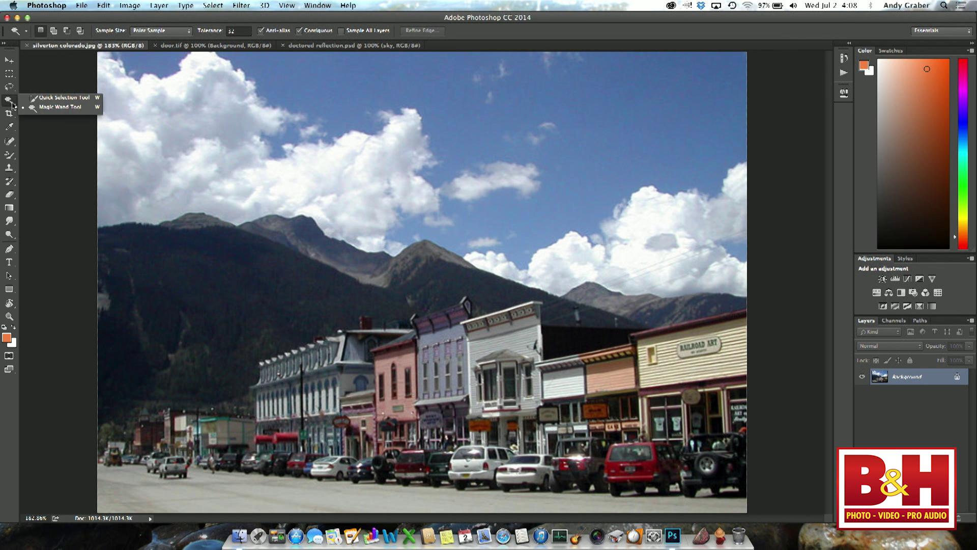
click(41, 107)
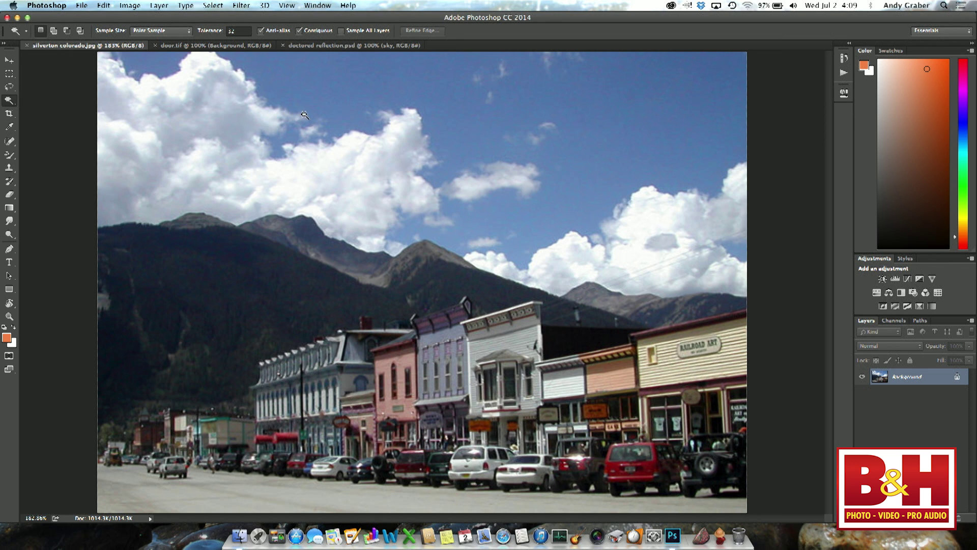
click(8, 102)
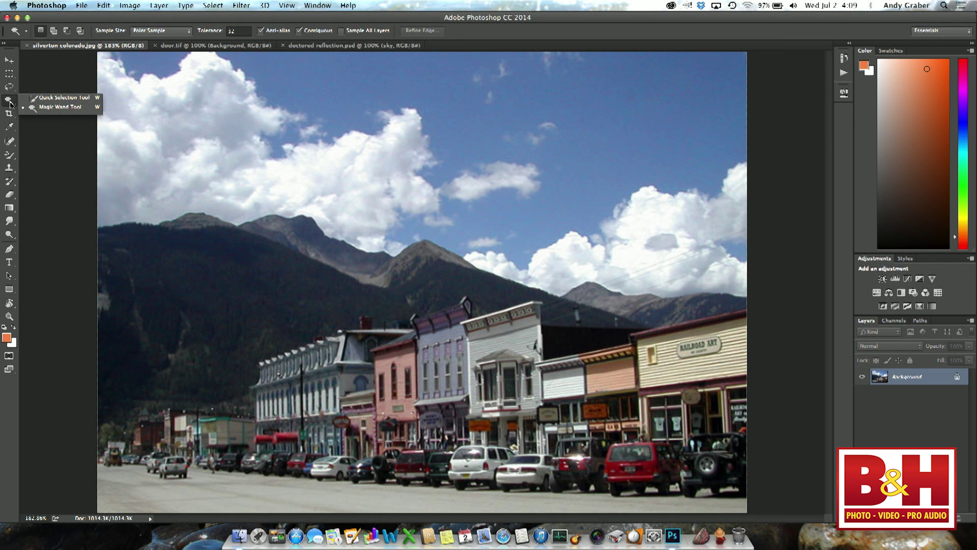
click(47, 98)
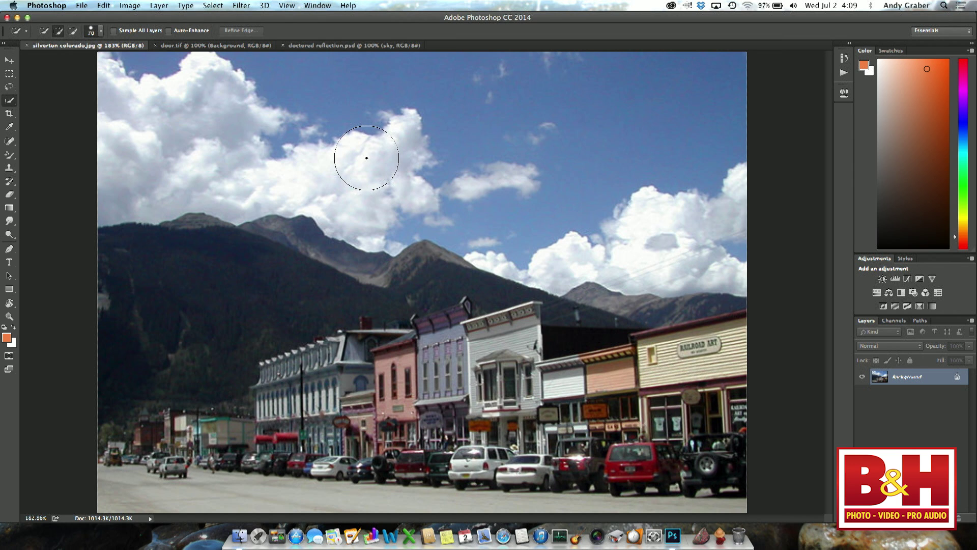
Step: Try out smaller and larger Quick Selection brush sizes, ending at 500 px
key(bracketright)
key(bracketright)
key(bracketright)
key(bracketright)
key(bracketright)
key(bracketright)
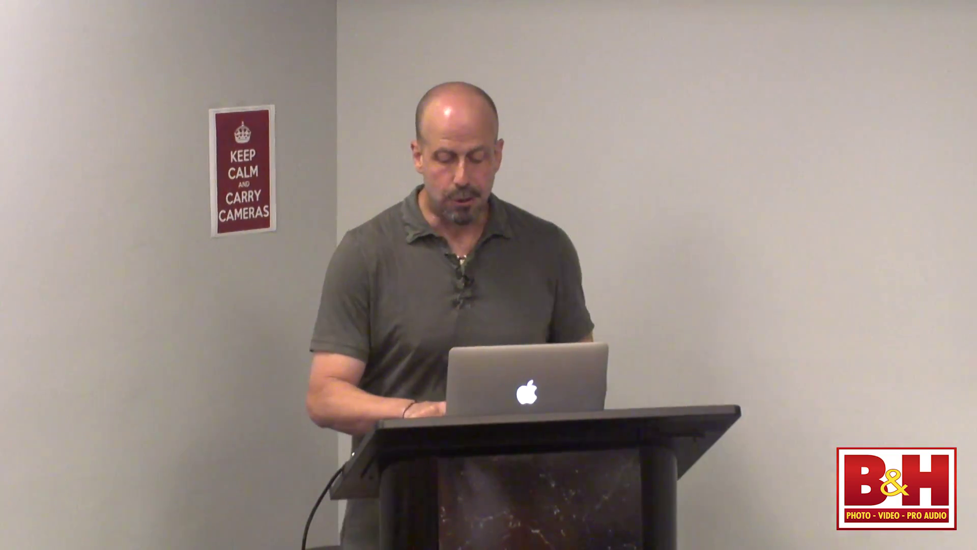
key(bracketleft)
key(bracketleft)
key(bracketleft)
key(bracketleft)
key(bracketleft)
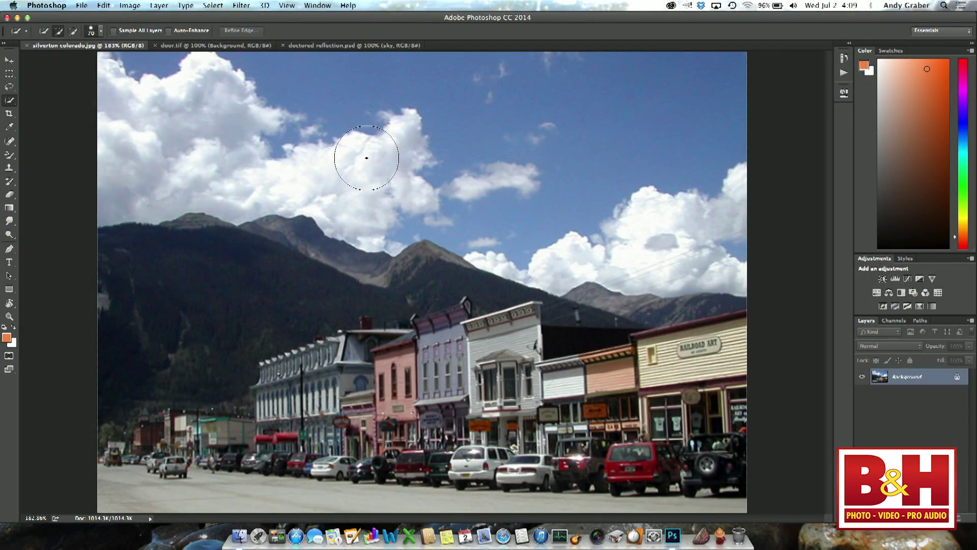
key(bracketright)
key(bracketright)
key(bracketright)
key(bracketright)
key(bracketright)
key(bracketleft)
key(bracketleft)
key(bracketleft)
key(bracketleft)
key(bracketleft)
key(bracketleft)
key(bracketleft)
key(bracketleft)
key(bracketleft)
key(bracketleft)
key(bracketleft)
key(bracketleft)
key(bracketright)
key(bracketright)
key(bracketright)
key(bracketright)
key(bracketright)
key(bracketright)
key(bracketright)
key(bracketright)
key(bracketright)
key(bracketright)
key(bracketright)
key(bracketright)
key(bracketright)
key(bracketright)
key(bracketright)
key(bracketright)
key(bracketright)
key(bracketright)
key(bracketright)
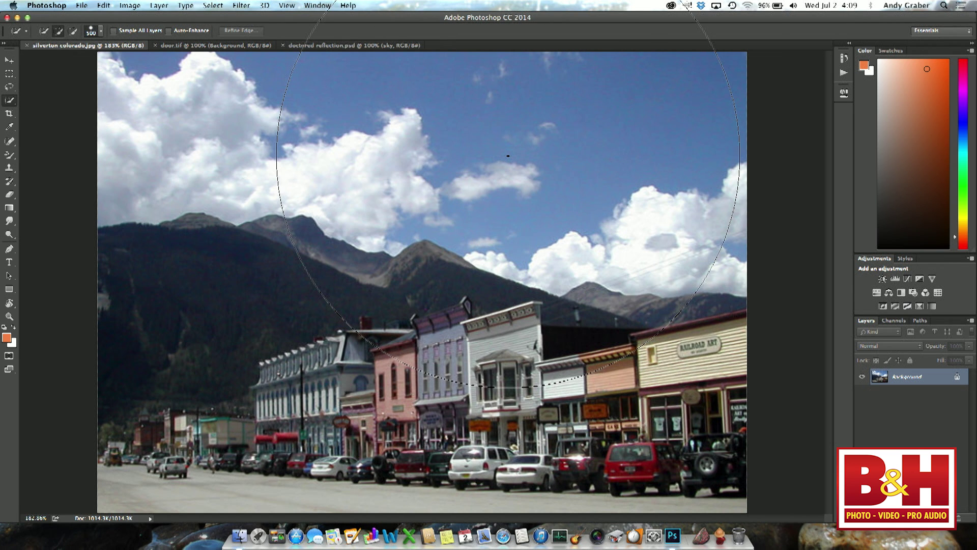
Step: Shrink the Quick Selection brush to 90 px and paint a selection over the sky and clouds
key(bracketleft)
key(bracketleft)
key(bracketleft)
key(bracketleft)
key(bracketleft)
key(bracketleft)
key(bracketleft)
key(bracketleft)
key(bracketleft)
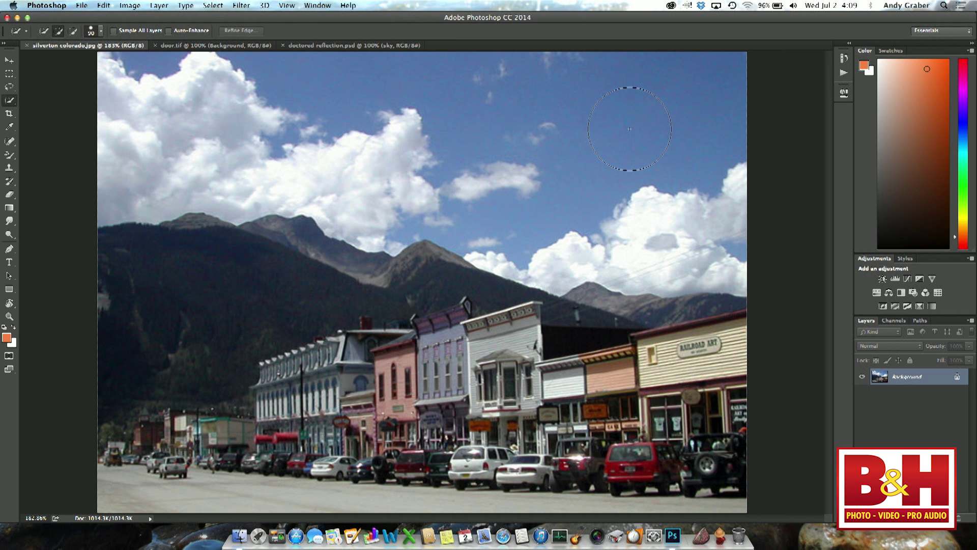
mouse_move(626, 128)
mouse_down()
mouse_move(393, 124)
mouse_move(562, 141)
mouse_move(654, 186)
mouse_move(539, 167)
mouse_up()
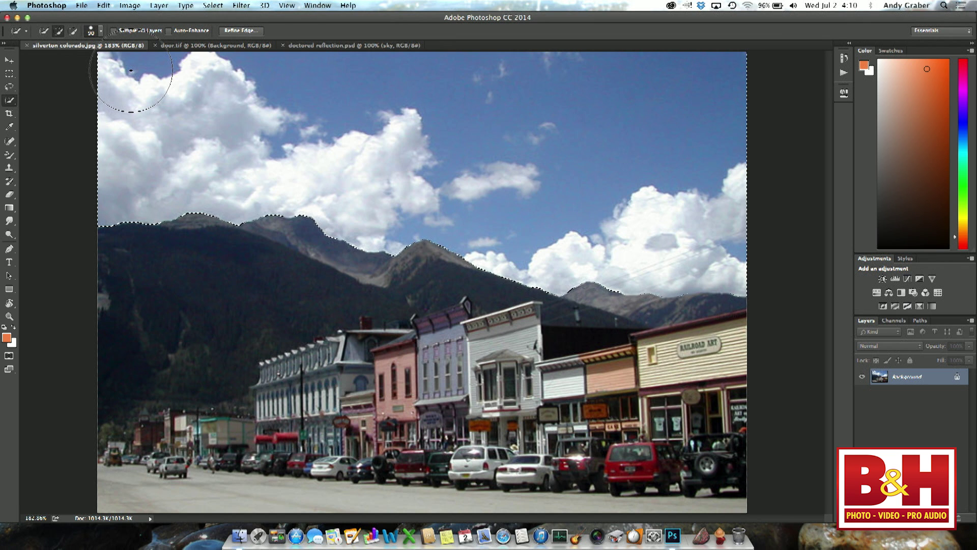
Step: Clear the current selection and reselect the whole sky down to the mountain ridge with a 40 px Quick Selection brush
key(bracketleft)
key(bracketleft)
mouse_move(611, 226)
mouse_down()
mouse_move(666, 273)
mouse_move(661, 262)
mouse_up()
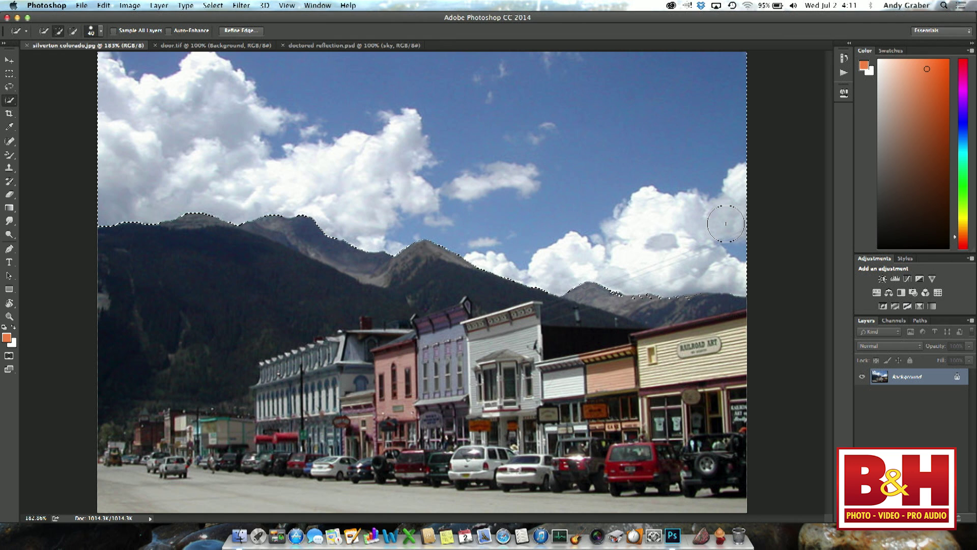
key(super+d)
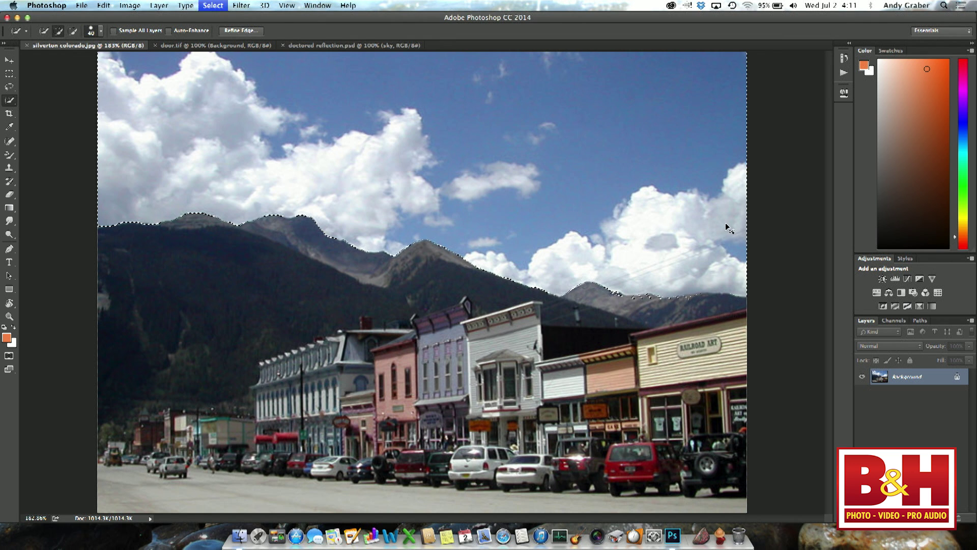
mouse_move(671, 212)
mouse_down()
mouse_move(698, 246)
mouse_move(601, 233)
mouse_move(546, 187)
mouse_move(380, 128)
mouse_move(267, 125)
mouse_move(184, 105)
mouse_move(128, 69)
mouse_up()
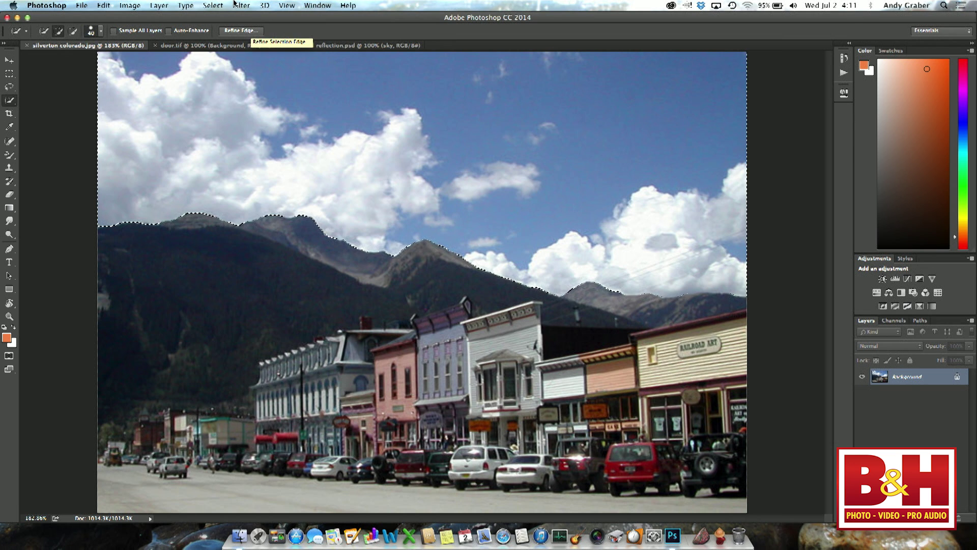
Step: Open Refine Edge for the sky selection and move the dialog clear of the mountain ridge
click(214, 5)
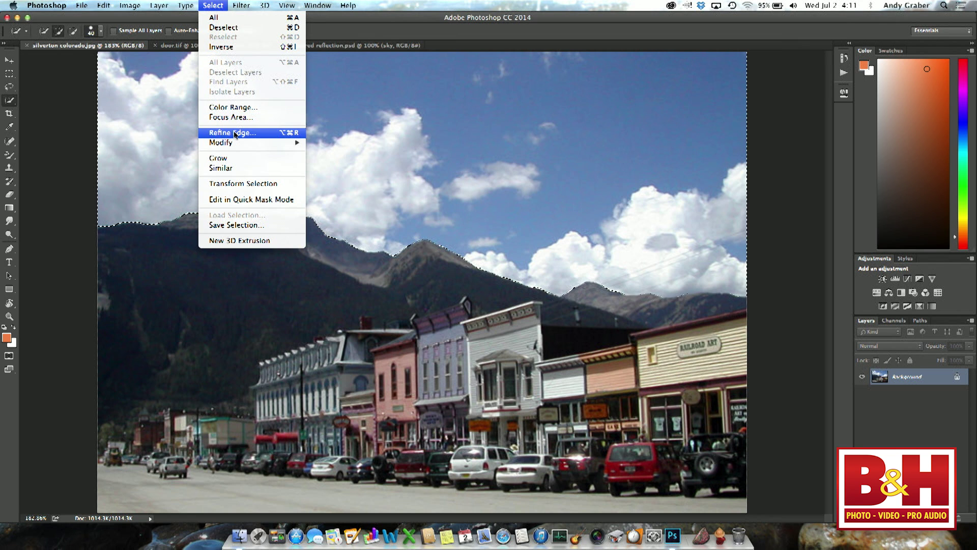
click(210, 6)
click(240, 30)
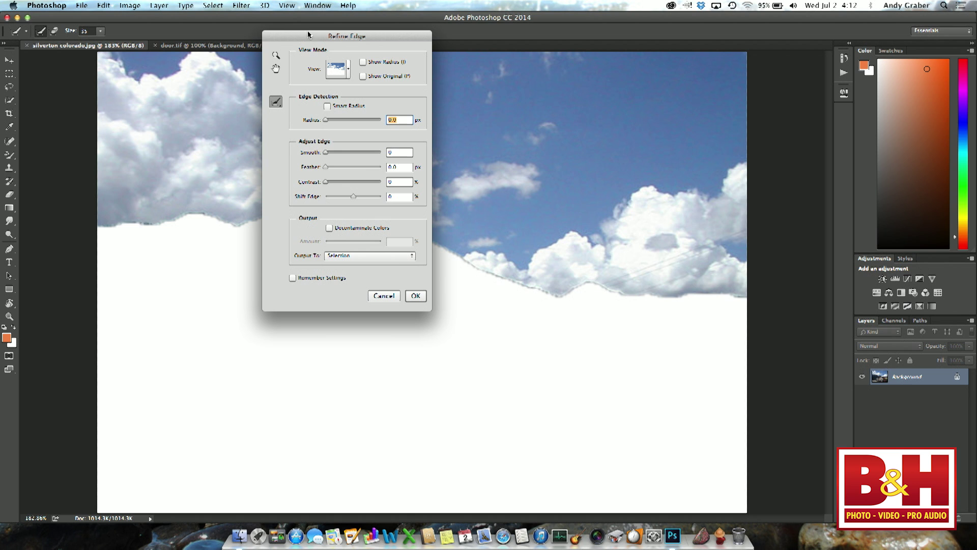
drag(322, 38, 679, 143)
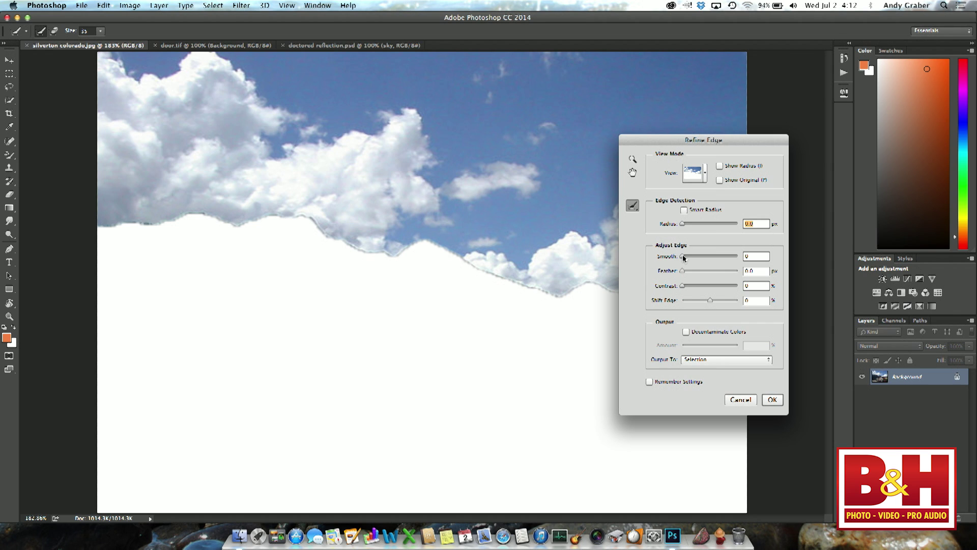
Step: Try a Smooth value of about 51 on the selection edge and return it to 0
drag(684, 257, 711, 260)
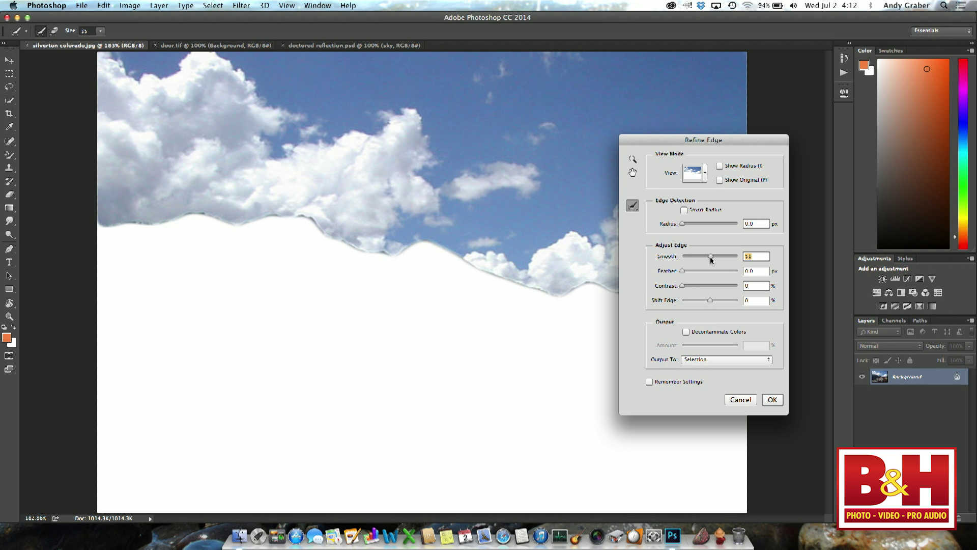
drag(711, 260, 717, 260)
drag(717, 261, 712, 261)
drag(710, 261, 682, 257)
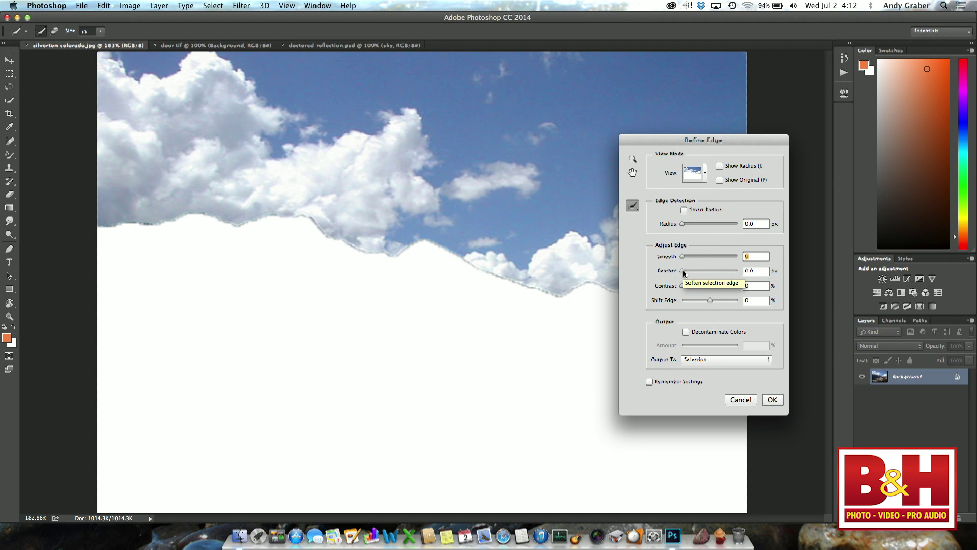
Step: Set the selection edge's feather to 1.2 px and its contrast to 41%
drag(683, 271, 713, 274)
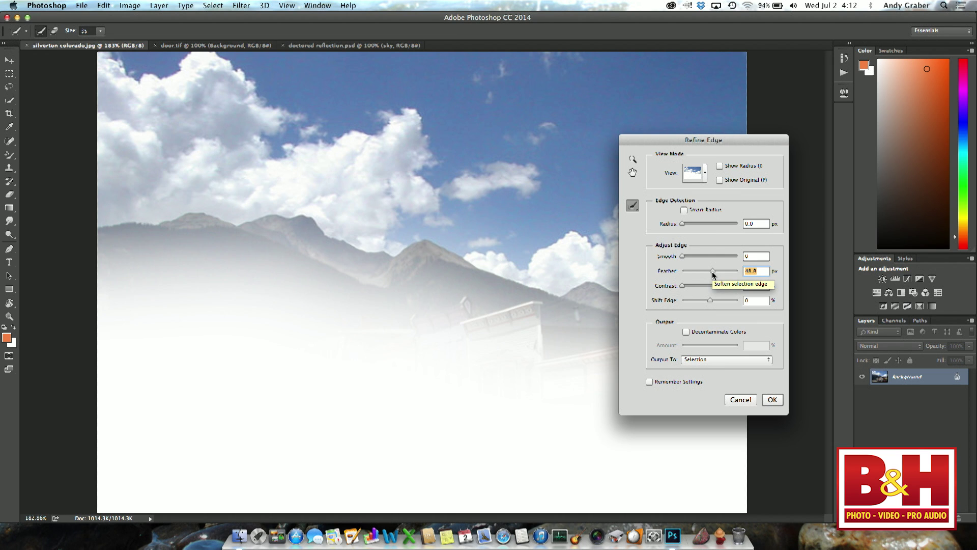
drag(706, 274, 701, 275)
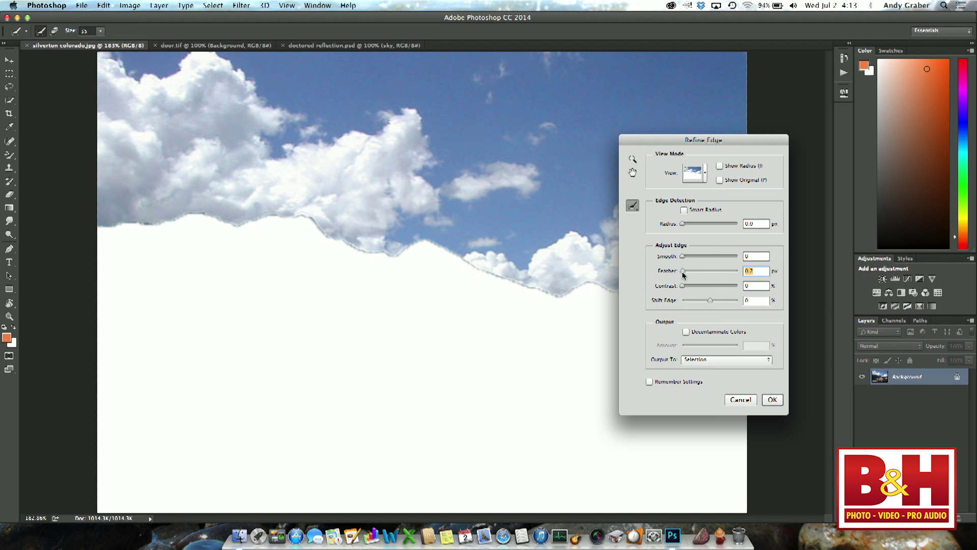
drag(682, 274, 686, 275)
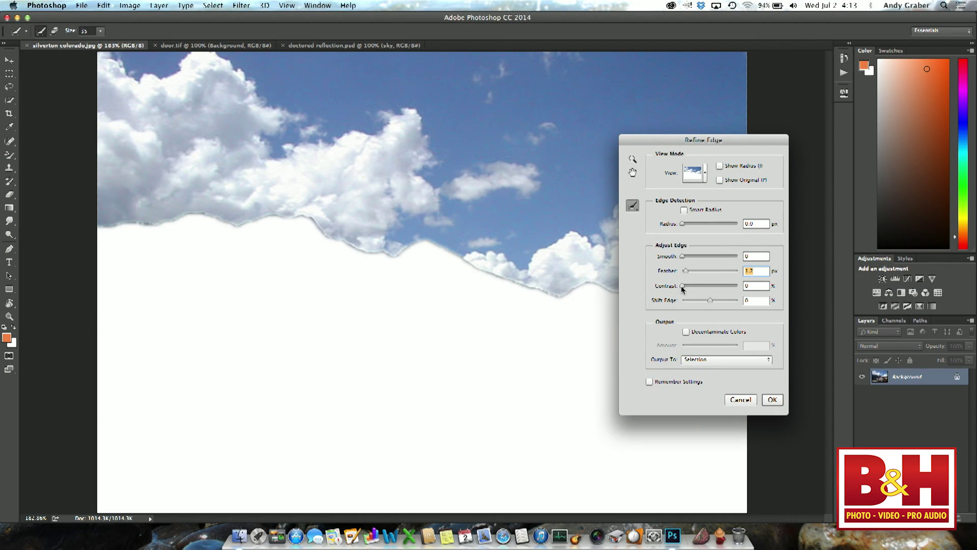
click(684, 287)
drag(683, 289, 705, 288)
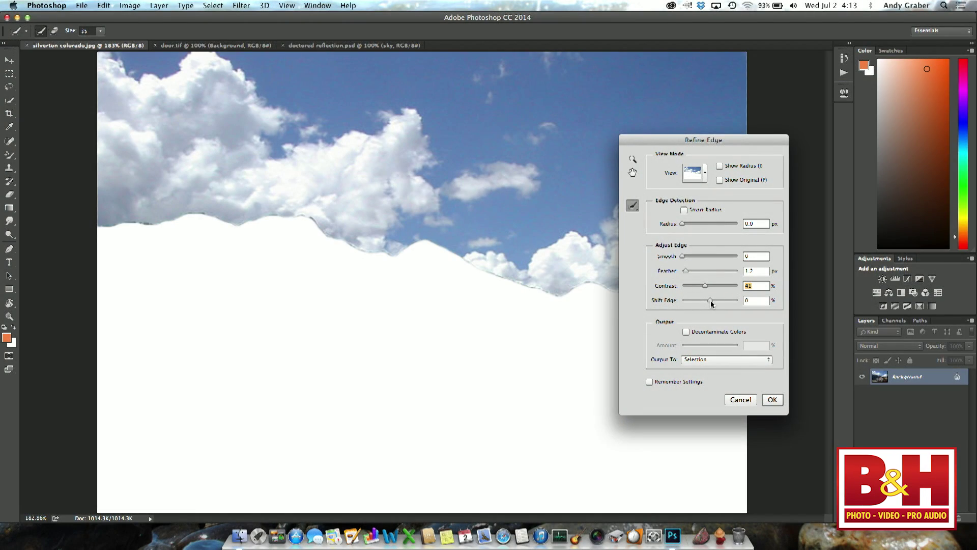
Step: Contract the sky selection by setting Shift Edge to -33%
drag(711, 301, 731, 304)
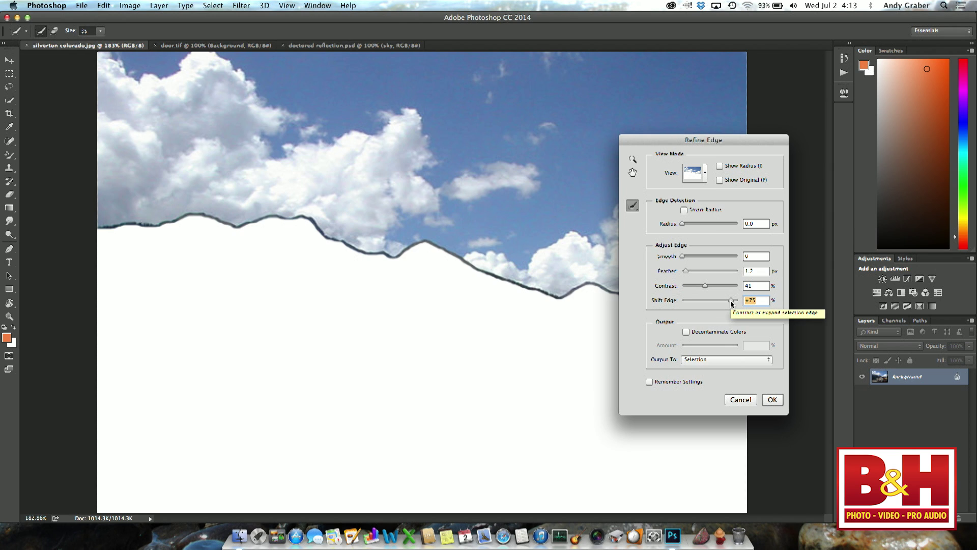
drag(732, 303, 692, 304)
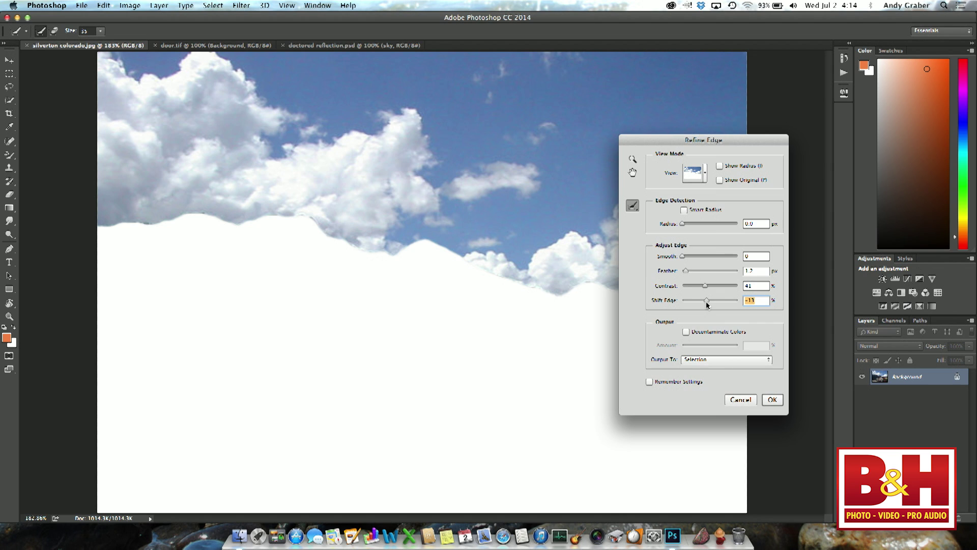
drag(701, 304, 700, 304)
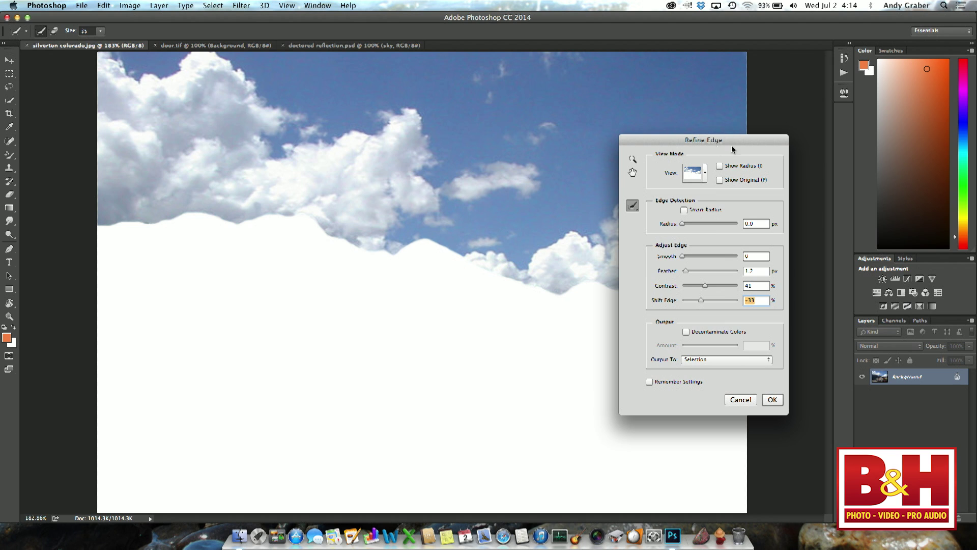
Step: Preview the refined selection on black and switch the view back to On White
click(705, 176)
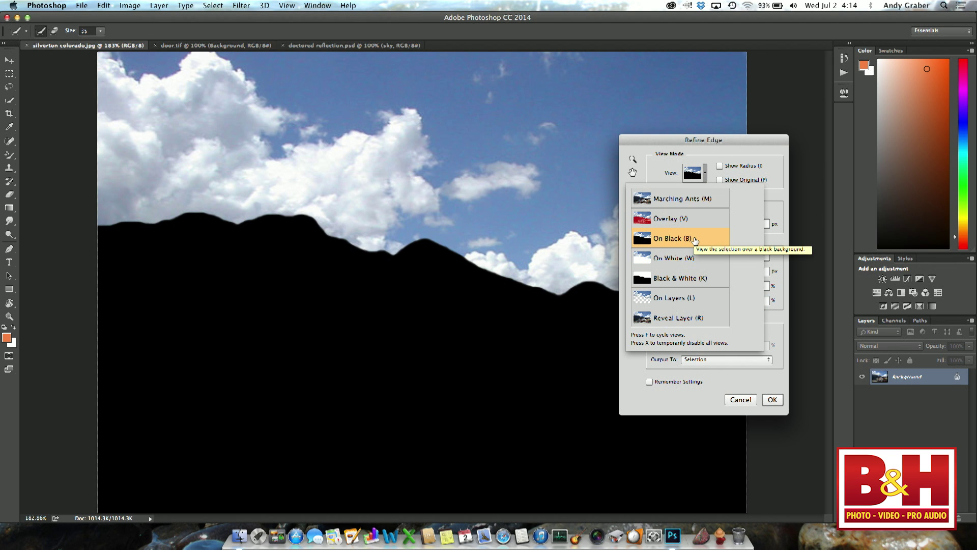
click(706, 173)
click(706, 173)
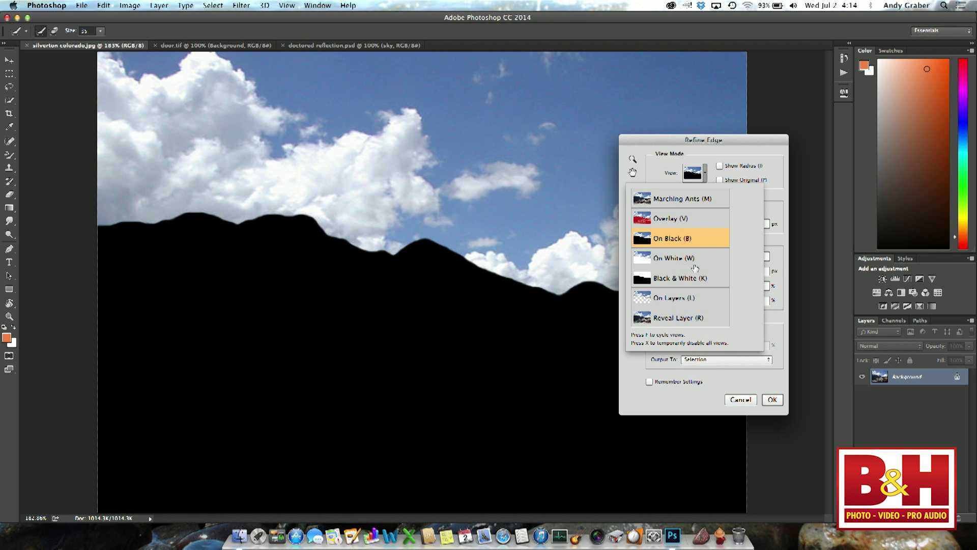
click(703, 174)
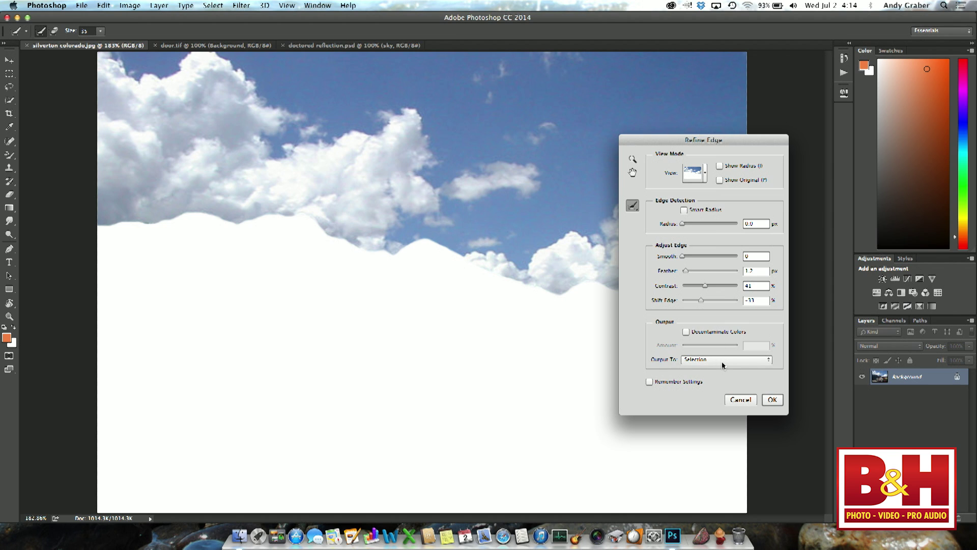
Step: Apply the refined selection and darken the sky with a Levels adjustment layer, setting the black input level to 87
click(772, 400)
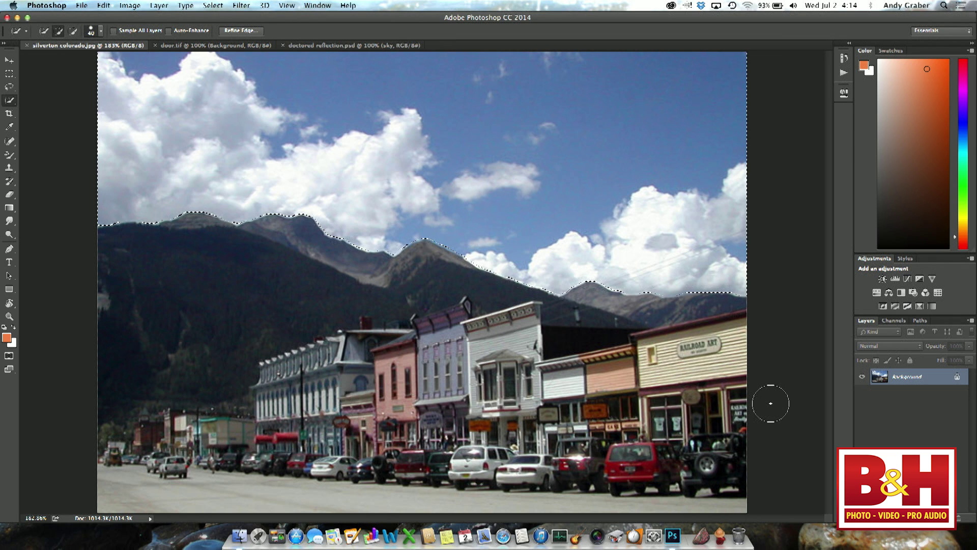
click(895, 279)
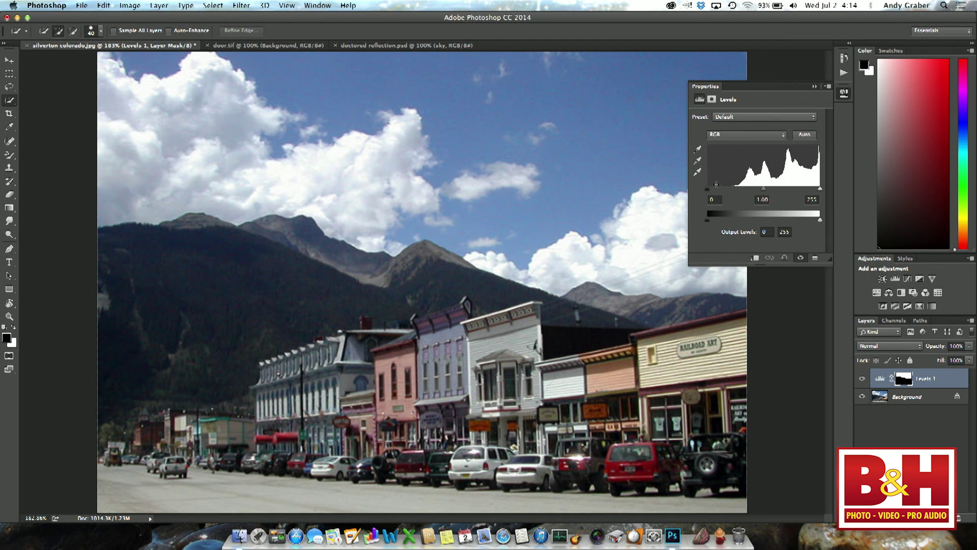
drag(707, 189, 746, 195)
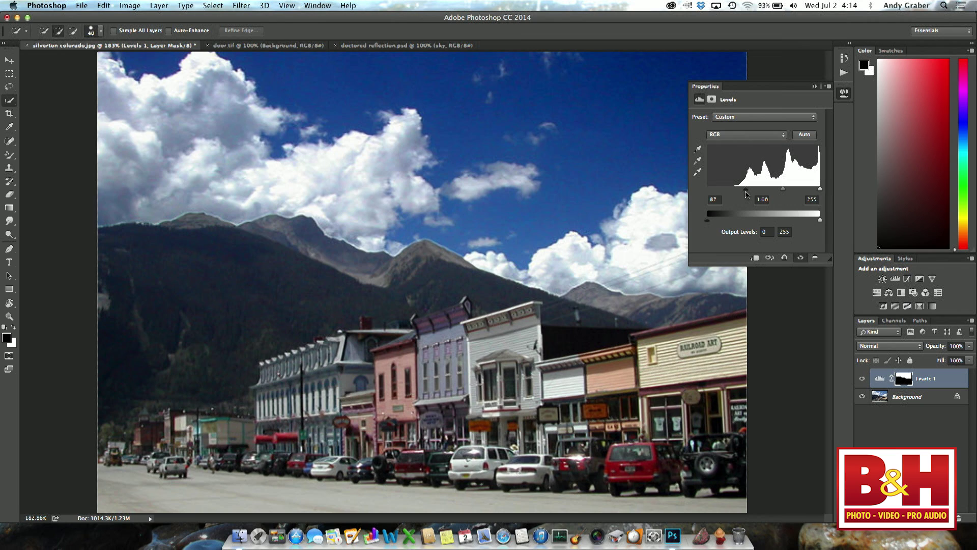
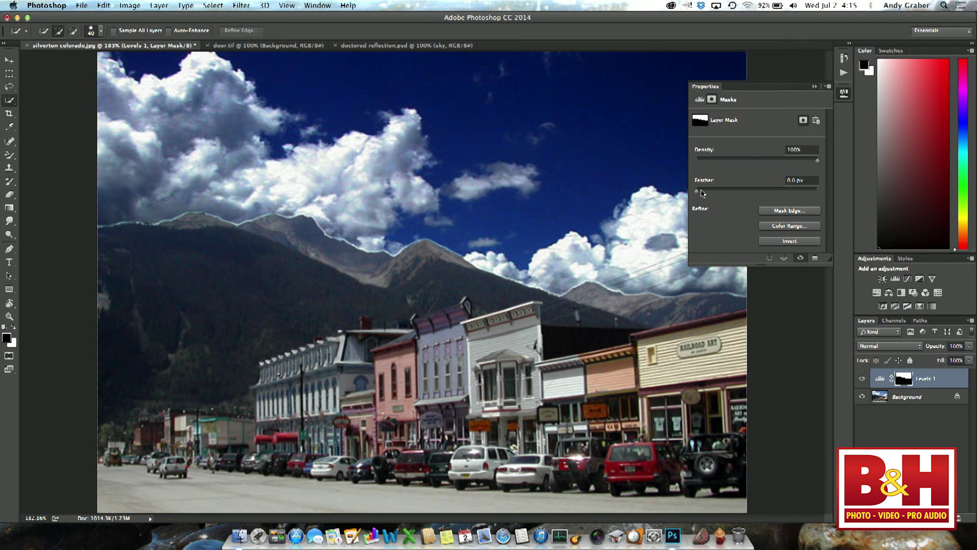
Step: Try feathering the Levels layer mask by 3.2 px and return the feather to 0 px
drag(697, 192, 717, 201)
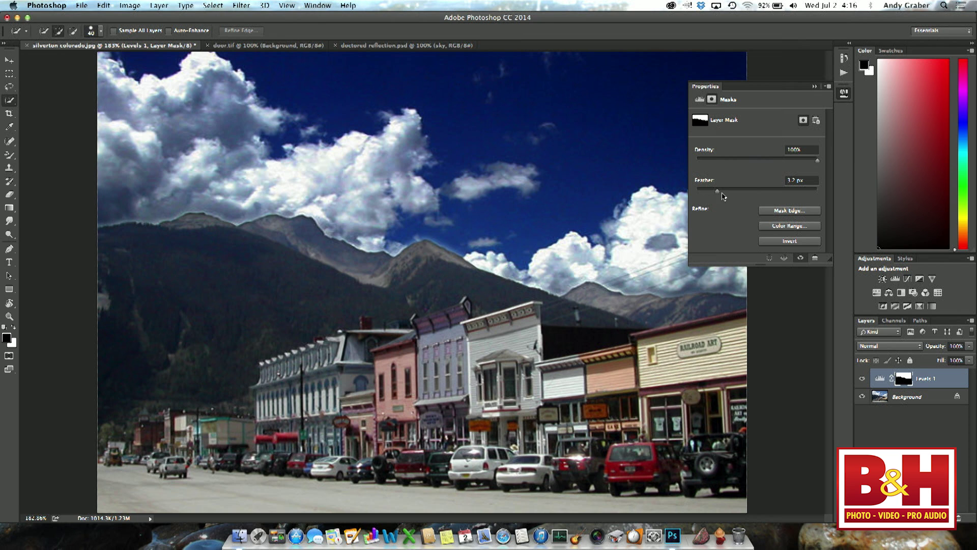
drag(720, 196, 691, 195)
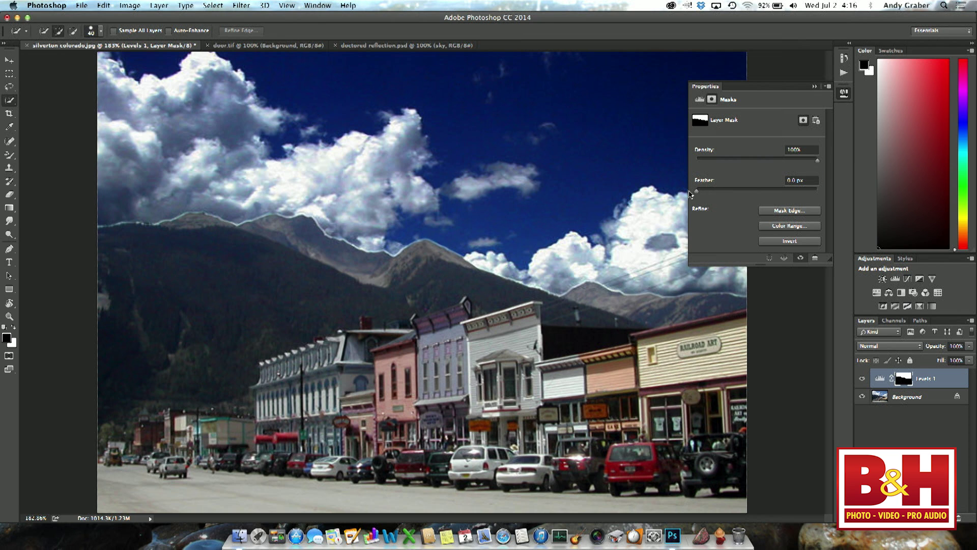
Step: Start refining the edge of the Levels layer mask with the preview set to On Layers
click(787, 211)
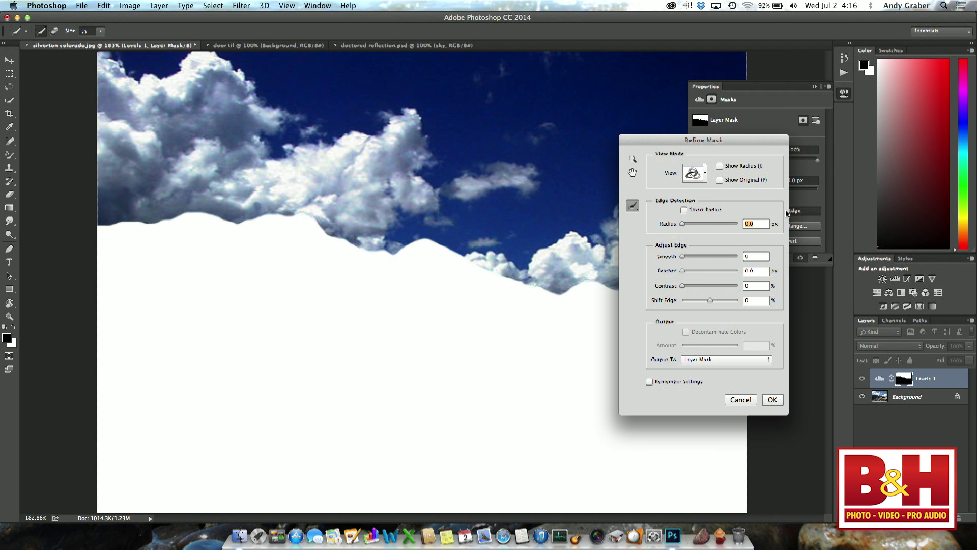
click(705, 176)
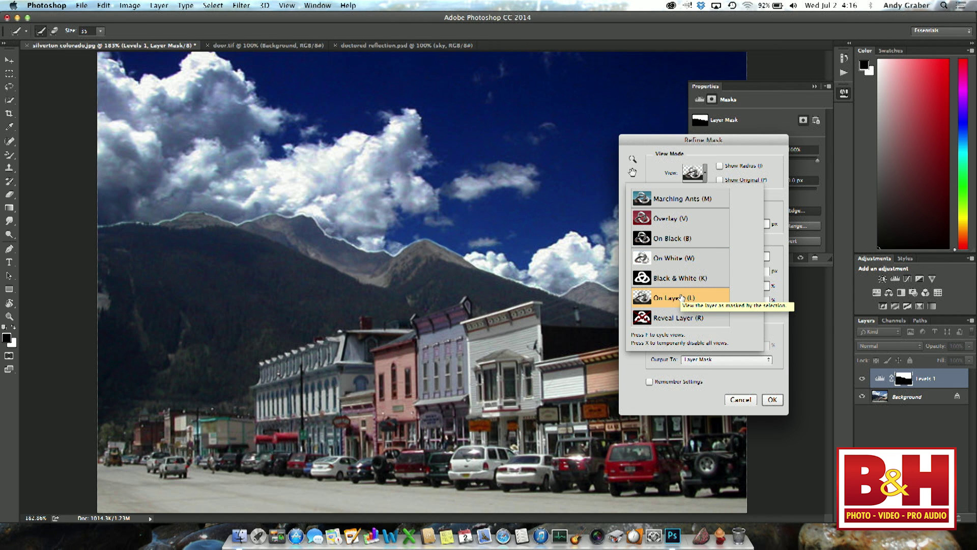
click(771, 322)
Step: Try expanding the mask with Shift Edge at +55% and +16% and a feather of 1.0 px
mouse_move(712, 304)
mouse_down()
mouse_move(694, 304)
mouse_move(726, 305)
mouse_up()
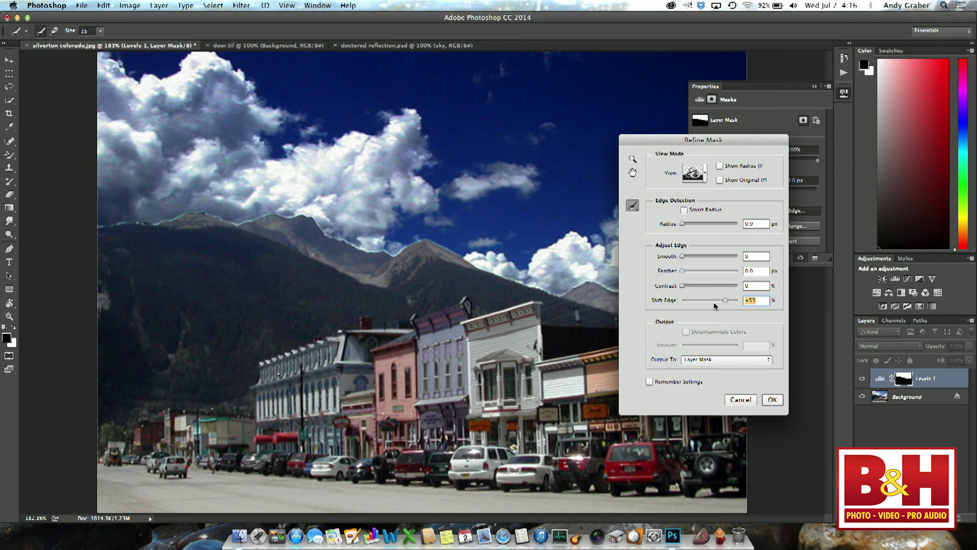
drag(683, 274, 685, 274)
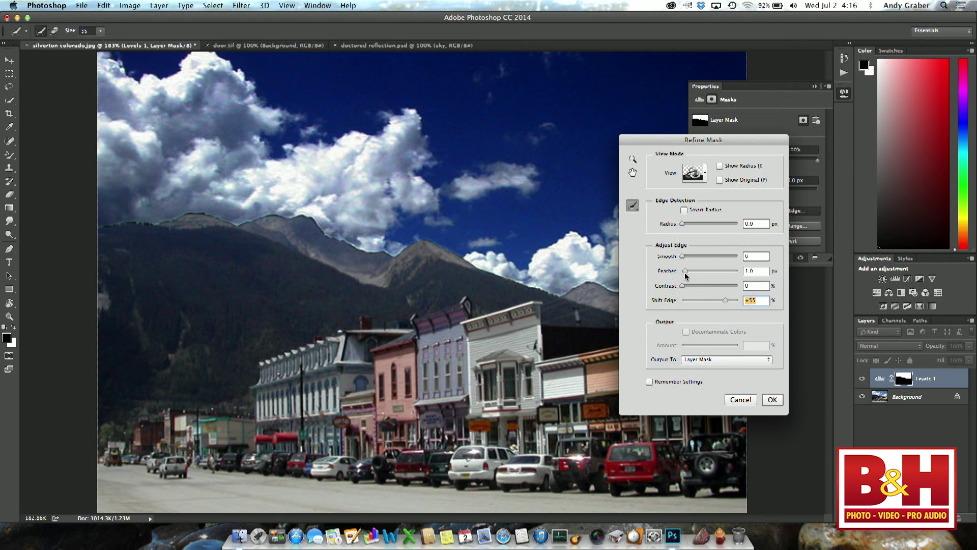
mouse_move(724, 303)
mouse_down()
mouse_move(694, 304)
mouse_move(715, 305)
mouse_up()
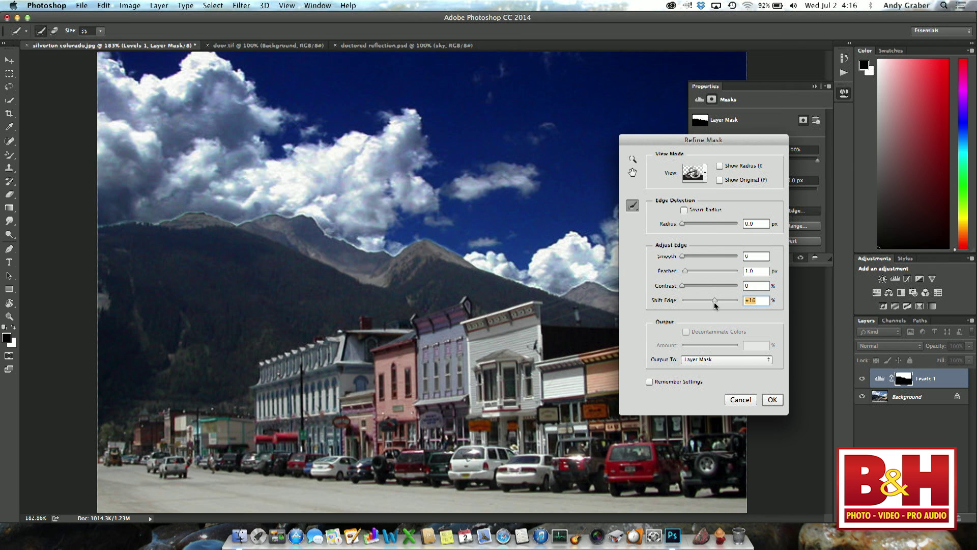
Step: Feather the Levels mask by 2.7 px, bring Shift Edge slightly below zero and apply the refinement
click(682, 287)
drag(689, 272, 708, 303)
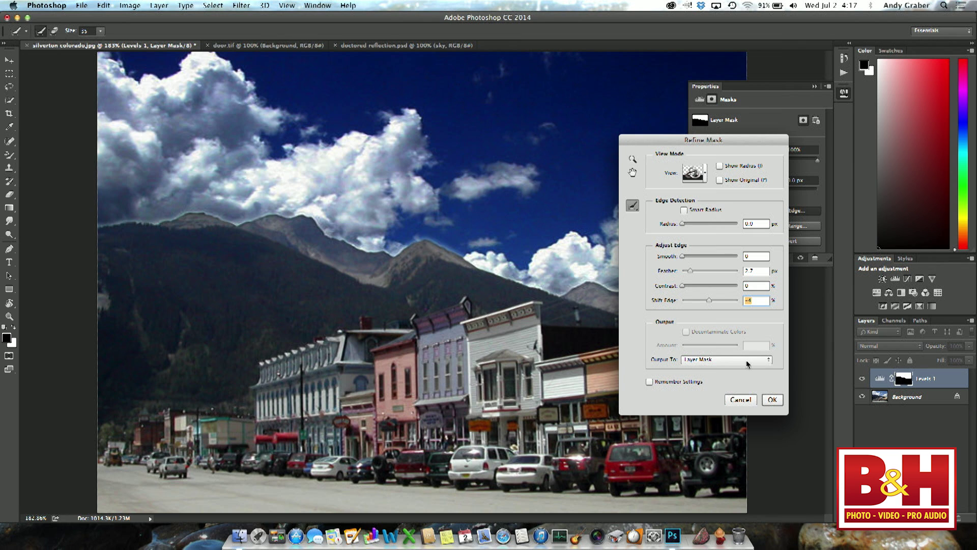
click(772, 400)
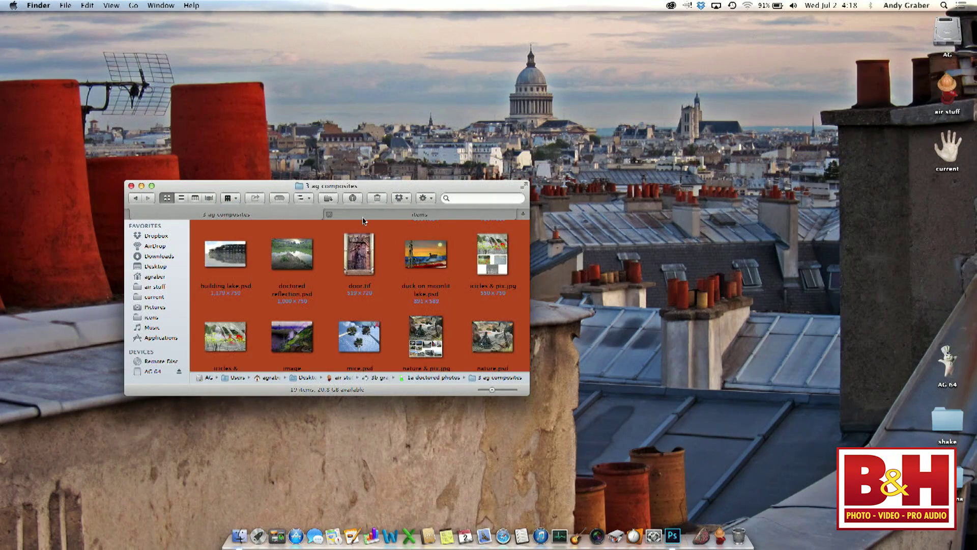
Step: Open my hand.jpg from the items folder and select the whole hand with an enlarged Quick Selection brush
click(346, 214)
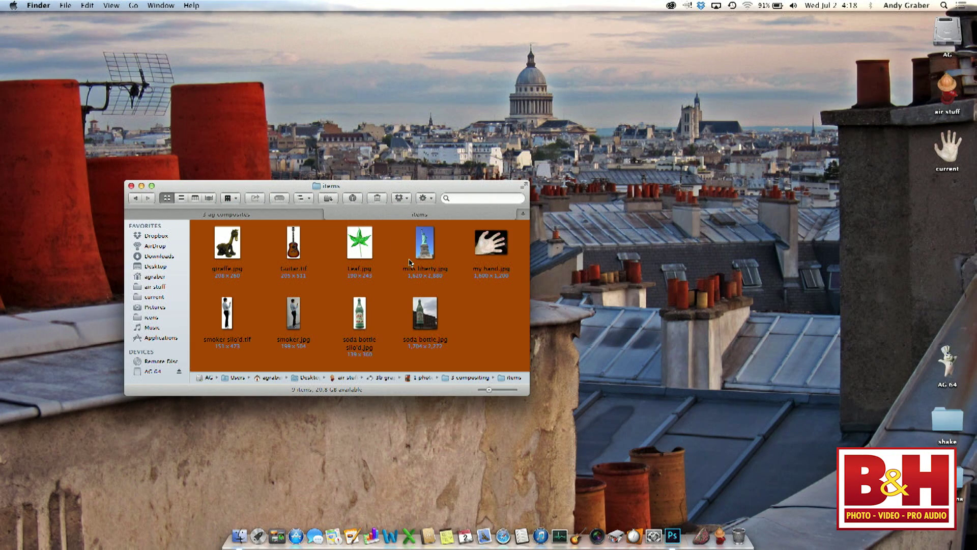
double_click(481, 245)
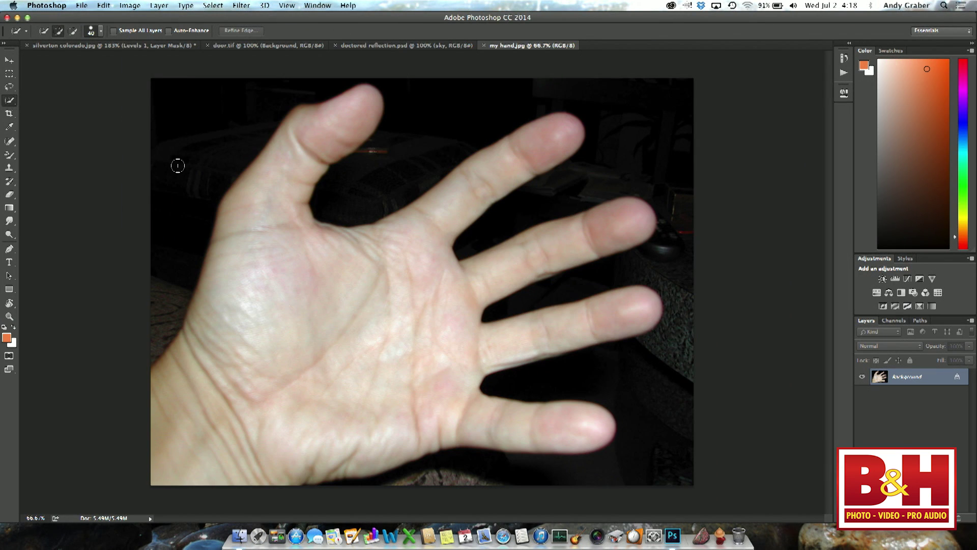
key(bracketright)
mouse_move(306, 133)
mouse_down()
mouse_move(246, 235)
mouse_move(289, 362)
mouse_move(413, 319)
mouse_move(460, 279)
mouse_move(502, 265)
mouse_up()
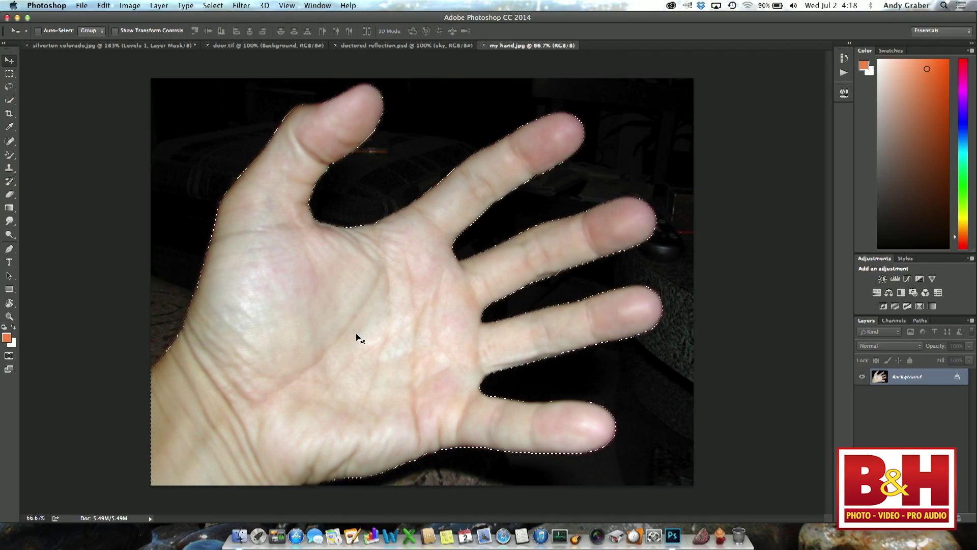
Step: Copy the selected hand into the silverton colorado.jpg document as a new layer
drag(355, 333, 84, 49)
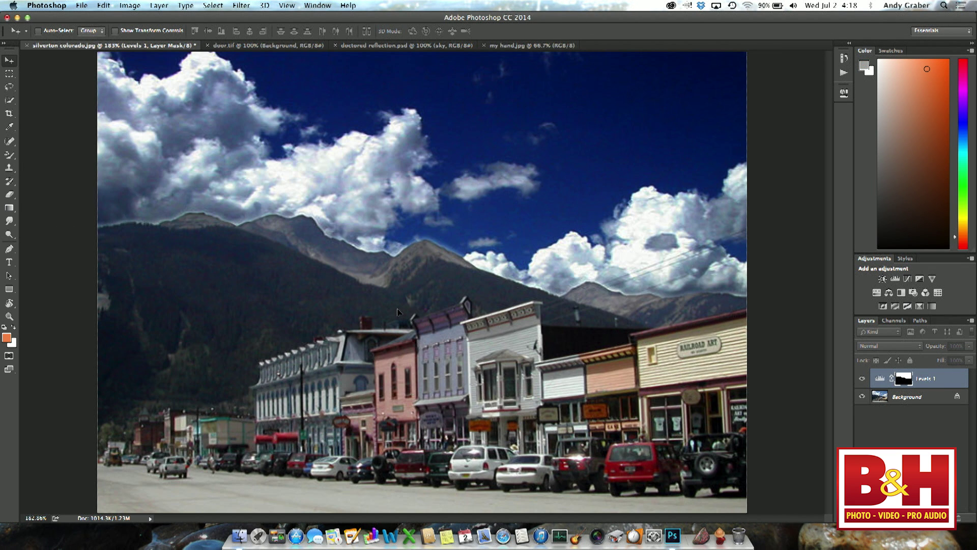
drag(398, 311, 398, 313)
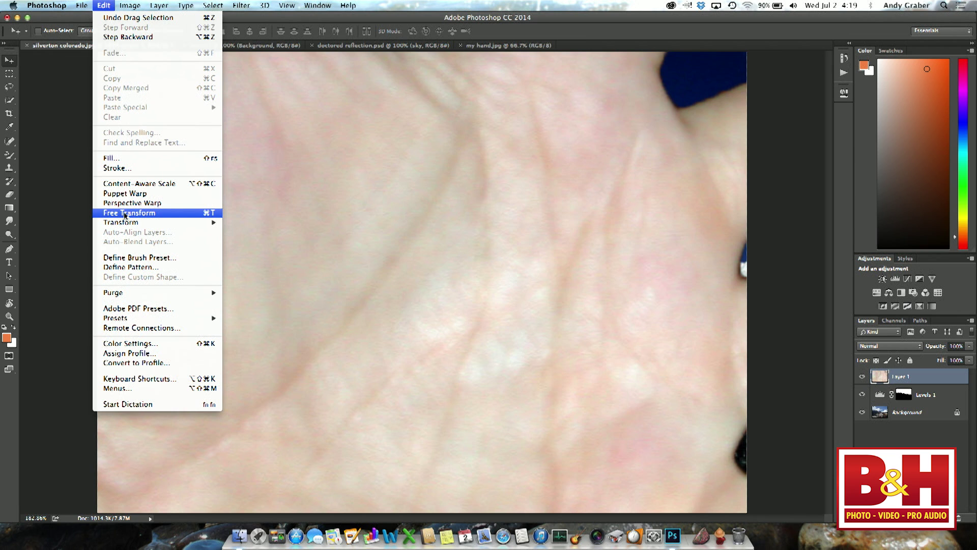
Step: Free-transform the hand layer with linked width and height, scaling it down to about 32%
click(105, 4)
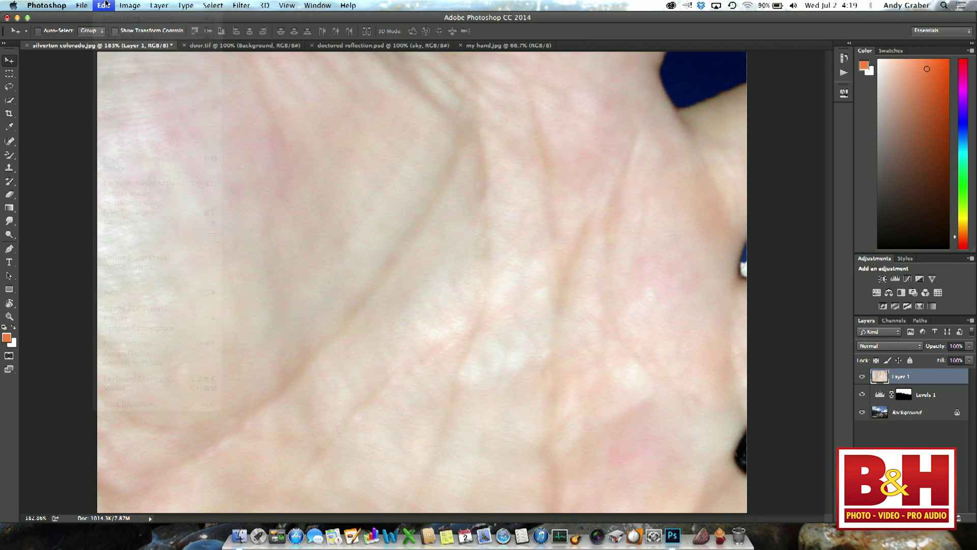
key(super+t)
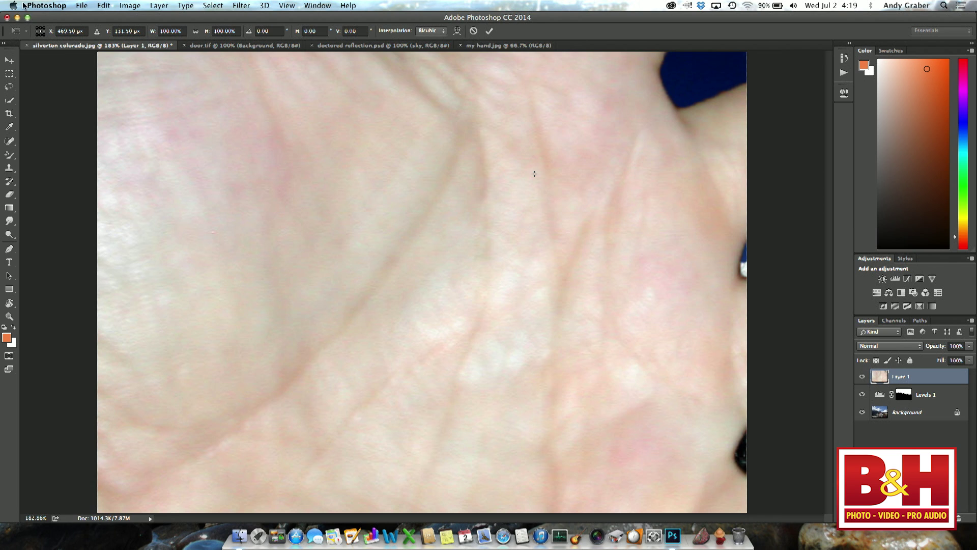
click(194, 33)
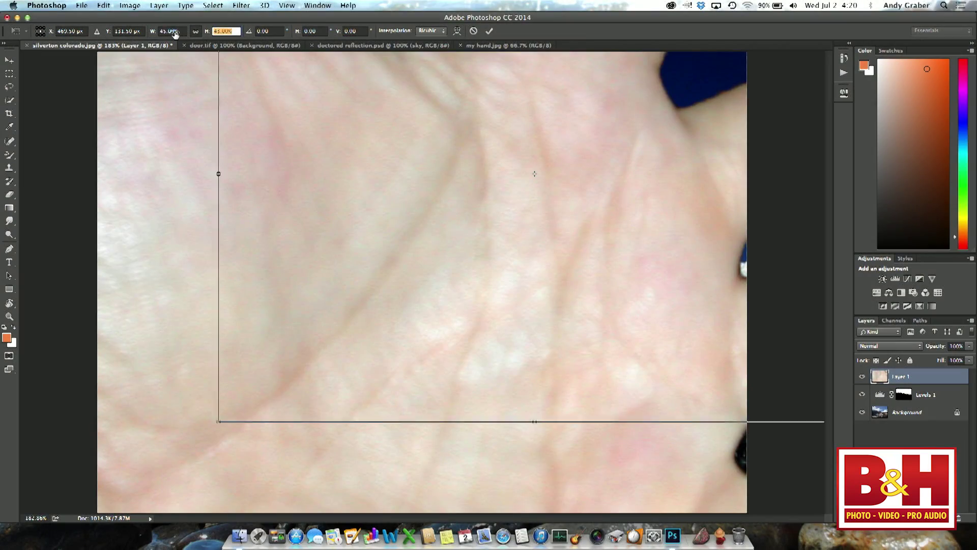
drag(175, 33, 205, 40)
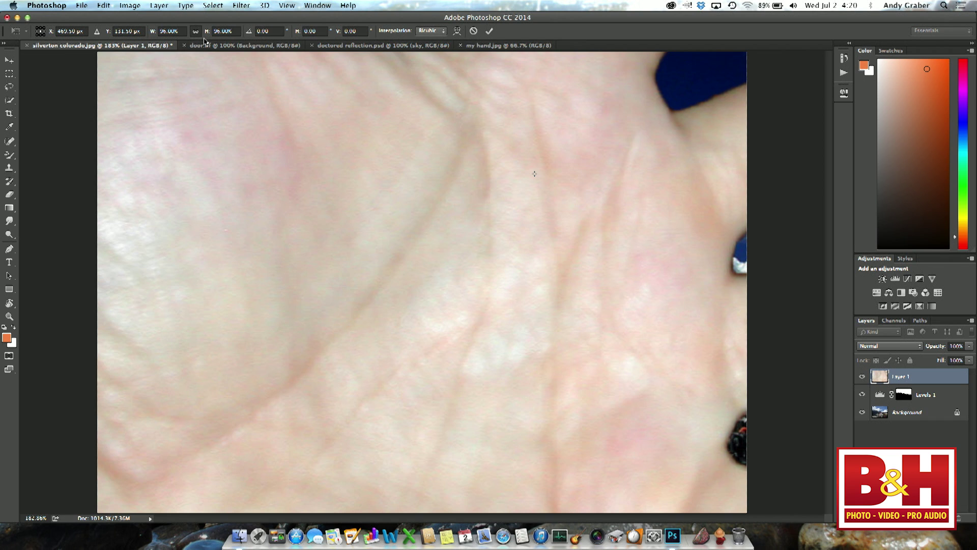
key(super+0)
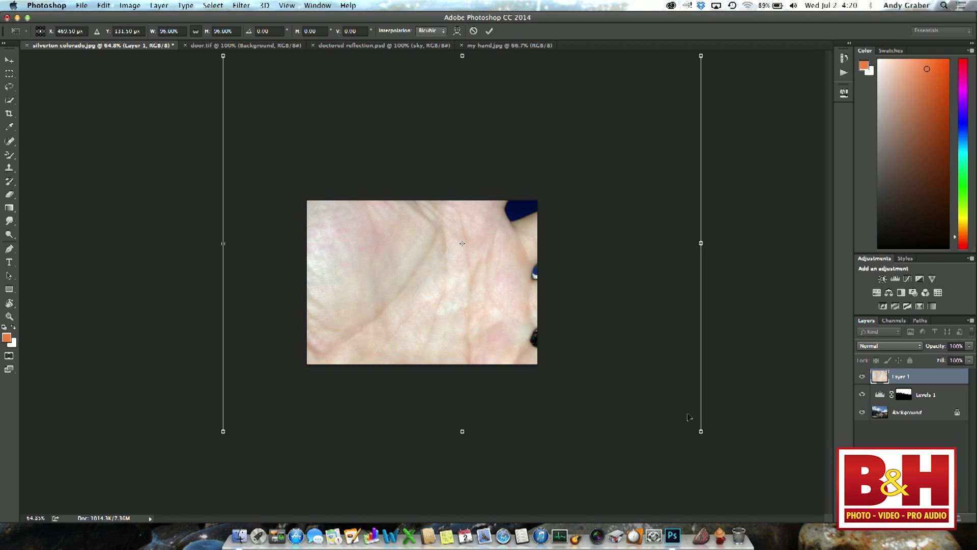
drag(700, 431, 601, 410)
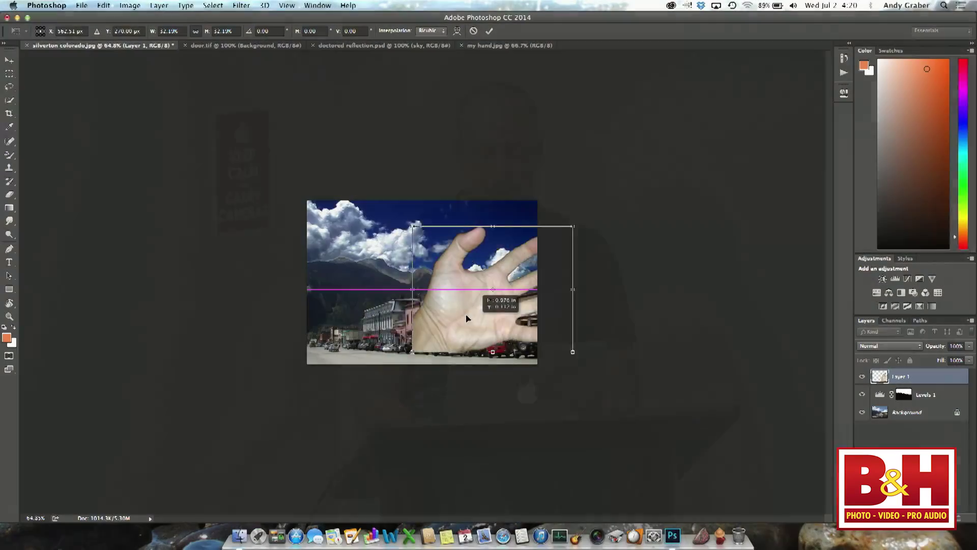
Step: Scale the hand to about 29%, apply the transform and place it in the photo's lower-left corner
drag(463, 318, 428, 306)
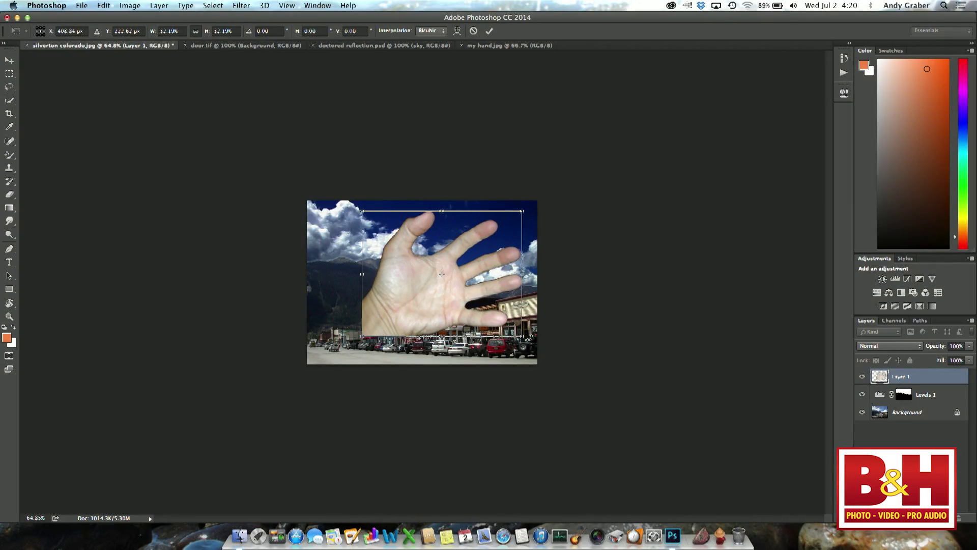
drag(522, 336, 507, 324)
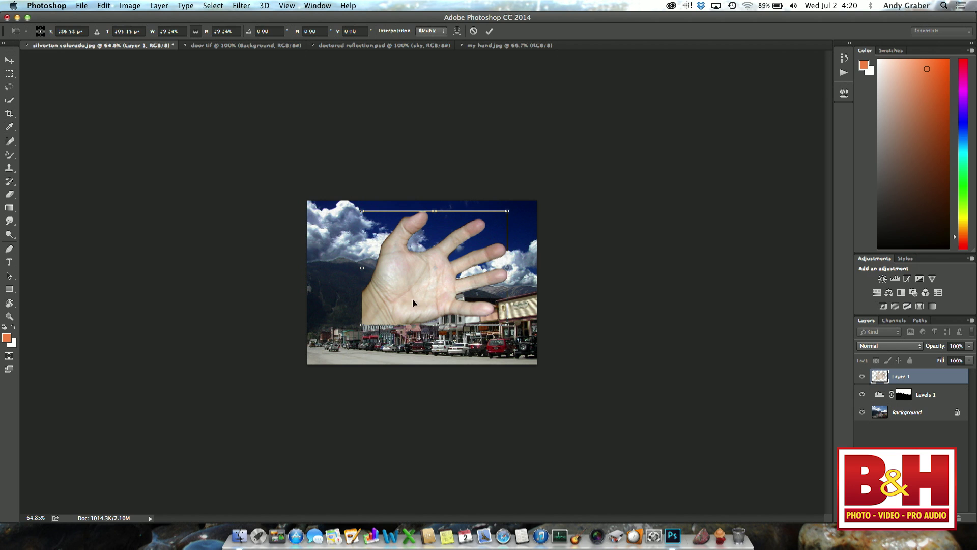
drag(407, 308, 350, 348)
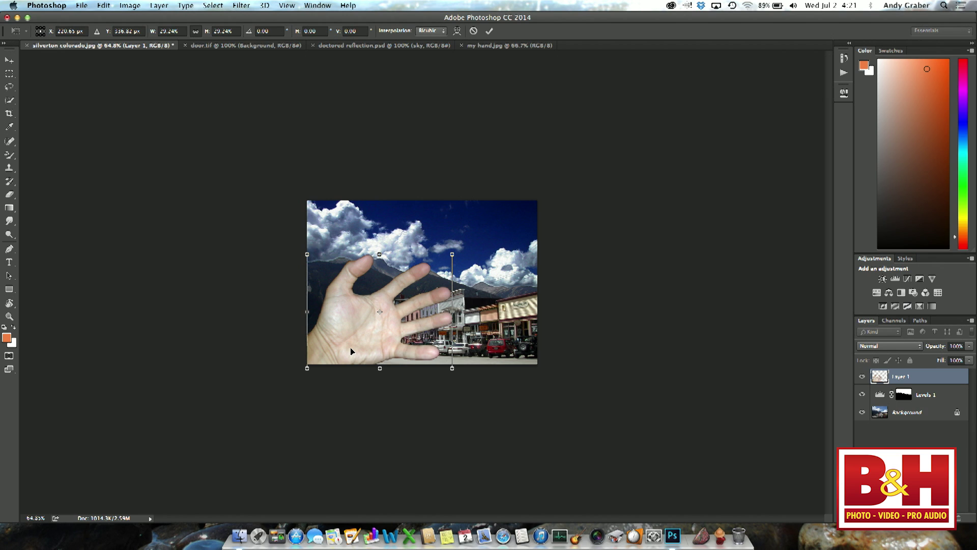
click(489, 31)
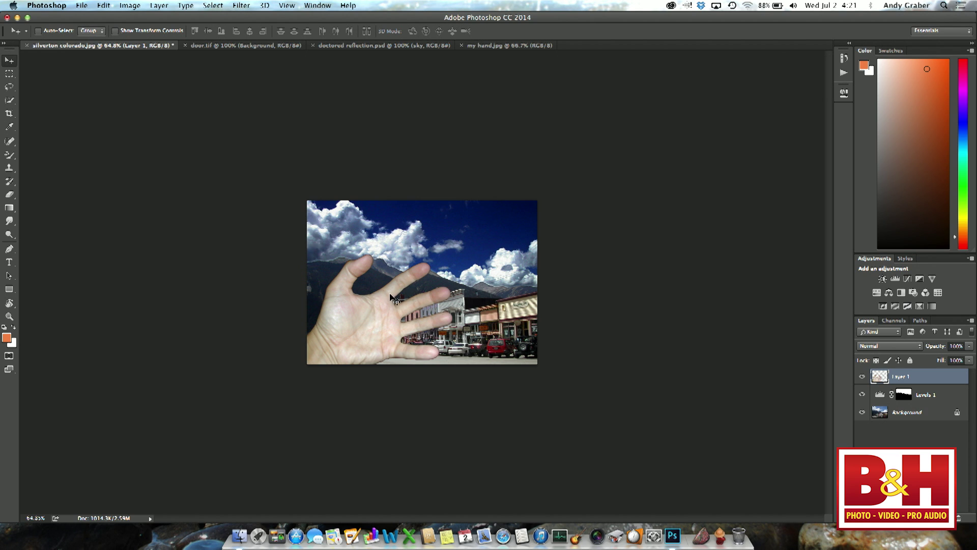
mouse_move(366, 327)
mouse_down()
mouse_move(362, 285)
mouse_move(357, 323)
mouse_up()
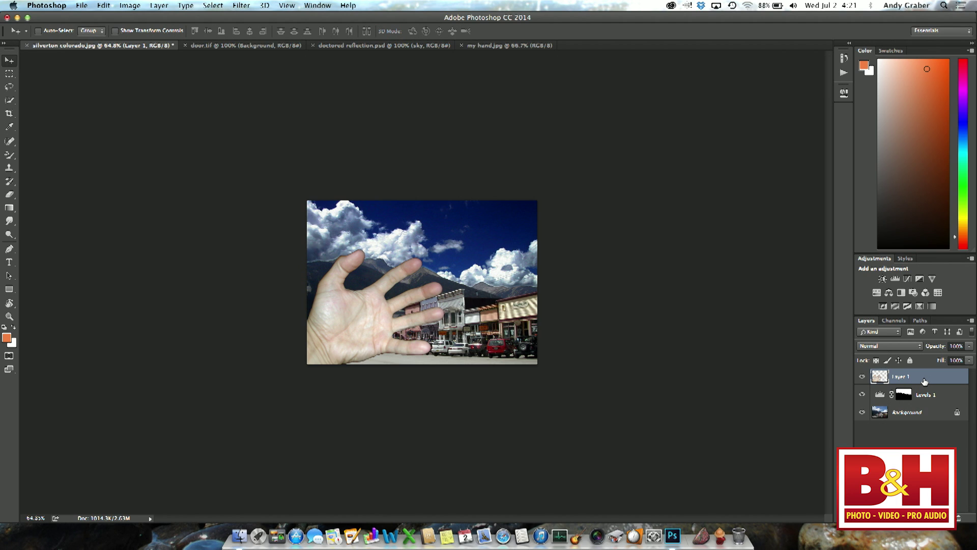
Step: Try the hand layer below the Levels 1 adjustment and move it back to the top of the stack
drag(925, 382, 925, 404)
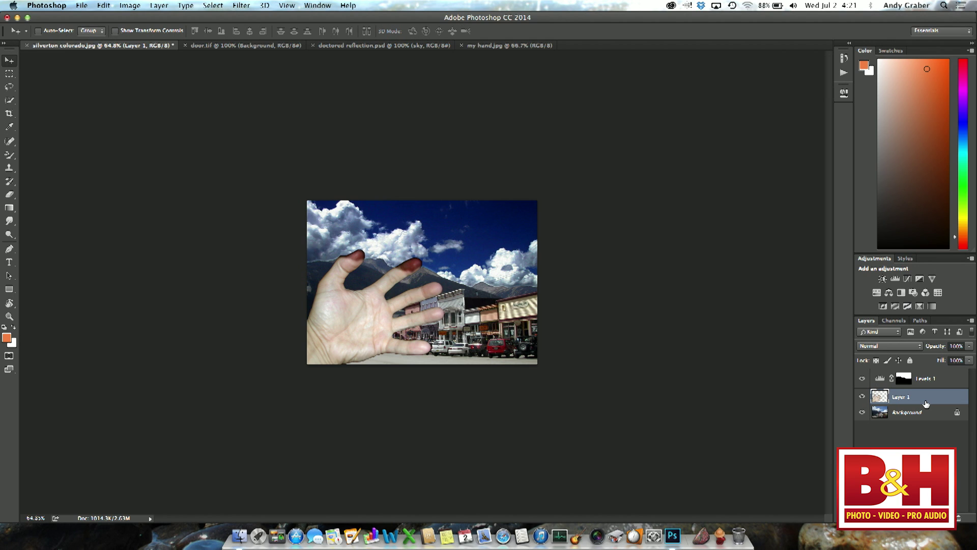
drag(926, 403, 925, 377)
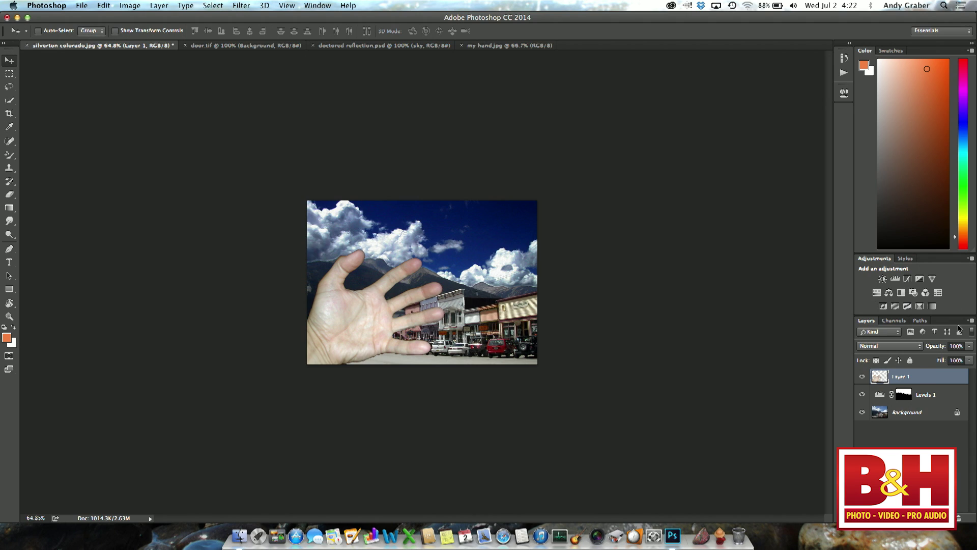
Step: Experiment with the hand layer's opacity and the Luminosity blend mode, returning them to 100% and Normal
click(970, 347)
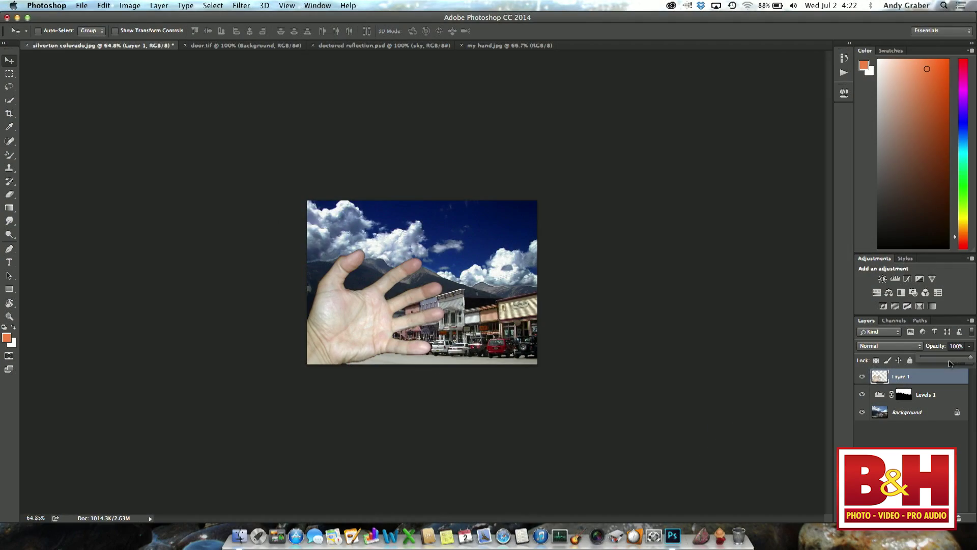
mouse_move(970, 358)
mouse_down()
mouse_move(945, 361)
mouse_move(975, 362)
mouse_up()
click(918, 348)
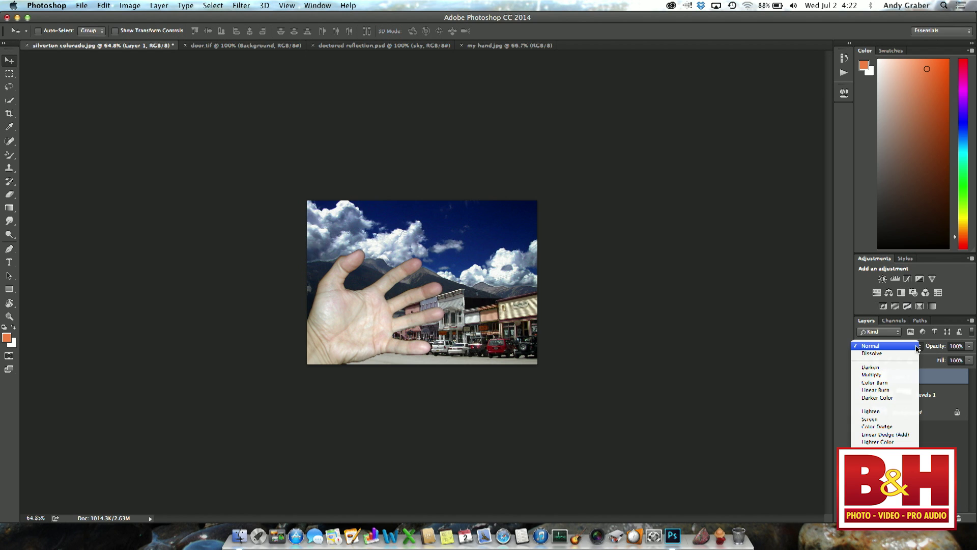
mouse_move(887, 545)
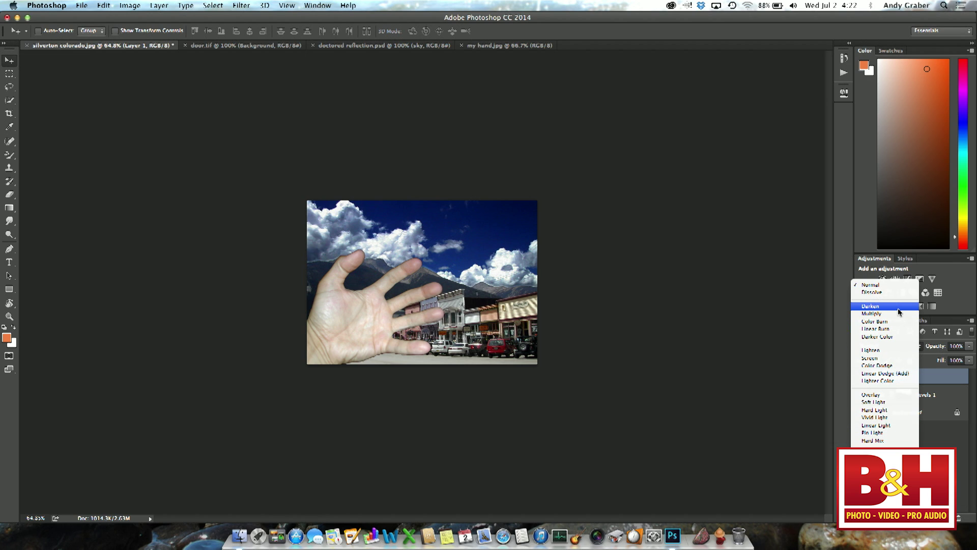
click(885, 400)
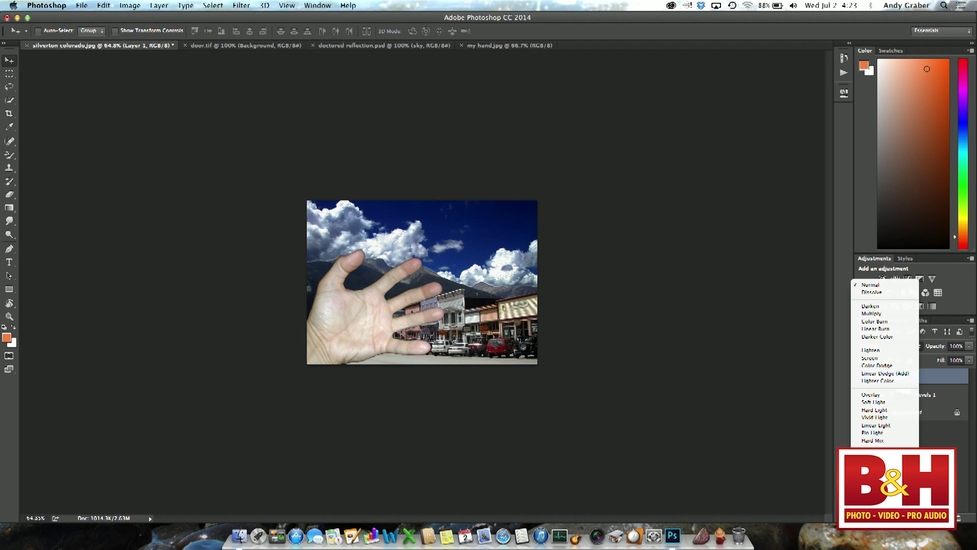
key(Return)
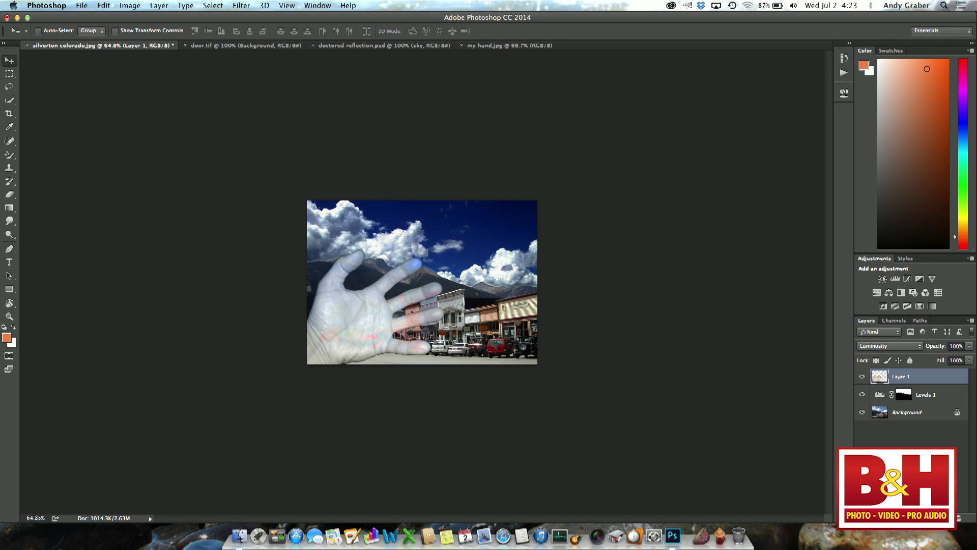
click(919, 348)
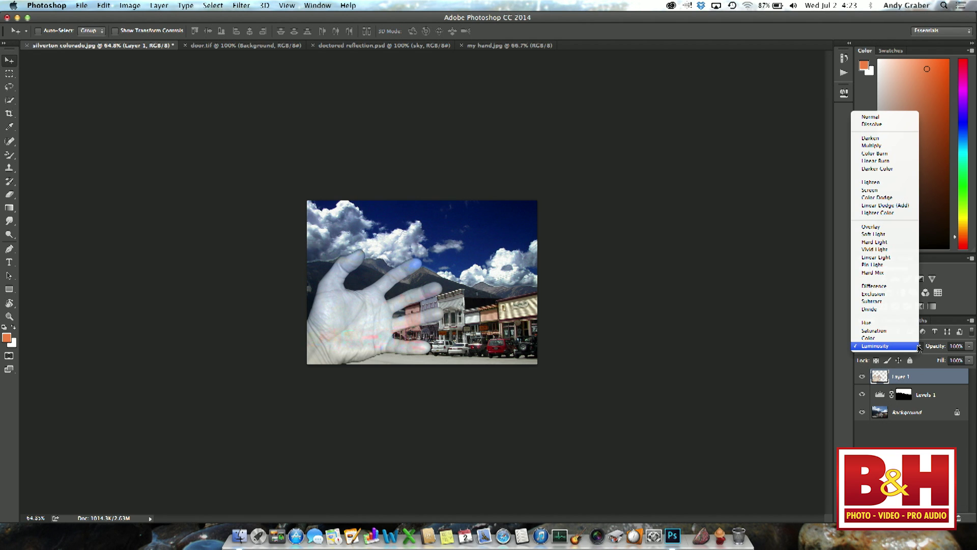
click(902, 118)
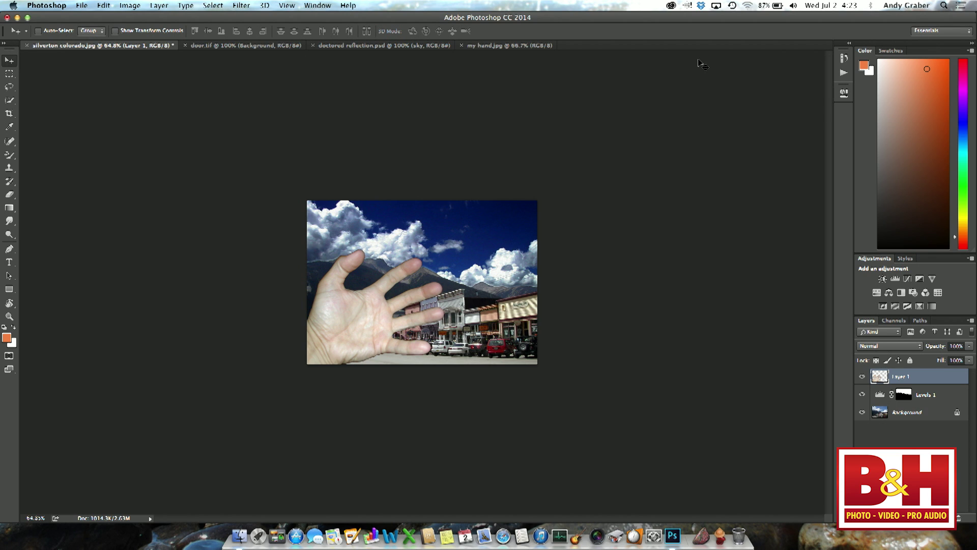
Step: Activate the Brush tool and review its available blend modes, keeping Normal
click(11, 155)
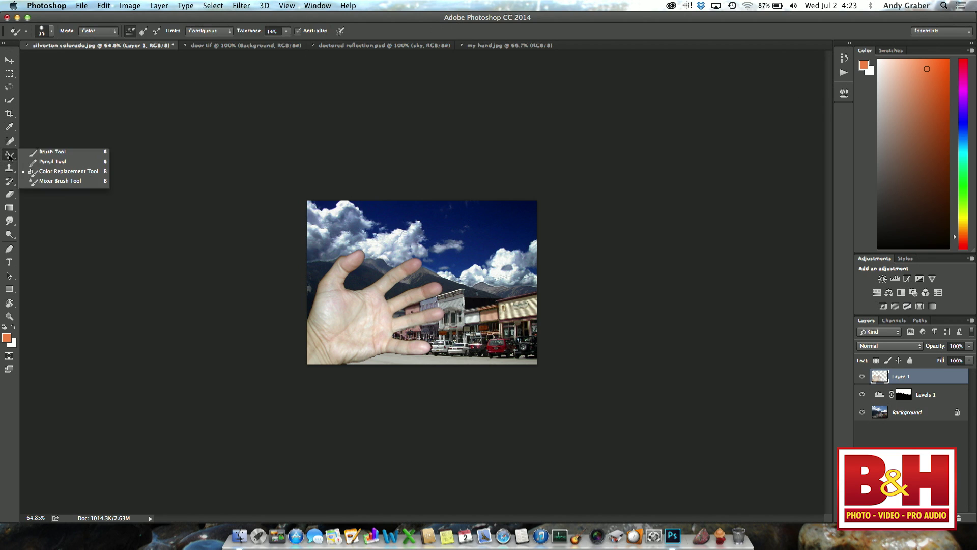
click(48, 155)
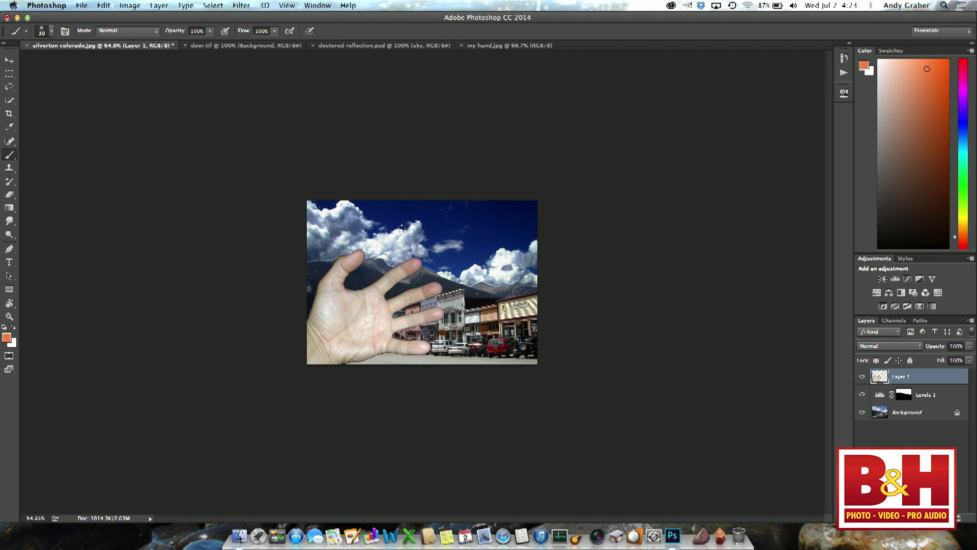
click(127, 32)
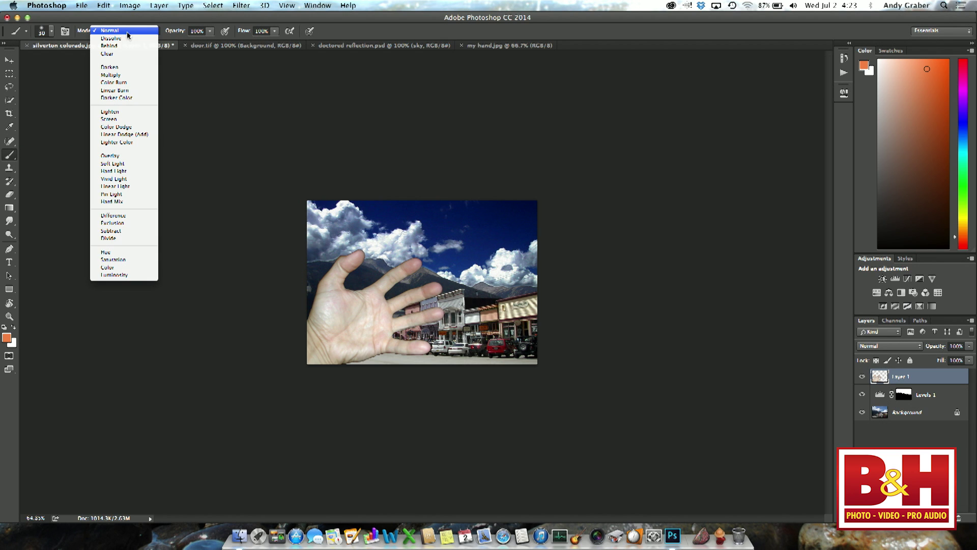
click(127, 31)
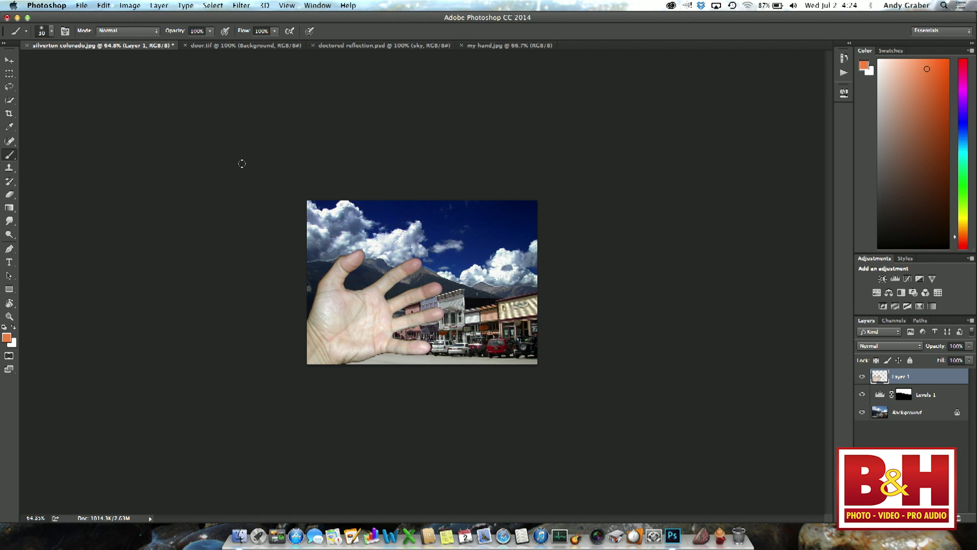
Step: With the Move tool active, cycle the hand layer through the blend modes and return it to Normal
click(9, 62)
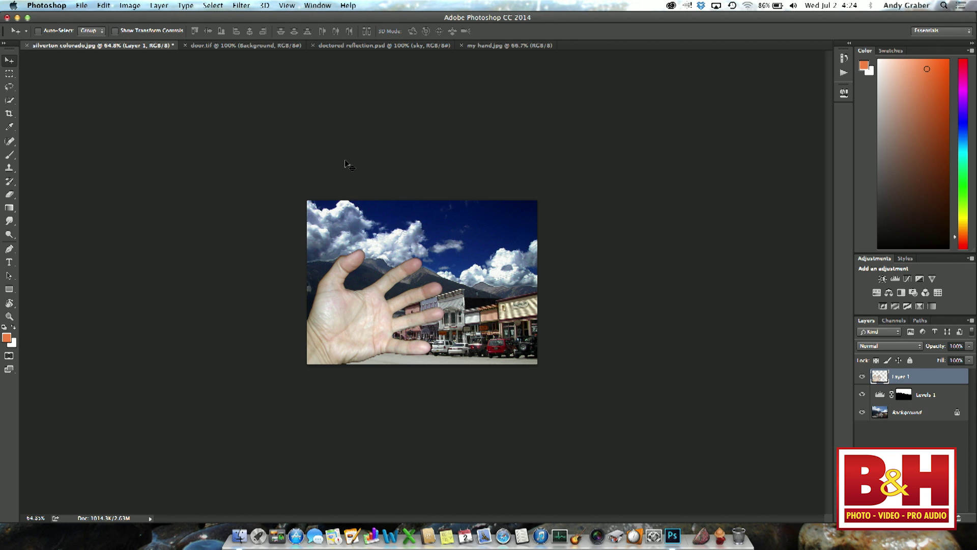
key(shift+plus)
key(shift+plus)
key(shift+plus)
key(shift+plus)
key(shift+plus)
key(shift+plus)
key(shift+plus)
key(shift+plus)
key(shift+plus)
key(shift+plus)
key(shift+plus)
key(shift+plus)
key(shift+plus)
key(shift+plus)
key(shift+plus)
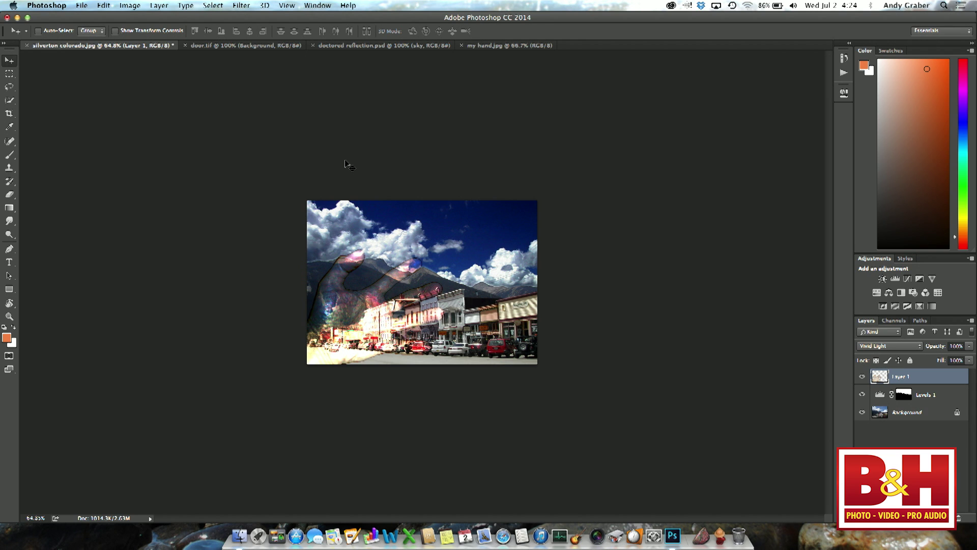
key(shift+plus)
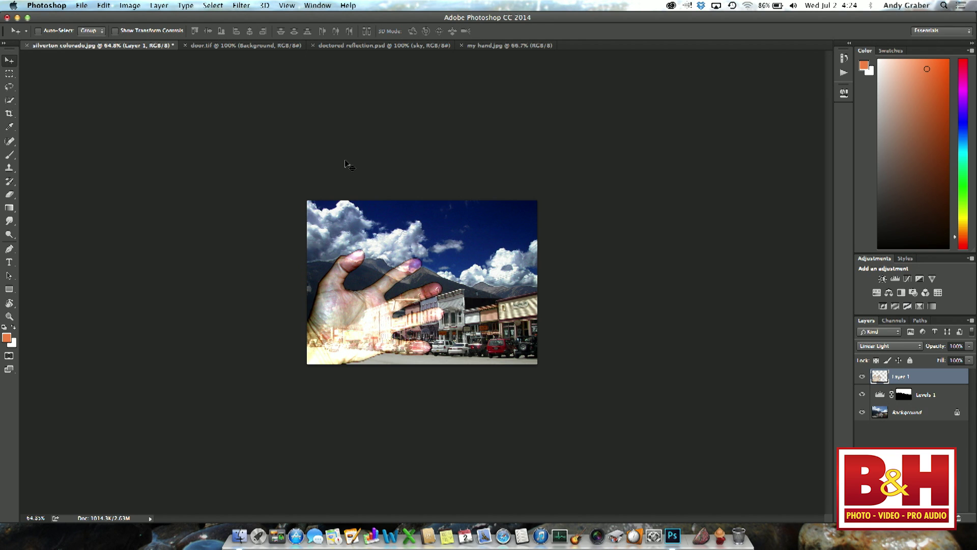
key(shift+plus)
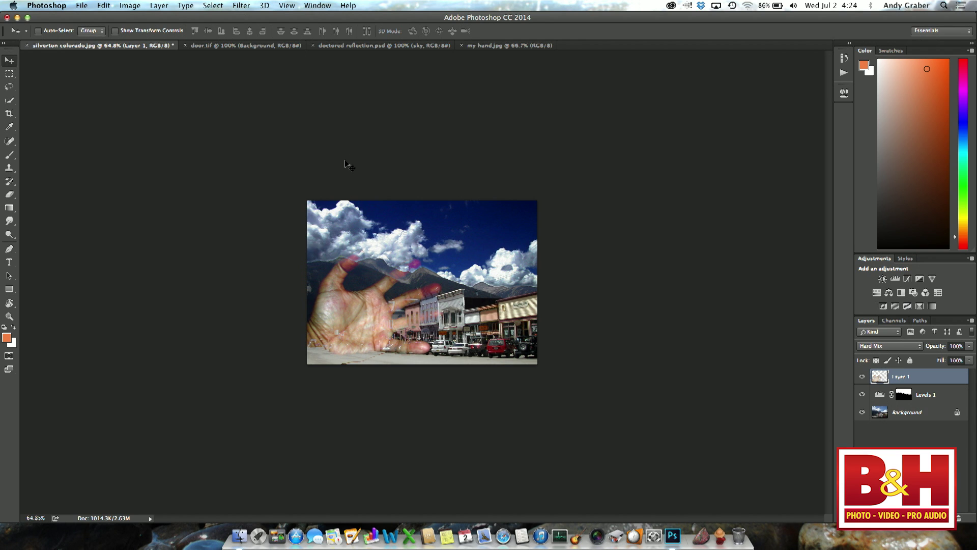
key(shift+plus)
key(shift+plus)
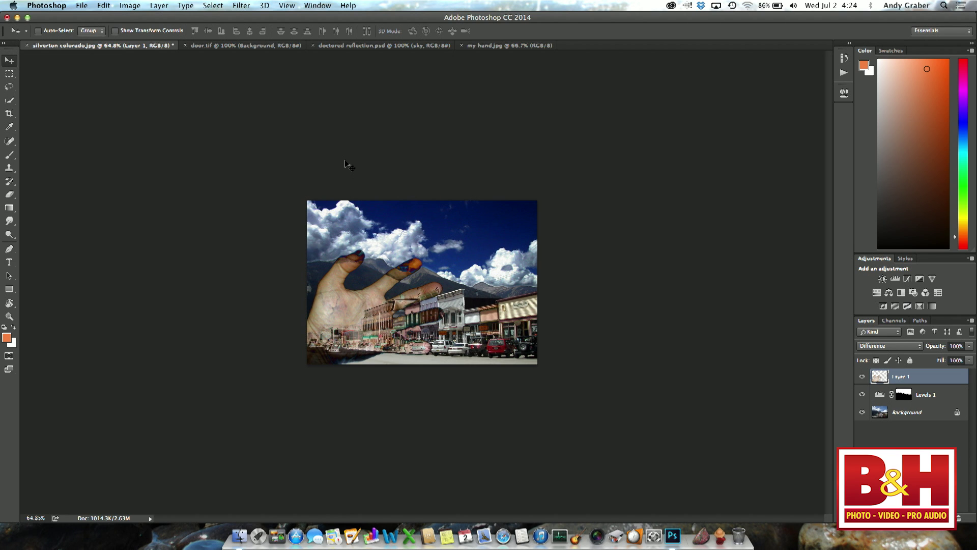
key(shift+plus)
key(shift+plus)
key(shift+plus)
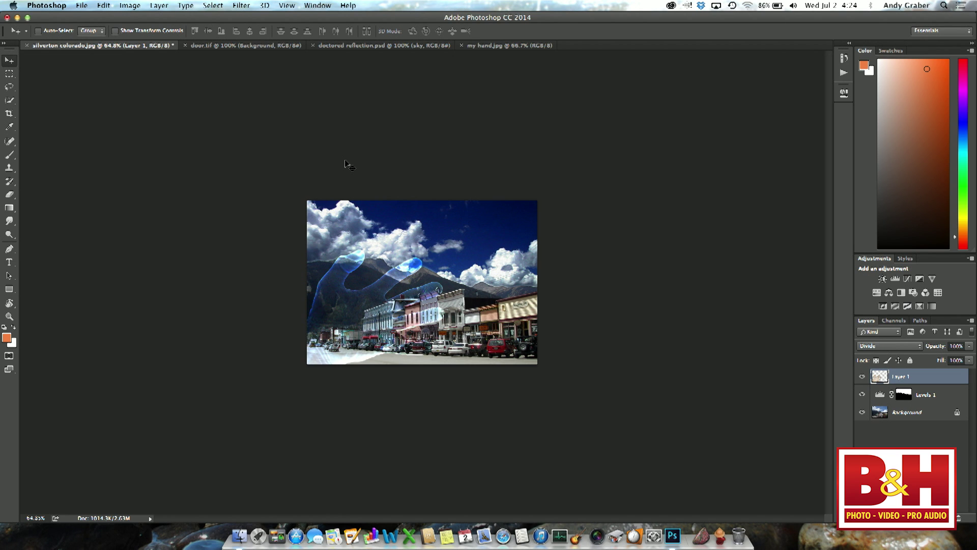
key(shift+plus)
key(shift+plus)
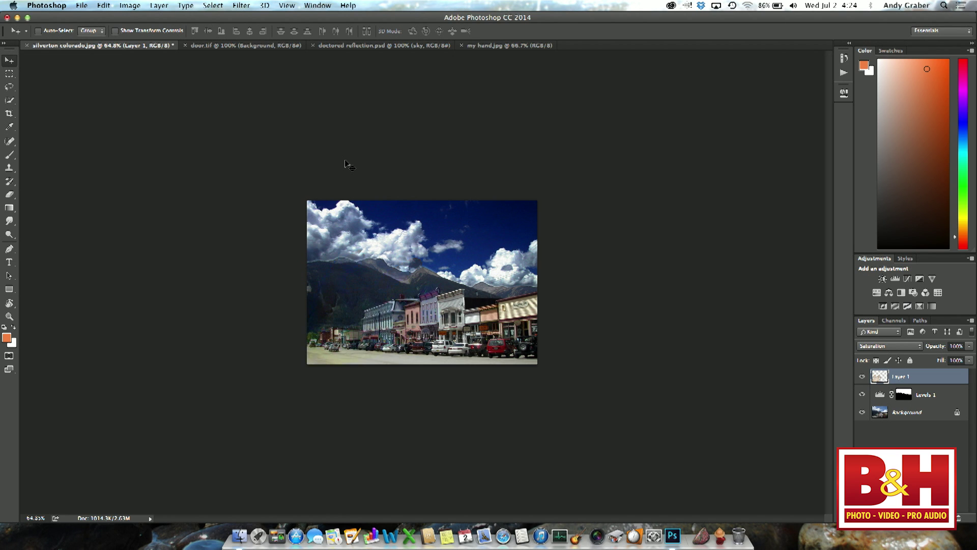
key(shift+plus)
key(shift+plus)
key(shift+plus)
key(shift+plus)
key(shift+plus)
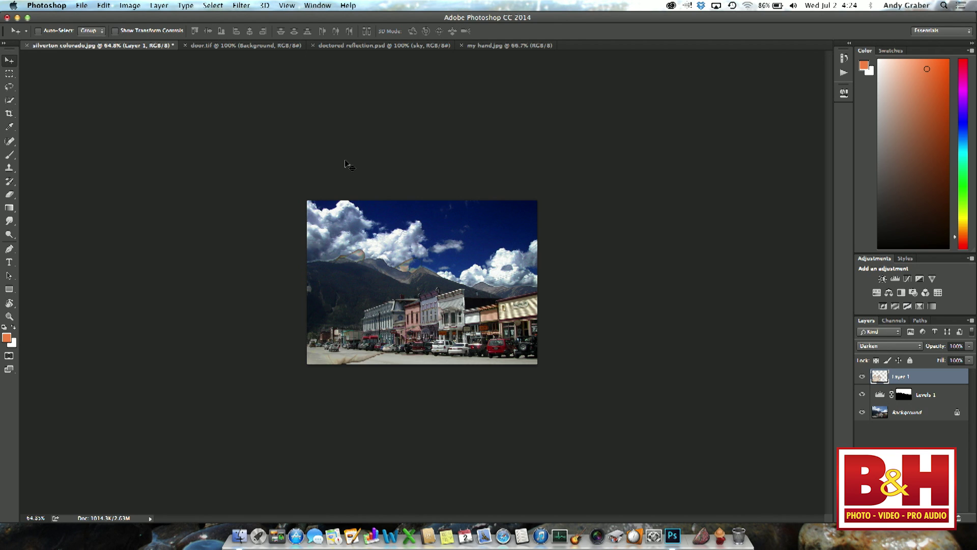
key(shift+plus)
key(shift+plus)
key(shift+plus)
key(shift+plus)
key(shift+minus)
key(shift+minus)
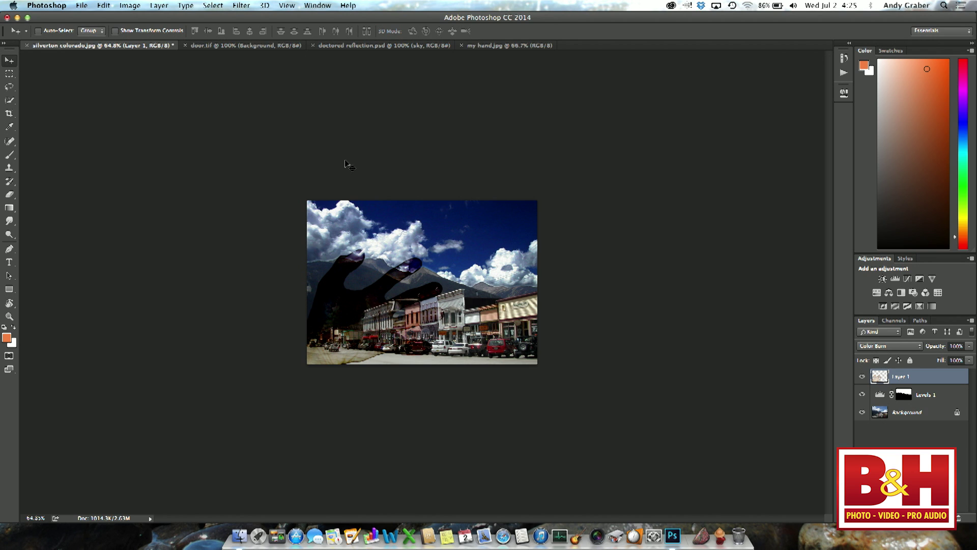
click(922, 347)
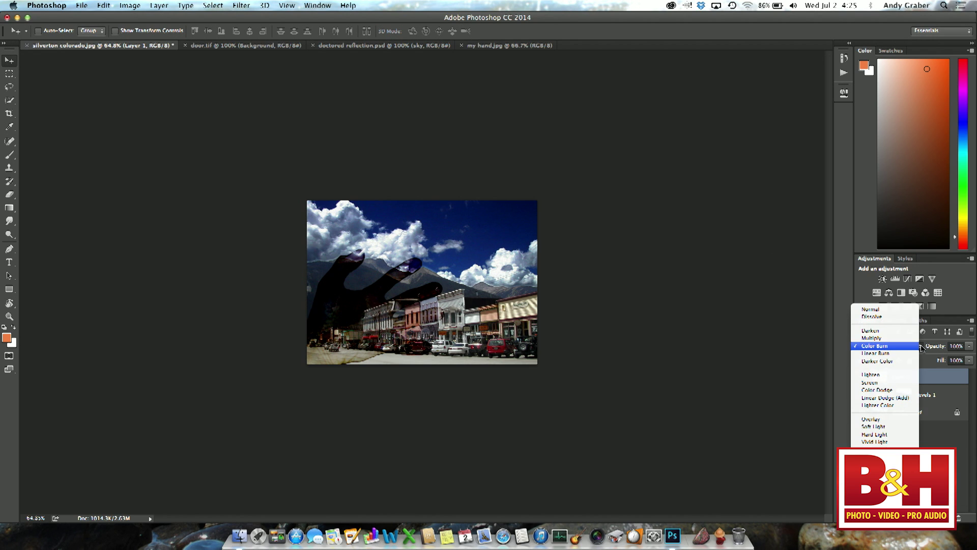
click(899, 310)
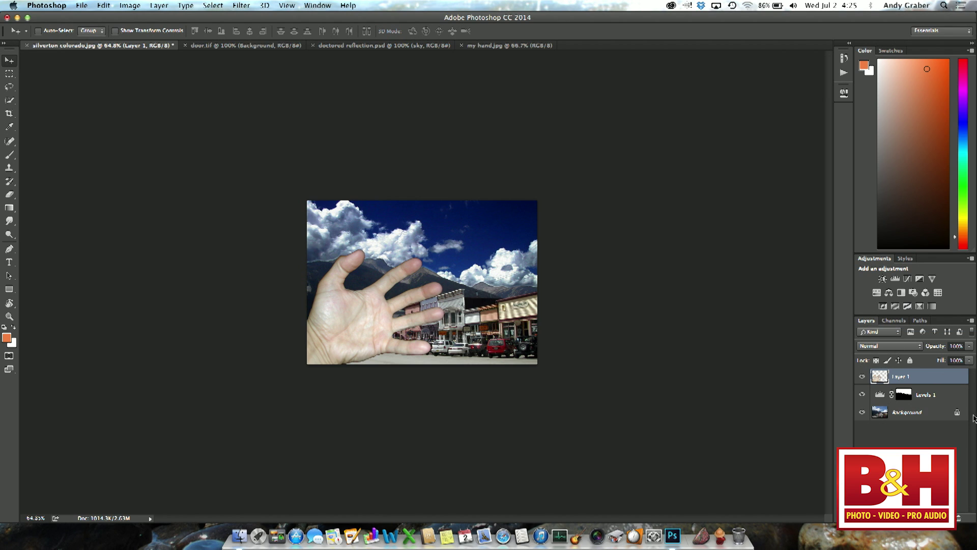
Step: Try the hand layer at 50% and 20% opacity and restore it to 100%
key(5)
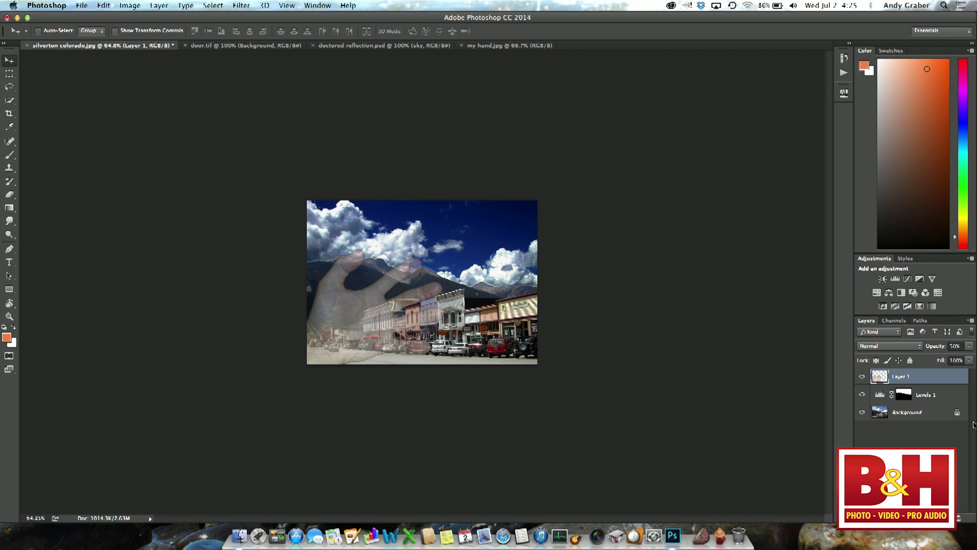
key(2)
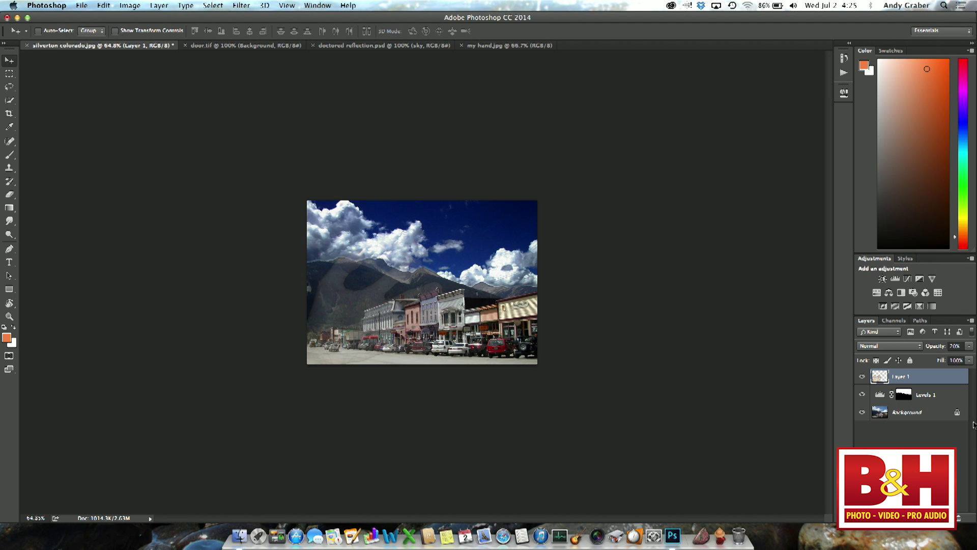
key(0)
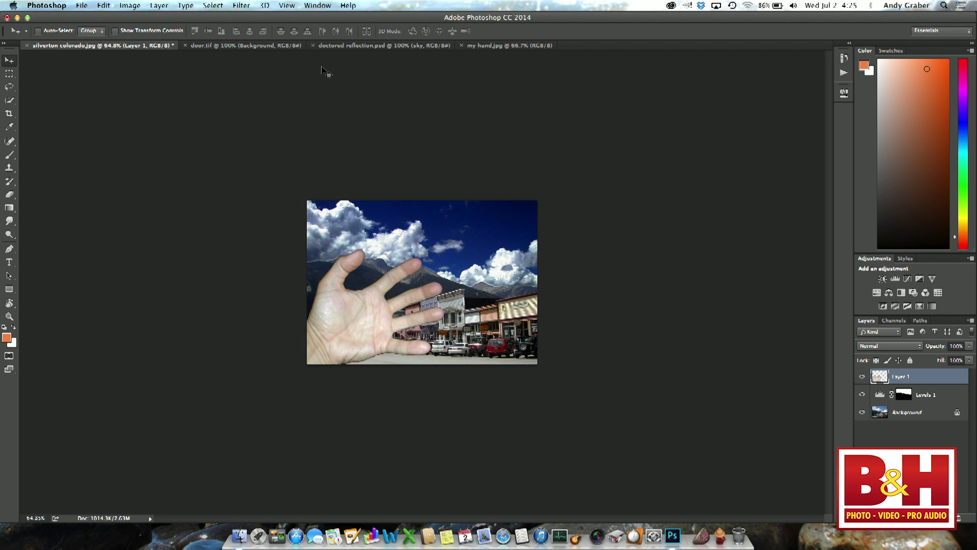
Step: In doctored reflection.psd, hide the four upper layers and reveal sky, darken bldgs, black fade and water one at a time
click(342, 47)
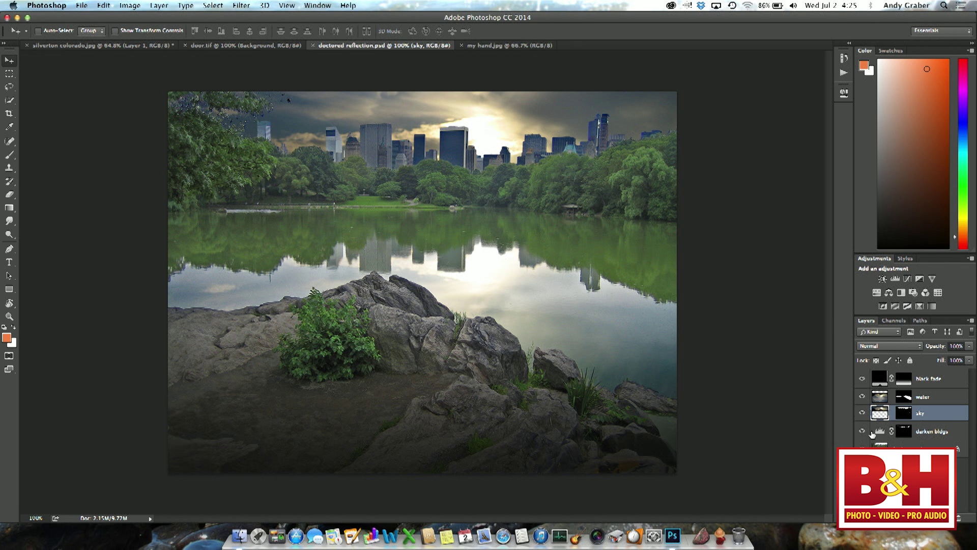
drag(861, 432, 862, 385)
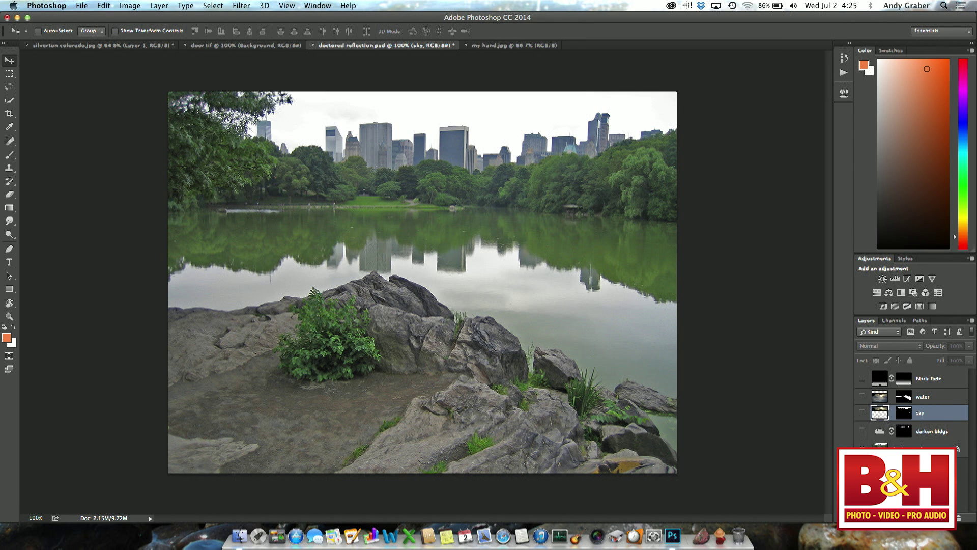
click(861, 414)
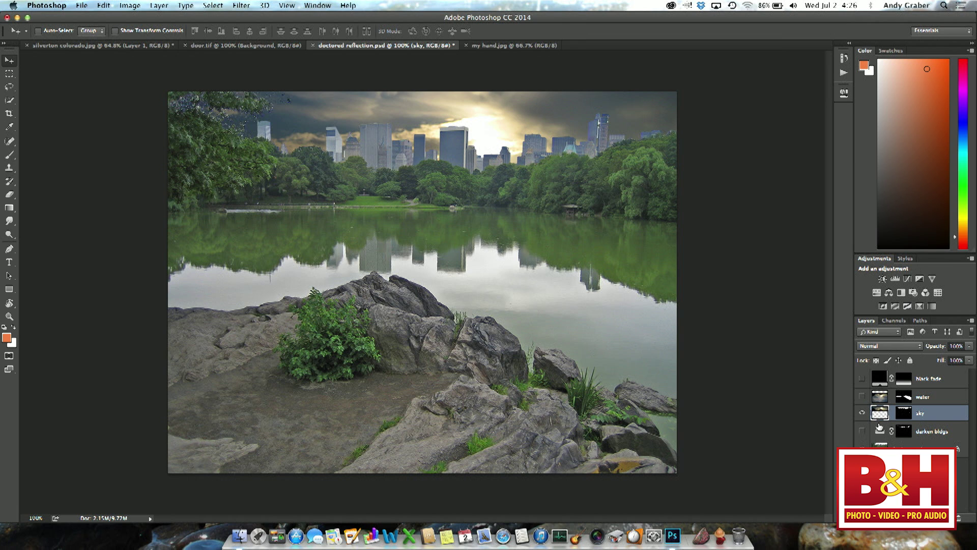
click(859, 431)
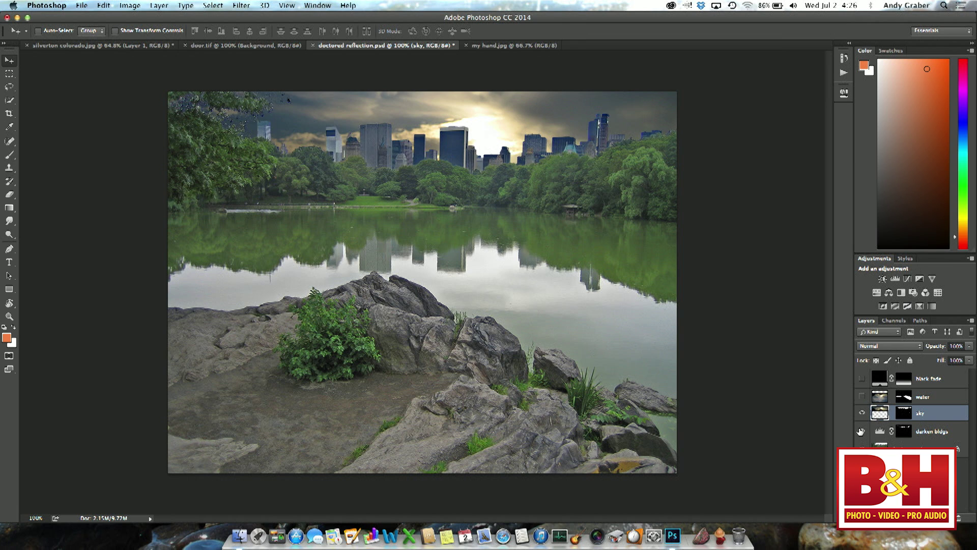
click(861, 431)
click(861, 431)
click(862, 379)
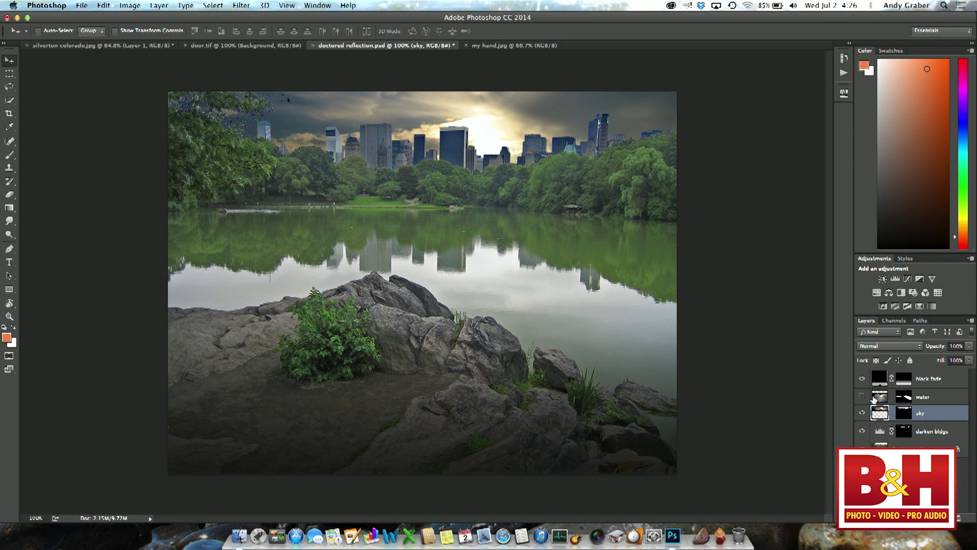
click(862, 397)
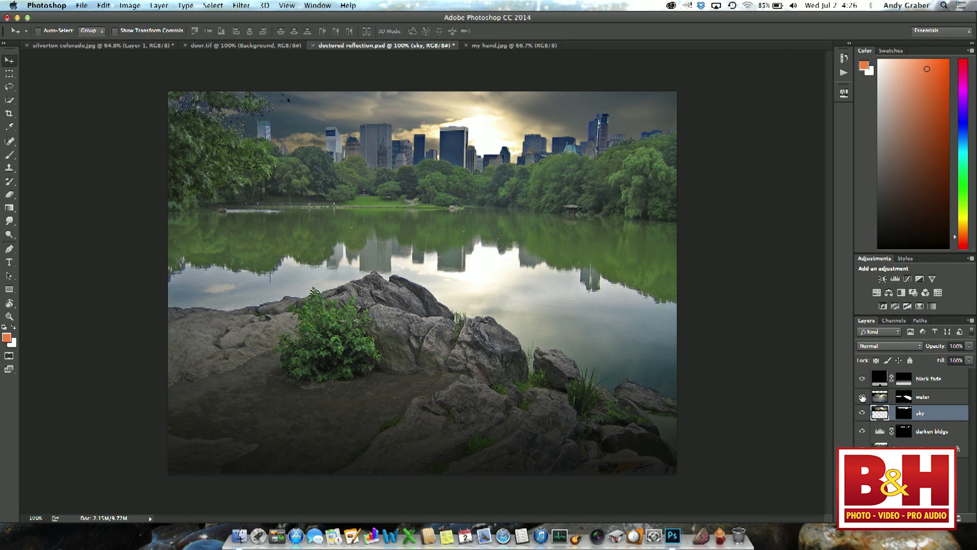
Step: Inspect the water layer in isolation with its mask off and on, redisplay all layers and compare the image without and with it
alt+click(862, 397)
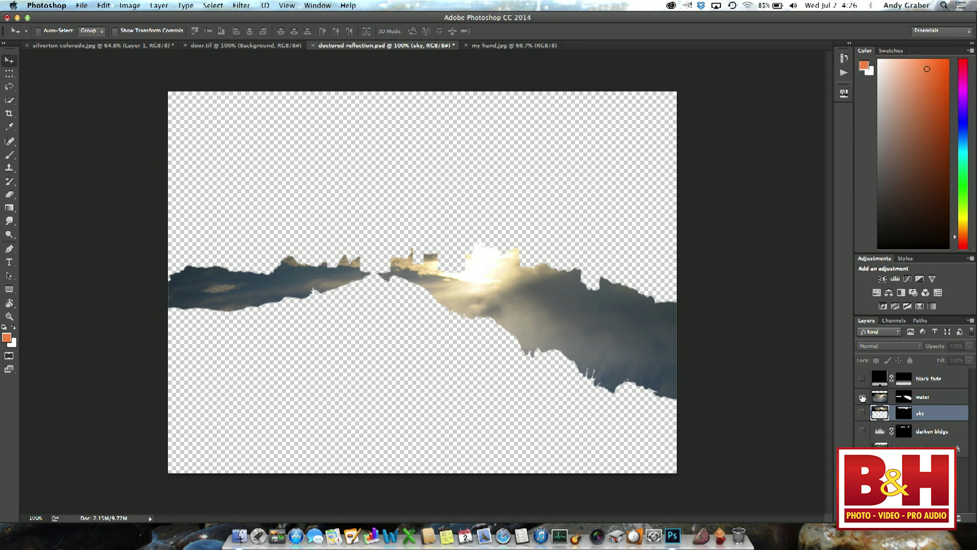
shift+click(909, 398)
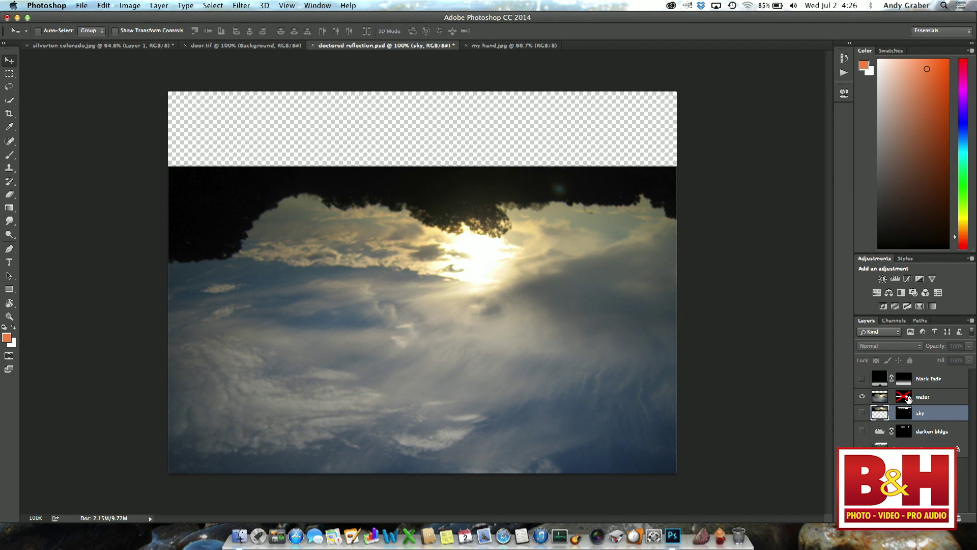
shift+click(909, 398)
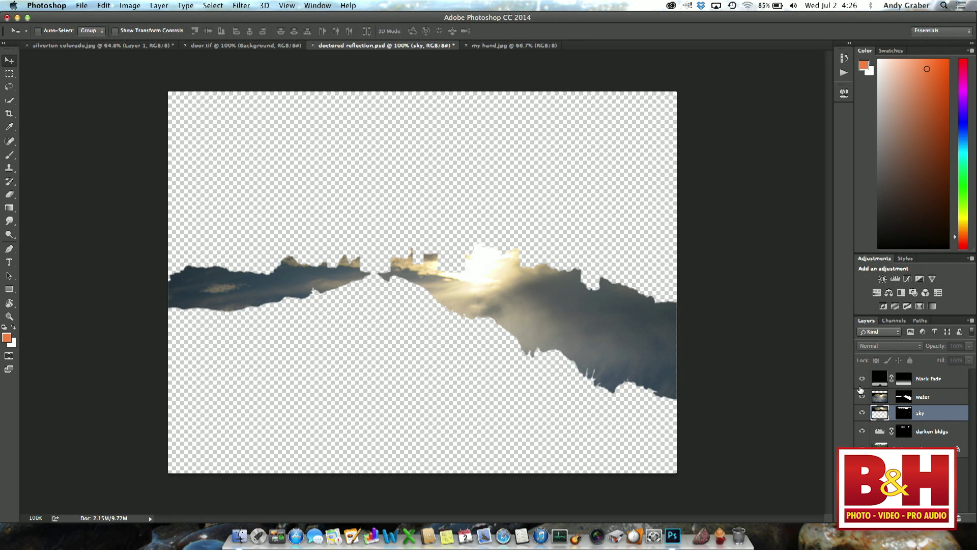
alt+click(862, 395)
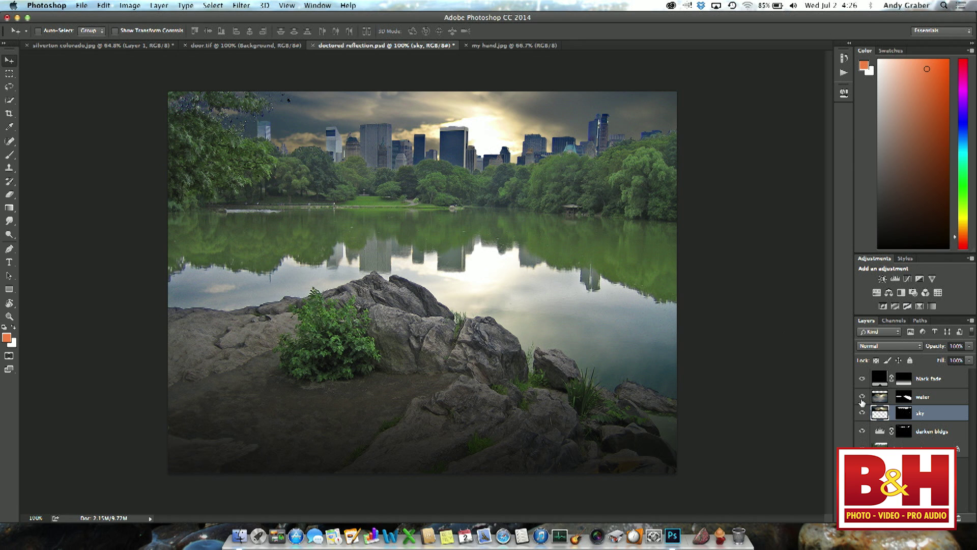
click(862, 396)
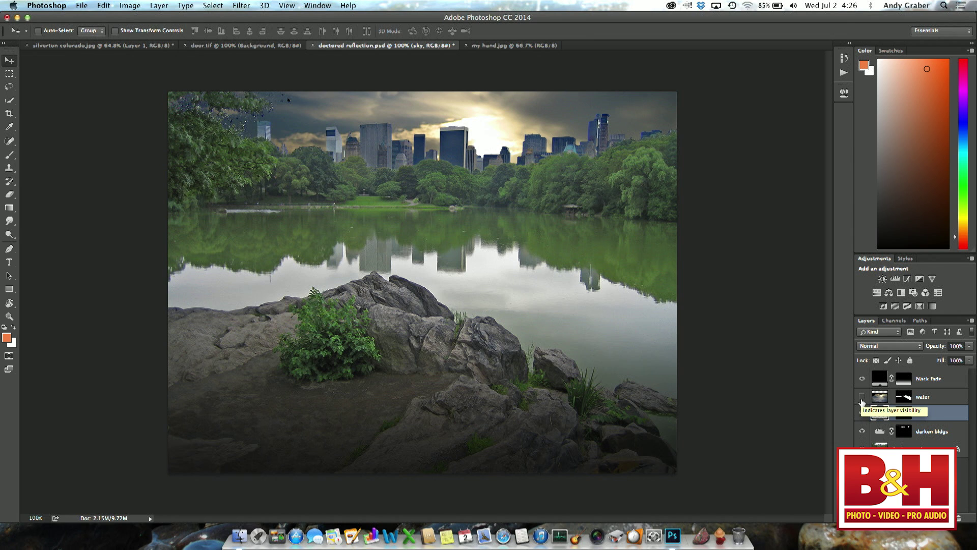
click(862, 397)
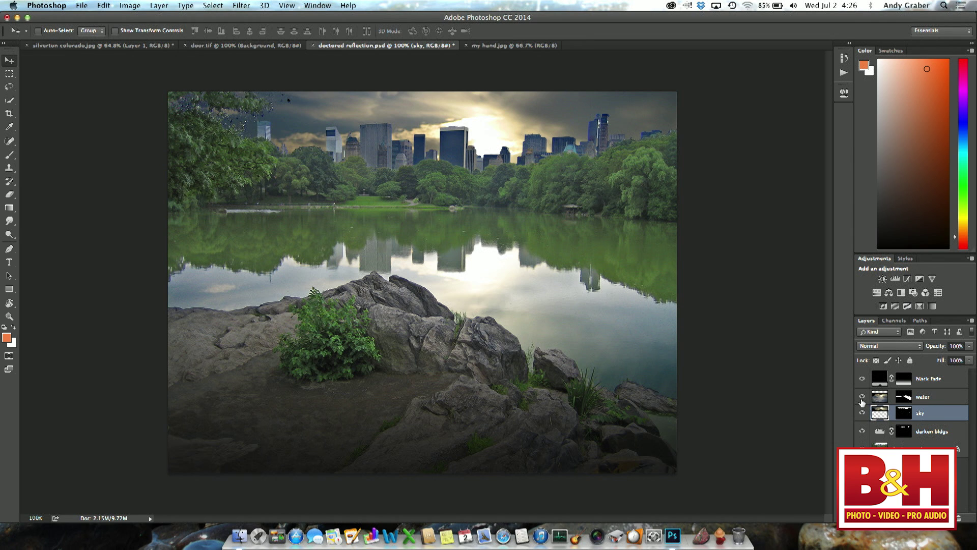
Step: Try the Normal blend mode on the water layer and set it back to Overlay
click(882, 398)
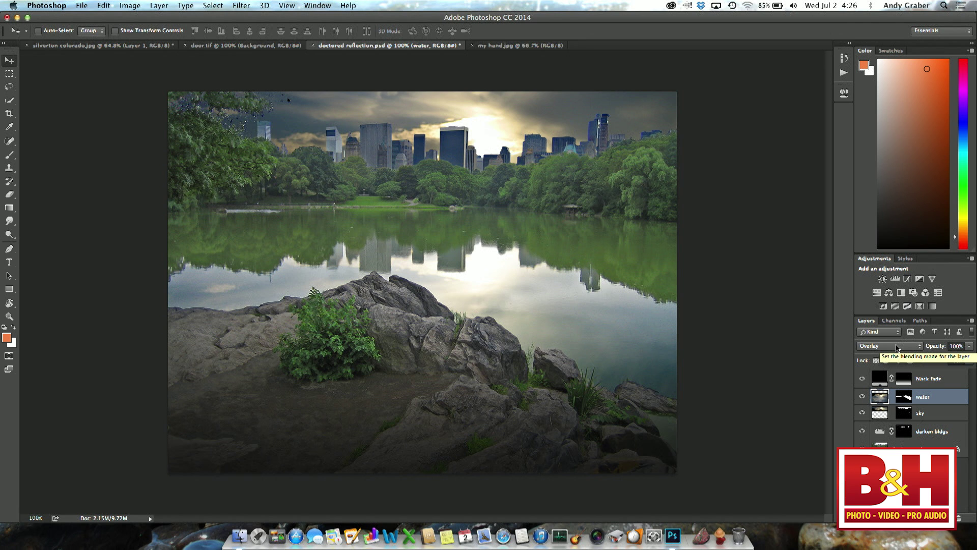
click(897, 347)
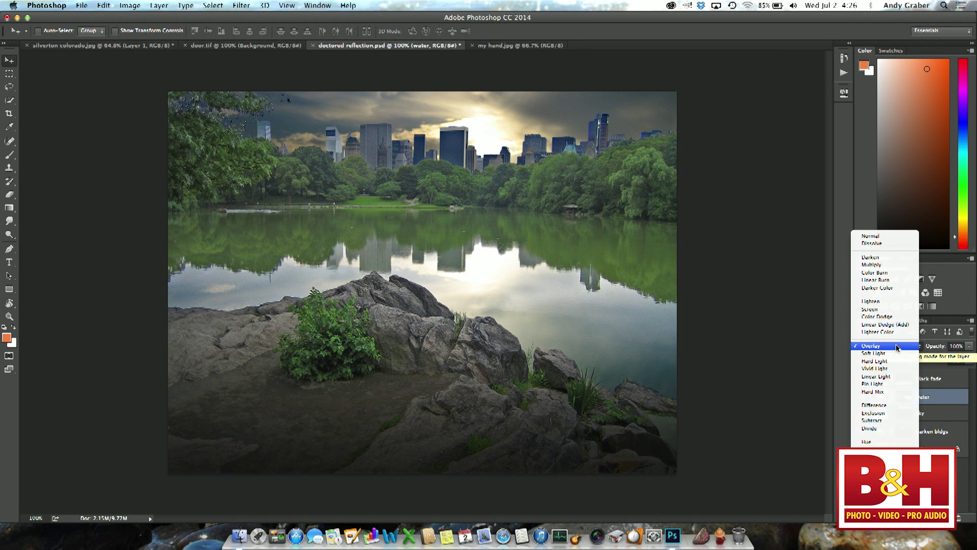
click(887, 237)
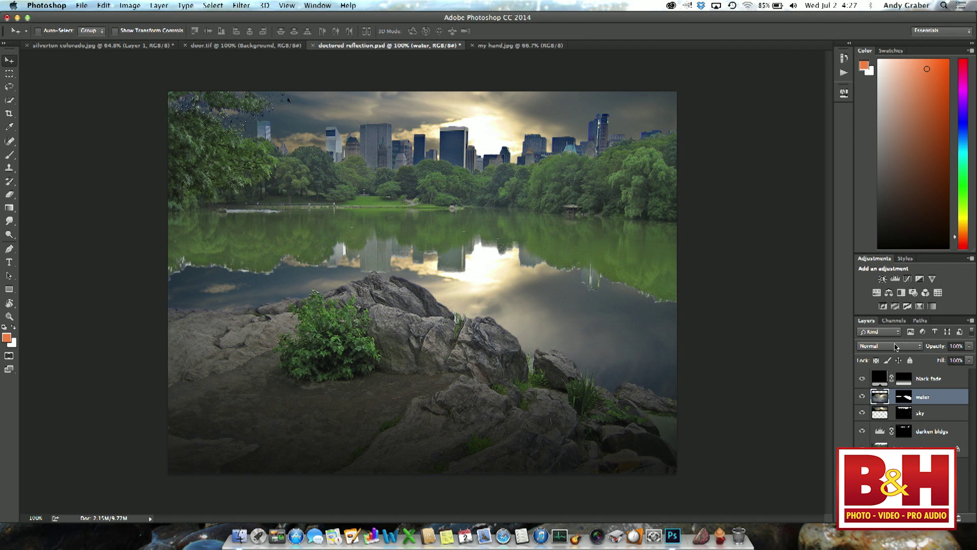
click(897, 347)
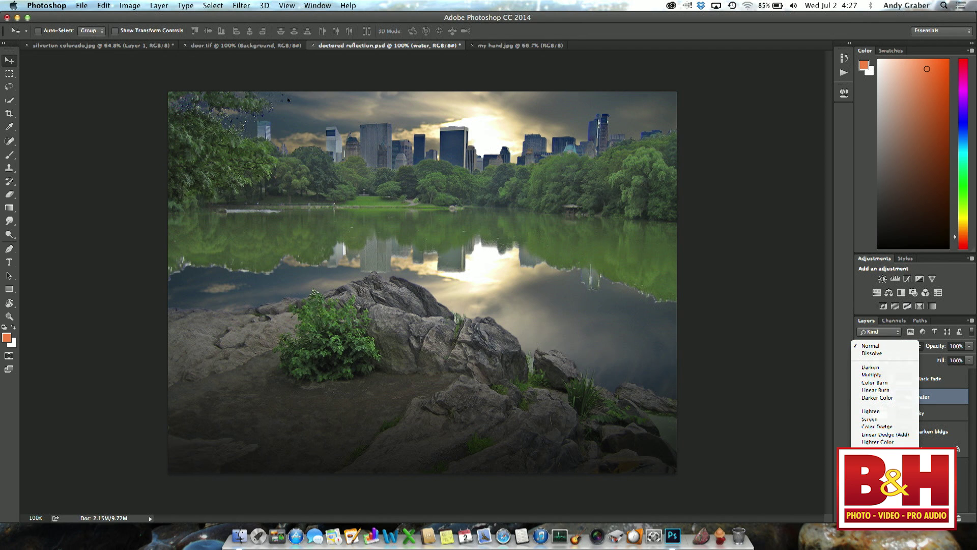
click(871, 455)
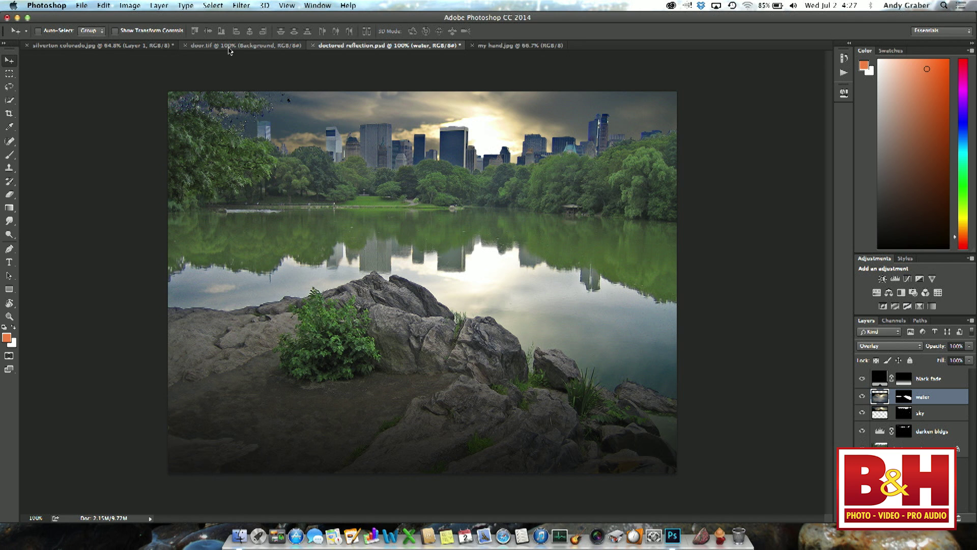
Step: In door.tif, compare the background alone with all layers shown, and inspect the grand army and skyline layers' blend settings
click(229, 50)
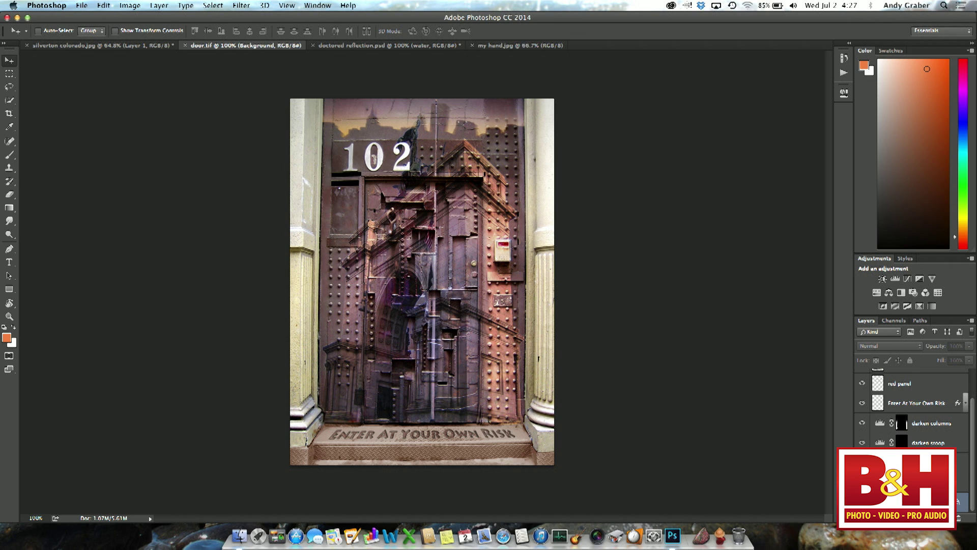
alt+click(862, 501)
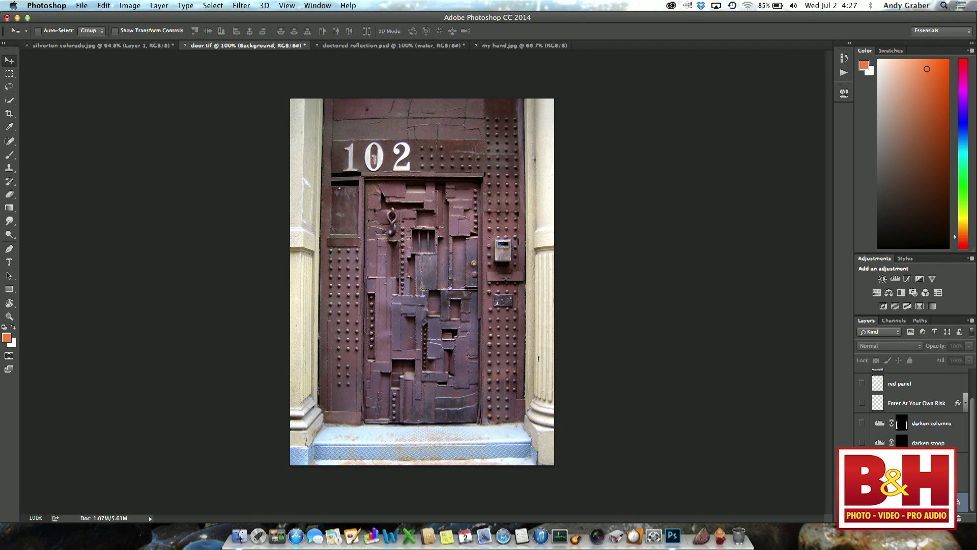
alt+click(862, 502)
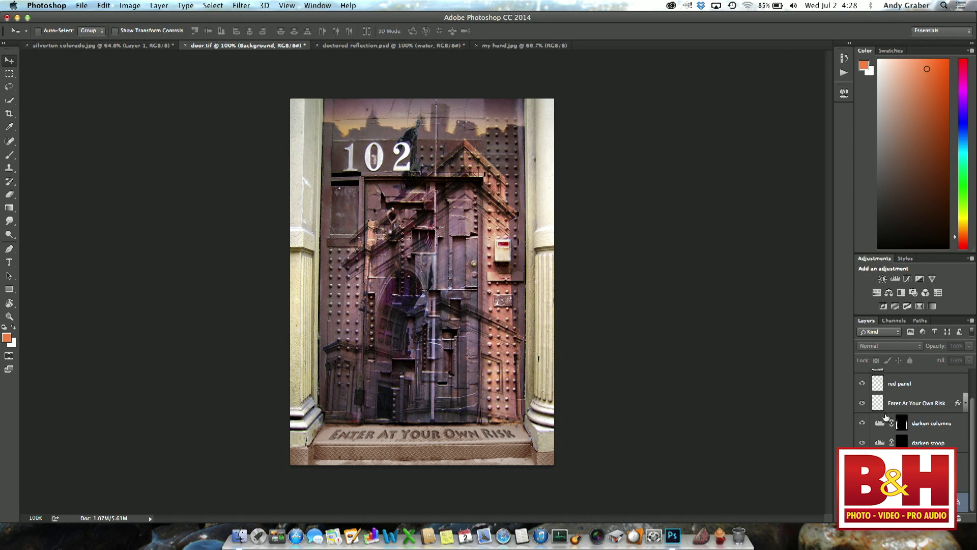
scroll(898, 419, up, 2)
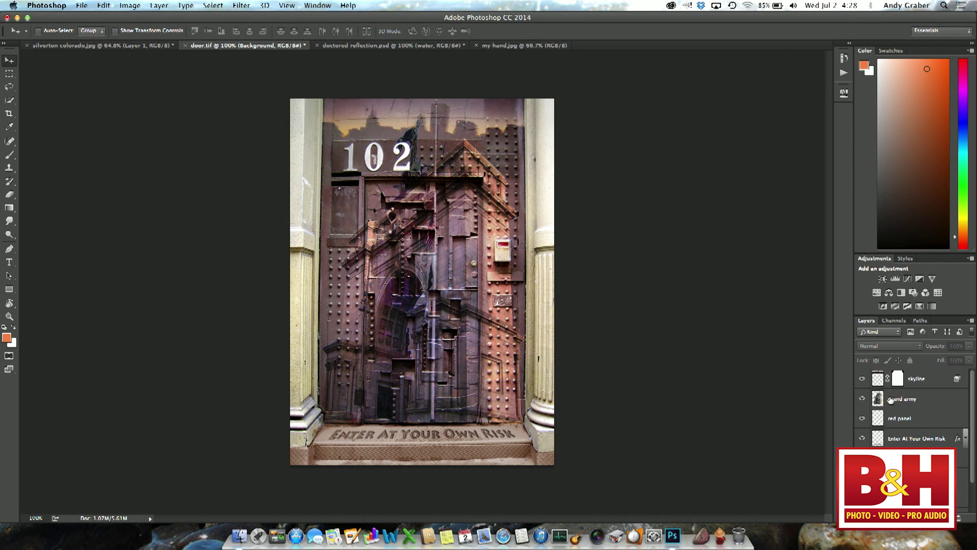
click(900, 400)
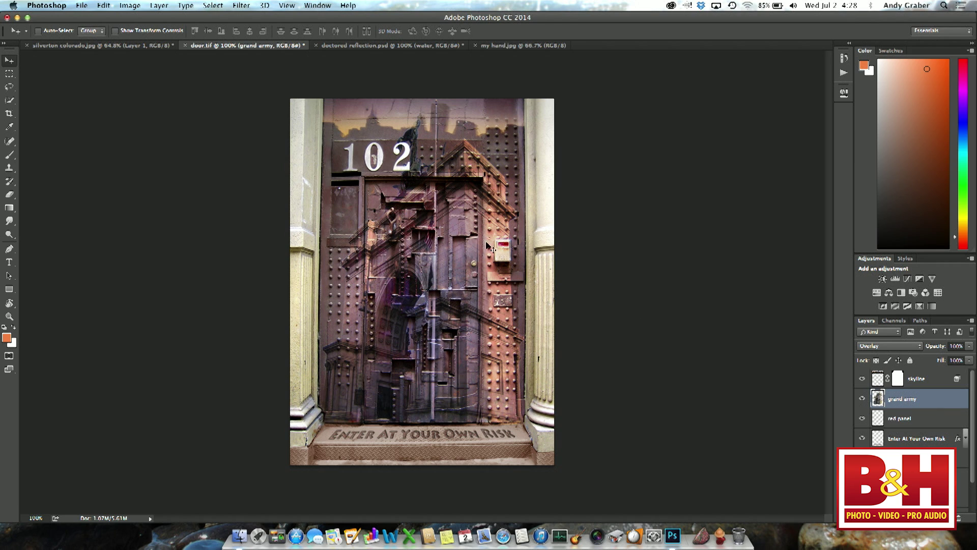
click(926, 386)
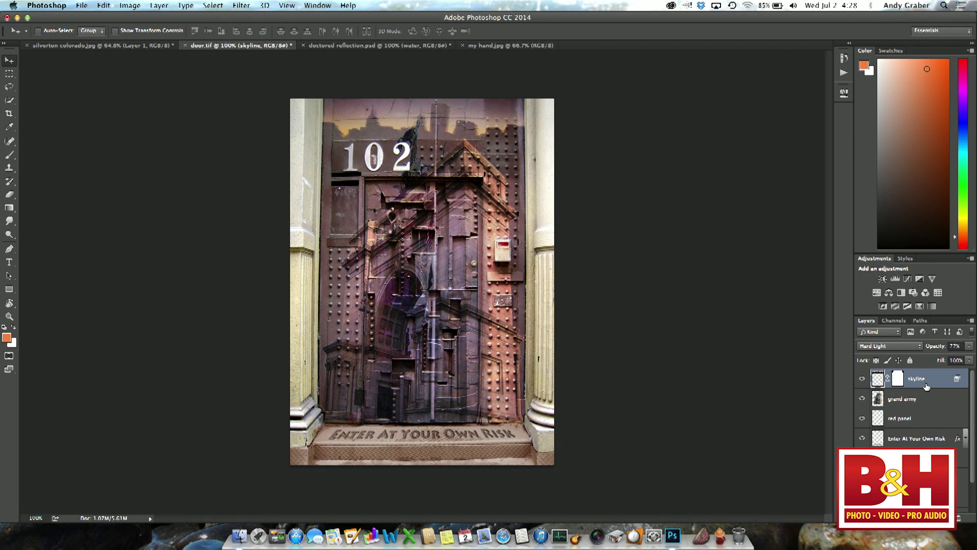
Step: Set the skyline layer to Normal at 100% opacity and try the Screen blend mode on it
click(919, 348)
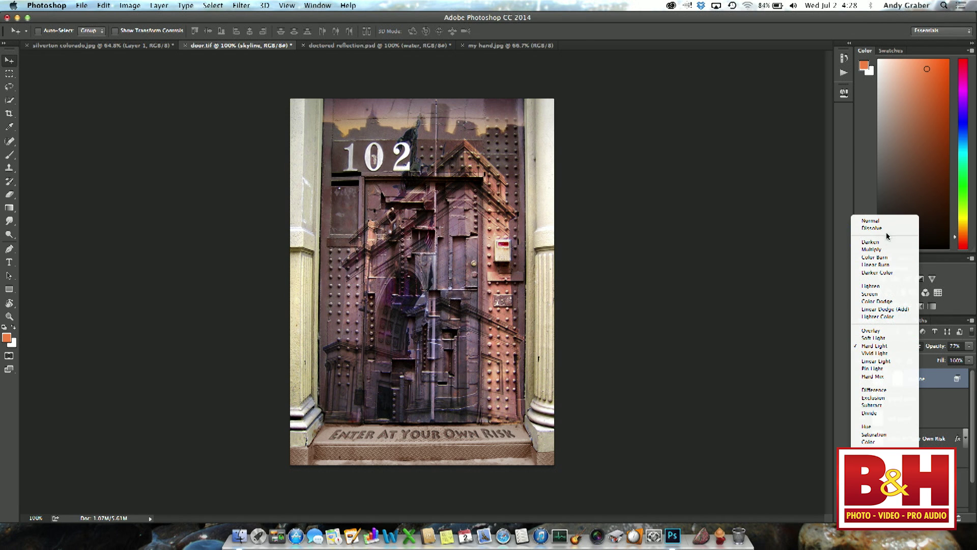
key(Escape)
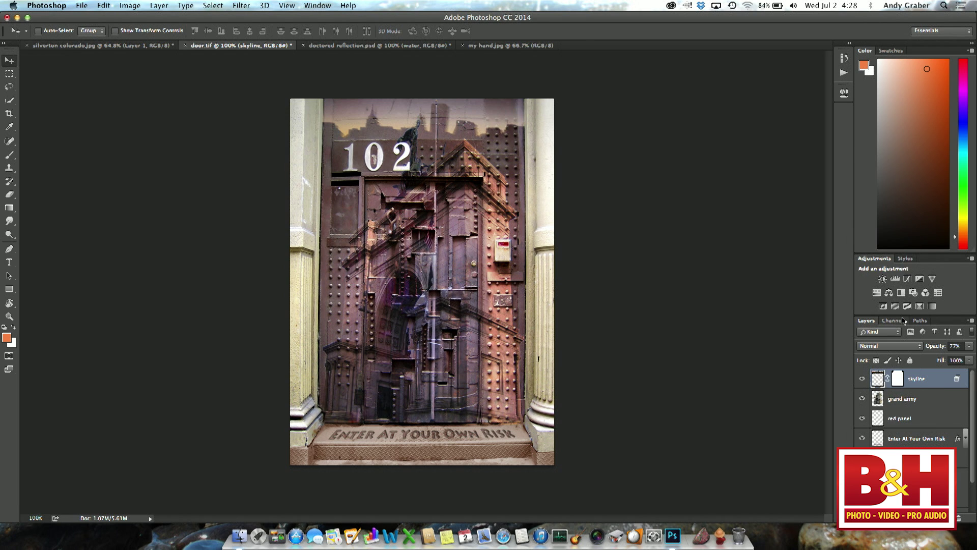
click(919, 347)
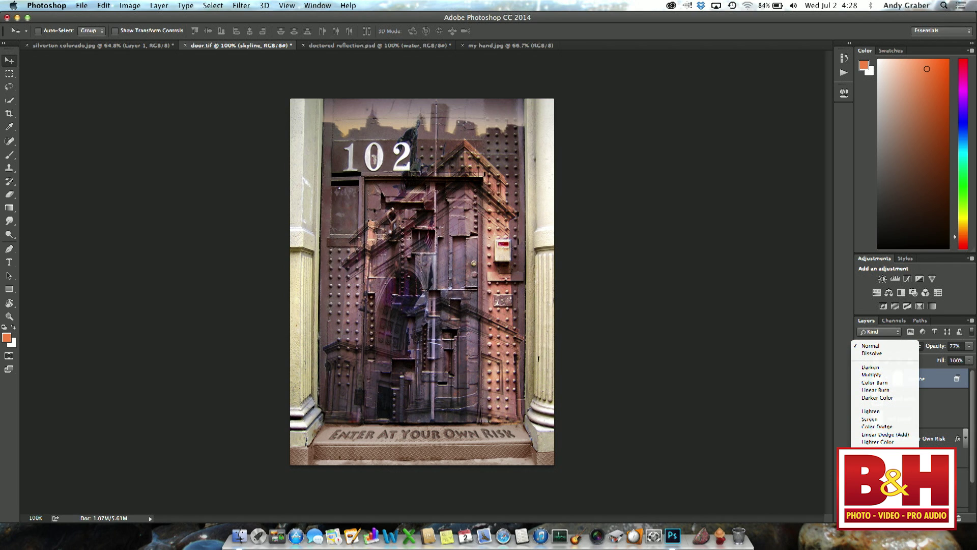
click(939, 348)
drag(939, 348, 975, 347)
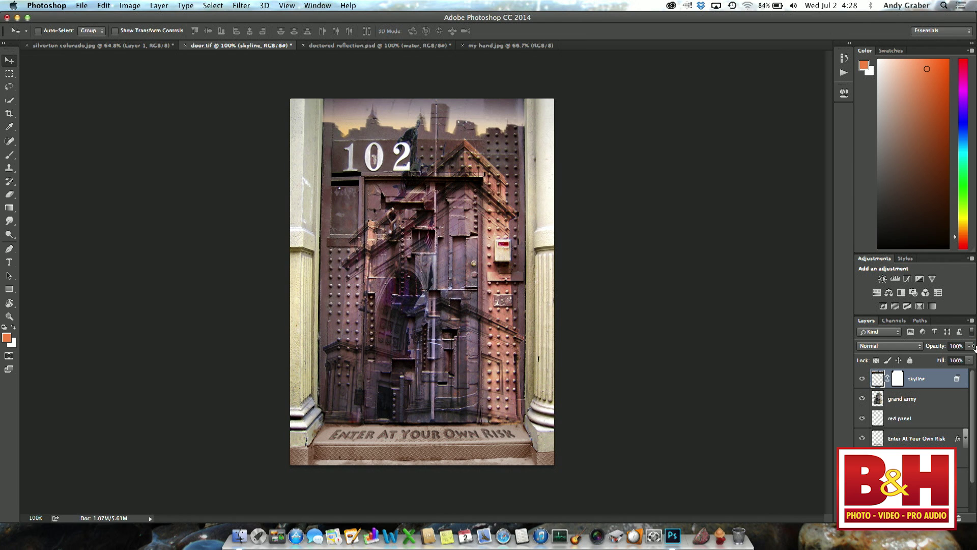
click(903, 348)
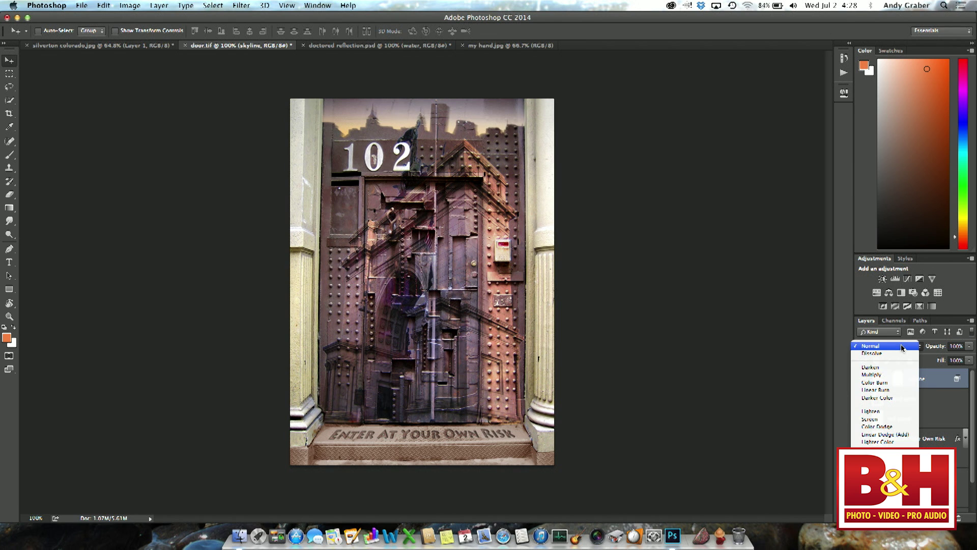
click(886, 420)
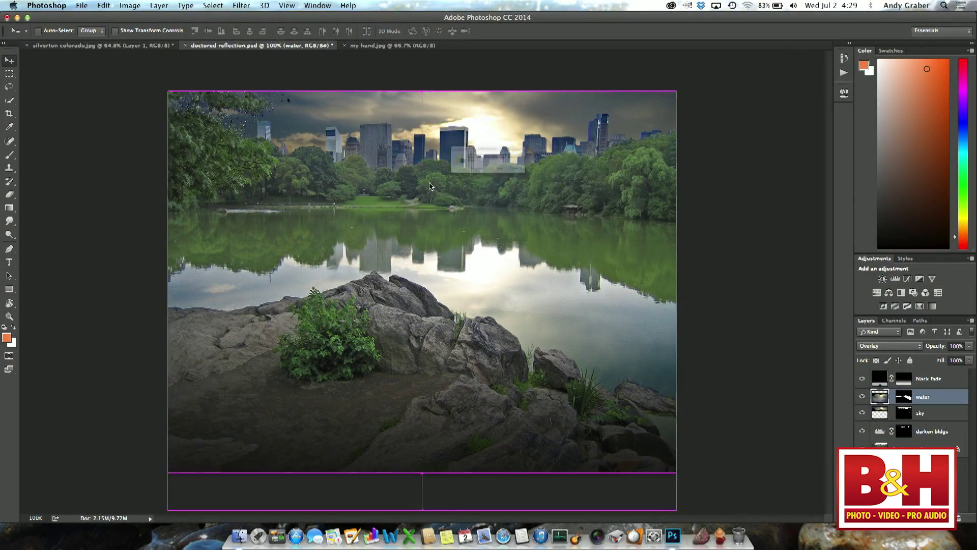
Step: Close doctored reflection.psd and my hand.jpg, keeping silverton colorado.jpg open
key(super+w)
click(453, 184)
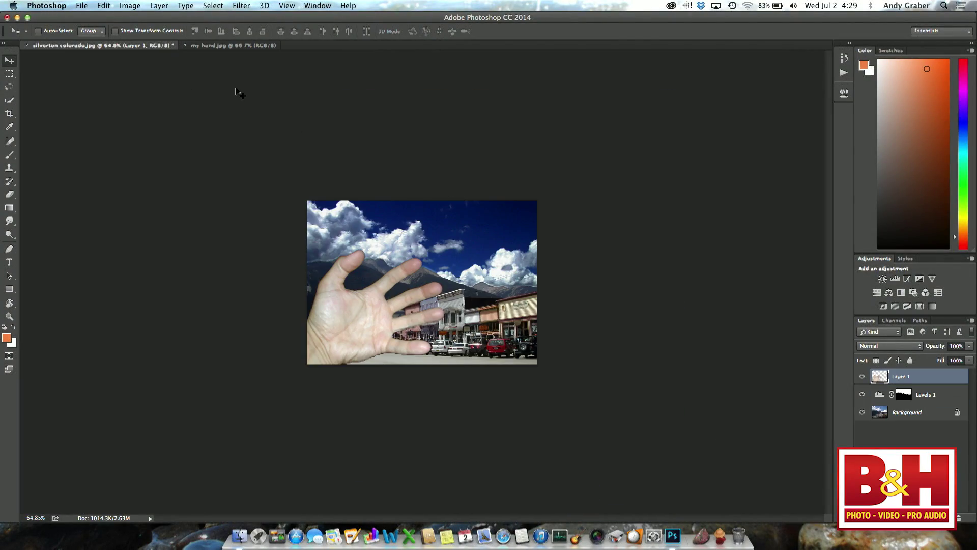
click(204, 47)
key(super+w)
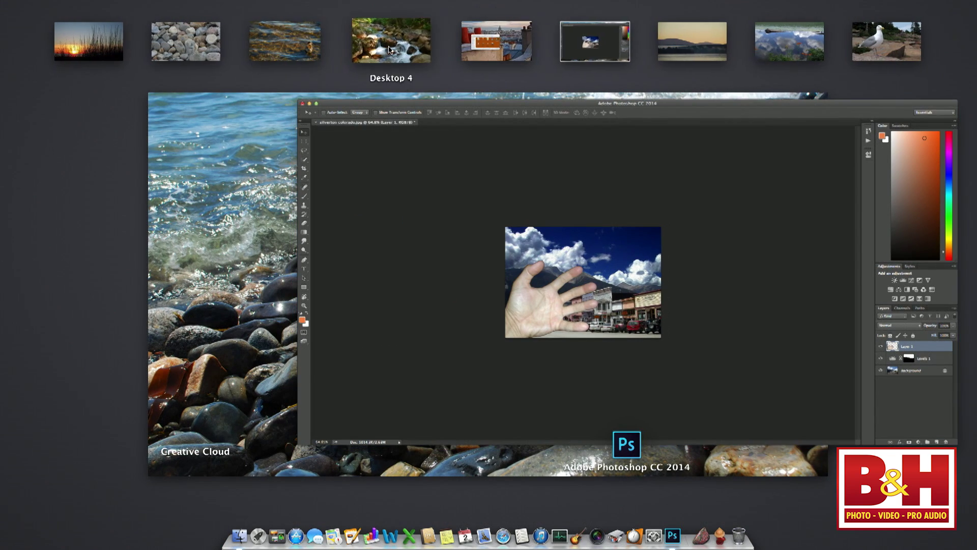
Step: Switch to the Finder and open the backgrounds folder inside the 3 compositing folder
click(486, 41)
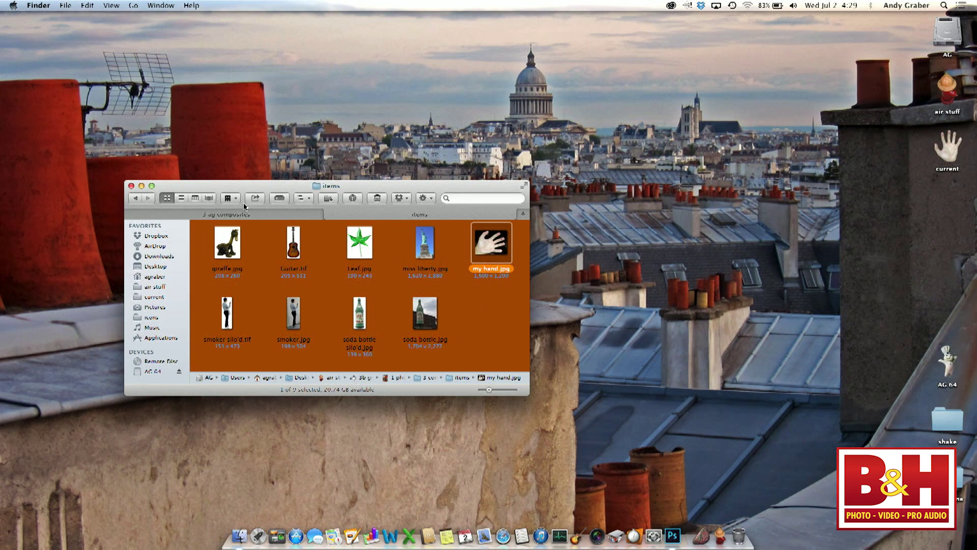
click(199, 216)
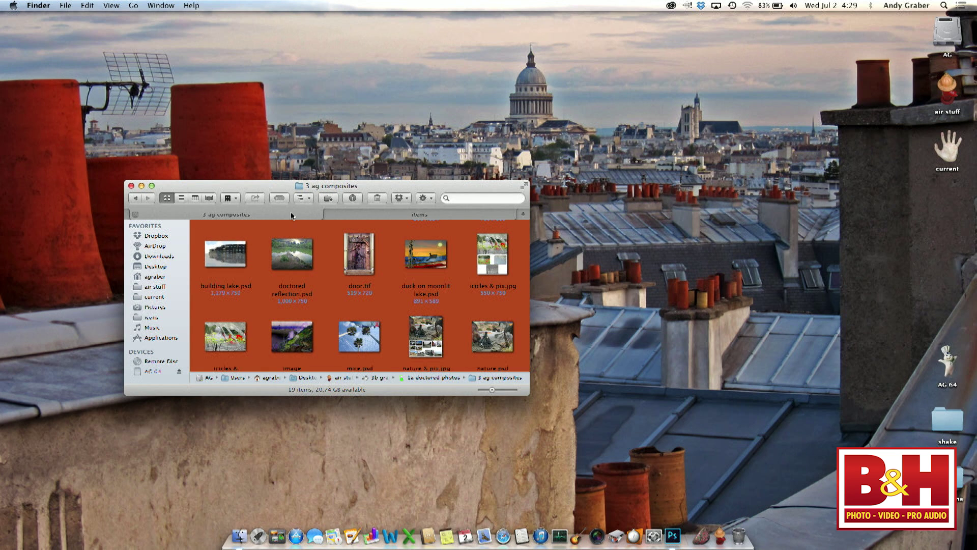
click(329, 215)
click(135, 199)
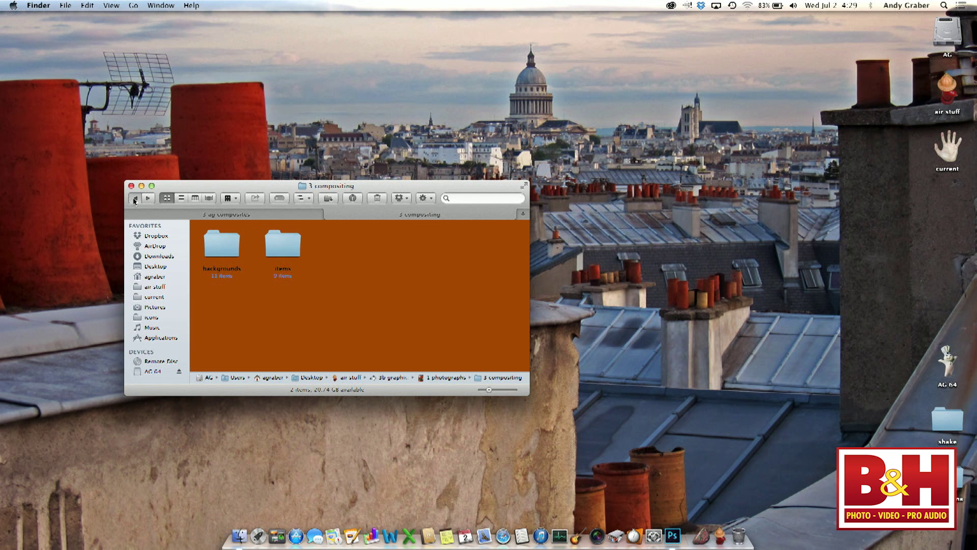
click(134, 199)
double_click(428, 245)
double_click(231, 249)
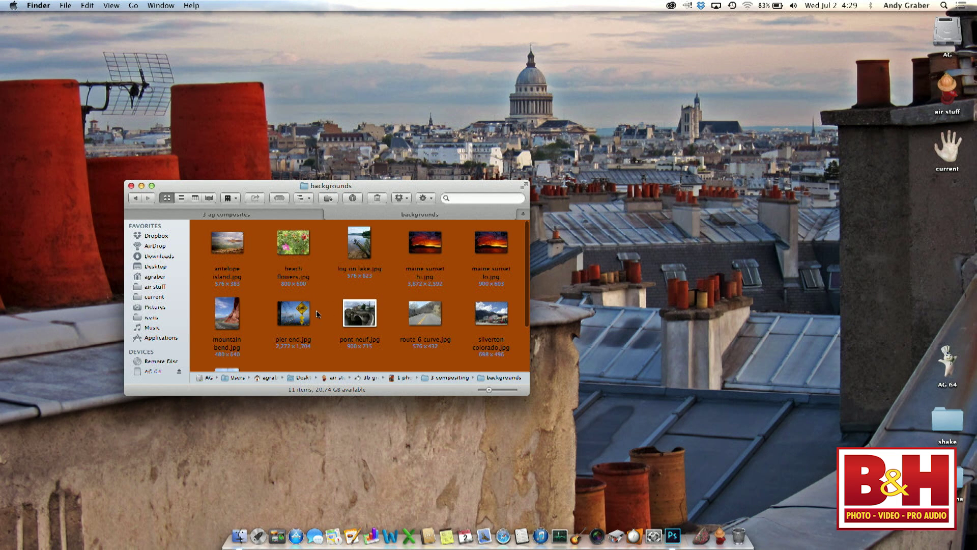
Step: Select mountain bend.jpg and log on lake.jpg and open both in Photoshop
click(225, 320)
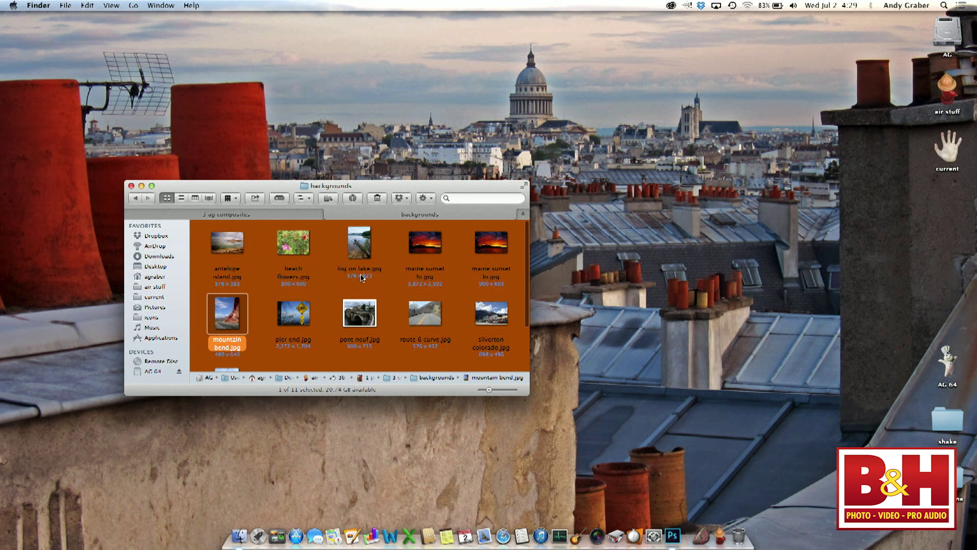
super+click(365, 255)
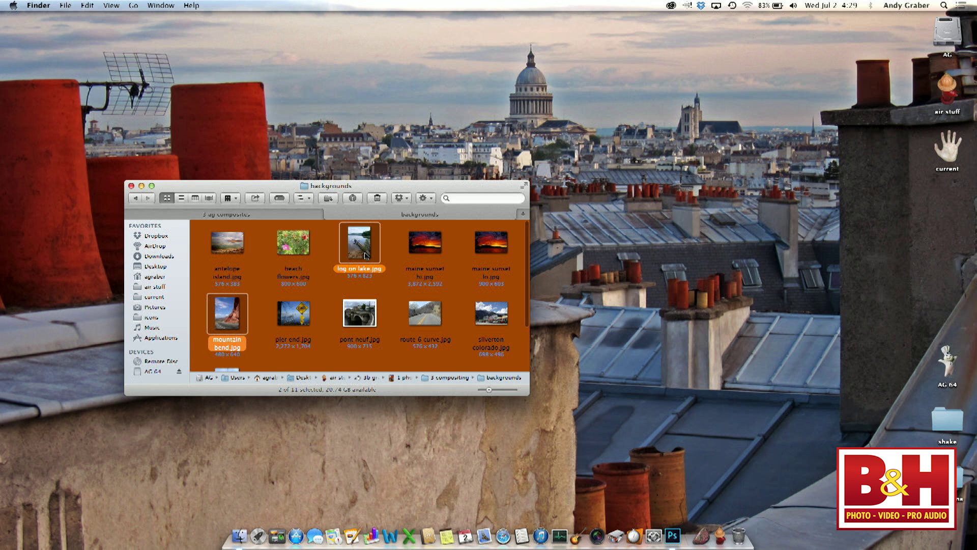
key(super+o)
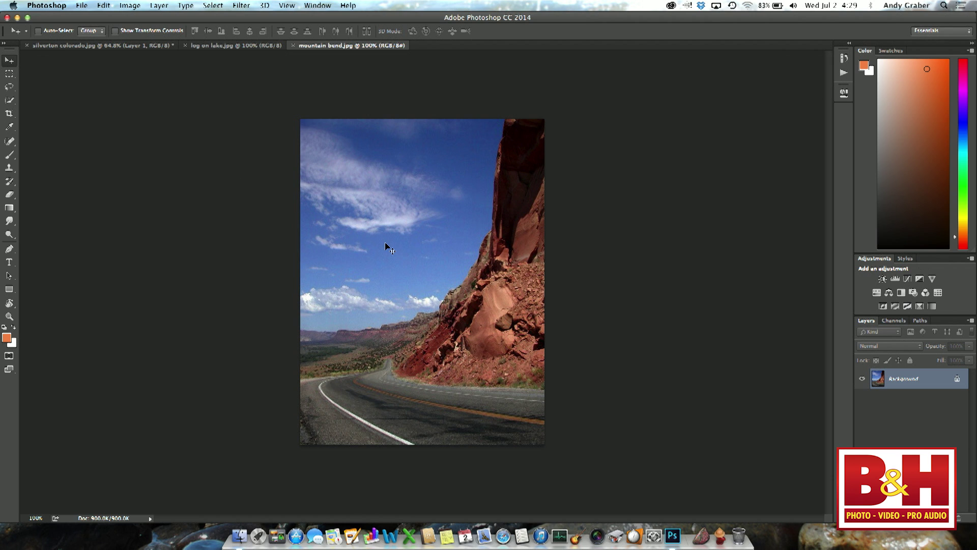
Step: Try placing the mountain bend photo over log on lake.jpg as a new layer, and revert the file
click(214, 46)
drag(215, 46, 396, 248)
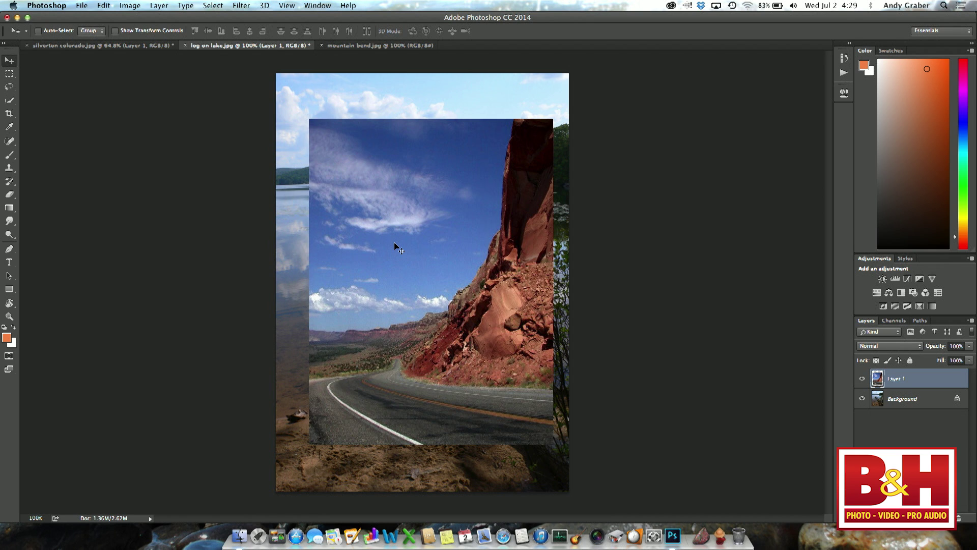
key(Left)
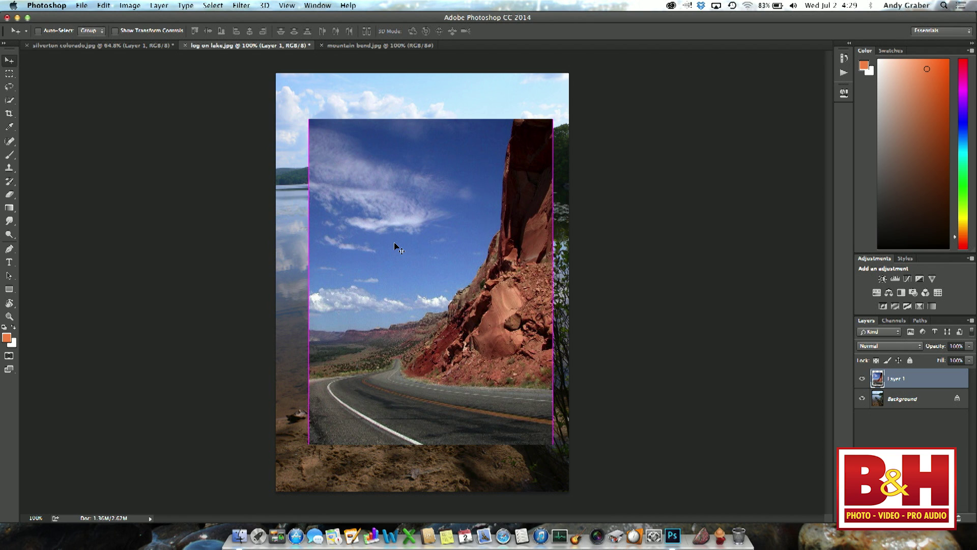
key(Left)
key(F12)
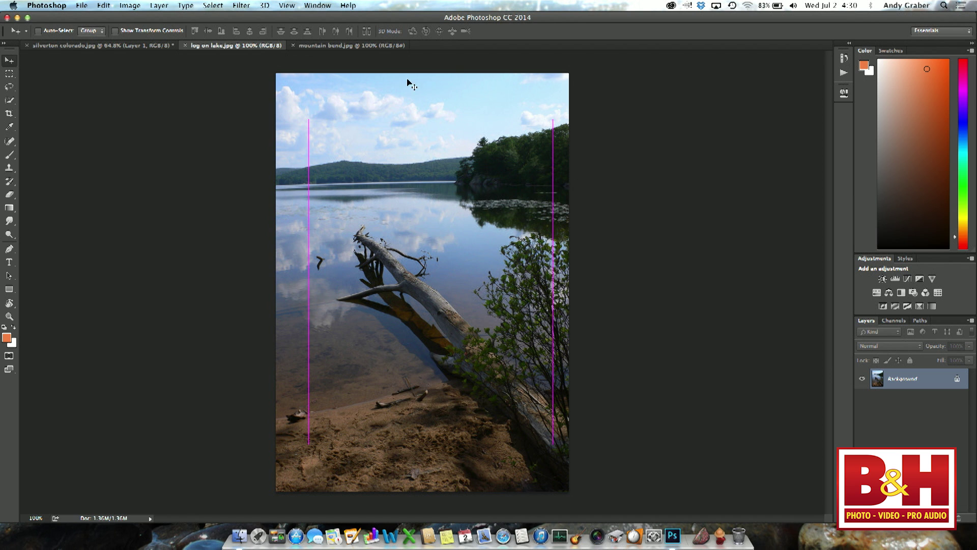
Step: Try widening log on lake.jpg's canvas to 16 inches with the anchor at middle left, and undo the change
click(326, 46)
click(246, 46)
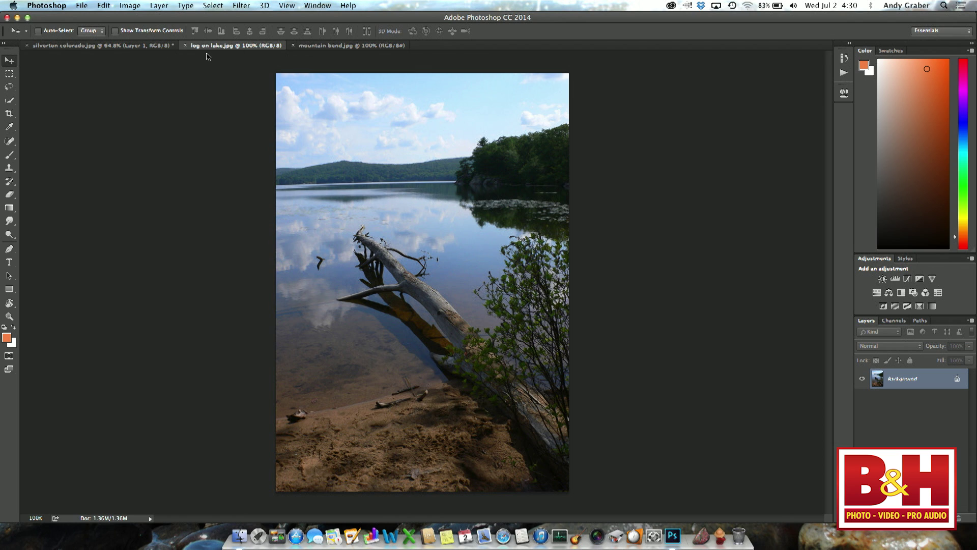
click(149, 5)
mouse_move(135, 4)
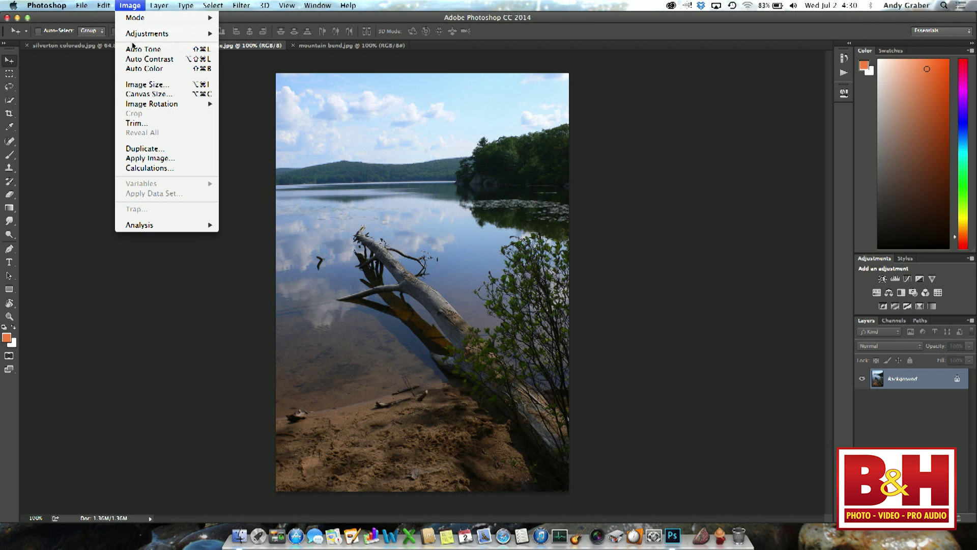
click(143, 94)
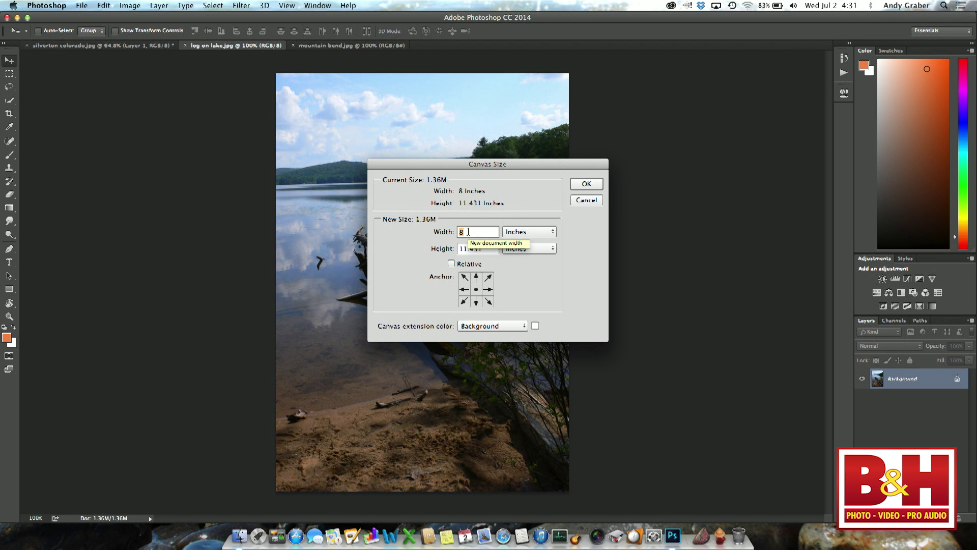
text(16)
click(464, 290)
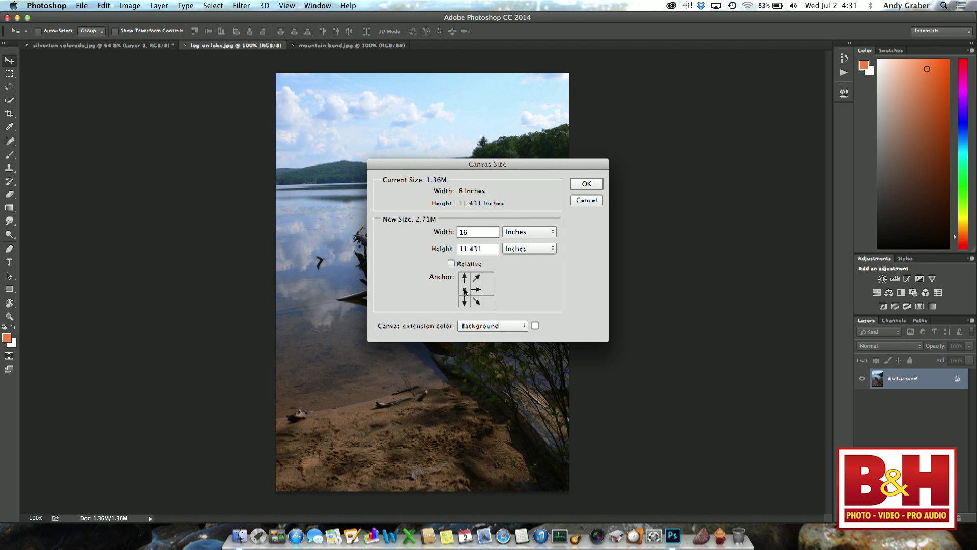
click(586, 184)
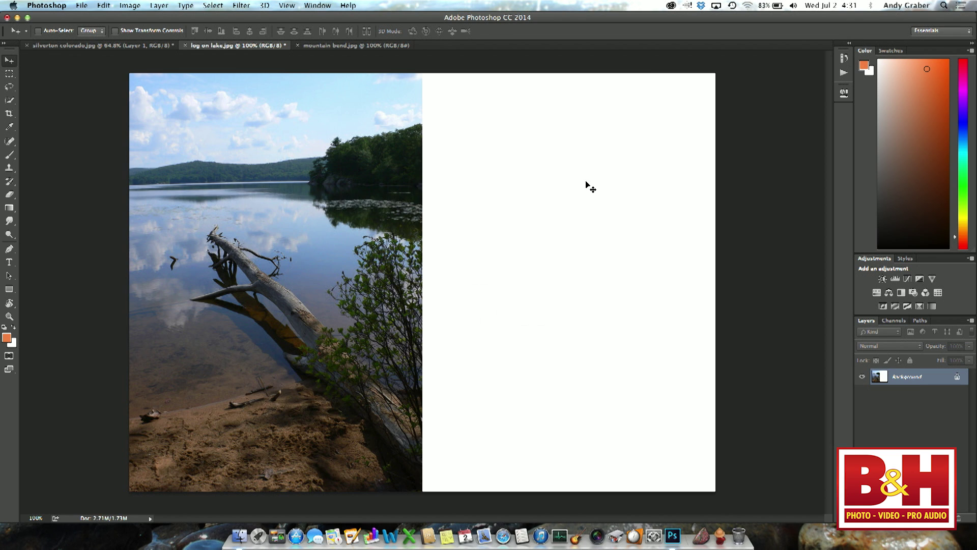
key(super+z)
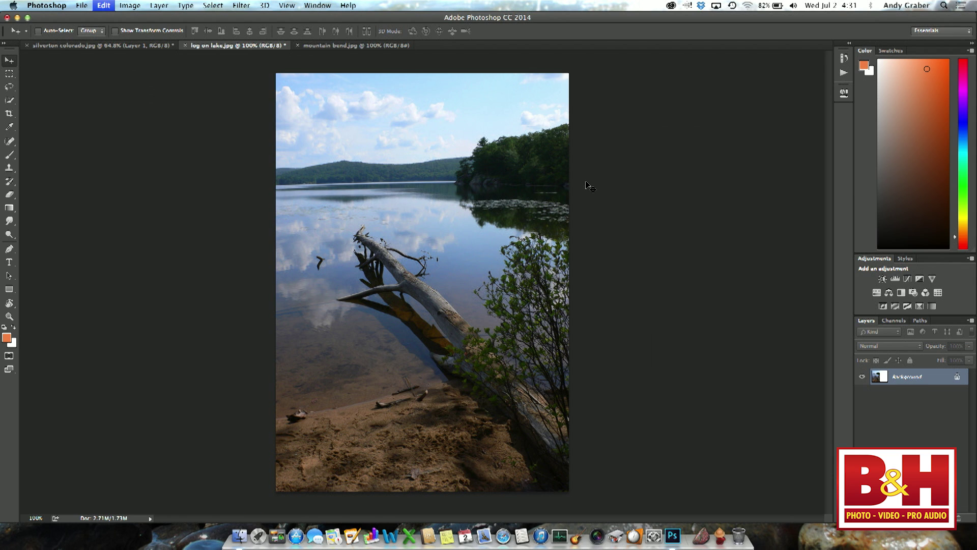
Step: Extend log on lake.jpg's canvas to 16 inches wide, anchored at middle left, with the Background extension color
key(super+alt+c)
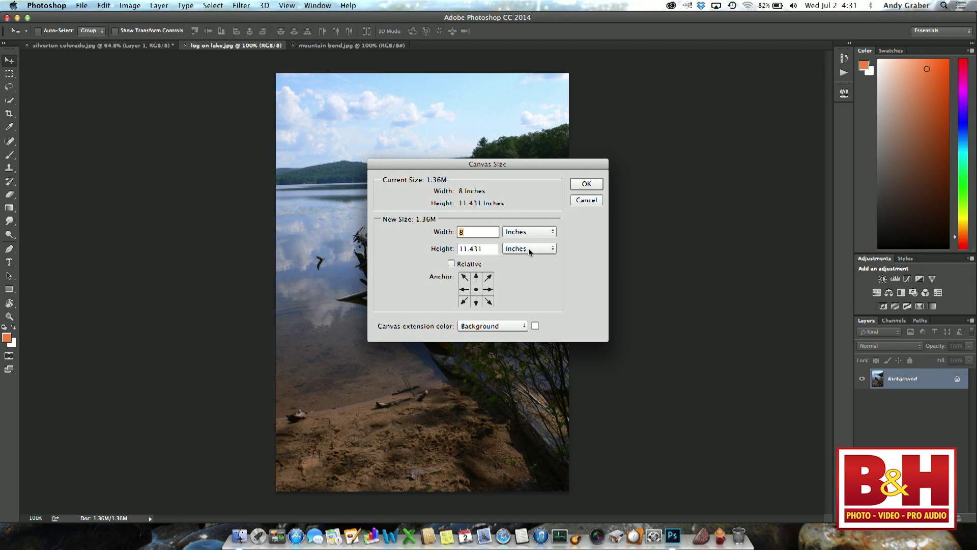
click(463, 289)
text(16)
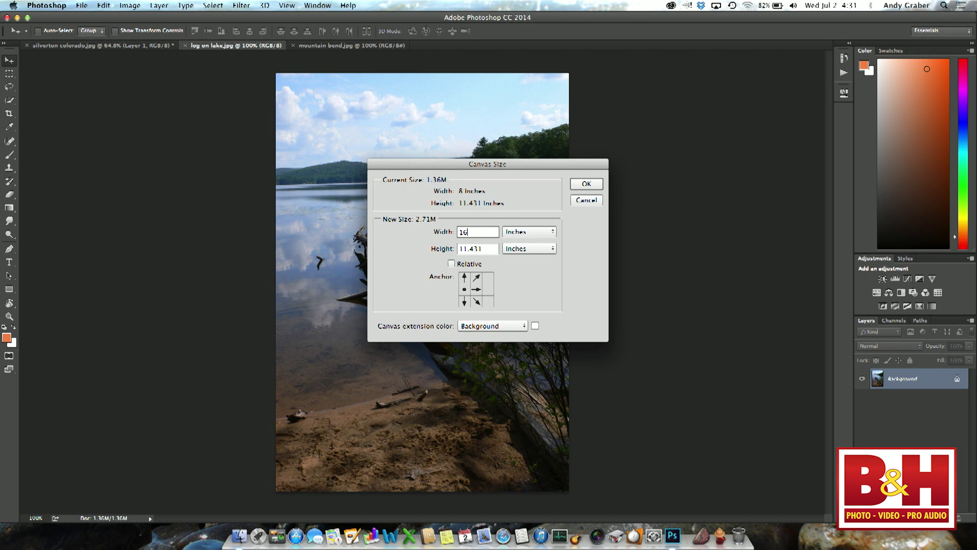
click(523, 325)
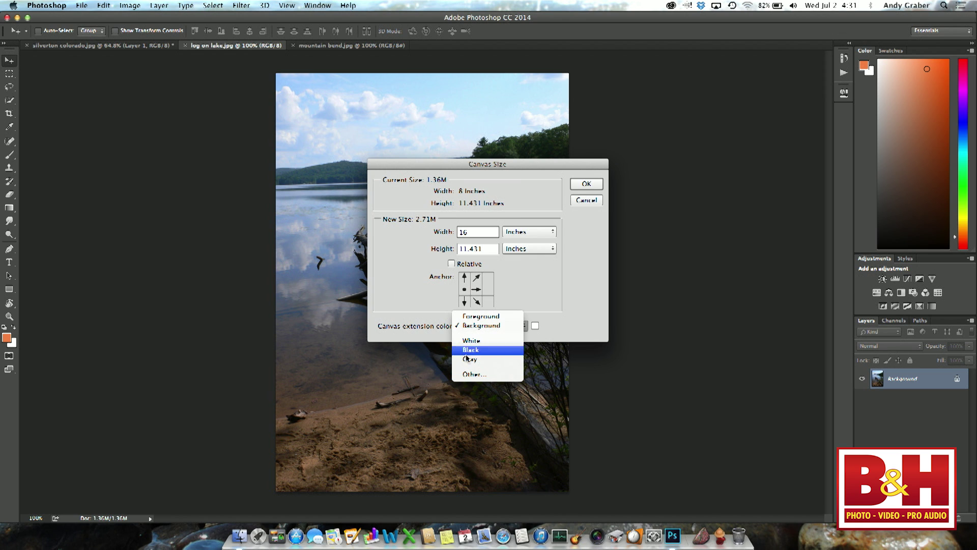
click(586, 188)
click(584, 185)
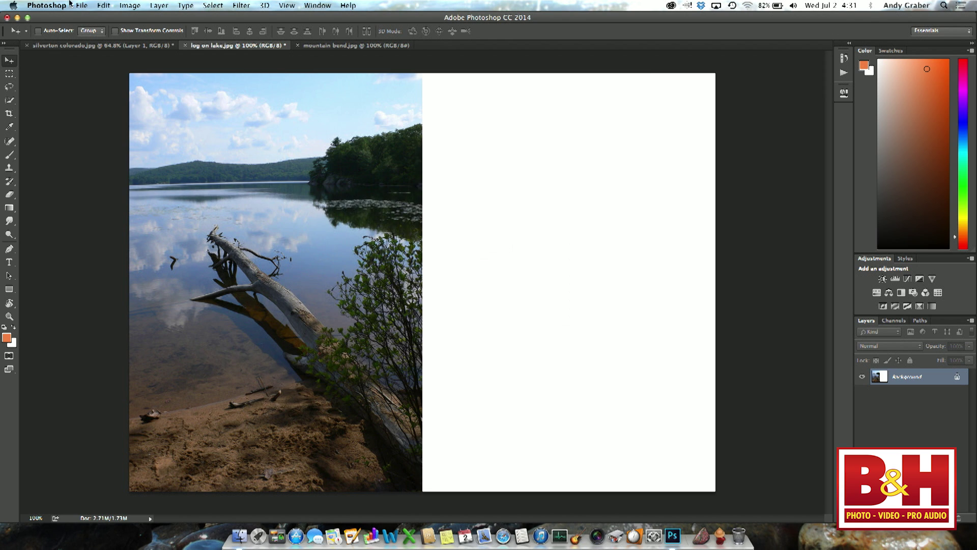
Step: Copy the mountain bend photo into log on lake.jpg as a new layer and position it over the white canvas extension
click(351, 47)
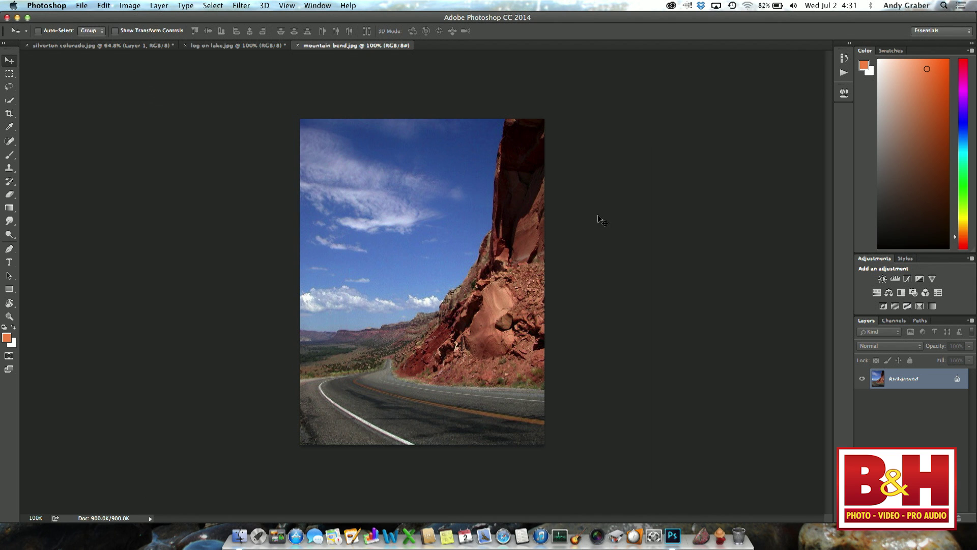
drag(501, 247, 353, 139)
drag(555, 279, 630, 251)
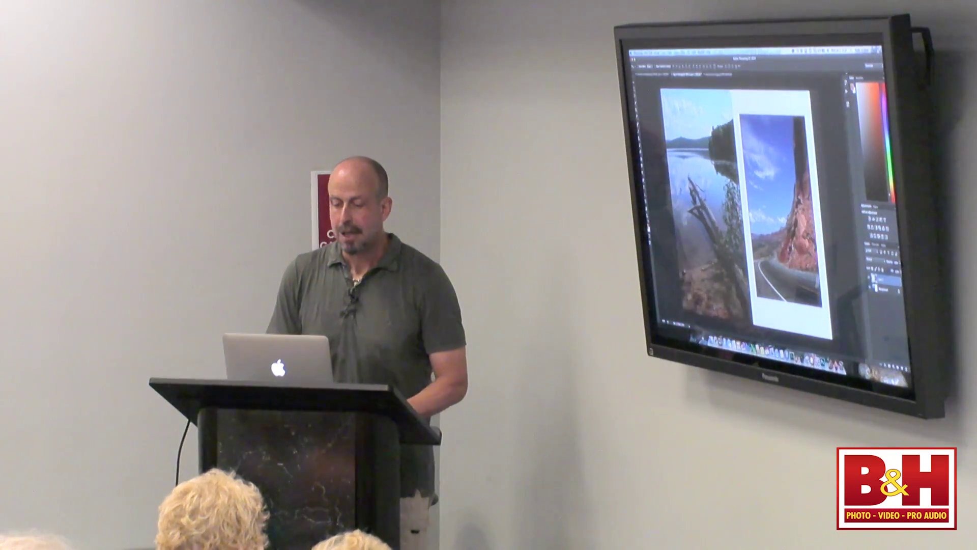
Step: Close log on lake.jpg without saving its changes, and close mountain bend.jpg as well
key(super)
key(super+w)
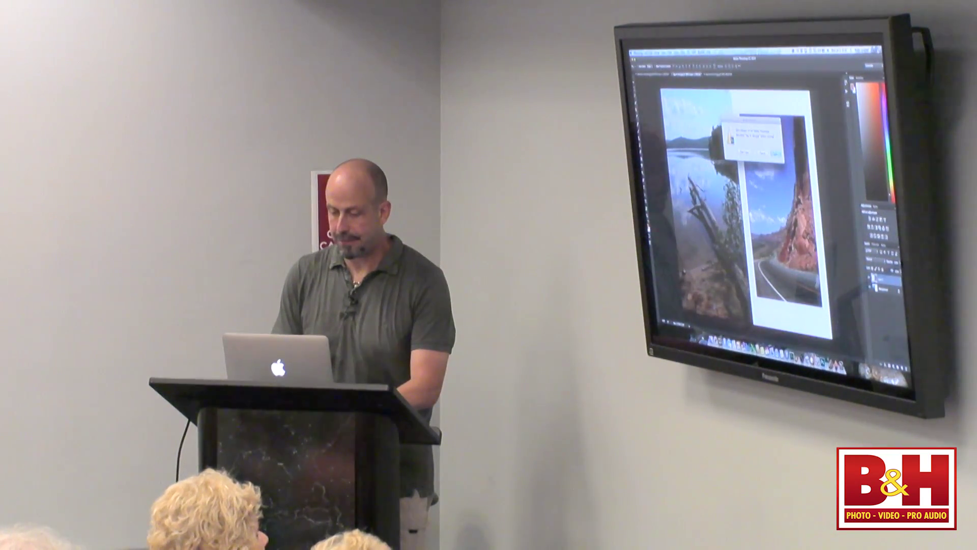
key(super+d)
key(super+w)
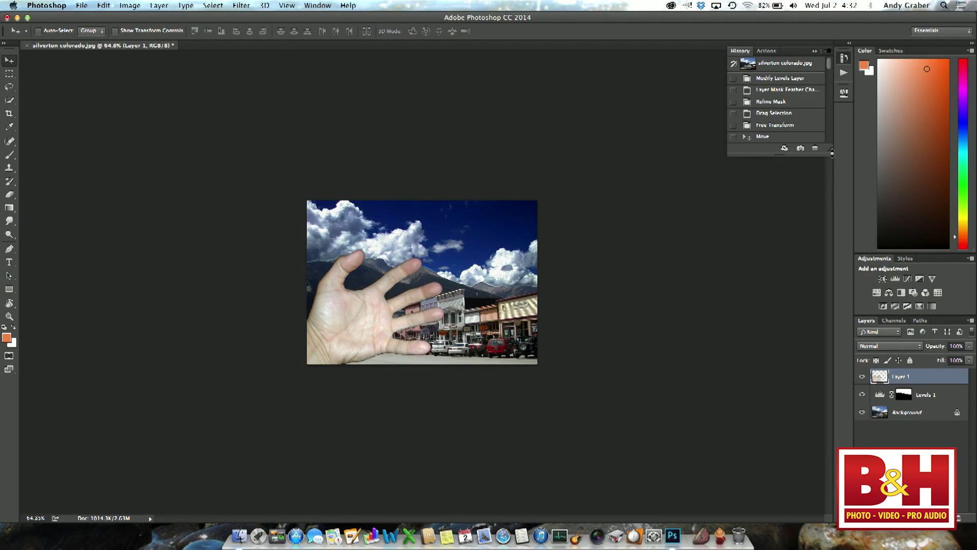
Step: Extend the history list of silverton colorado.jpg and review its recorded states from the first to the most recent
drag(832, 152, 817, 444)
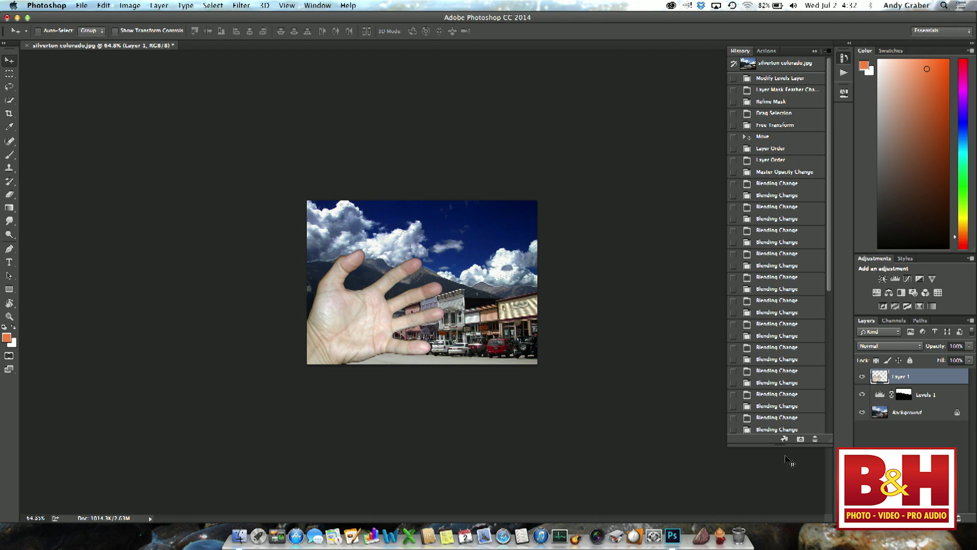
scroll(784, 387, down, 2)
scroll(784, 387, down, 10)
scroll(784, 387, up, 10)
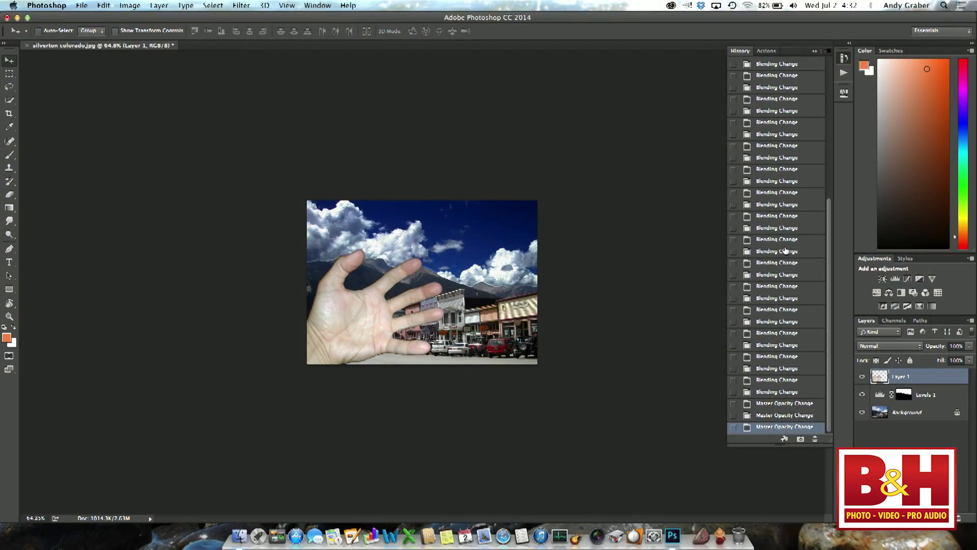
scroll(786, 250, up, 10)
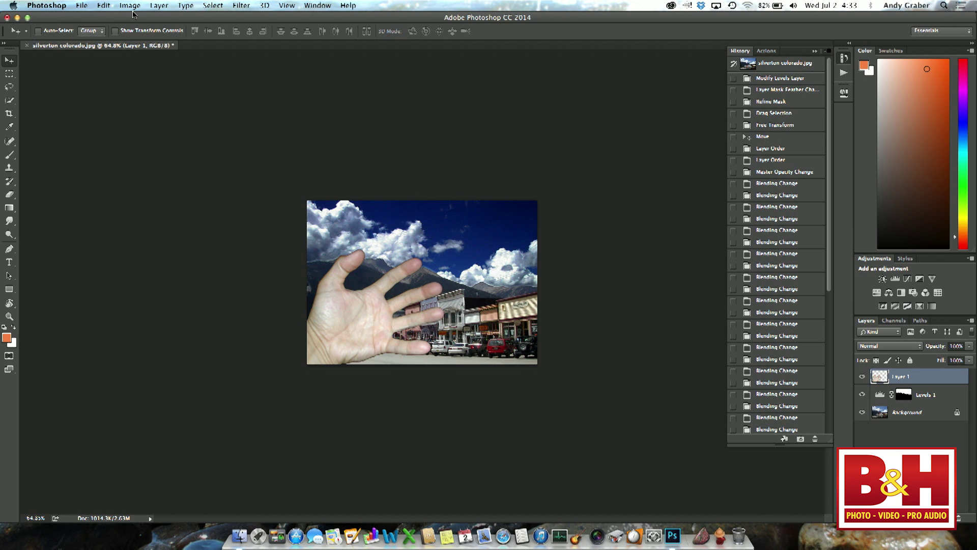
Step: Try different History States values in the Performance preferences
click(46, 4)
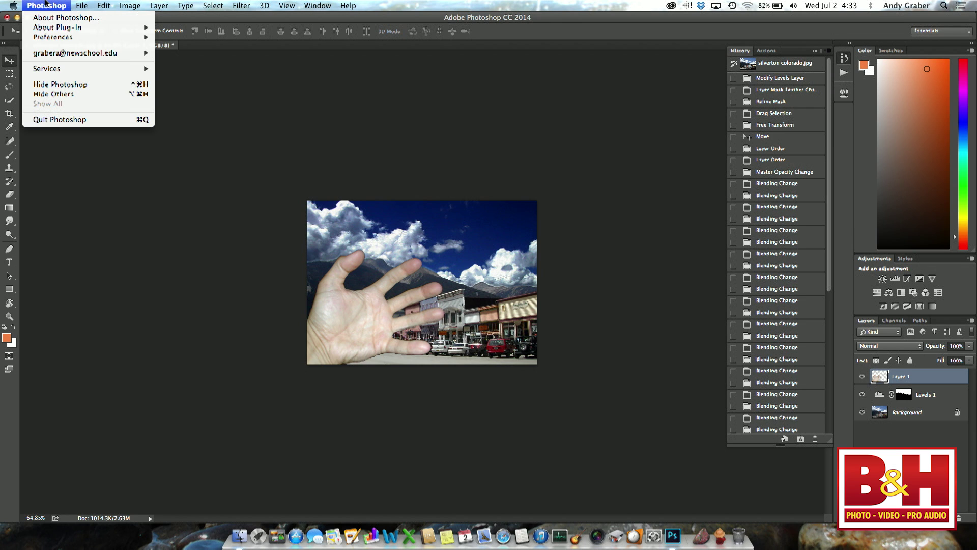
mouse_move(52, 38)
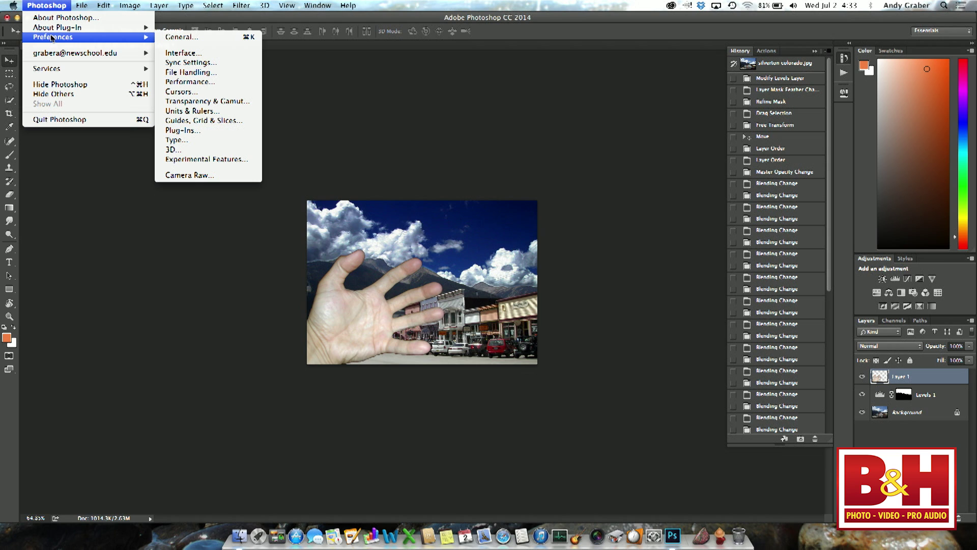
click(198, 54)
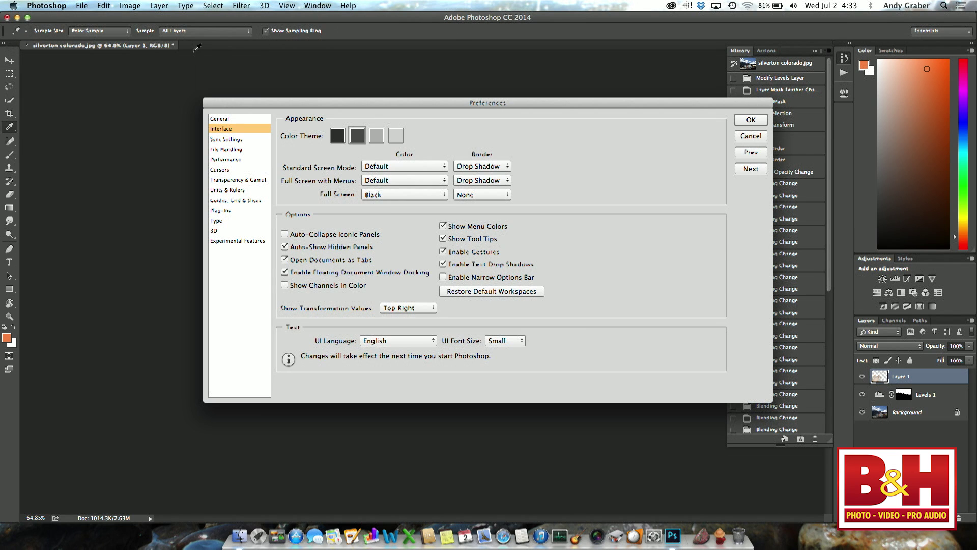
click(233, 159)
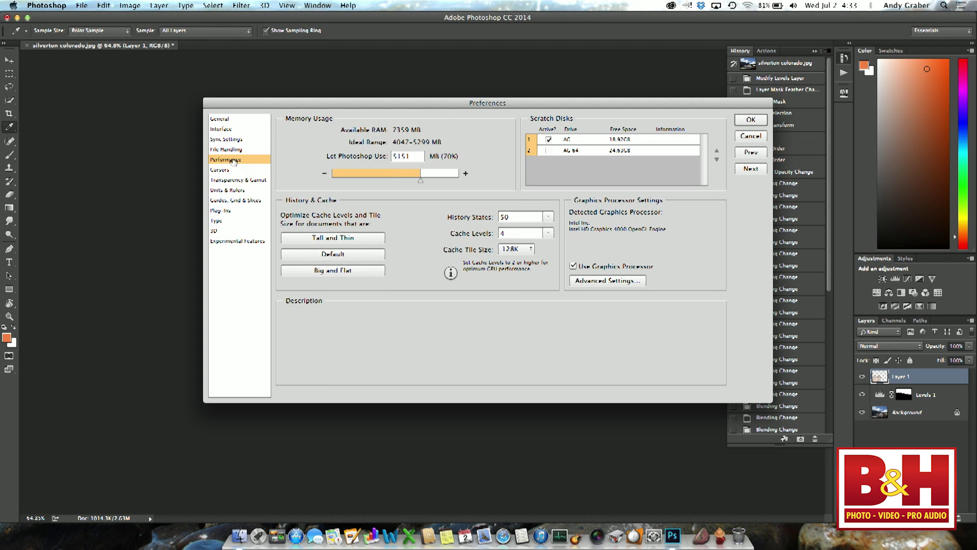
click(547, 219)
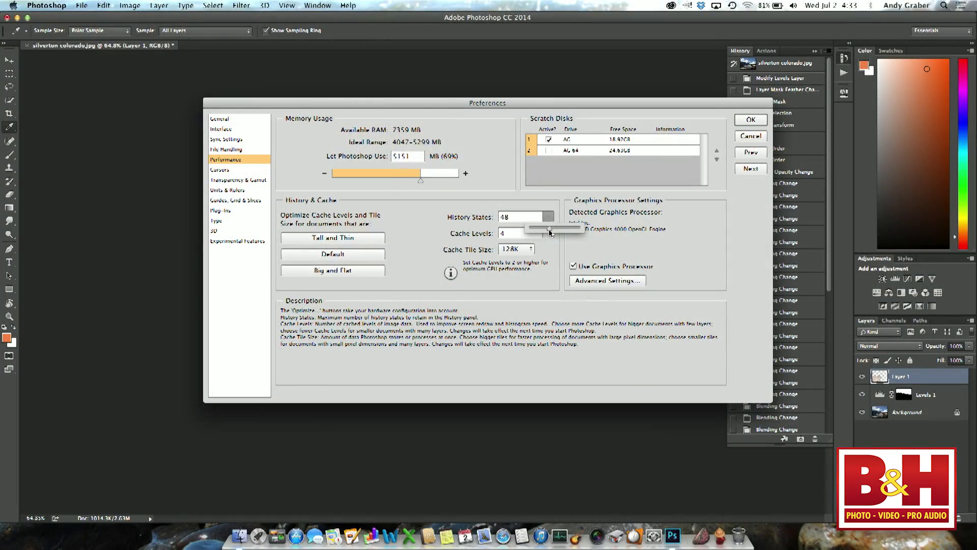
drag(550, 233, 602, 233)
drag(602, 232, 550, 231)
drag(551, 228, 549, 219)
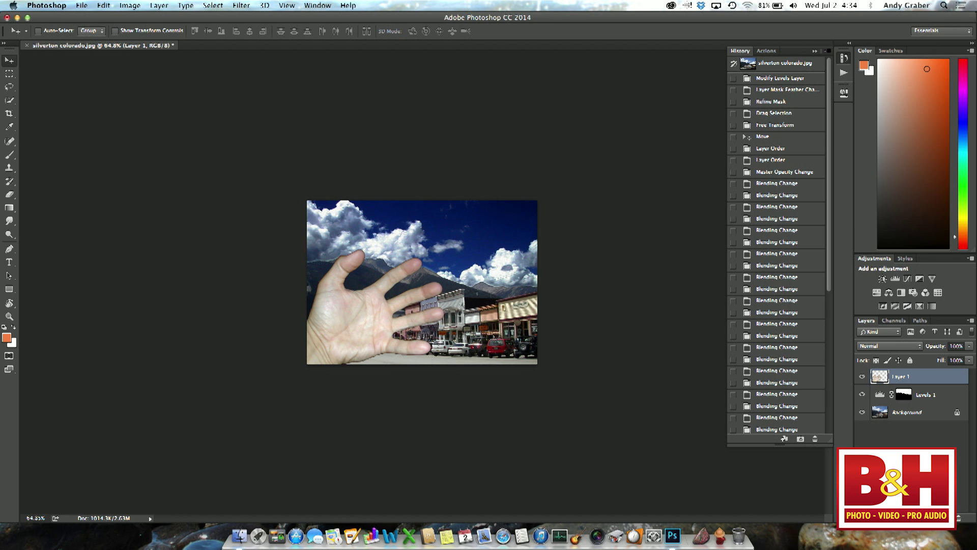
Step: Add a new layer above the hand cutout, naming the cutout's layer "hand" and the new one "painting"
click(946, 517)
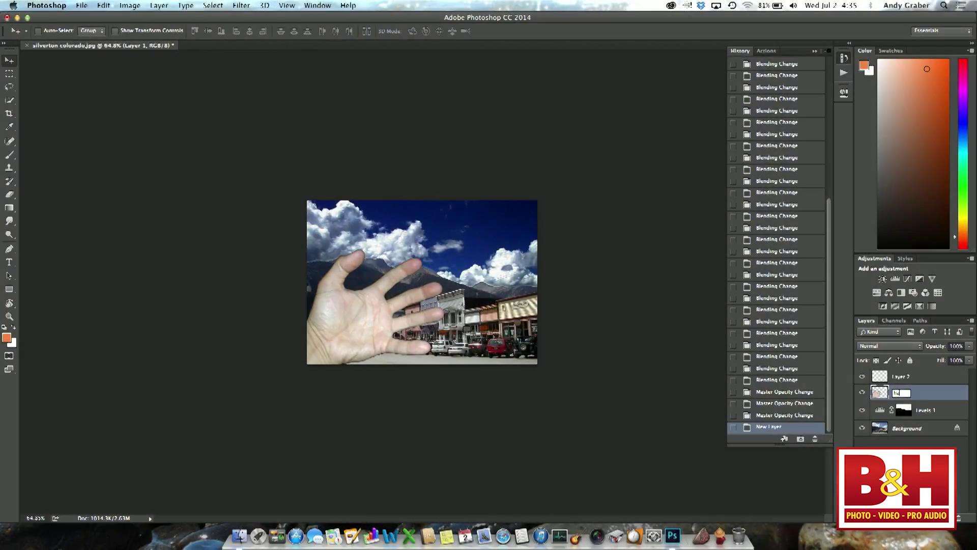
text(d)
double_click(899, 378)
text(pa)
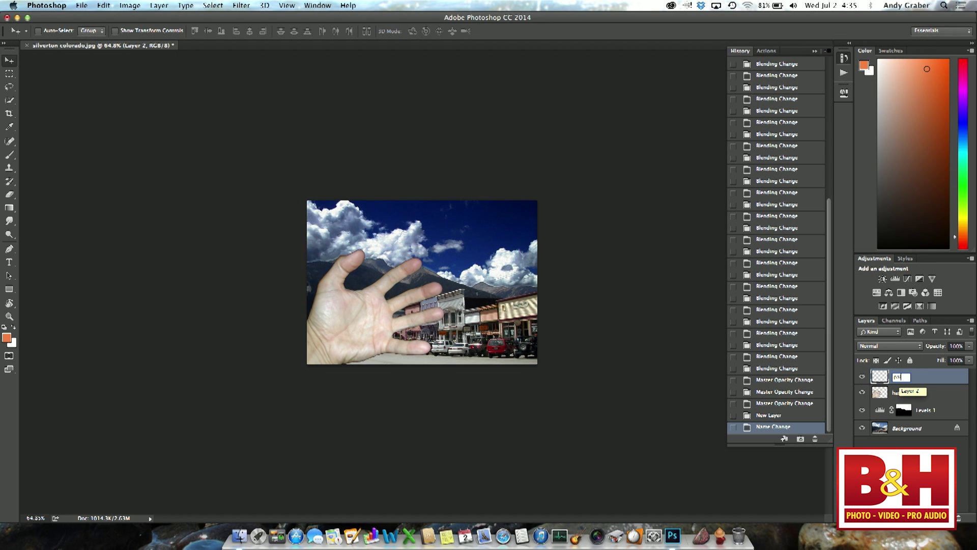
text(inting)
key(Return)
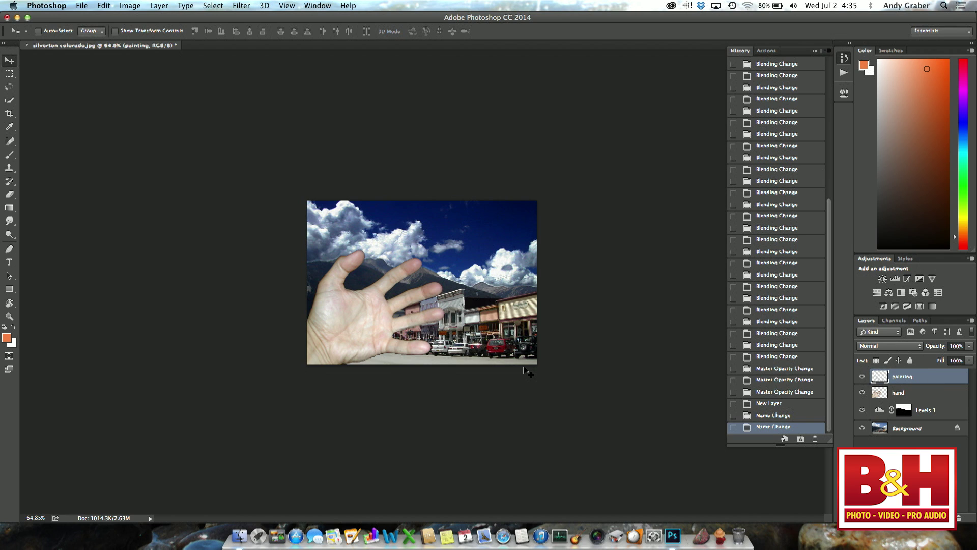
Step: Fit the image to the window and set up the Brush tool with a size of 50 for the painting layer
key(super+0)
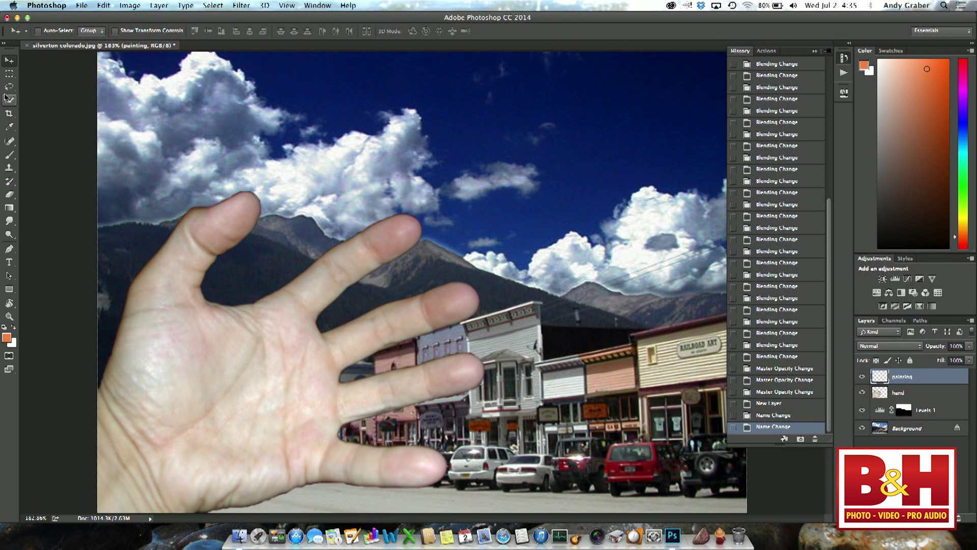
click(9, 157)
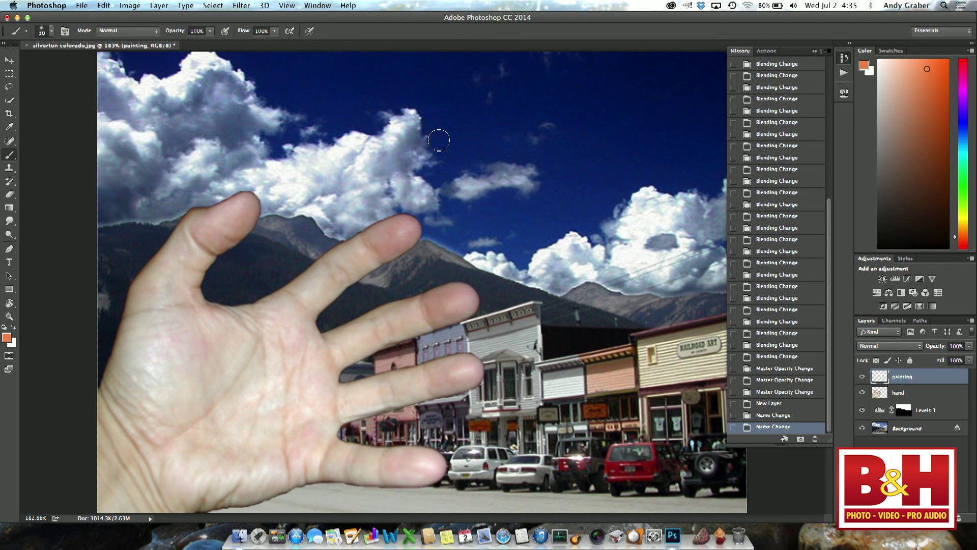
key(bracketright)
key(bracketright)
key(bracketright)
Step: Undo a trial stroke, and paint two orange rings and a smile curve with short end strokes on the painting layer
mouse_move(139, 154)
mouse_down()
mouse_move(293, 198)
mouse_move(448, 170)
mouse_move(428, 326)
mouse_move(248, 324)
mouse_move(344, 407)
mouse_move(370, 412)
mouse_move(662, 351)
mouse_up()
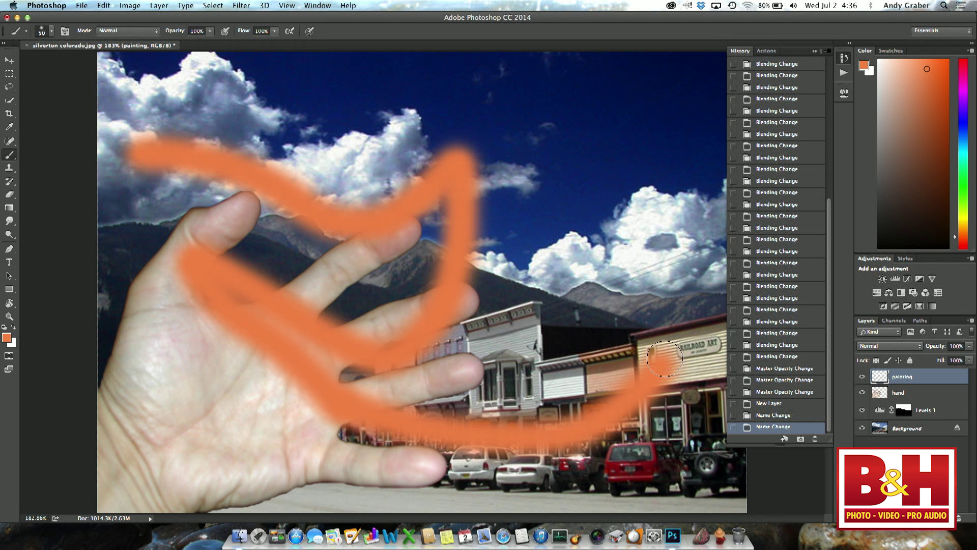
key(ctrl+z)
mouse_move(351, 118)
mouse_down()
mouse_move(333, 133)
mouse_move(390, 234)
mouse_move(357, 120)
mouse_up()
mouse_move(458, 125)
mouse_down()
mouse_move(469, 197)
mouse_move(514, 184)
mouse_move(499, 118)
mouse_move(467, 125)
mouse_up()
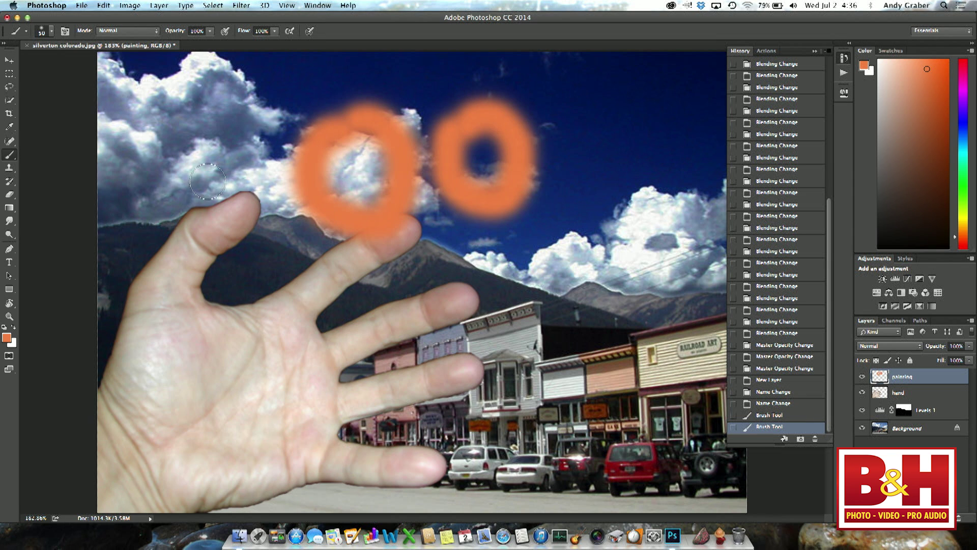
mouse_move(173, 209)
mouse_down()
mouse_move(372, 325)
mouse_move(490, 321)
mouse_move(633, 218)
mouse_move(592, 180)
mouse_up()
drag(640, 220, 657, 270)
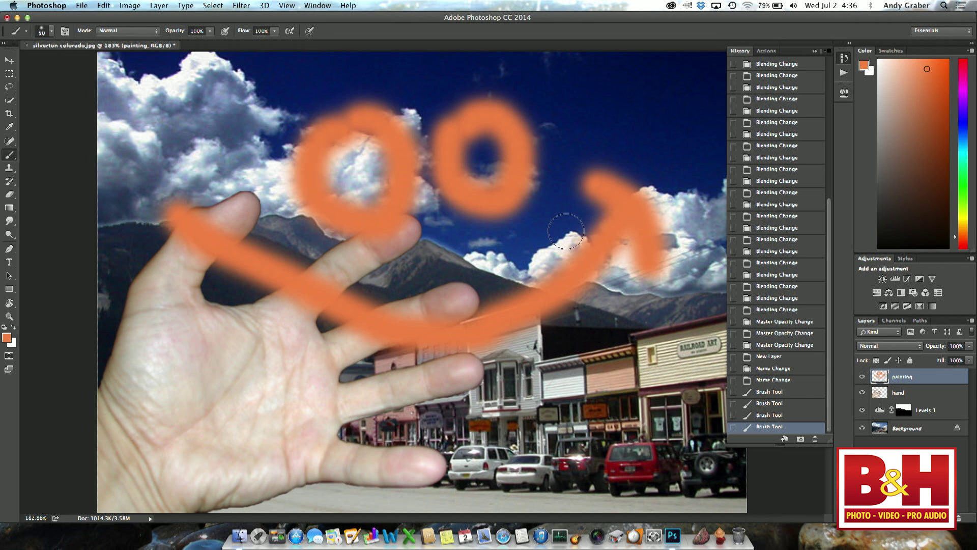
mouse_move(201, 178)
mouse_down()
mouse_move(169, 202)
mouse_move(162, 266)
mouse_up()
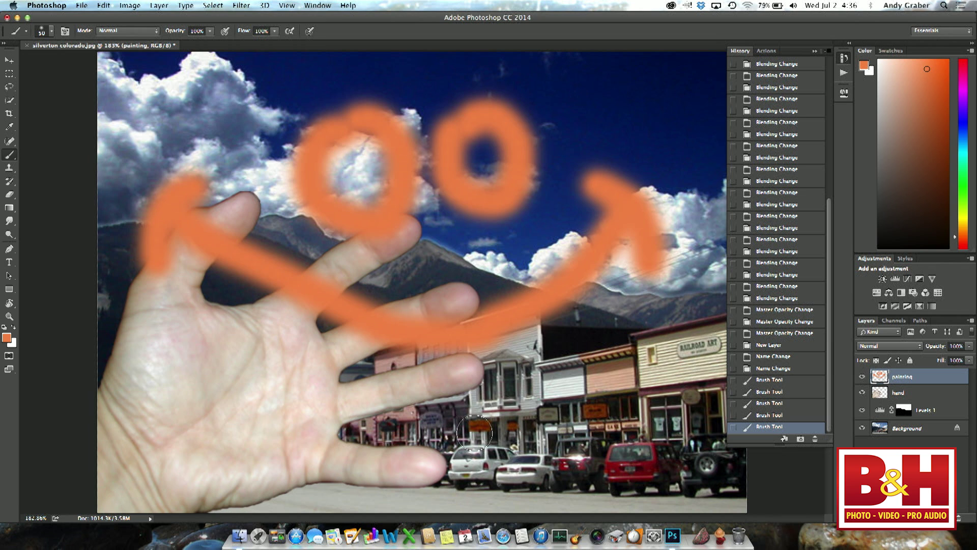
Step: Try the Overlay blend mode and a reduced opacity on the painting layer, restoring Normal and 100%
click(919, 347)
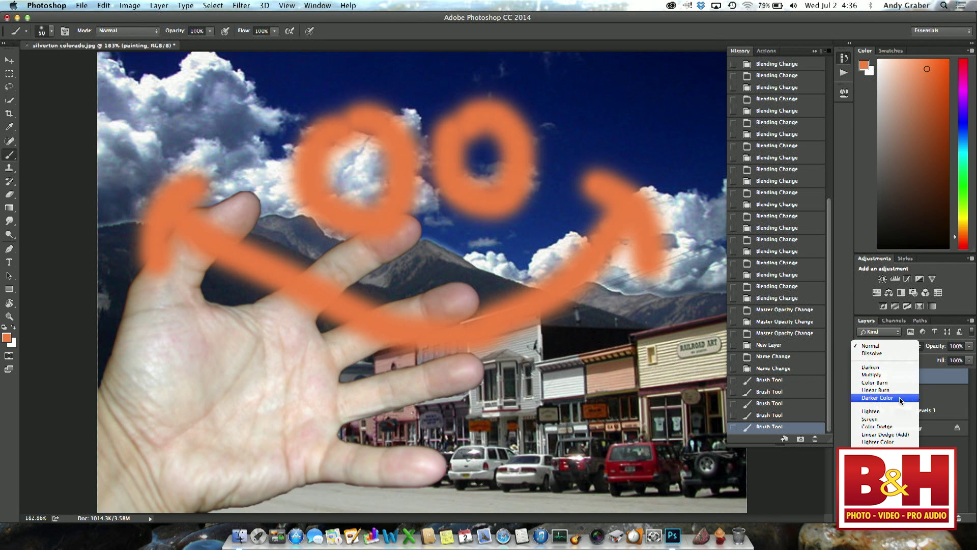
click(875, 454)
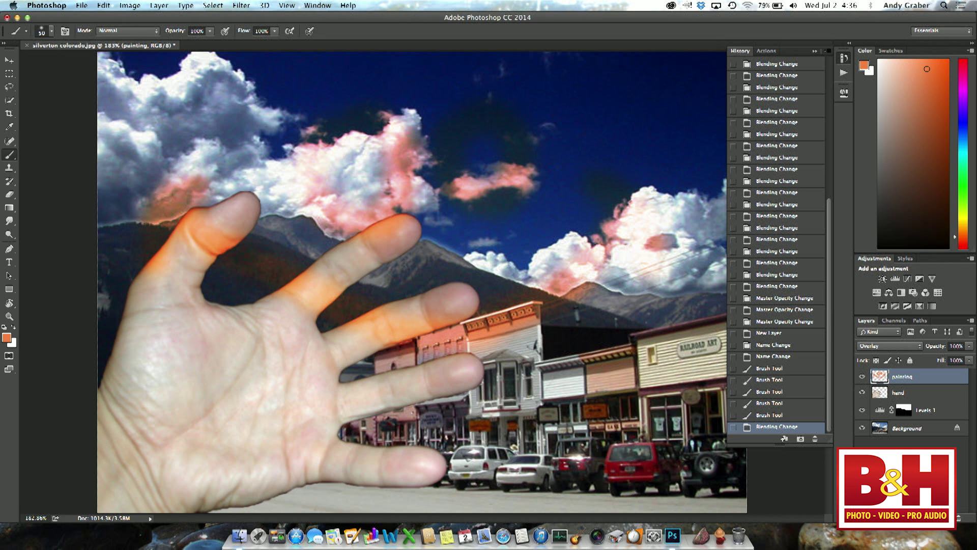
click(911, 349)
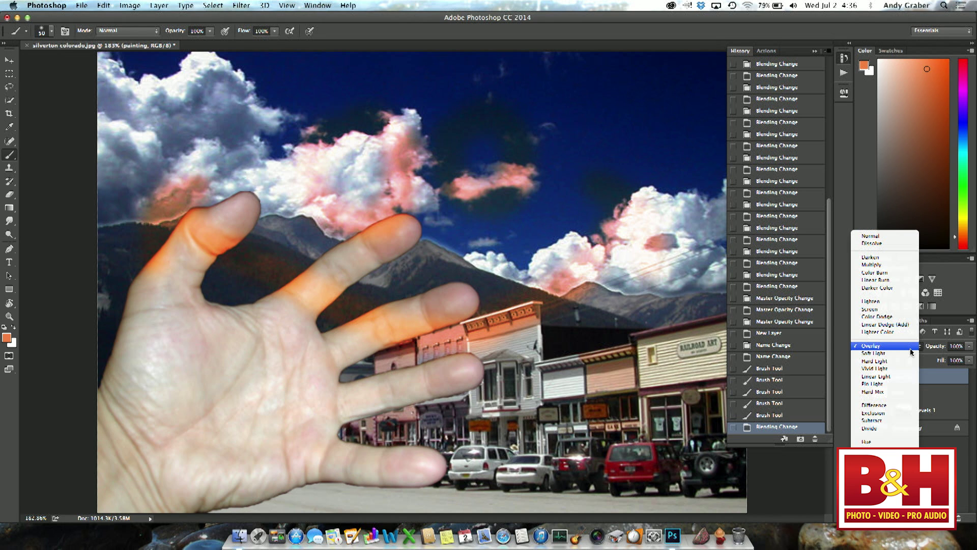
click(895, 236)
drag(935, 351, 915, 351)
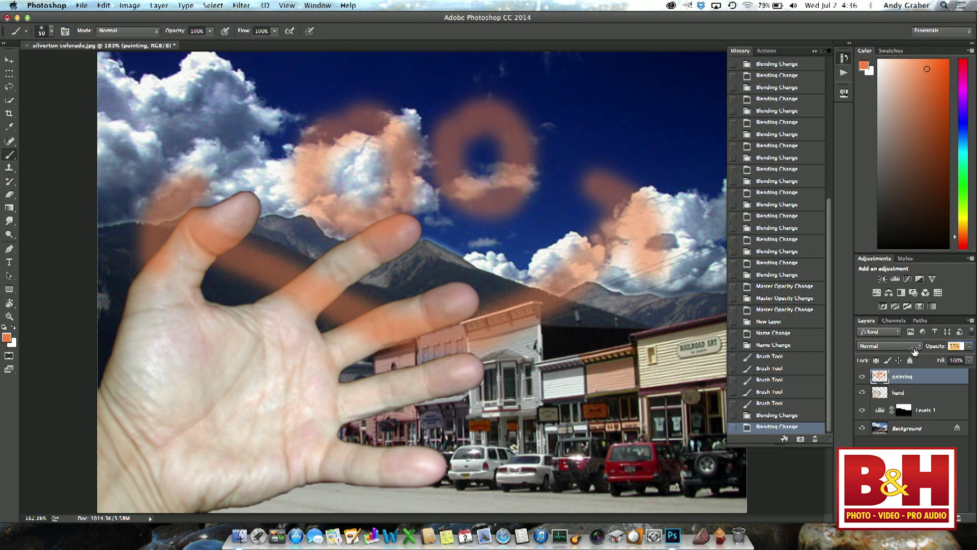
drag(914, 352, 976, 337)
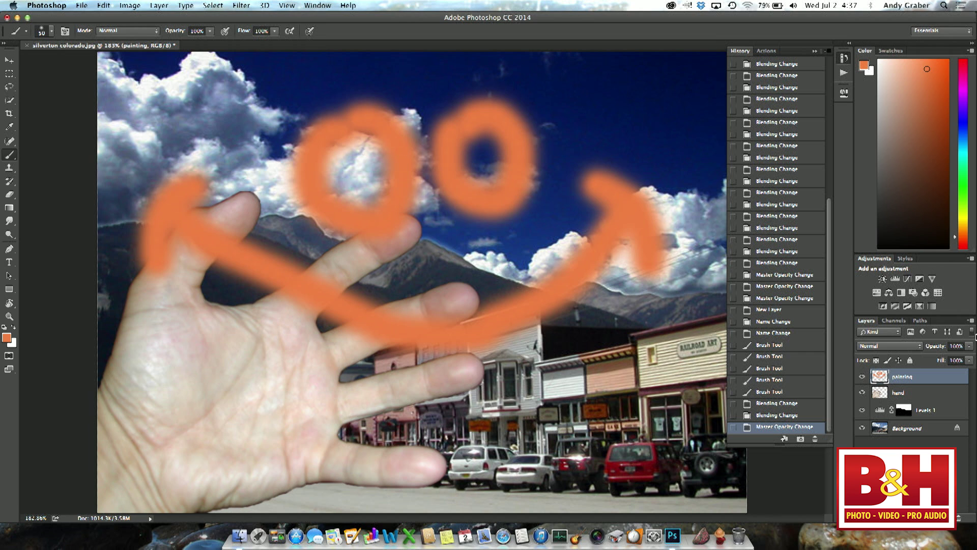
Step: Set the brush mode to Difference, paint one stroke across each end of the smile, and undo both strokes
click(141, 34)
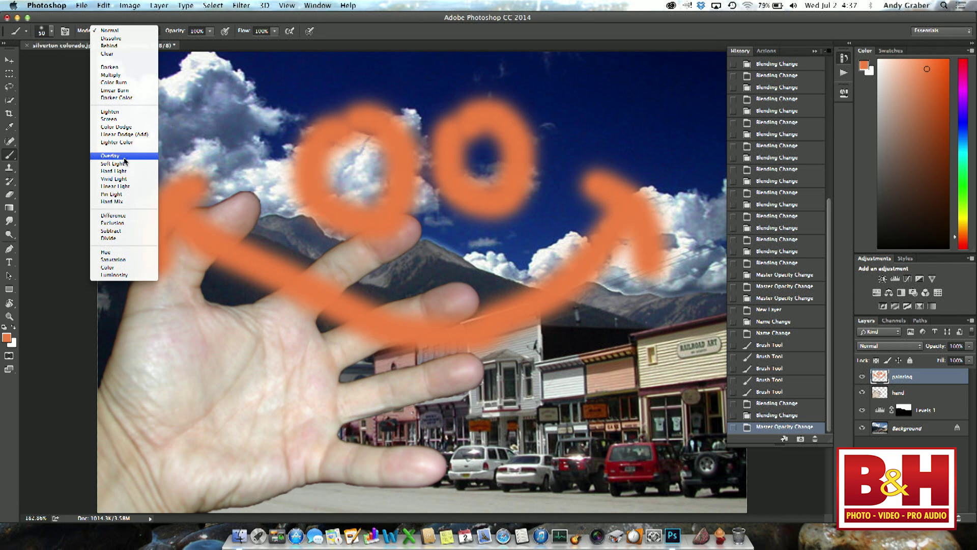
click(114, 216)
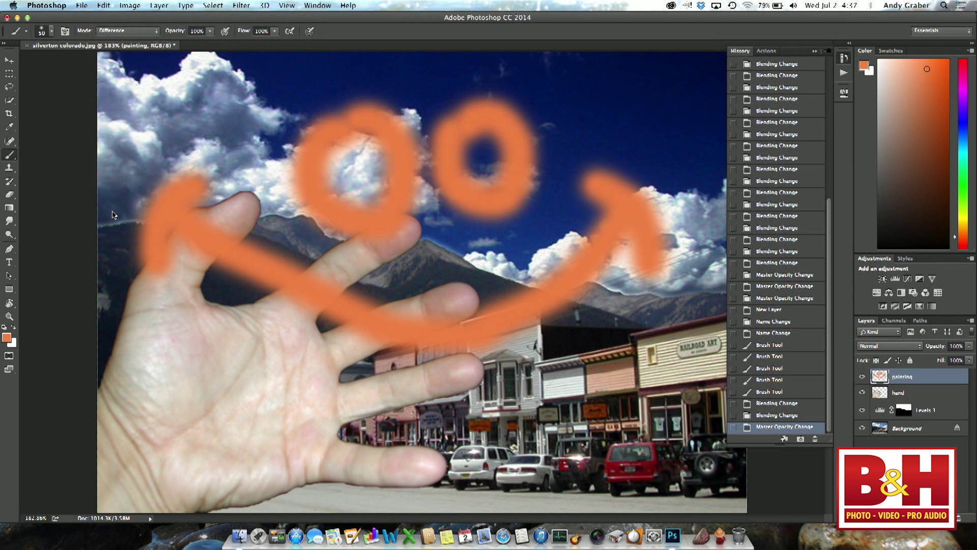
mouse_move(262, 113)
mouse_down()
mouse_move(248, 251)
mouse_move(214, 354)
mouse_up()
drag(550, 210, 624, 351)
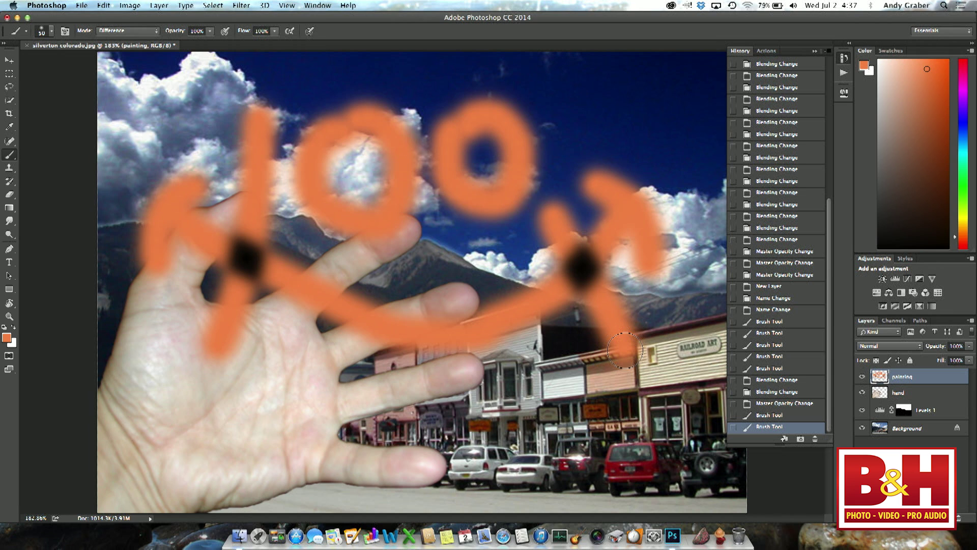
key(super+alt+z)
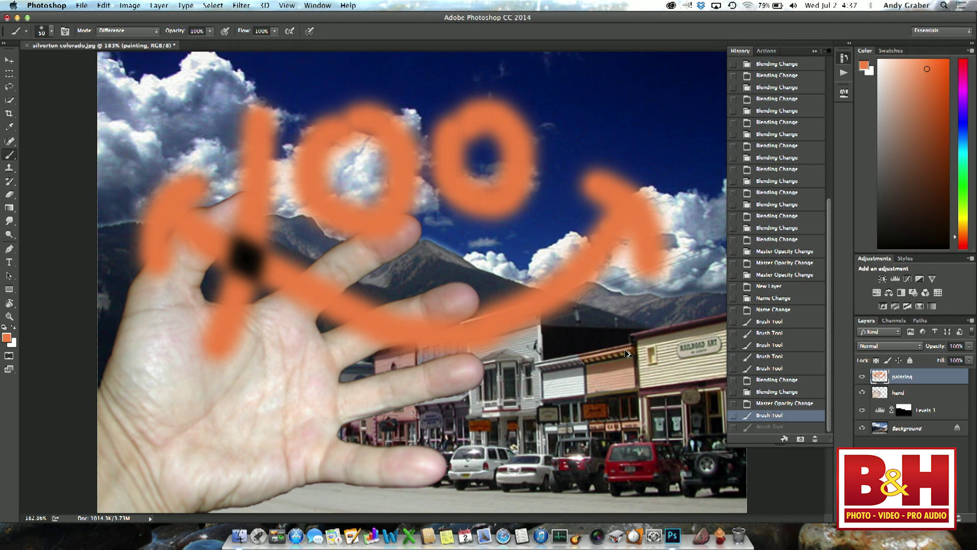
key(super+alt+z)
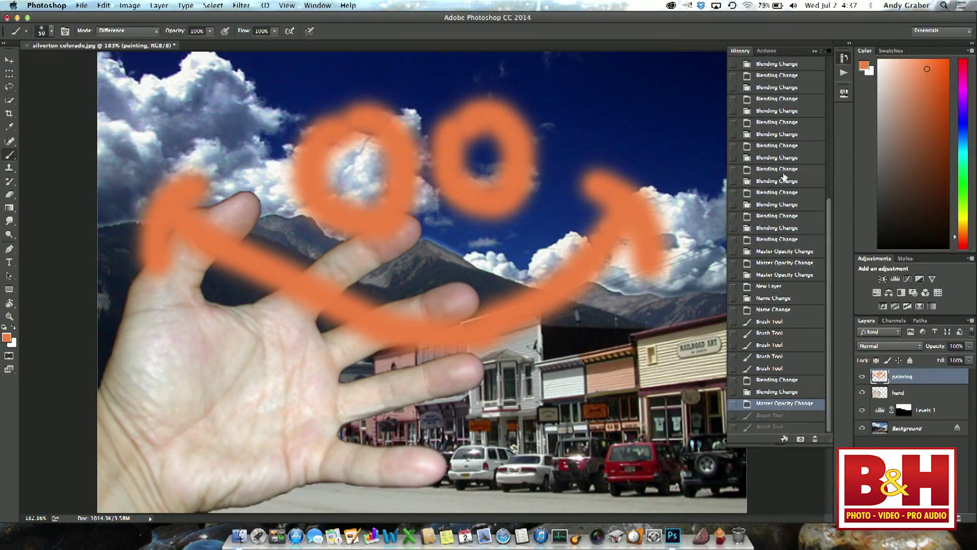
Step: Jump to an earlier Blending Change state and the last Brush Tool state in the history, and return to the latest Master Opacity Change
click(783, 171)
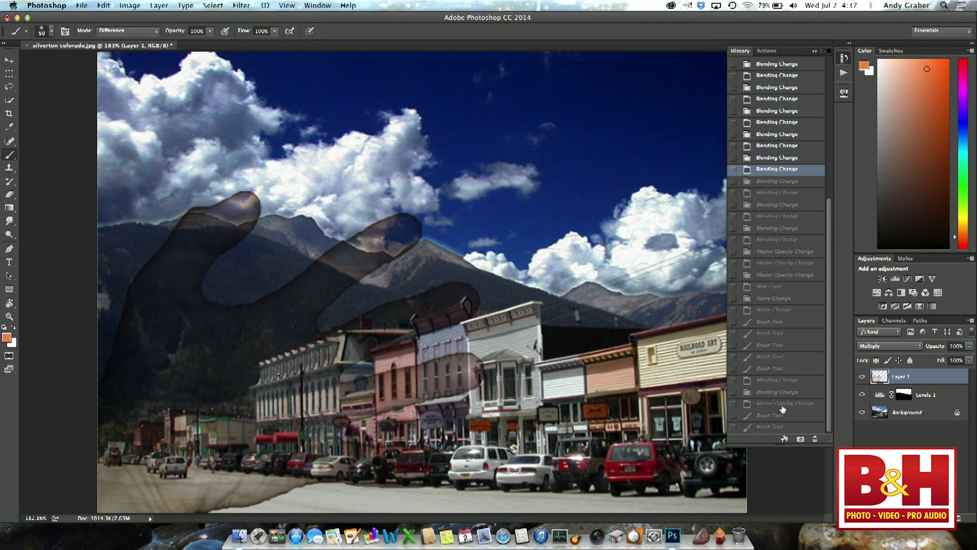
click(780, 427)
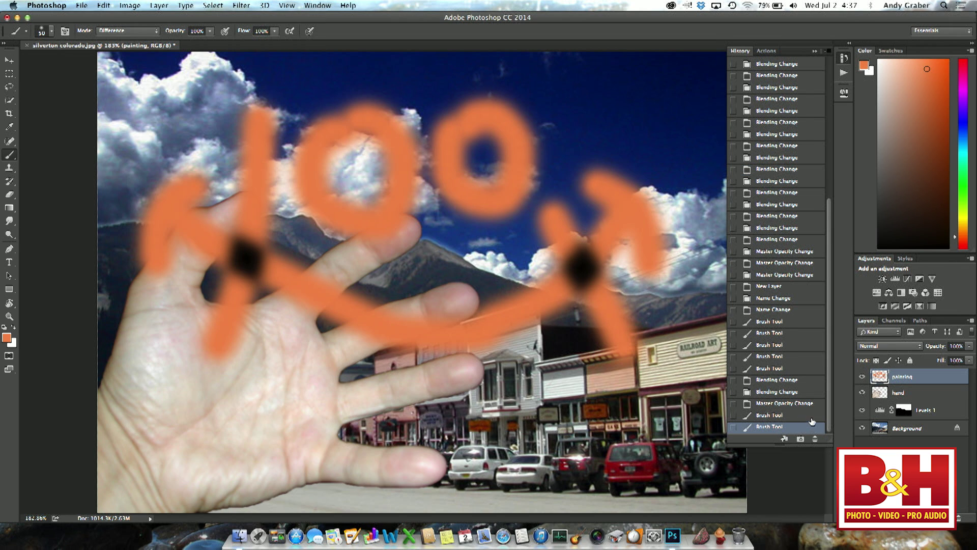
click(784, 404)
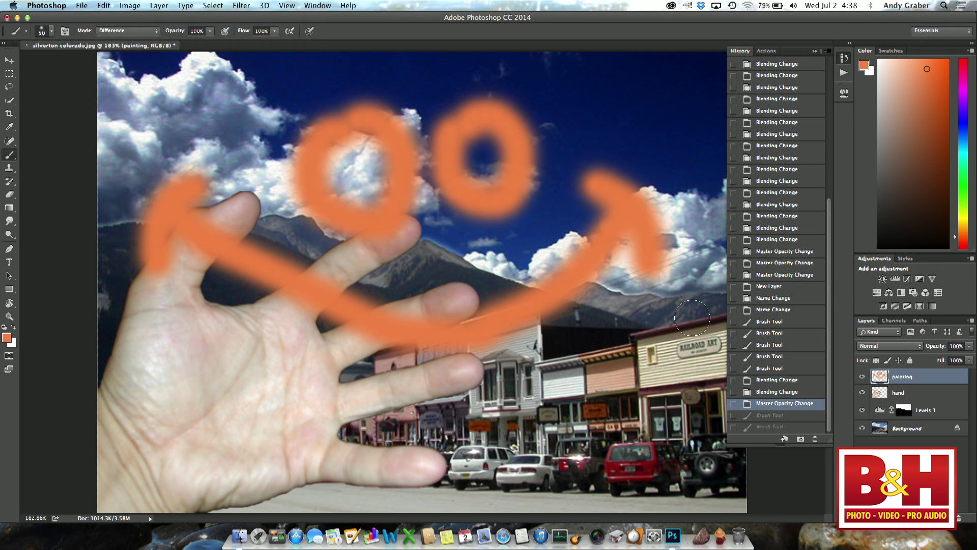
click(105, 5)
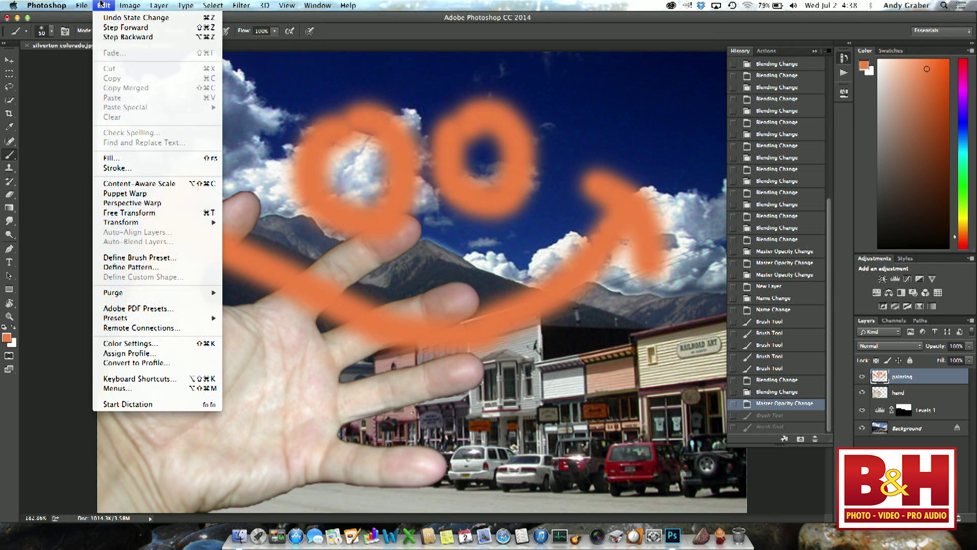
click(102, 3)
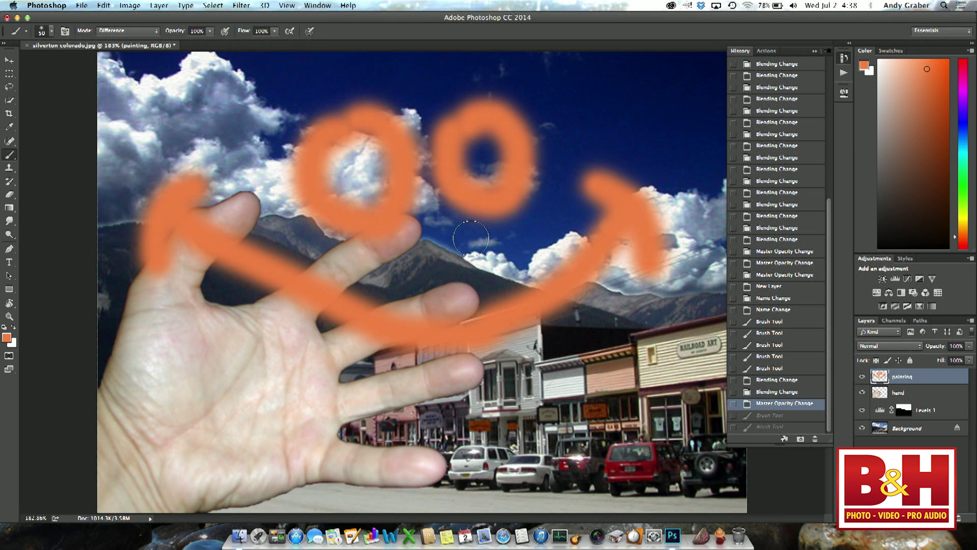
Step: Switch to the History Brush tool and enlarge its brush to 80 px
click(15, 182)
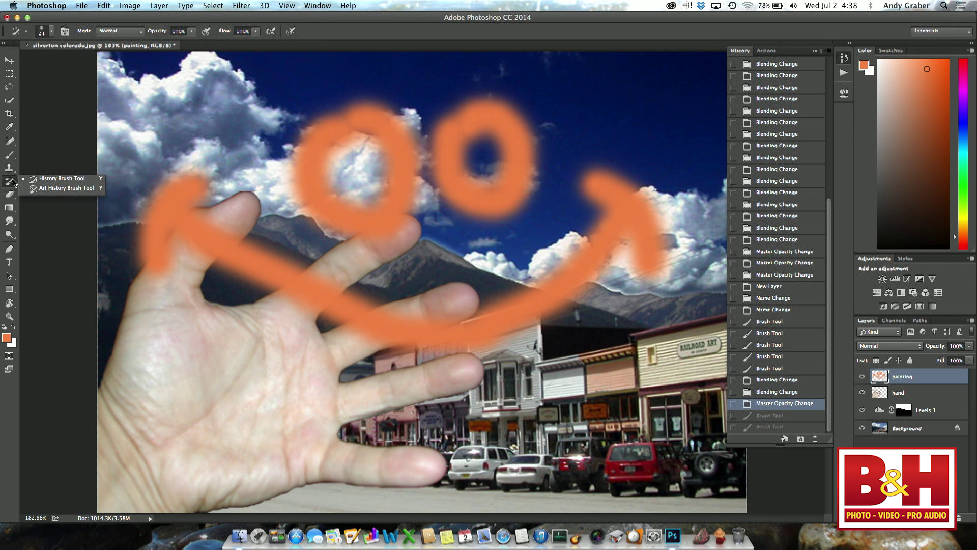
click(58, 179)
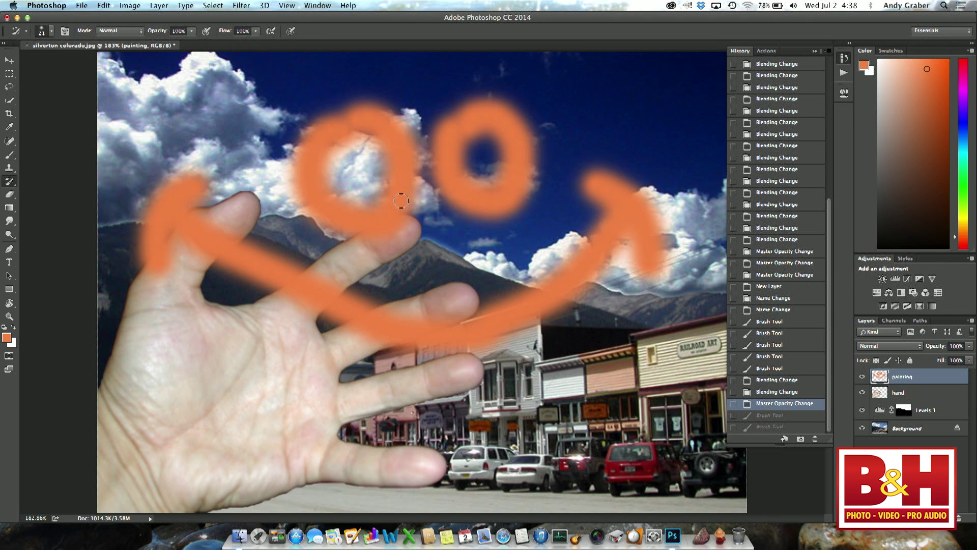
key(bracketright)
key(bracketright)
key(bracketright)
key(bracketright)
key(bracketright)
key(bracketright)
Step: Set the history source to the last Name Change state and paint away both ends of the smile with their end strokes
scroll(767, 98, up, 10)
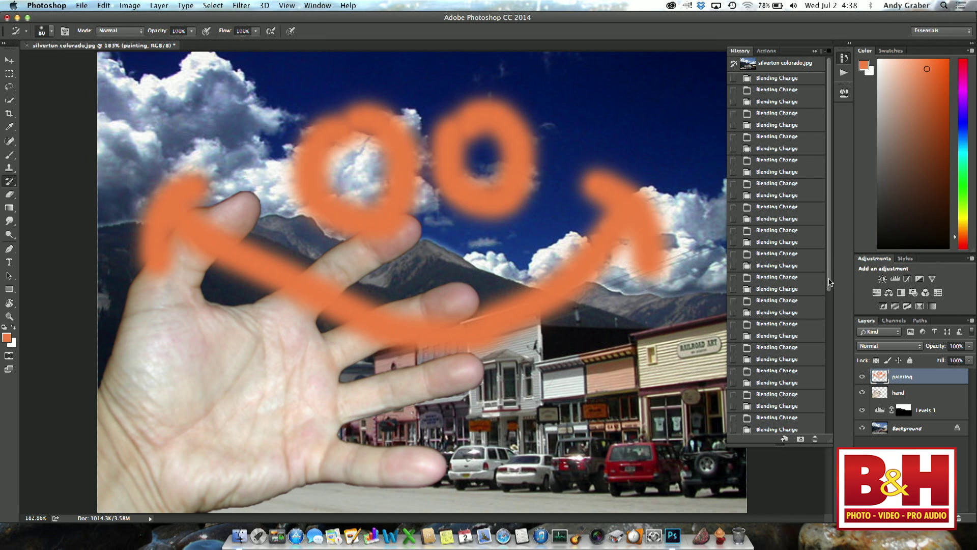
drag(828, 283, 835, 425)
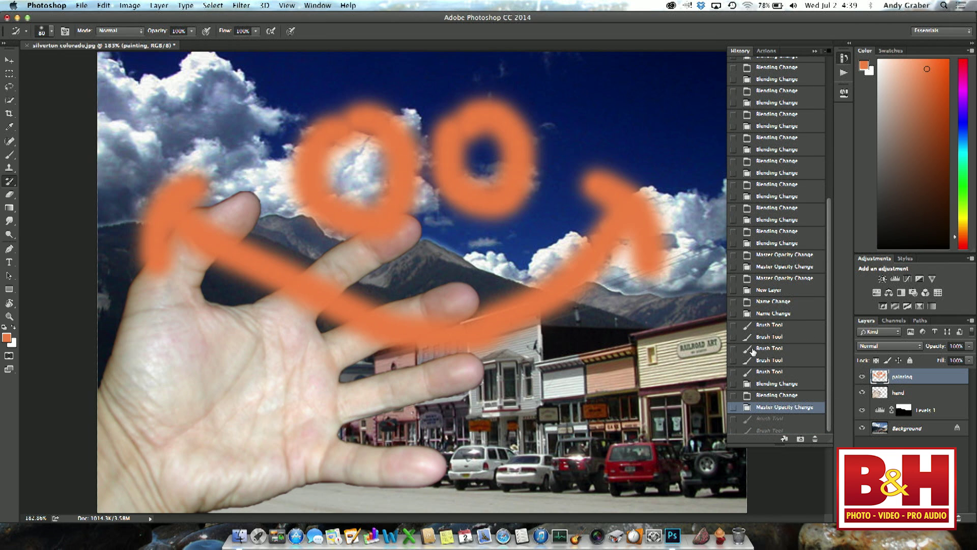
click(733, 314)
mouse_move(663, 285)
mouse_down()
mouse_move(653, 244)
mouse_move(650, 283)
mouse_up()
mouse_move(600, 189)
mouse_down()
mouse_move(585, 163)
mouse_move(611, 168)
mouse_move(600, 158)
mouse_up()
mouse_move(256, 251)
mouse_down()
mouse_move(237, 218)
mouse_move(202, 276)
mouse_move(232, 155)
mouse_move(162, 254)
mouse_move(164, 198)
mouse_move(142, 260)
mouse_move(162, 196)
mouse_move(153, 234)
mouse_up()
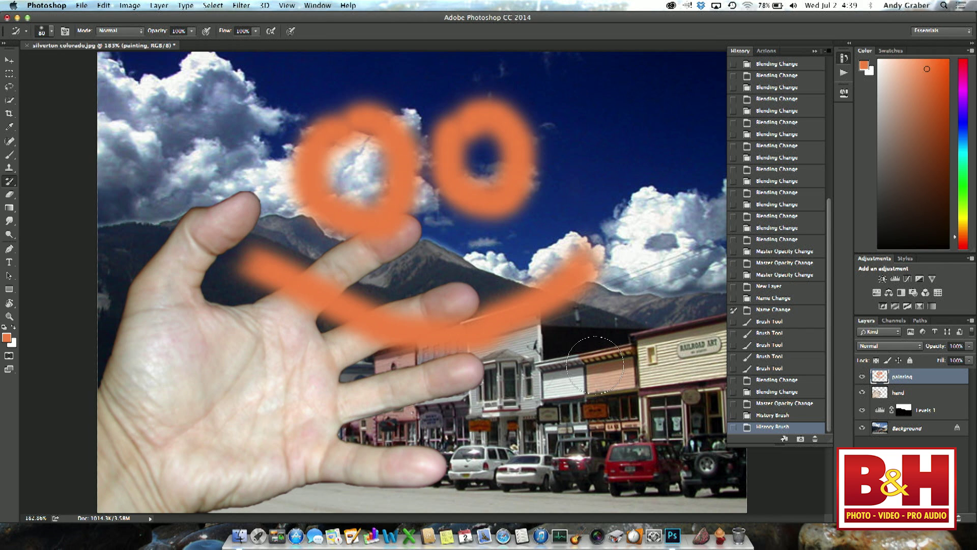
Step: Set the history source to the last Brush Tool state before the blending changes and paint the smile's ends and end strokes back
click(733, 368)
mouse_move(643, 197)
mouse_down()
mouse_move(582, 187)
mouse_move(648, 212)
mouse_move(688, 245)
mouse_move(665, 213)
mouse_move(583, 164)
mouse_up()
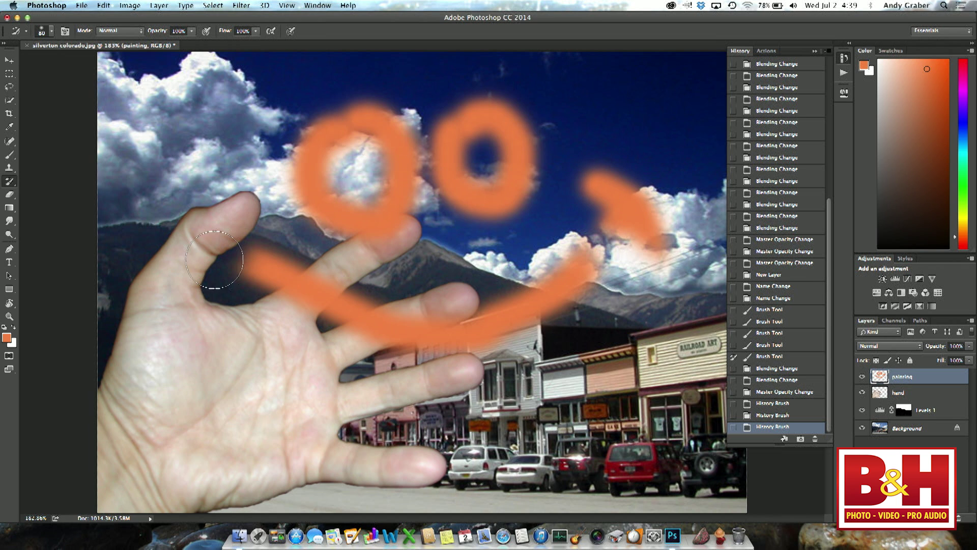
mouse_move(206, 184)
mouse_down()
mouse_move(173, 219)
mouse_move(153, 284)
mouse_move(166, 253)
mouse_up()
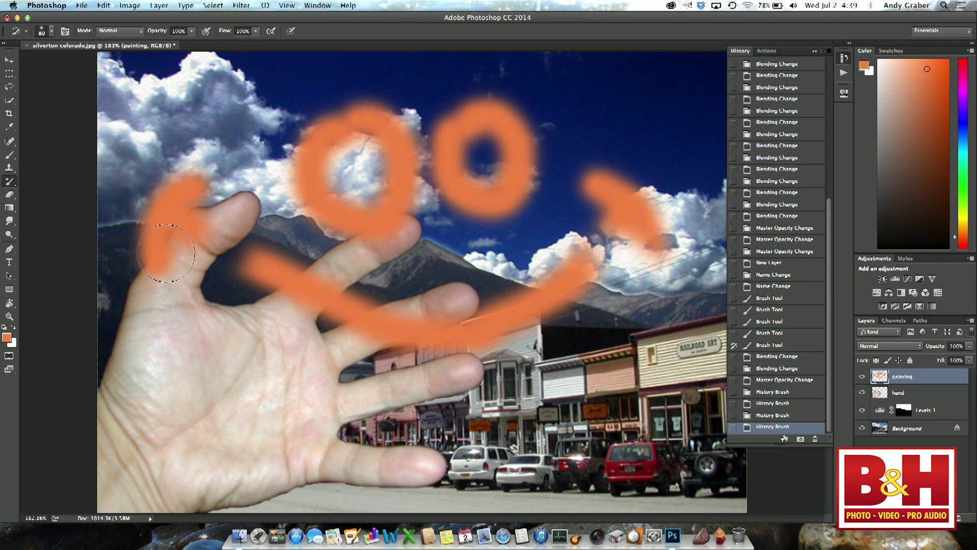
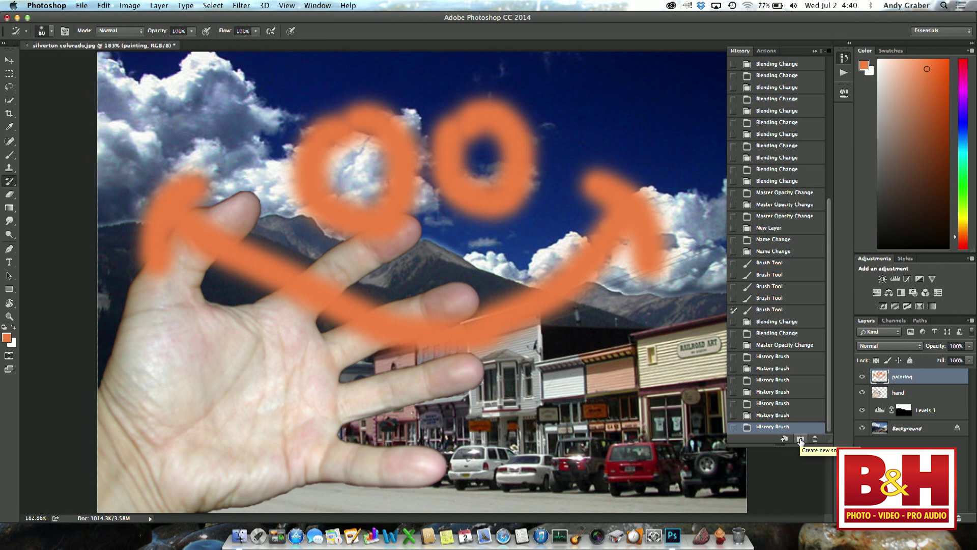
Step: Create a history snapshot of the current image state and show the start of the history list
click(800, 439)
click(801, 439)
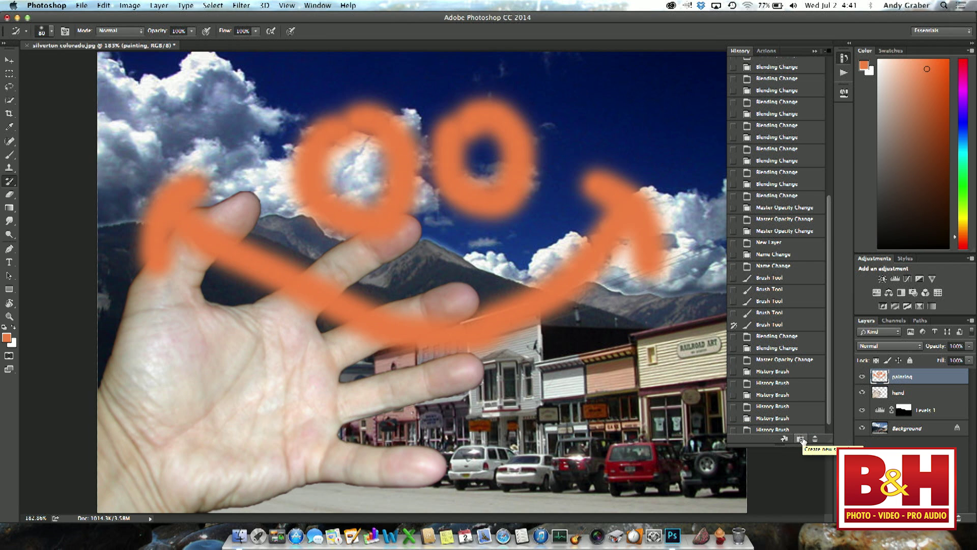
scroll(816, 215, up, 10)
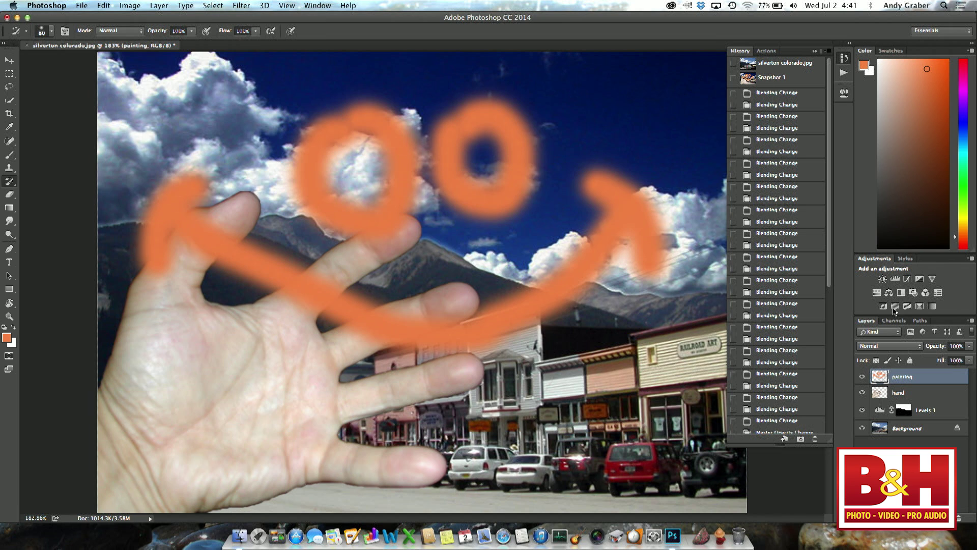
Step: Delete the painting, hand and Levels 1 layers, leaving only the Background
shift+click(954, 408)
drag(953, 408, 960, 537)
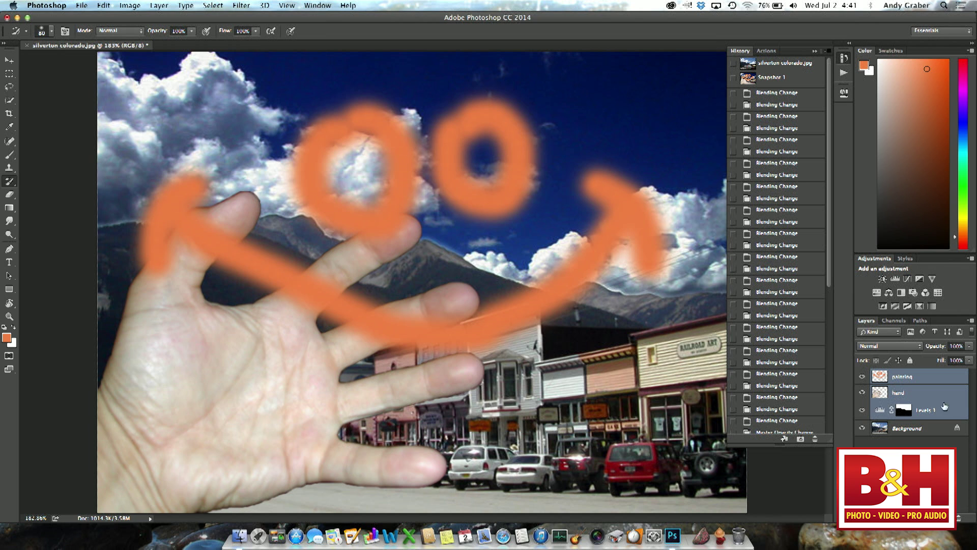
drag(954, 407, 958, 517)
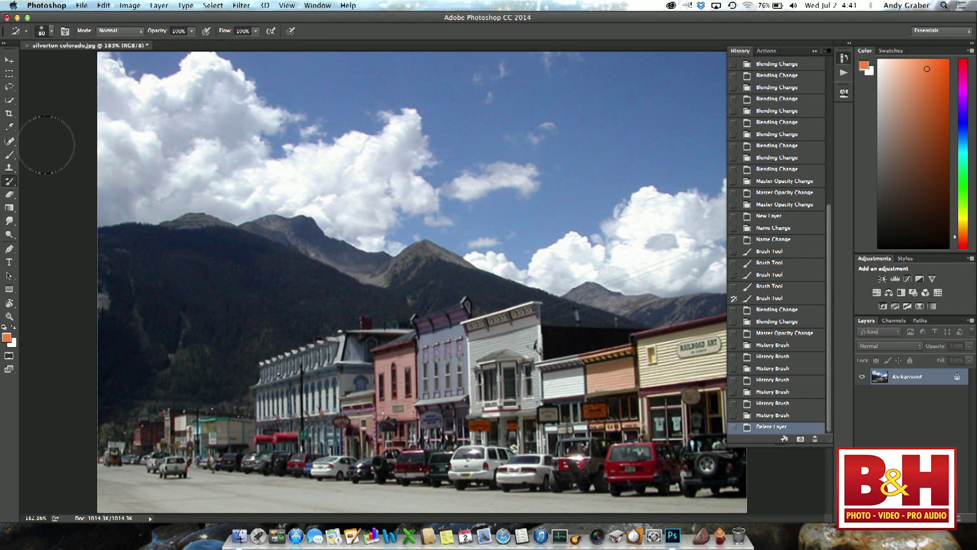
Step: Scribble over the Background with the Difference brush and add connected straight strokes across the sky, mountains and buildings
key(b)
mouse_move(211, 122)
mouse_down()
mouse_move(211, 239)
mouse_move(351, 283)
mouse_move(453, 127)
mouse_move(544, 229)
mouse_move(397, 448)
mouse_move(570, 277)
mouse_move(652, 225)
mouse_move(590, 134)
mouse_up()
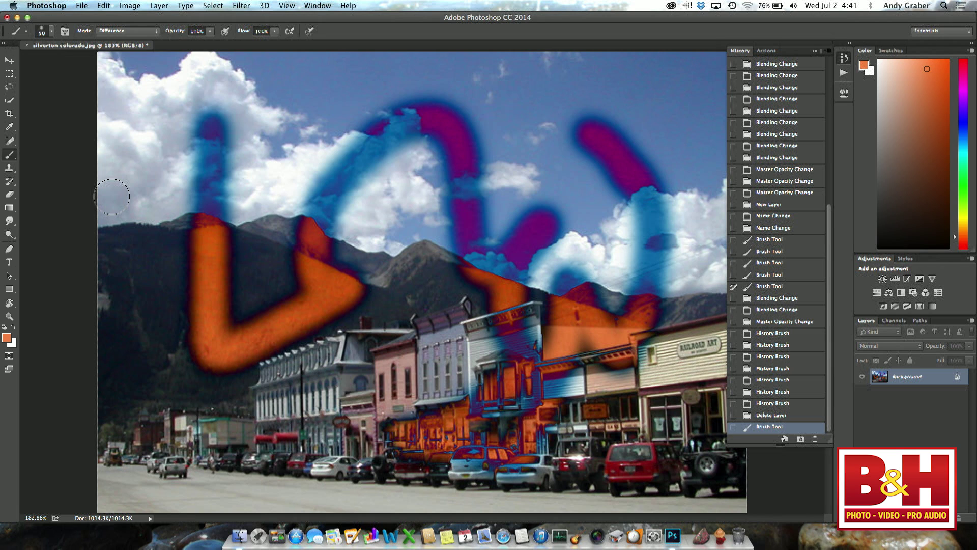
click(137, 98)
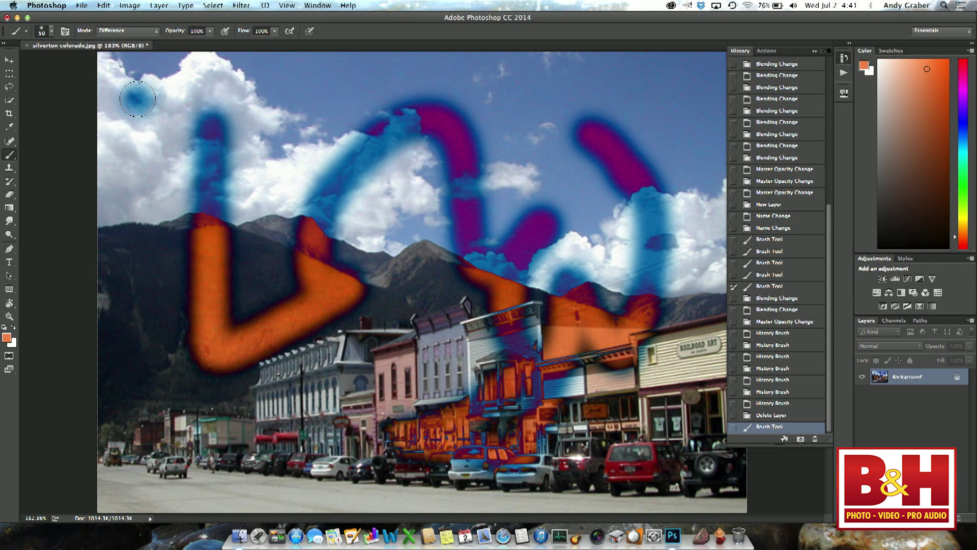
mouse_move(138, 98)
mouse_down()
mouse_move(417, 96)
mouse_move(571, 107)
mouse_move(682, 97)
mouse_up()
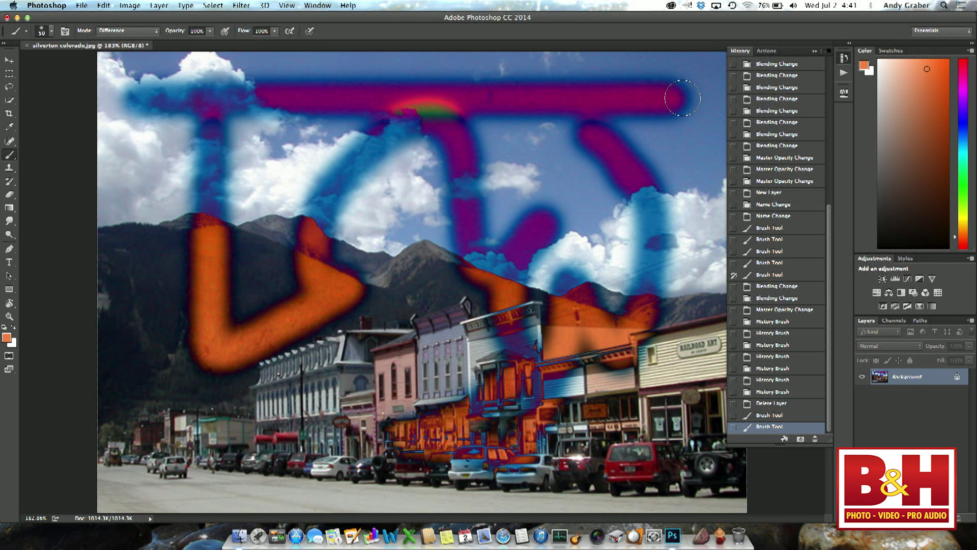
shift+click(152, 439)
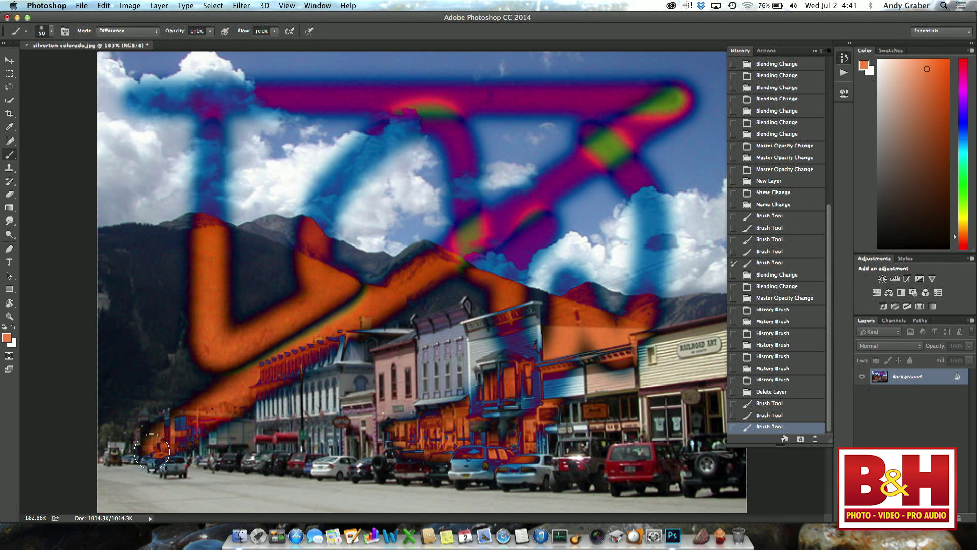
shift+click(471, 387)
shift+click(317, 175)
shift+click(146, 174)
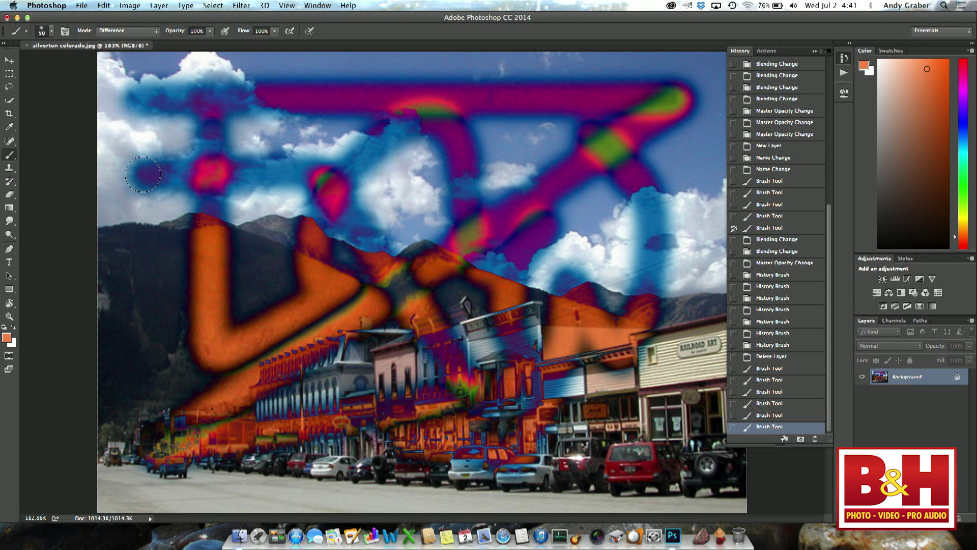
shift+click(146, 107)
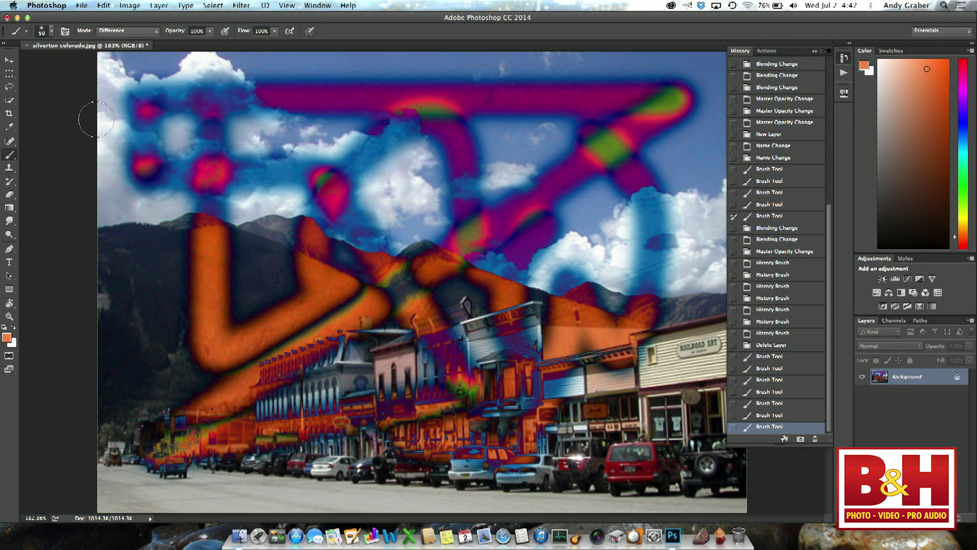
Step: Clear a large rectangular selection over the mountains and buildings to the white background colour, and deselect it
click(9, 74)
drag(178, 164, 454, 393)
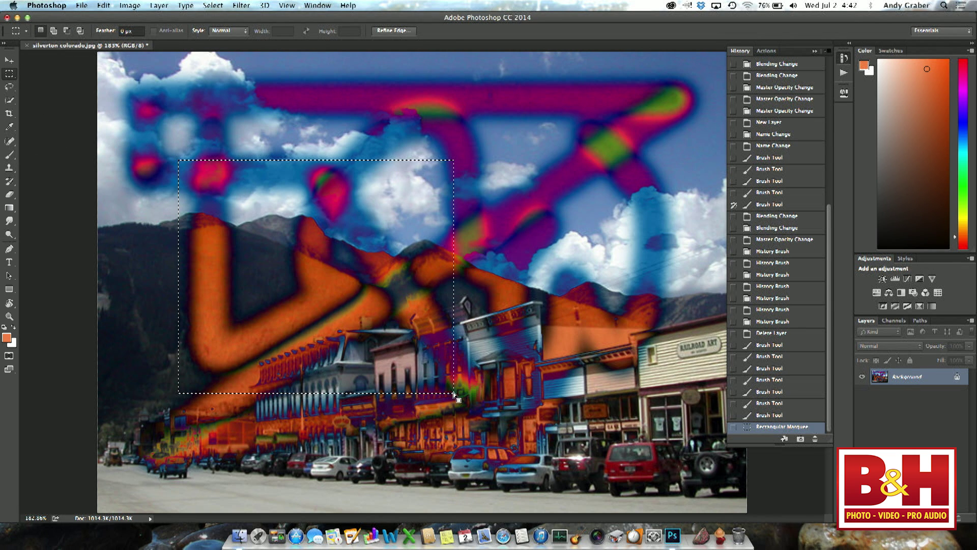
key(BackSpace)
click(531, 307)
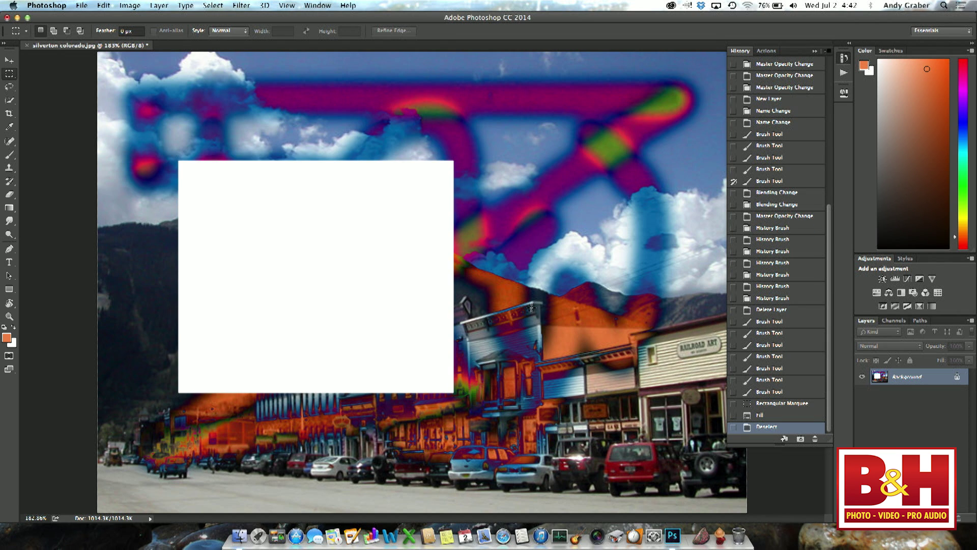
Step: Fill a smaller rectangular selection over the buildings with white and with the orange foreground colour, check the Fill options without applying, and deselect
drag(503, 283, 643, 433)
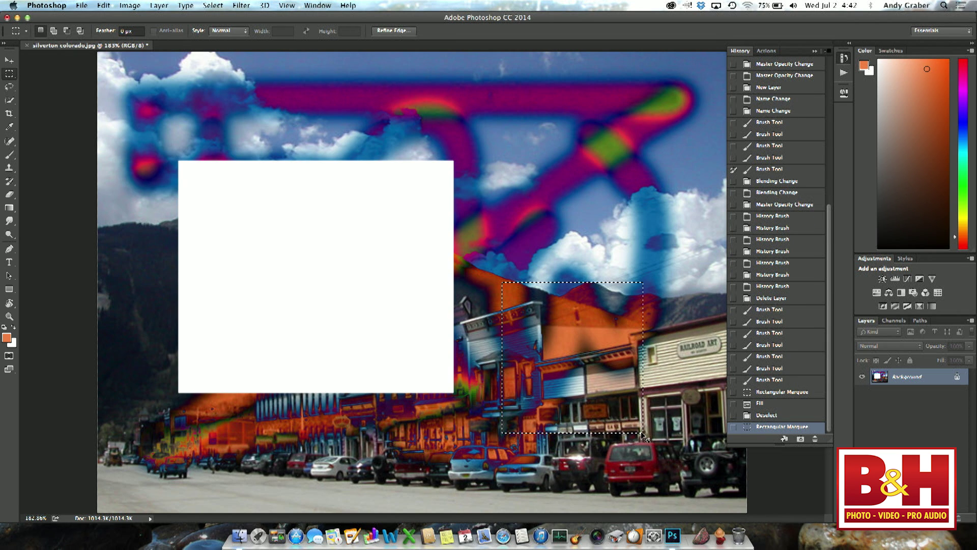
key(ctrl+BackSpace)
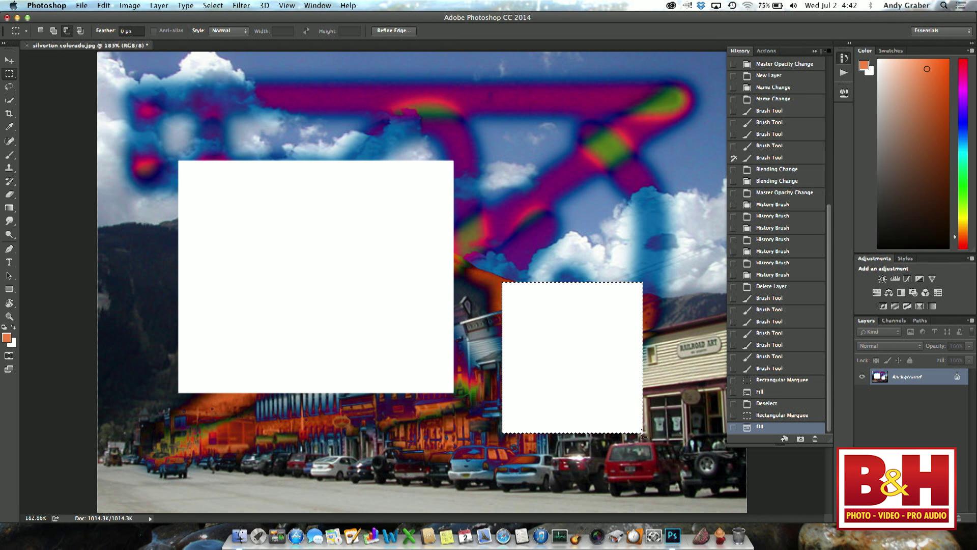
key(alt+BackSpace)
key(shift)
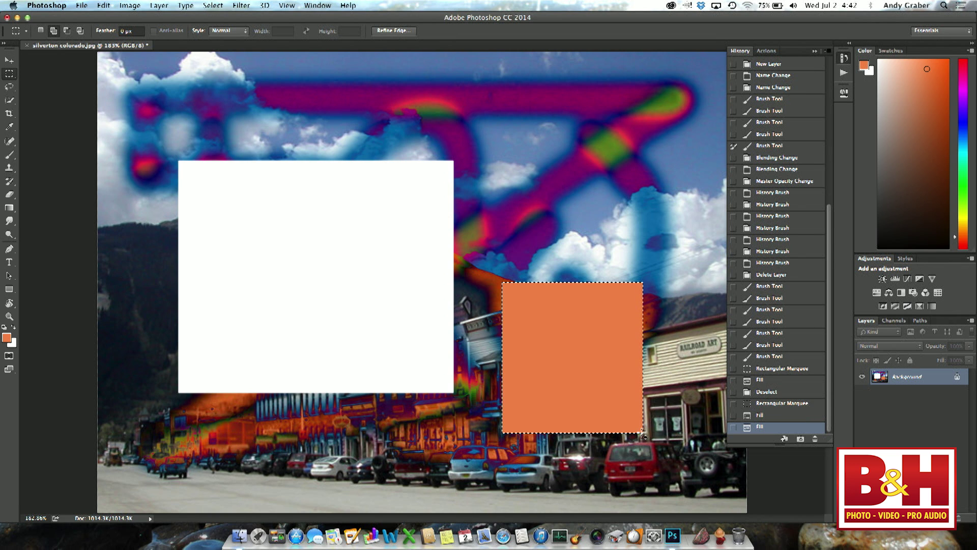
key(shift+BackSpace)
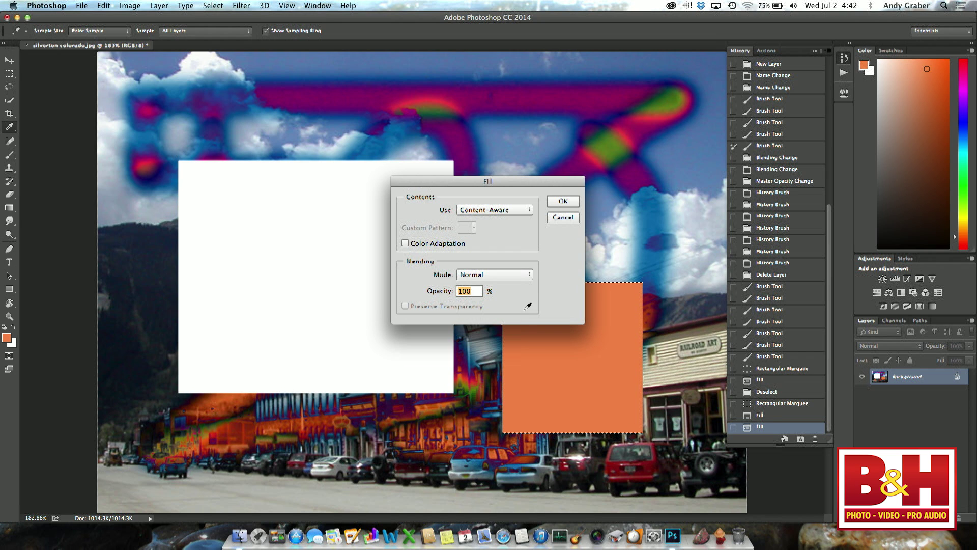
click(563, 217)
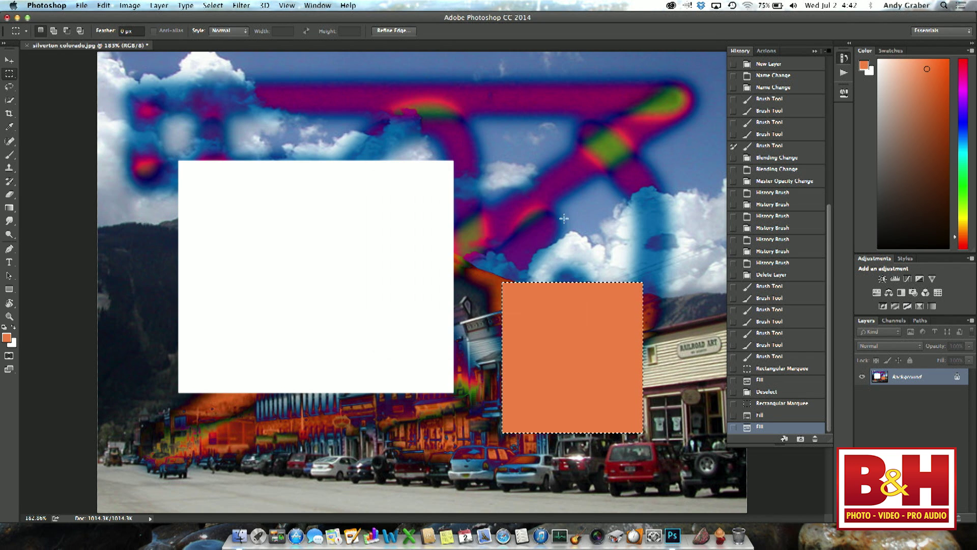
key(super+d)
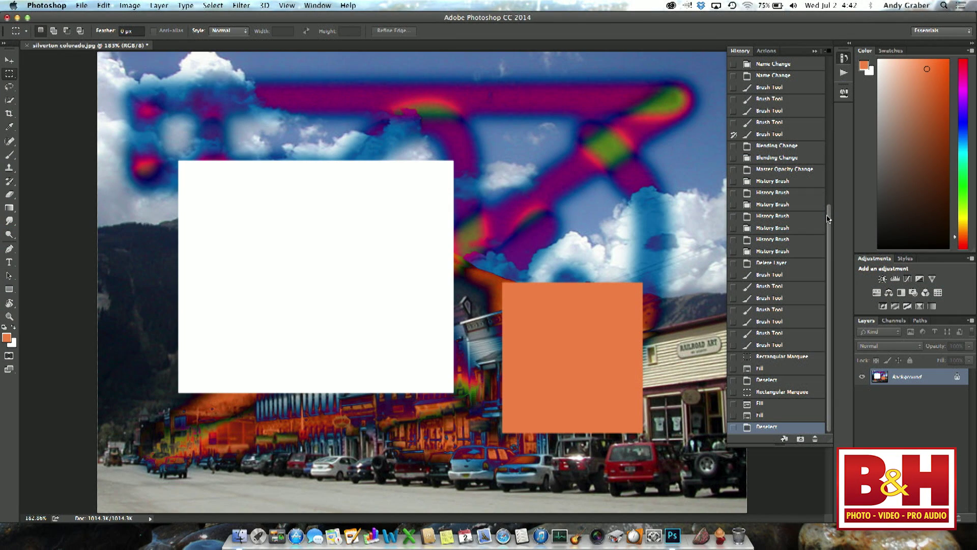
Step: Restore the image from Snapshot 1 in the history
drag(828, 219, 844, 56)
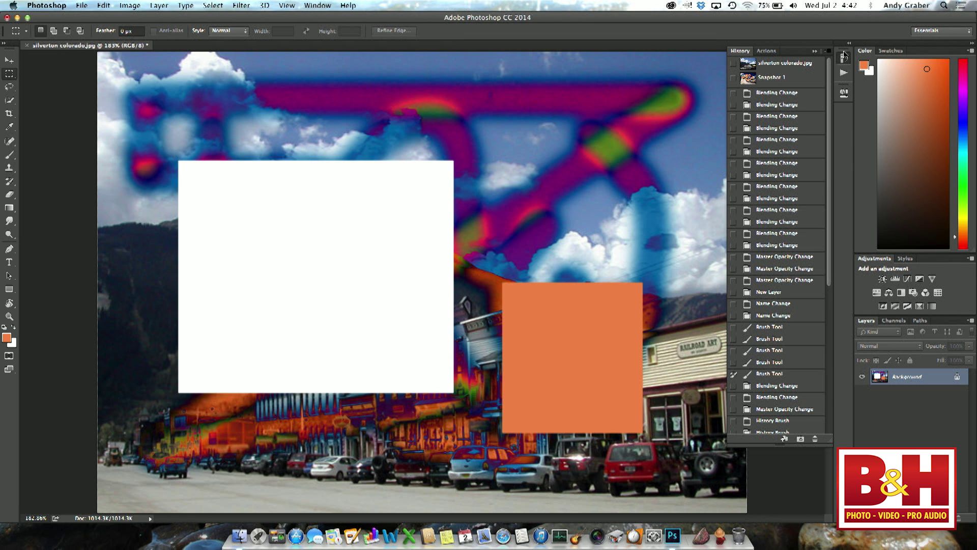
click(779, 80)
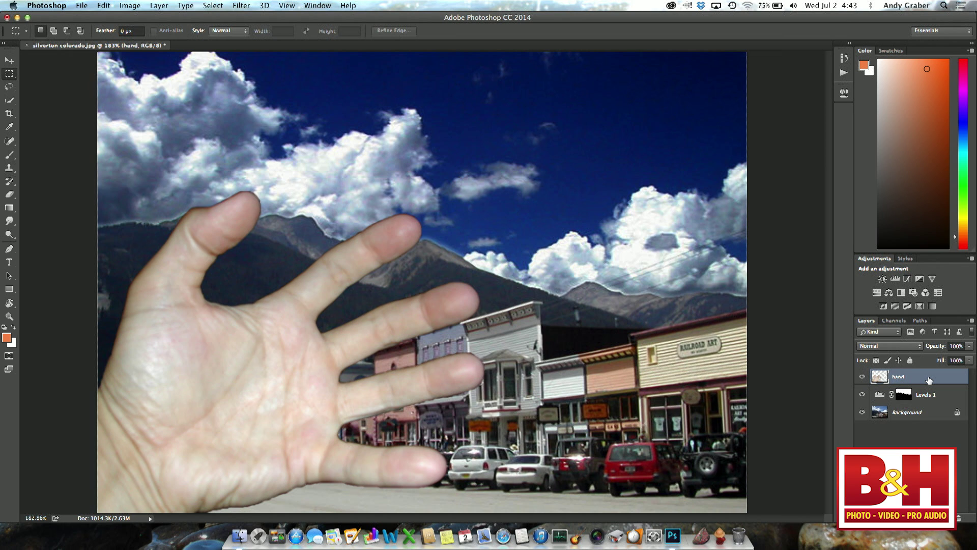
Step: Apply the Twirl distortion filter to the hand layer with an angle of 156°, and undo it
click(239, 4)
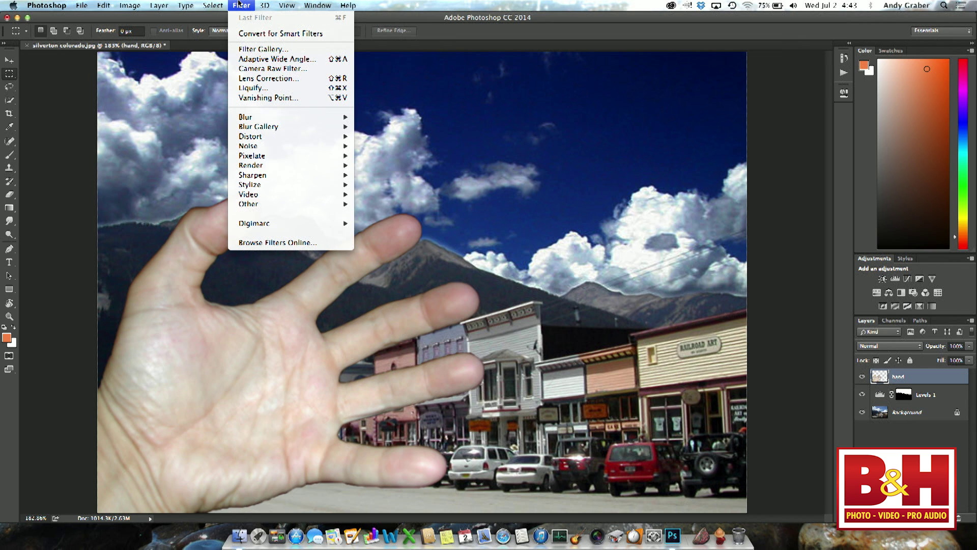
mouse_move(255, 138)
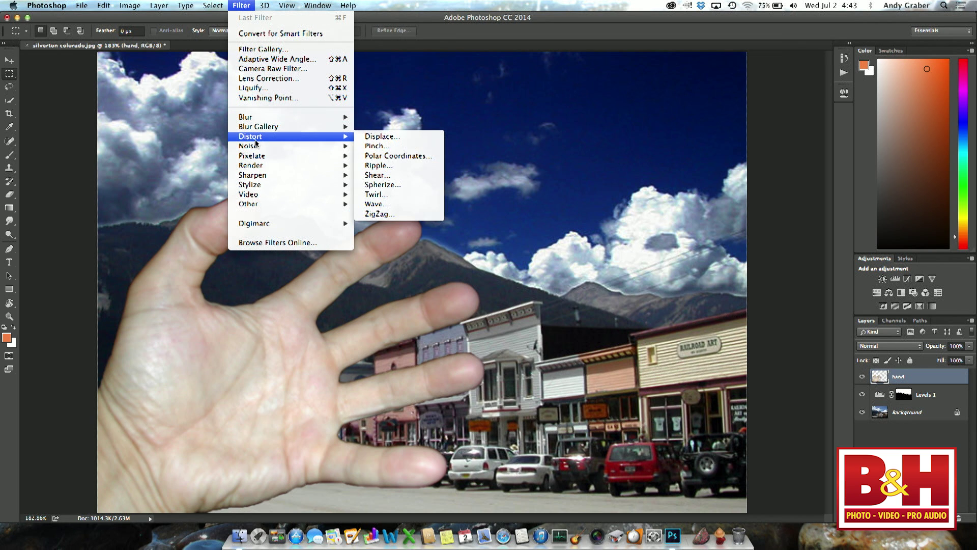
click(409, 198)
drag(454, 292, 460, 288)
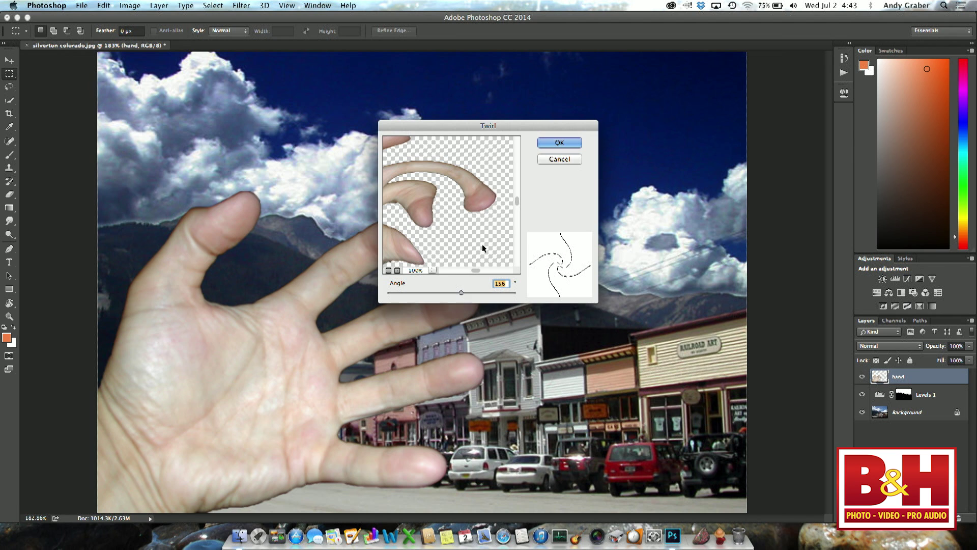
click(556, 145)
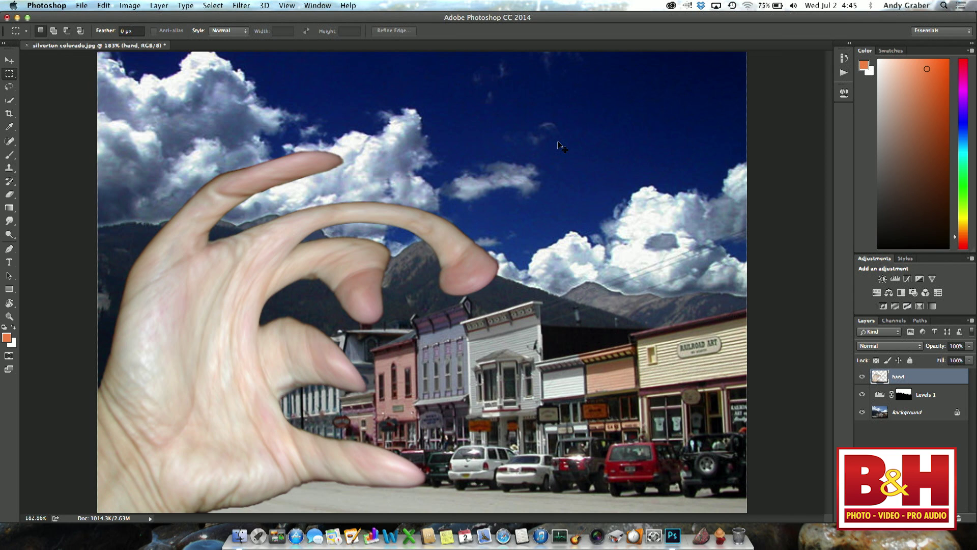
key(super+z)
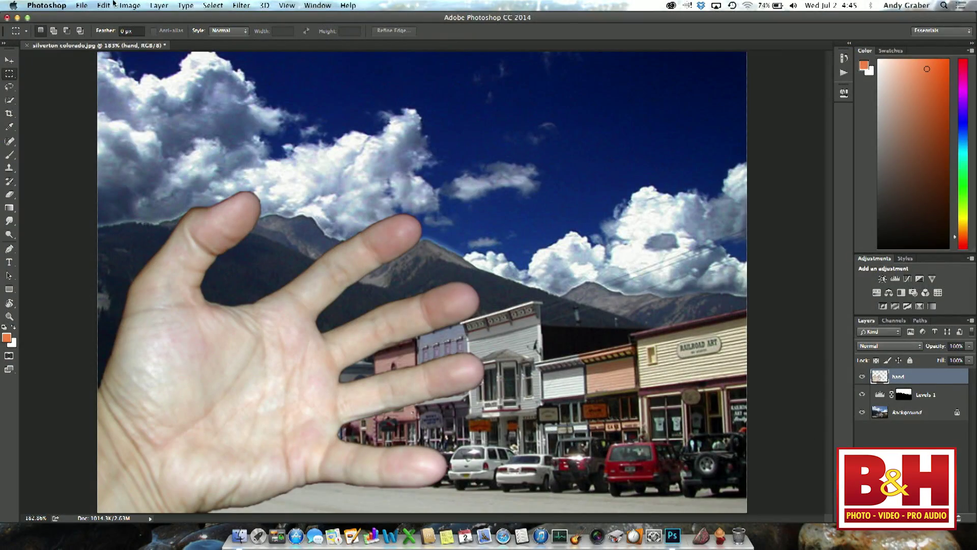
Step: Convert the hand layer into a smart object ready for re-editable smart filters
click(158, 6)
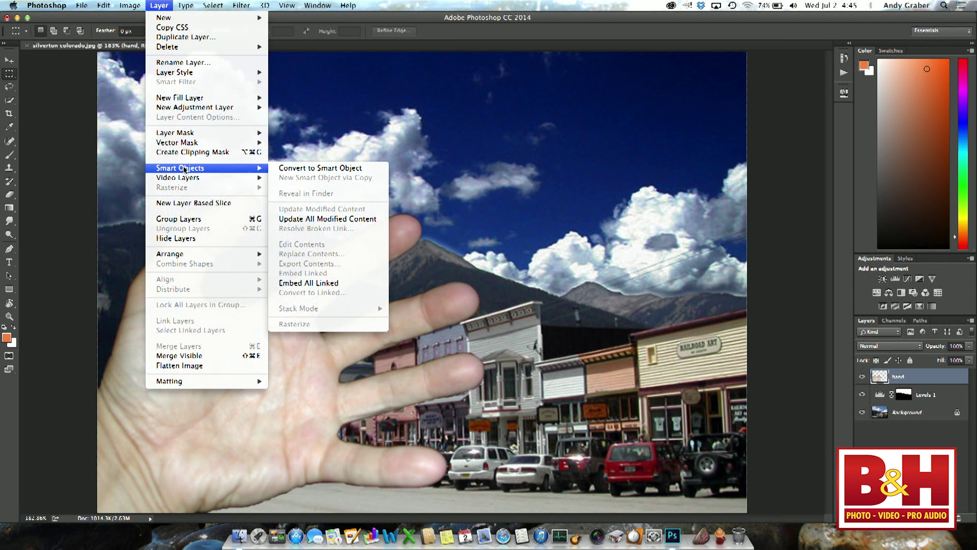
mouse_move(209, 4)
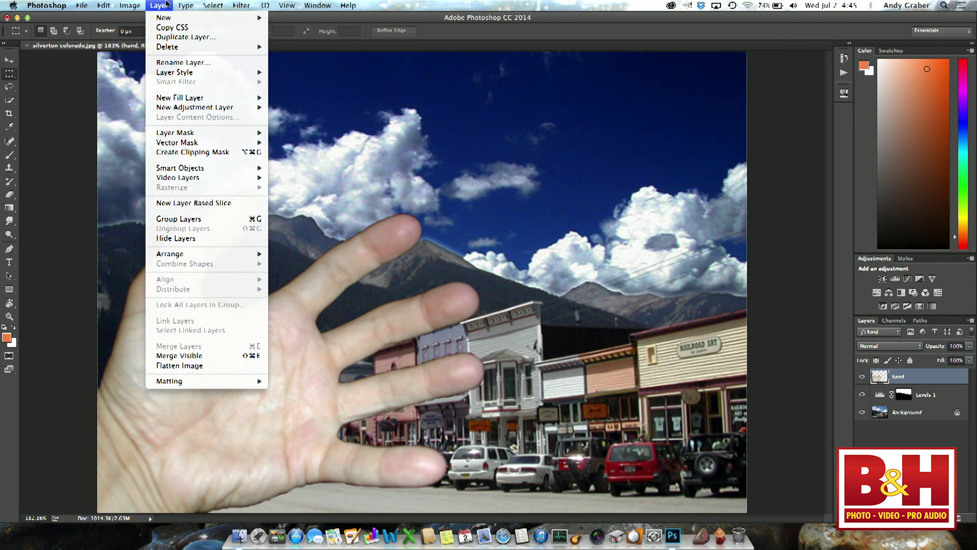
click(159, 5)
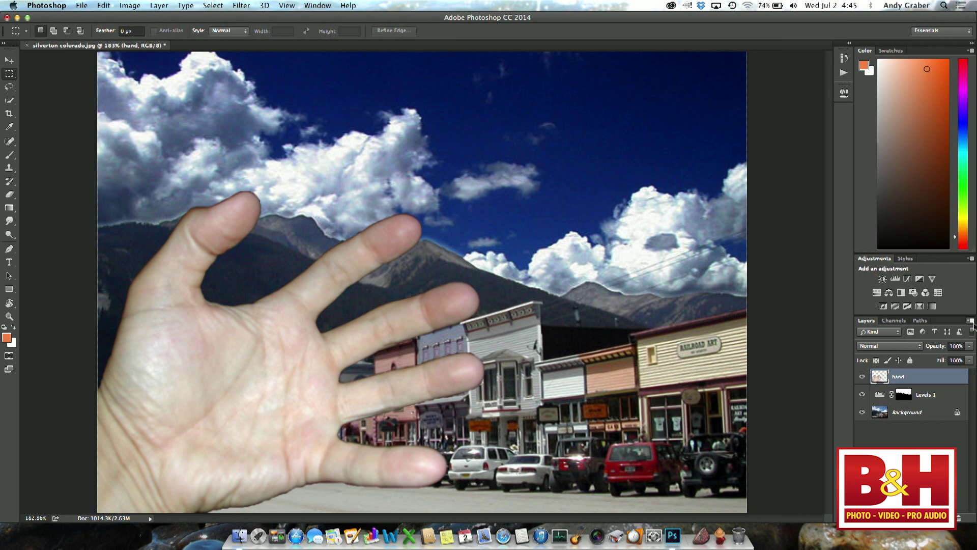
right_click(928, 381)
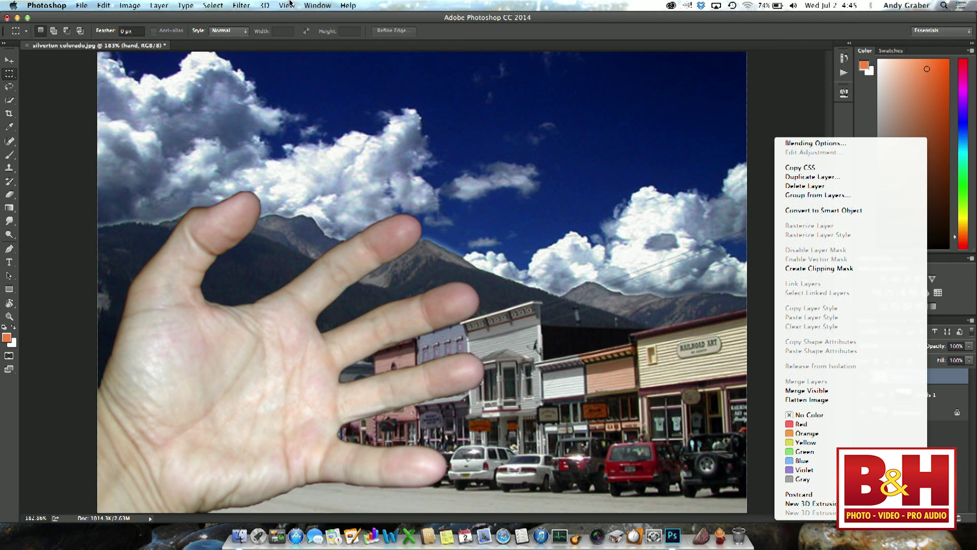
click(248, 3)
click(248, 5)
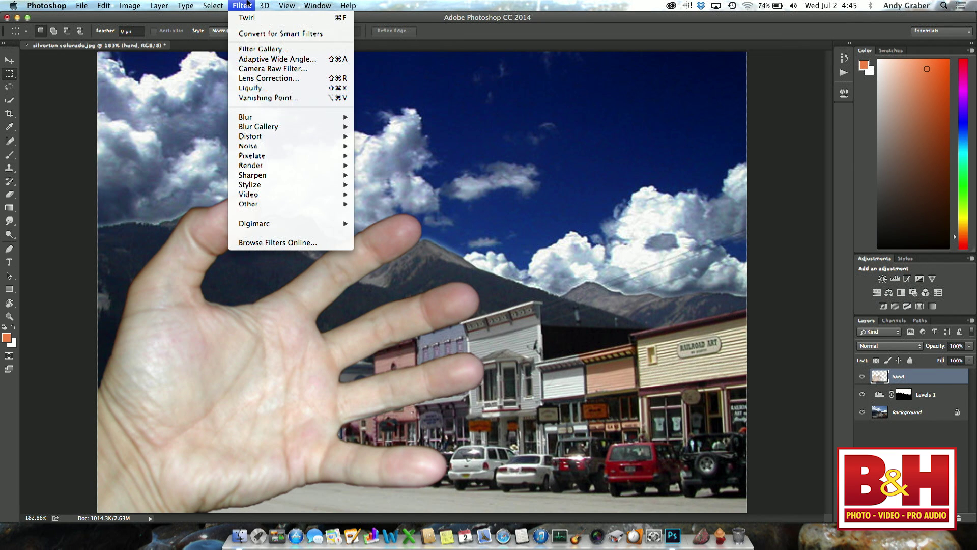
click(249, 34)
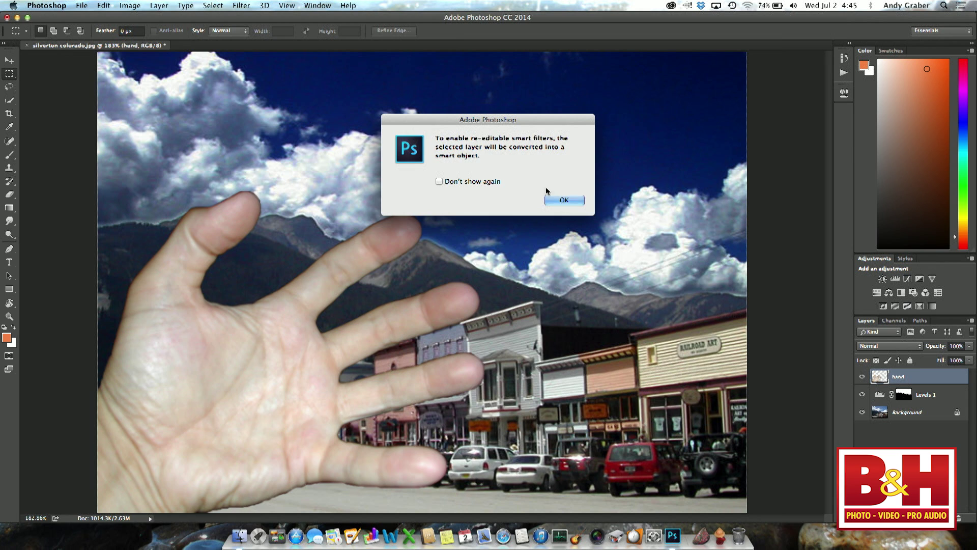
click(566, 200)
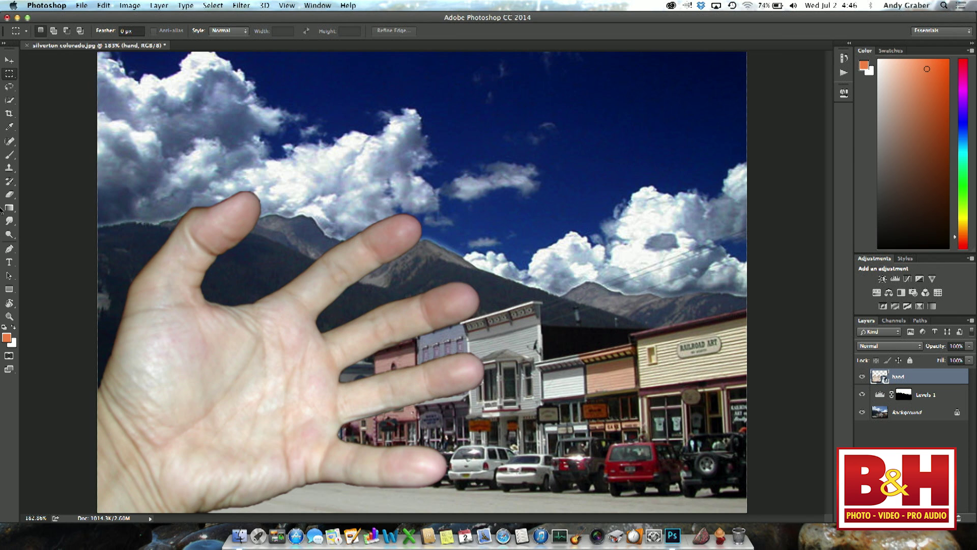
click(10, 156)
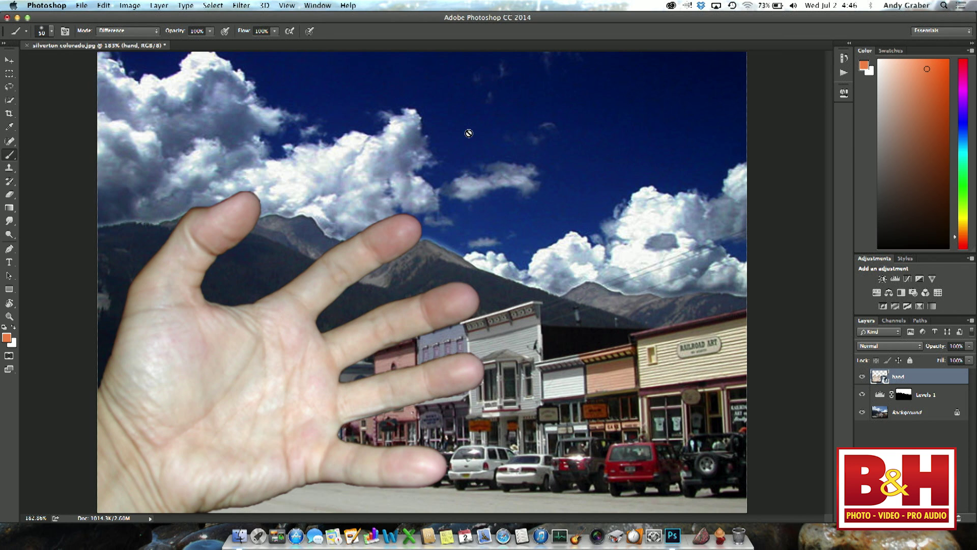
click(9, 62)
click(130, 6)
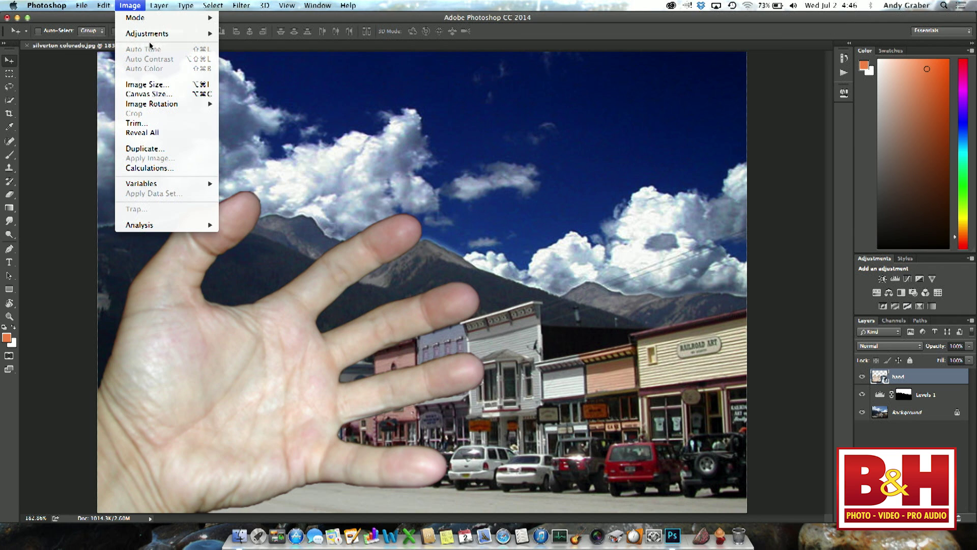
mouse_move(152, 35)
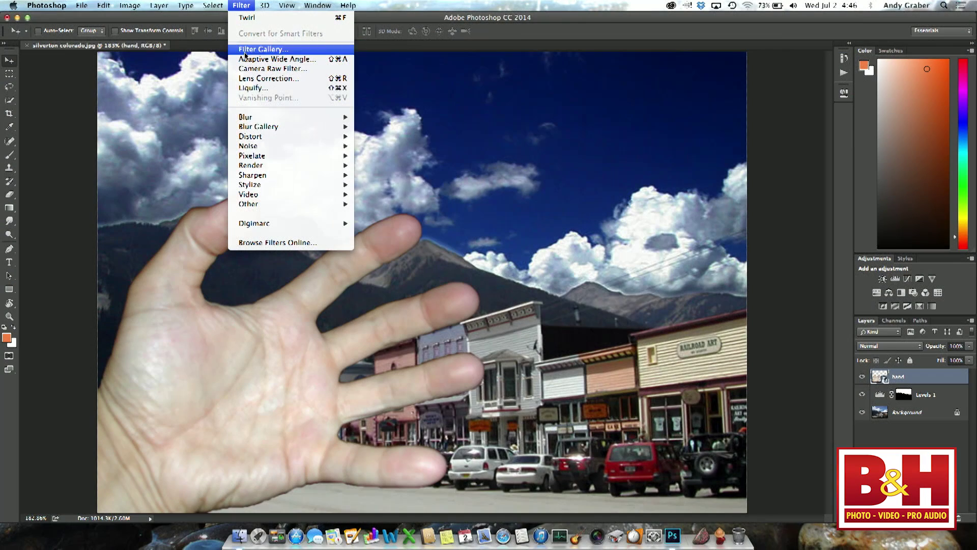
Step: Apply the Twirl distortion to the hand as a smart filter with an angle of 156°, and toggle its visibility off and on
mouse_move(261, 148)
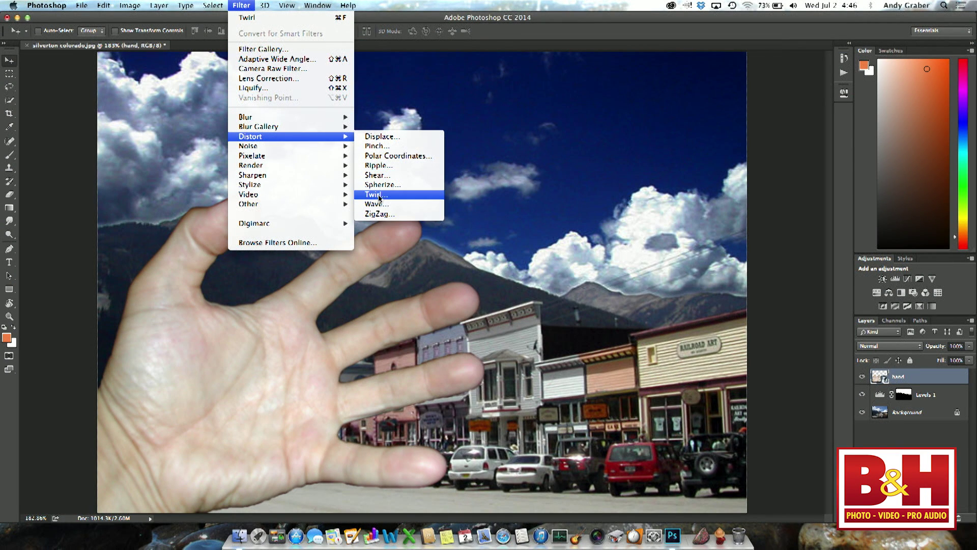
click(378, 199)
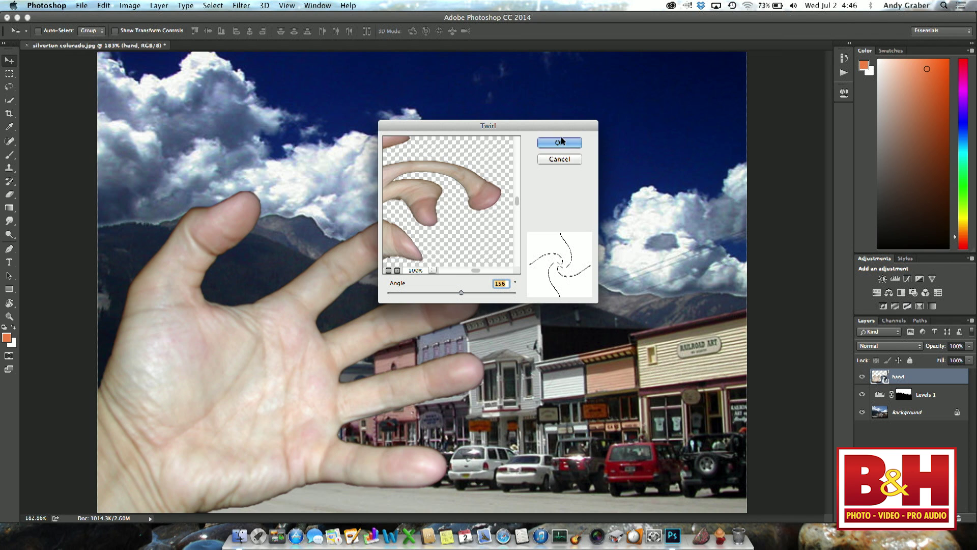
click(560, 140)
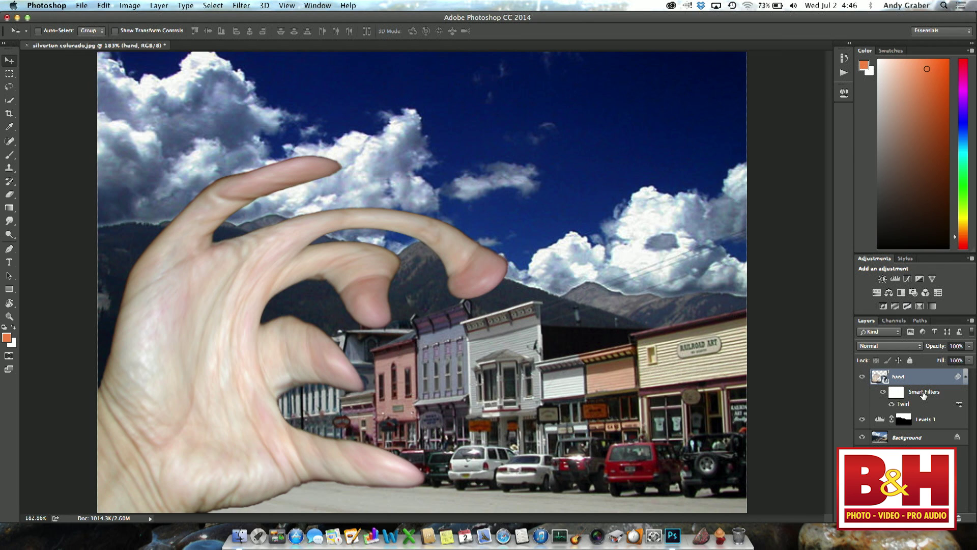
click(892, 404)
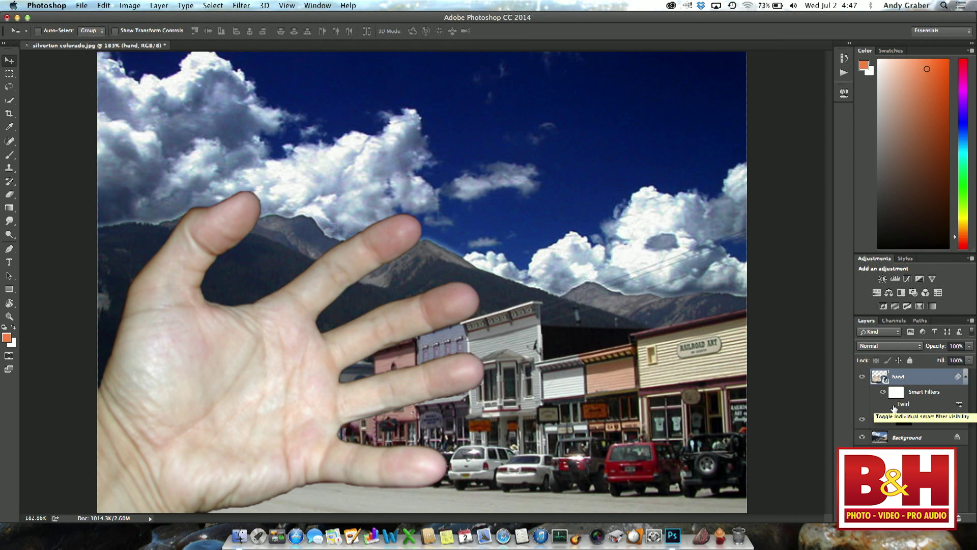
click(894, 405)
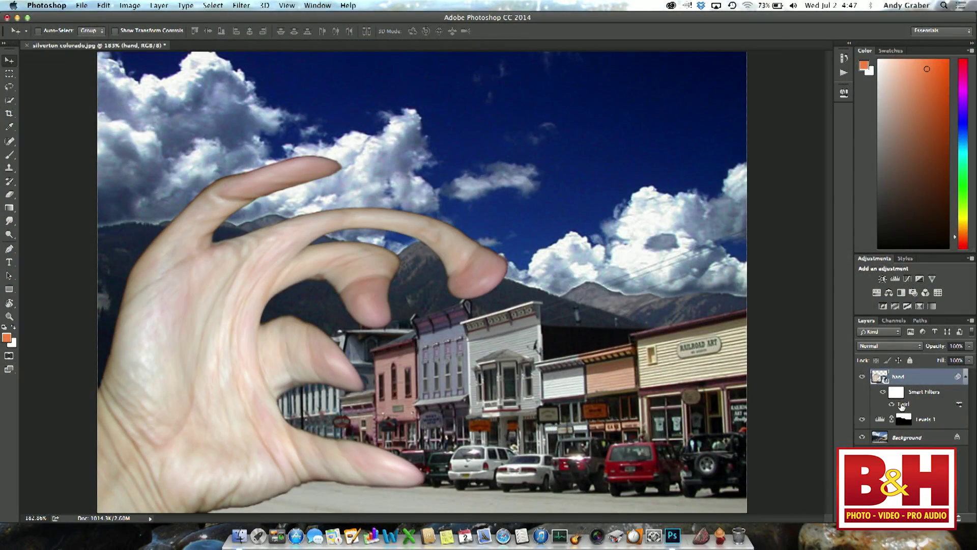
Step: Re-edit the Twirl smart filter with a negative angle so the hand twists in the opposite direction
double_click(903, 405)
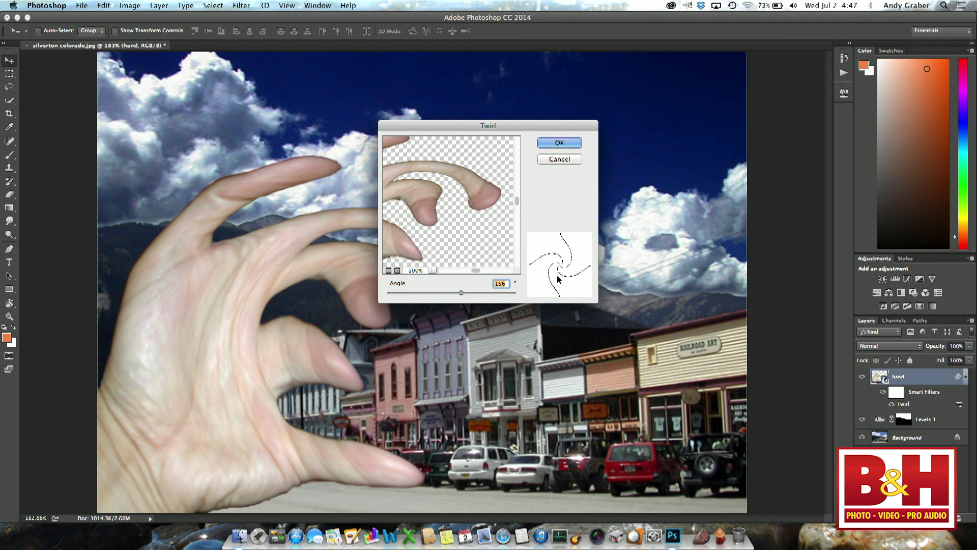
drag(460, 292, 443, 293)
click(548, 145)
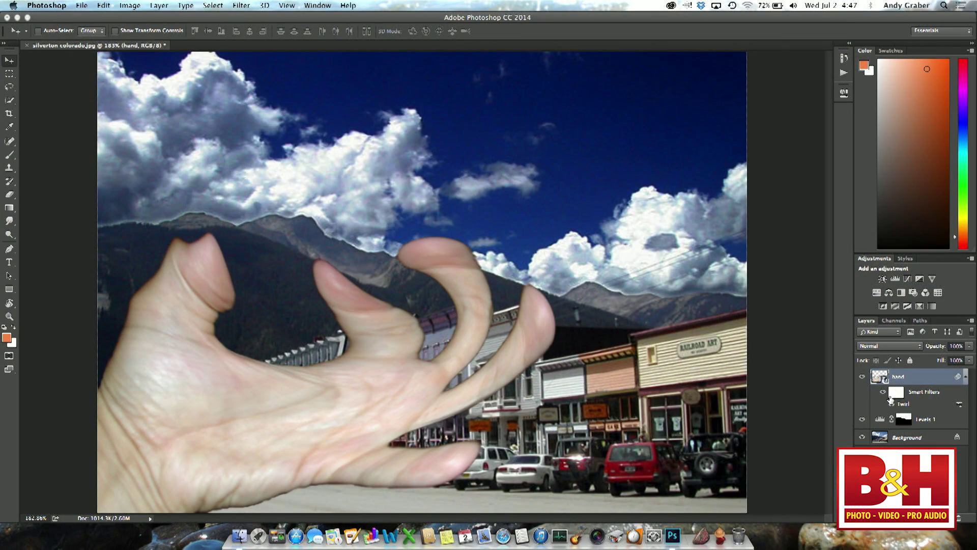
Step: Paint black over the middle fingers on the smart filter mask with a Normal-mode brush, and delete the smart filters
click(891, 396)
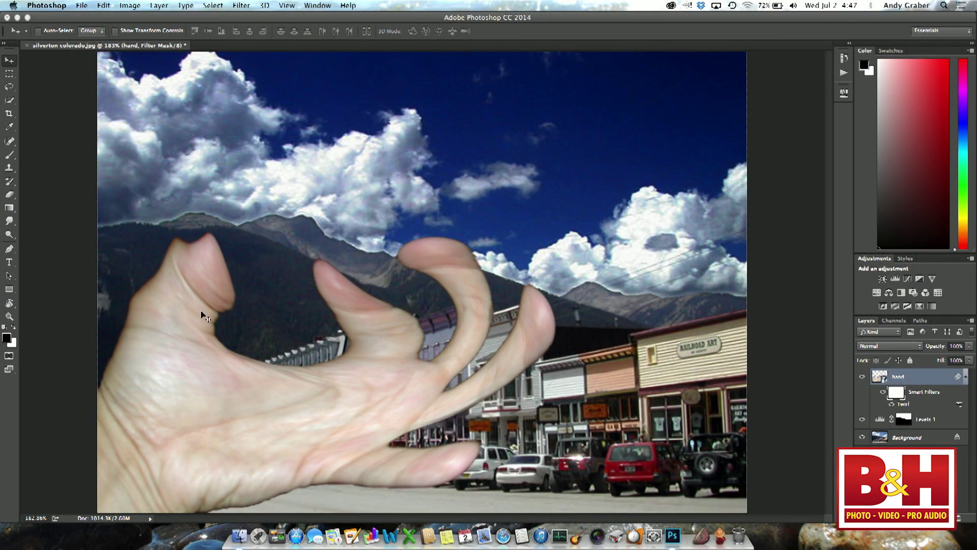
click(11, 158)
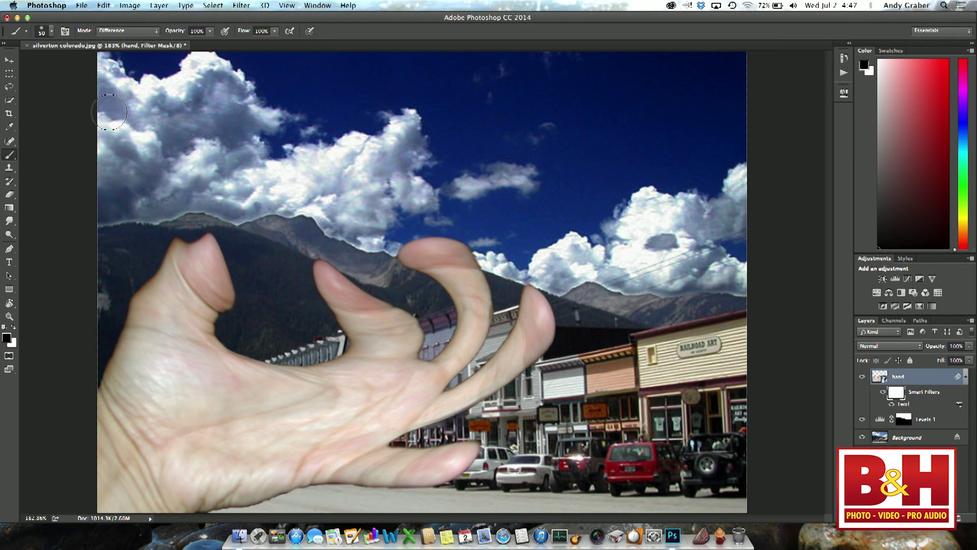
click(147, 34)
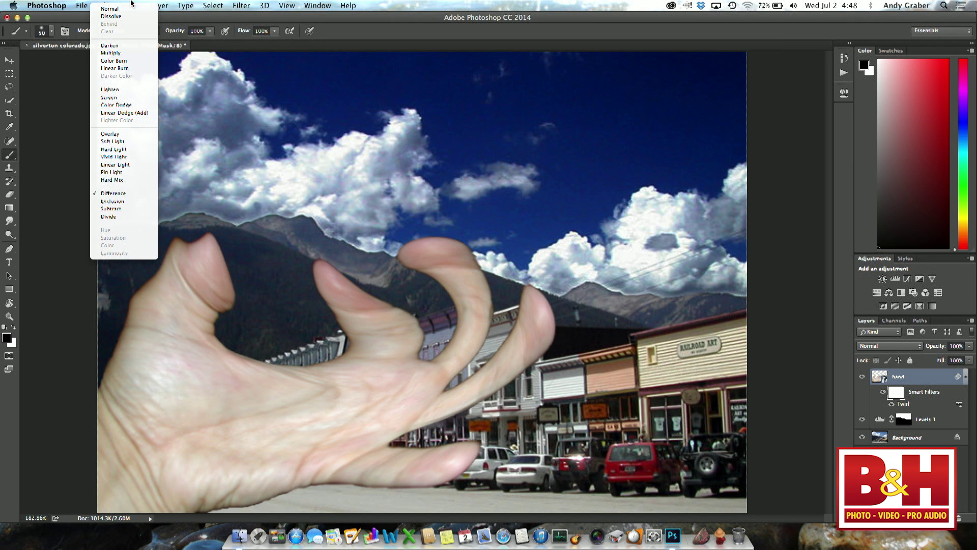
click(126, 8)
mouse_move(473, 239)
mouse_down()
mouse_move(432, 240)
mouse_move(458, 245)
mouse_move(416, 251)
mouse_move(447, 256)
mouse_move(402, 235)
mouse_move(486, 239)
mouse_move(481, 270)
mouse_move(414, 276)
mouse_move(395, 244)
mouse_move(367, 246)
mouse_move(380, 247)
mouse_move(350, 223)
mouse_move(354, 270)
mouse_move(432, 271)
mouse_move(376, 308)
mouse_move(443, 294)
mouse_move(381, 339)
mouse_move(476, 306)
mouse_move(440, 332)
mouse_move(477, 307)
mouse_move(461, 330)
mouse_move(477, 321)
mouse_move(468, 349)
mouse_move(539, 334)
mouse_move(419, 376)
mouse_move(589, 346)
mouse_move(449, 398)
mouse_move(592, 332)
mouse_move(493, 333)
mouse_move(557, 335)
mouse_move(473, 343)
mouse_move(542, 326)
mouse_move(436, 394)
mouse_move(471, 412)
mouse_move(407, 410)
mouse_move(460, 397)
mouse_move(407, 409)
mouse_move(401, 420)
mouse_move(380, 413)
mouse_move(400, 341)
mouse_move(362, 339)
mouse_move(404, 327)
mouse_move(353, 322)
mouse_up()
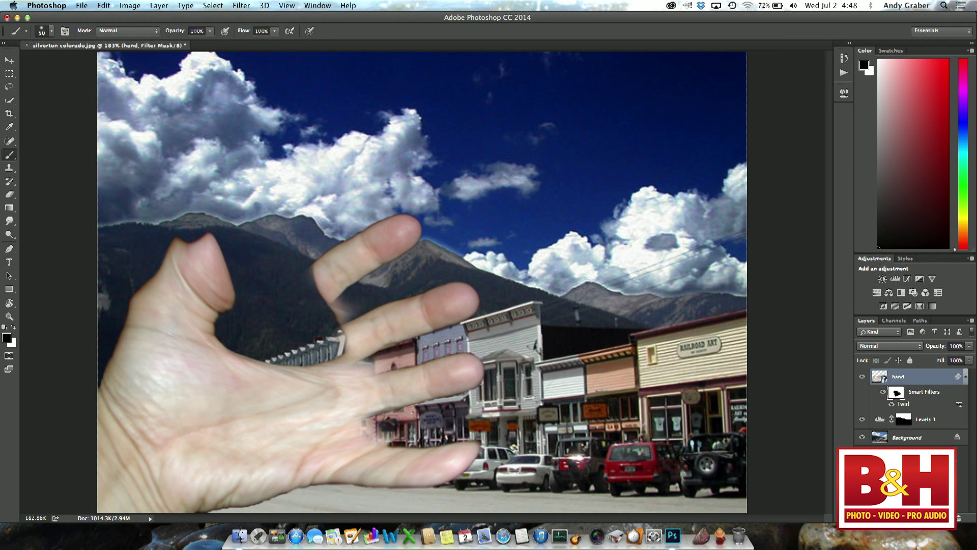
drag(961, 517, 962, 521)
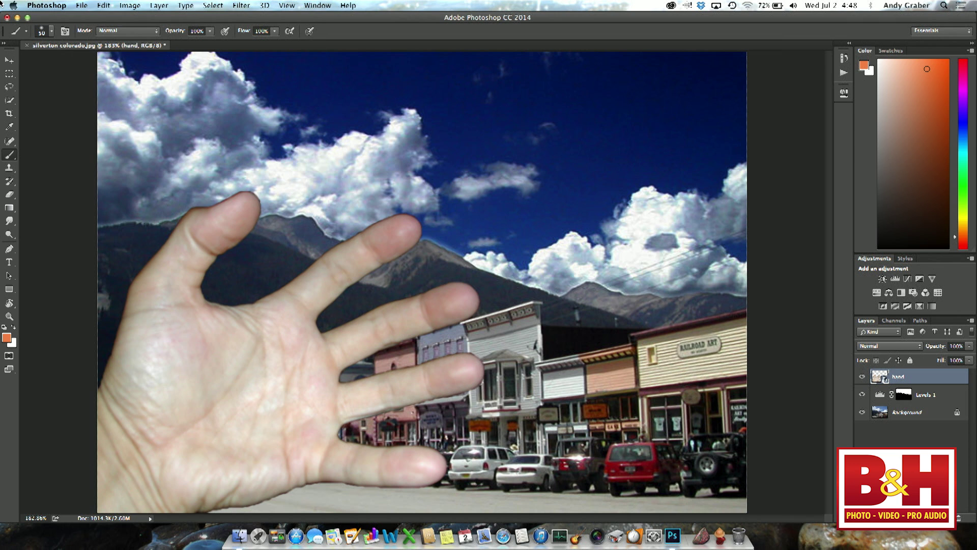
Step: Add a Hue/Saturation adjustment layer above the hand, set its hue to -114, and clip it to the hand layer
click(124, 4)
mouse_move(138, 38)
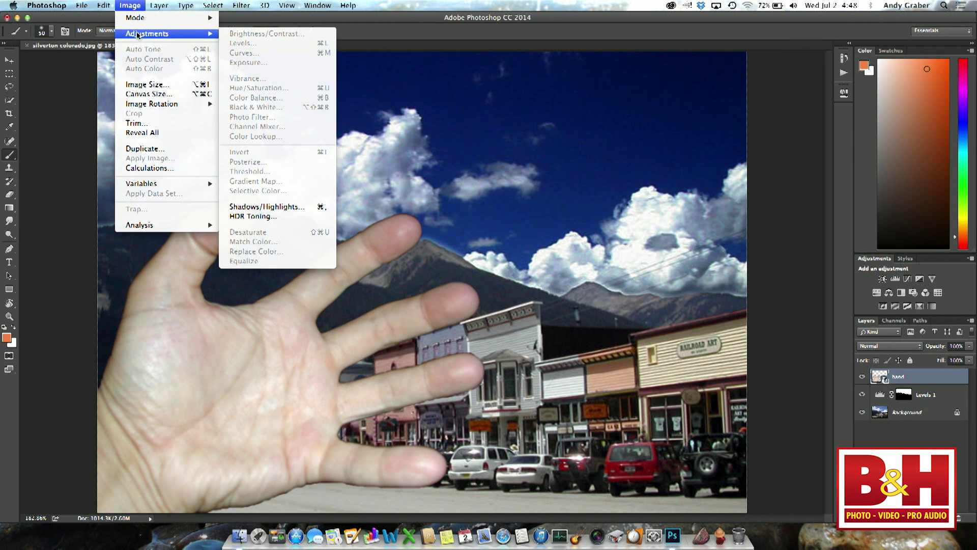
click(155, 5)
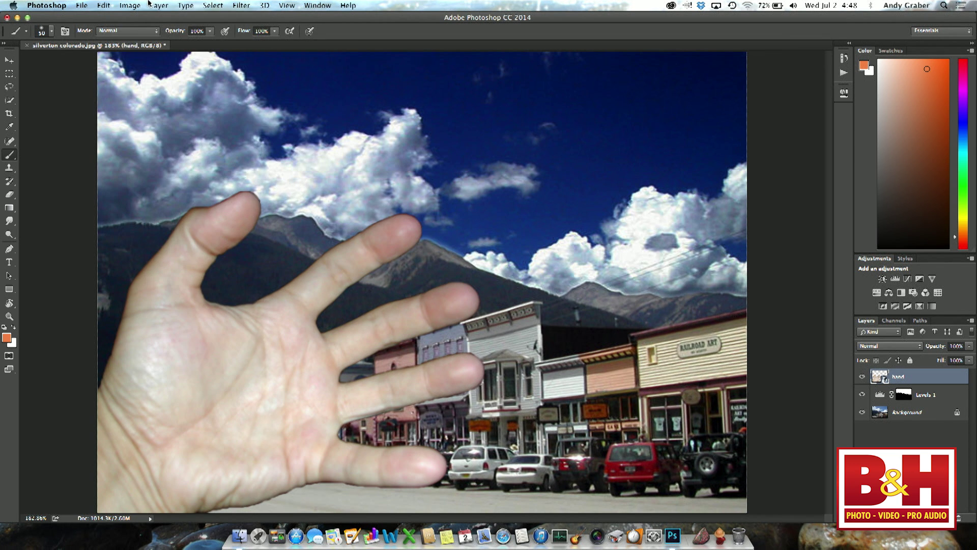
click(877, 292)
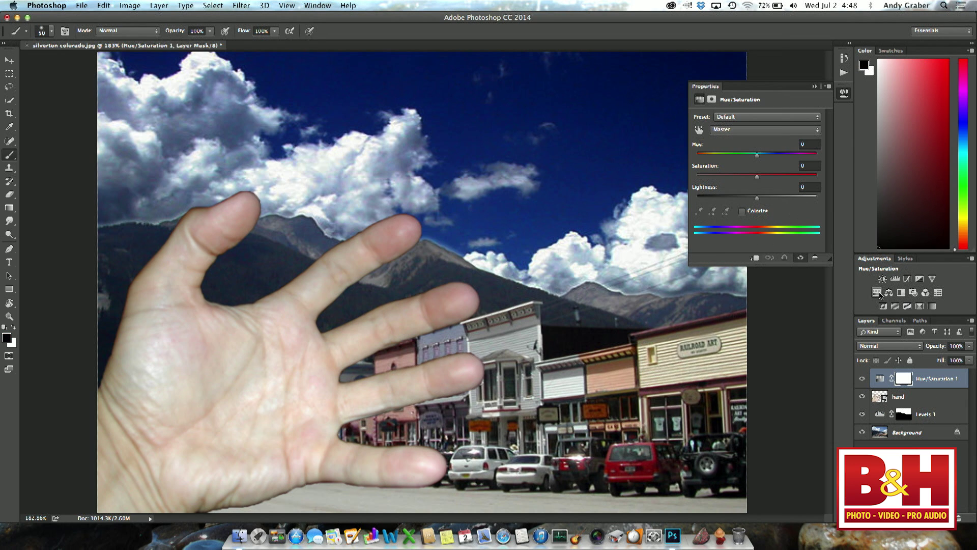
drag(758, 156, 711, 160)
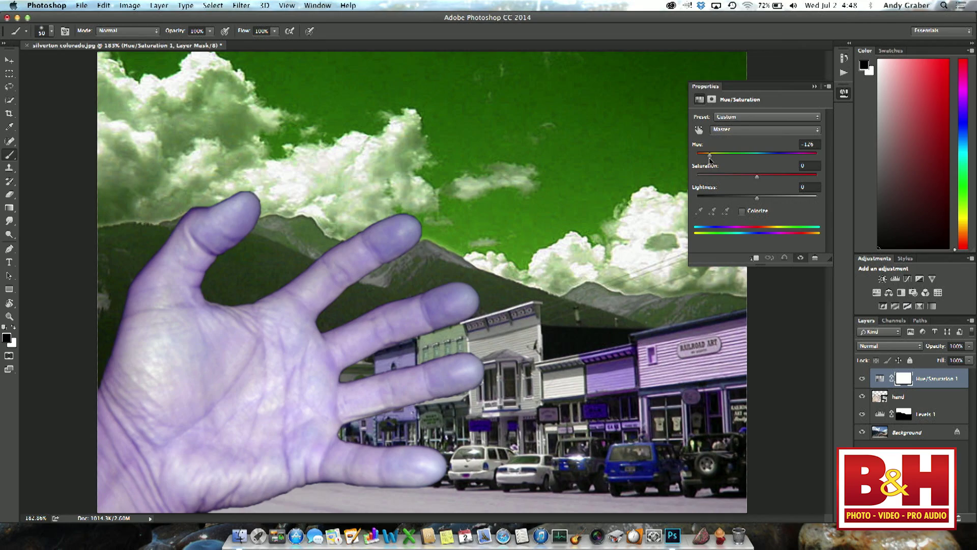
drag(710, 161, 713, 161)
click(753, 260)
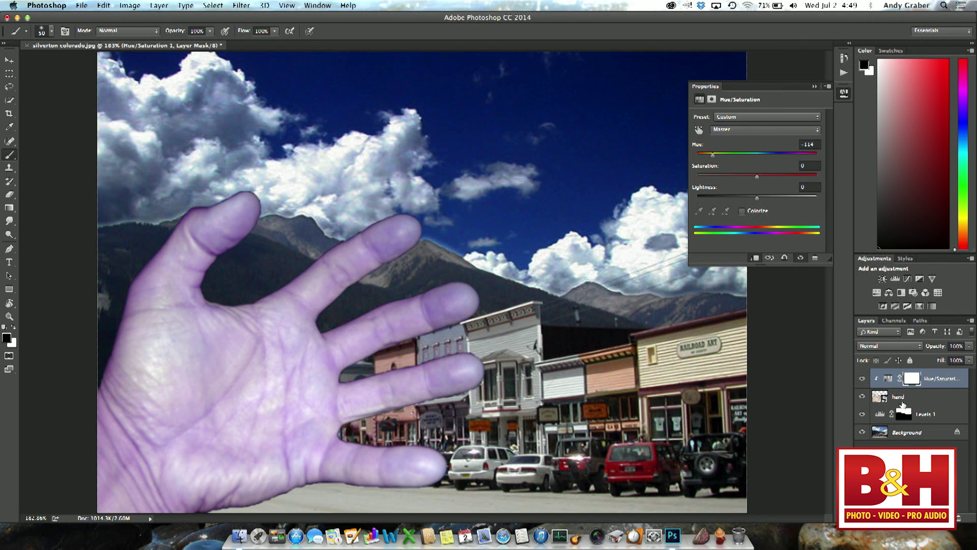
Step: Colorize the hand blue with a hue of 222 and a saturation of 88 in the Hue/Saturation adjustment
click(742, 210)
drag(707, 156, 802, 181)
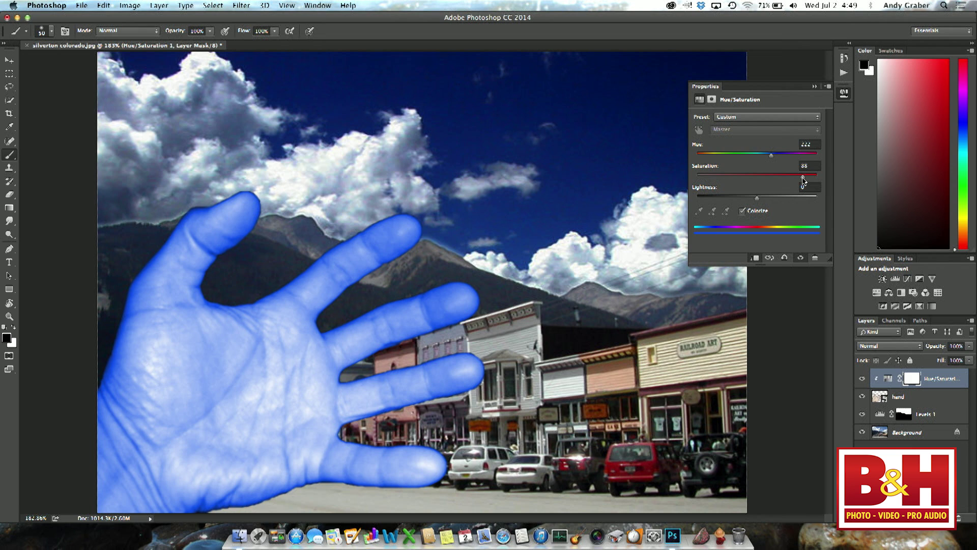
click(814, 88)
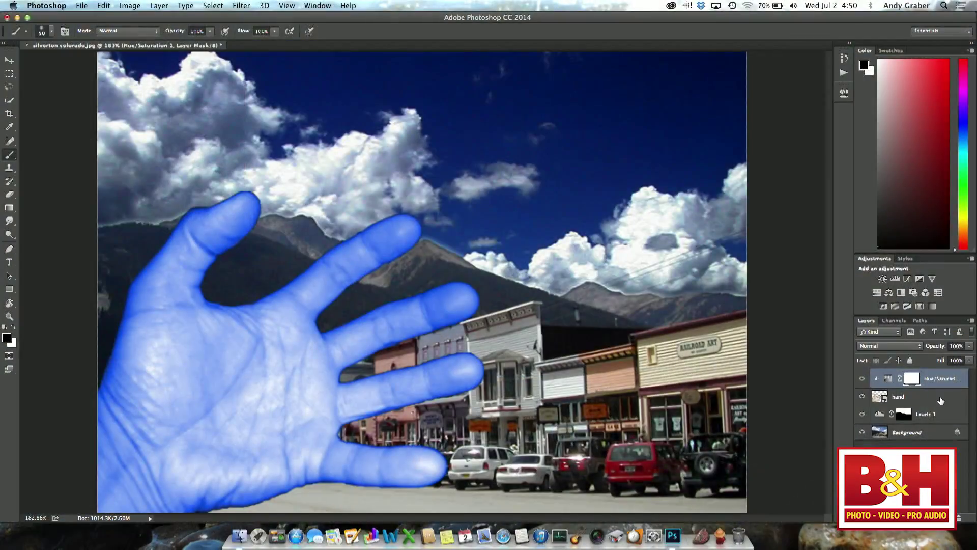
Step: Duplicate the hand layer and place the copy up and to the right of the original hand
click(941, 400)
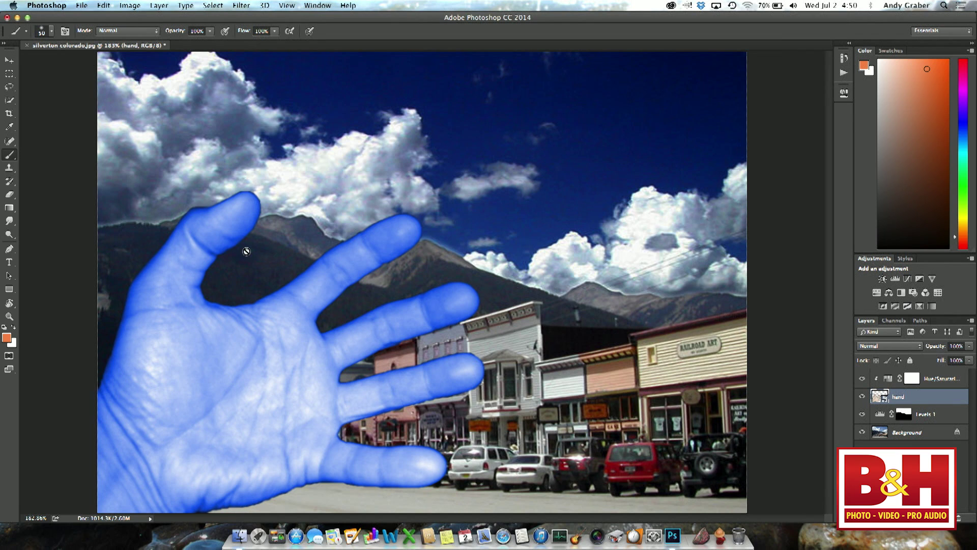
click(9, 61)
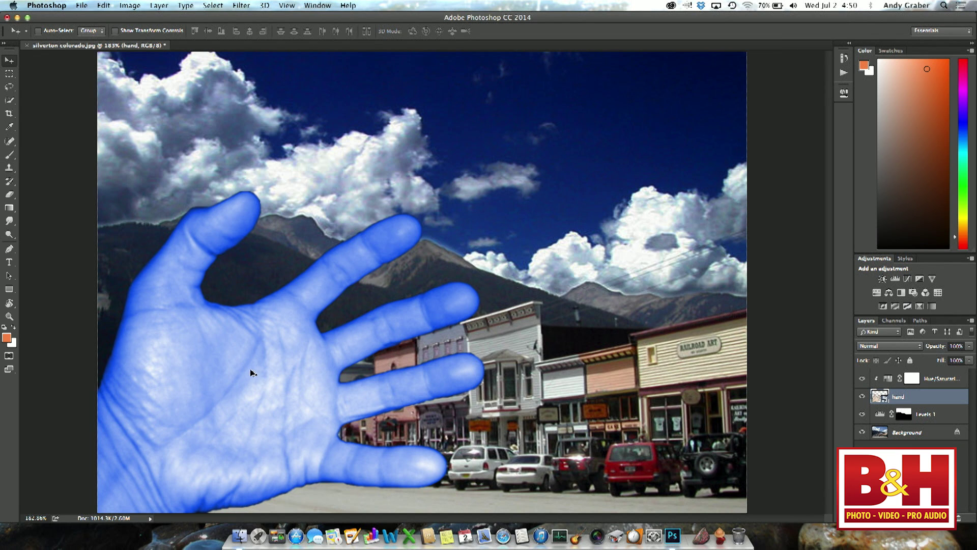
drag(249, 379, 480, 285)
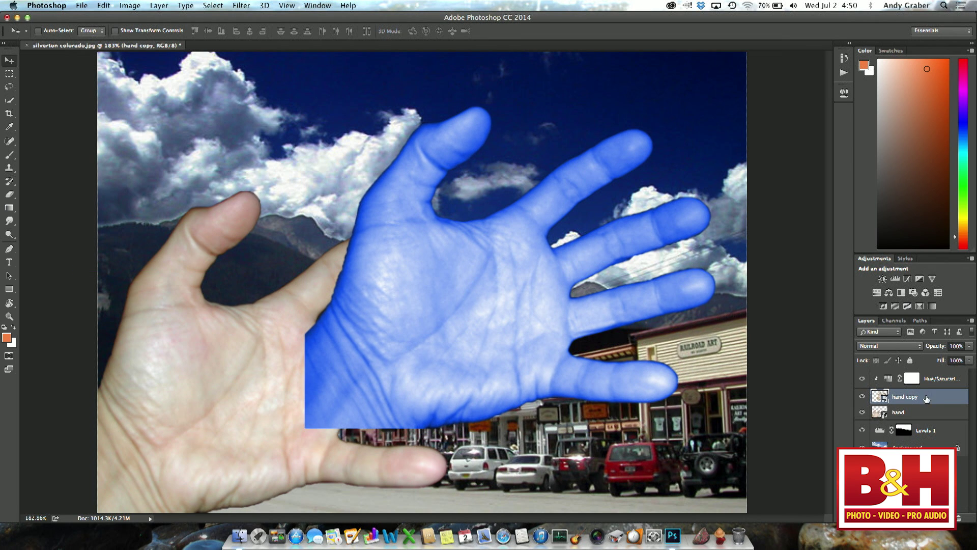
Step: Scale the hand copy down to about 60% and place it over the buildings on the right
key(super+t)
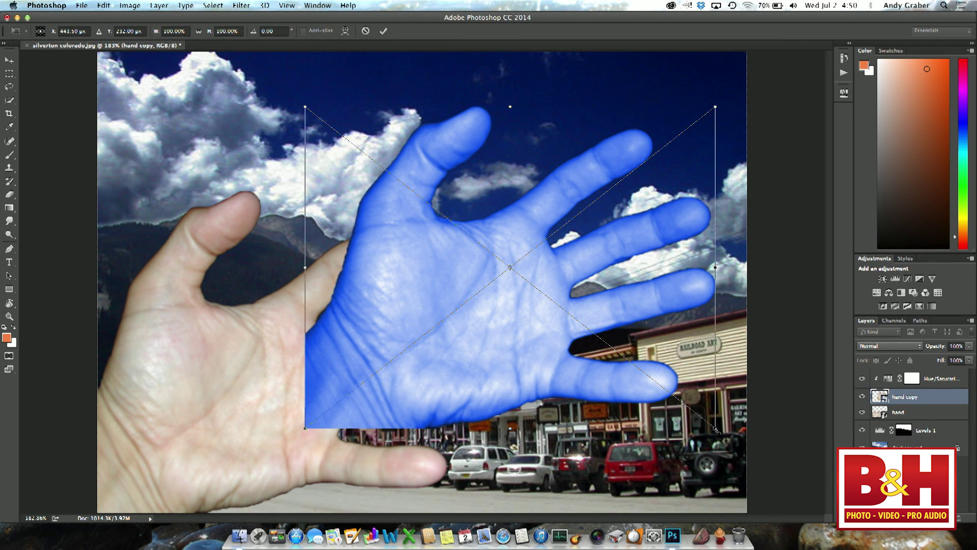
drag(710, 423, 532, 318)
drag(427, 238, 586, 372)
key(Return)
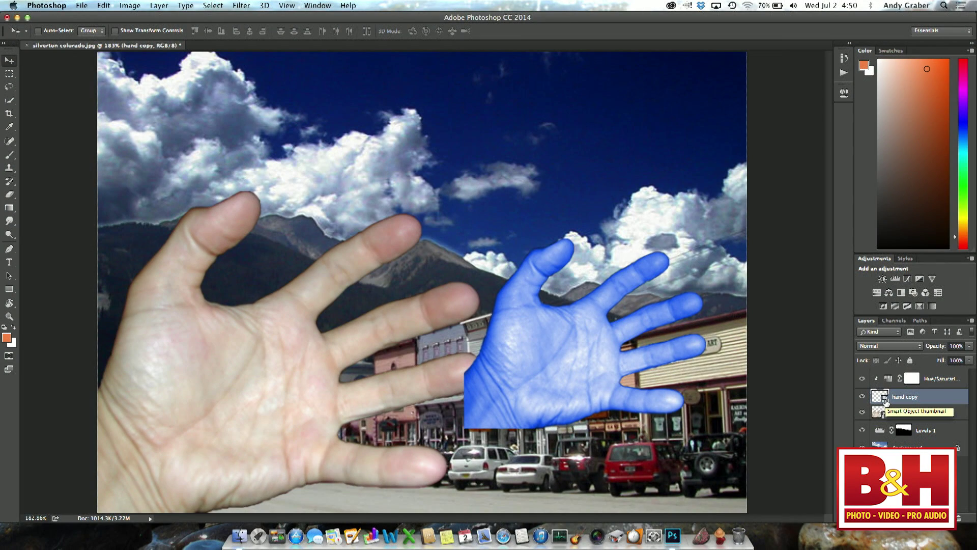
Step: Open the contents of the hand copy smart object and add a new empty layer above the hand
double_click(886, 400)
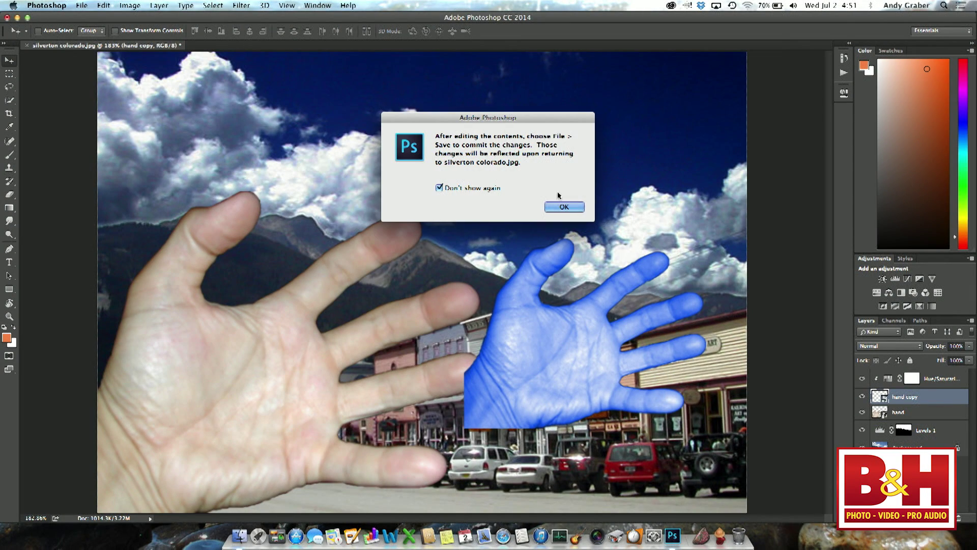
click(566, 207)
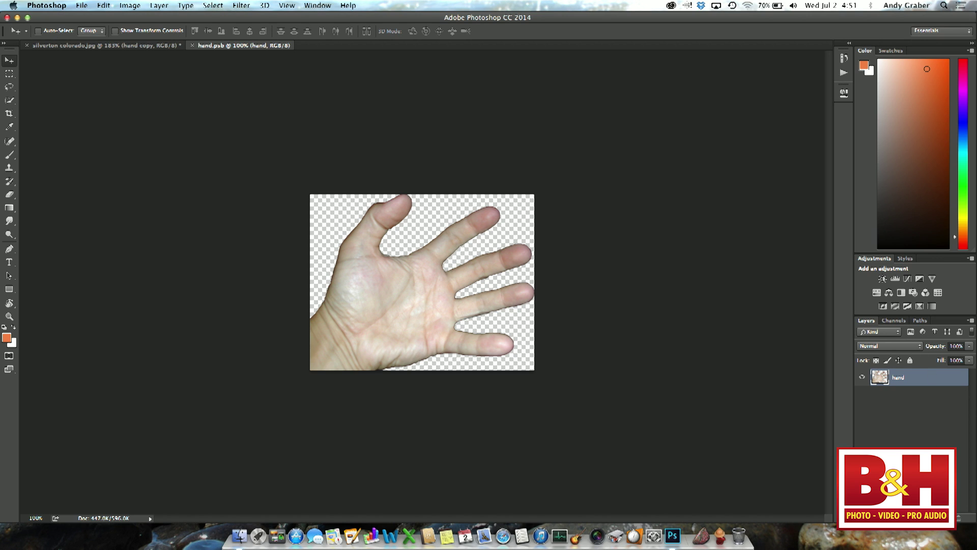
click(947, 517)
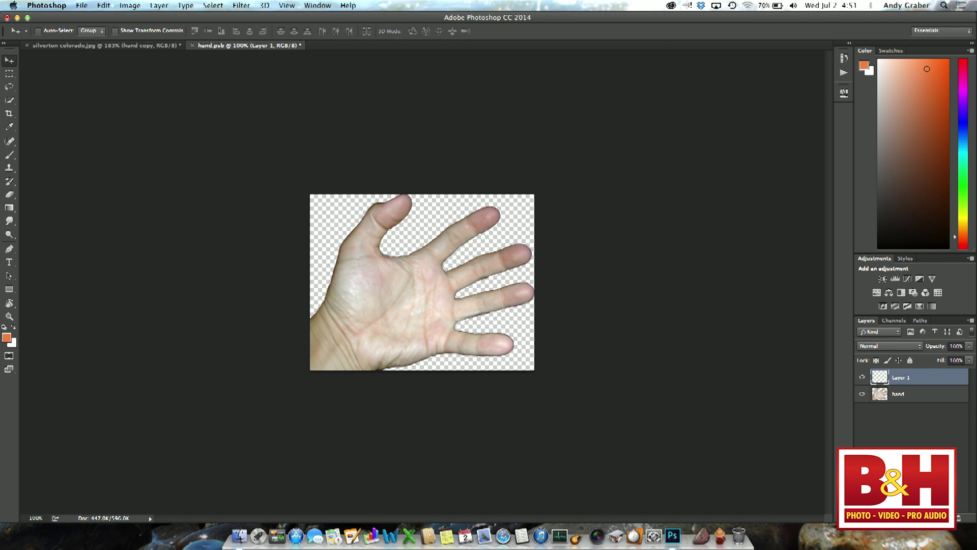
Step: Paint the letters AG in black across the palm on the new layer with a 15 px brush, and save the smart object's contents
click(11, 158)
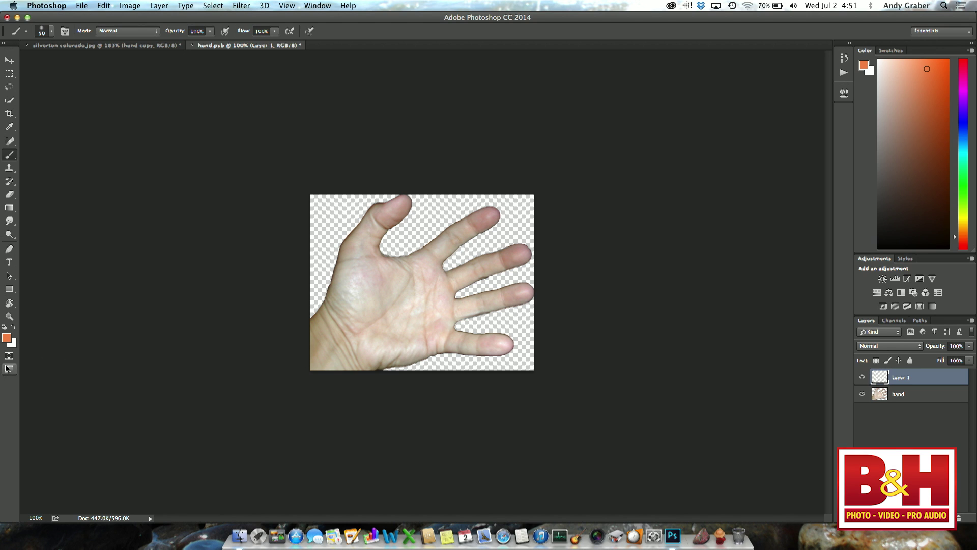
click(9, 316)
click(5, 326)
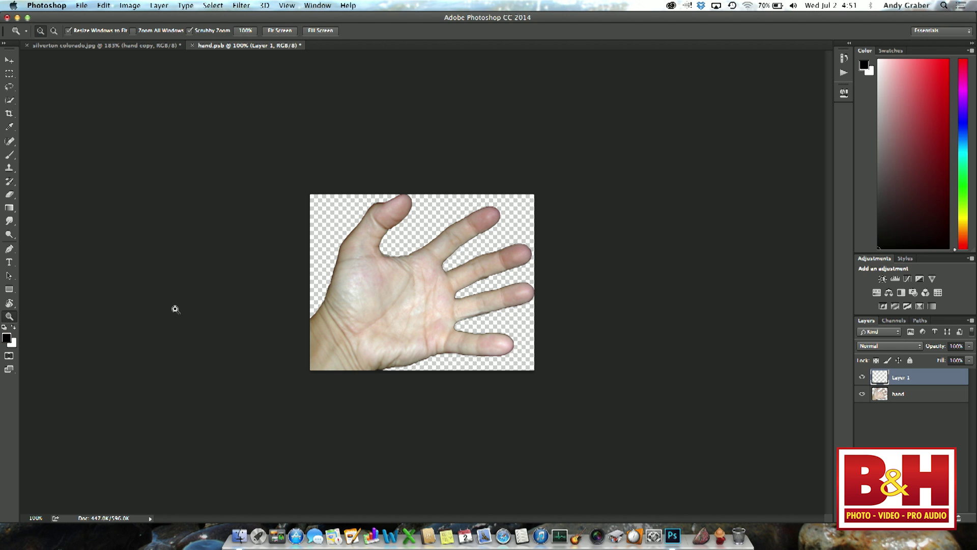
click(10, 155)
key([)
key([)
key([)
key([)
key([)
mouse_move(362, 313)
mouse_down()
mouse_move(373, 271)
mouse_move(380, 319)
mouse_move(383, 303)
mouse_up()
mouse_move(416, 271)
mouse_down()
mouse_move(388, 295)
mouse_move(396, 310)
mouse_move(416, 313)
mouse_move(424, 304)
mouse_move(402, 294)
mouse_up()
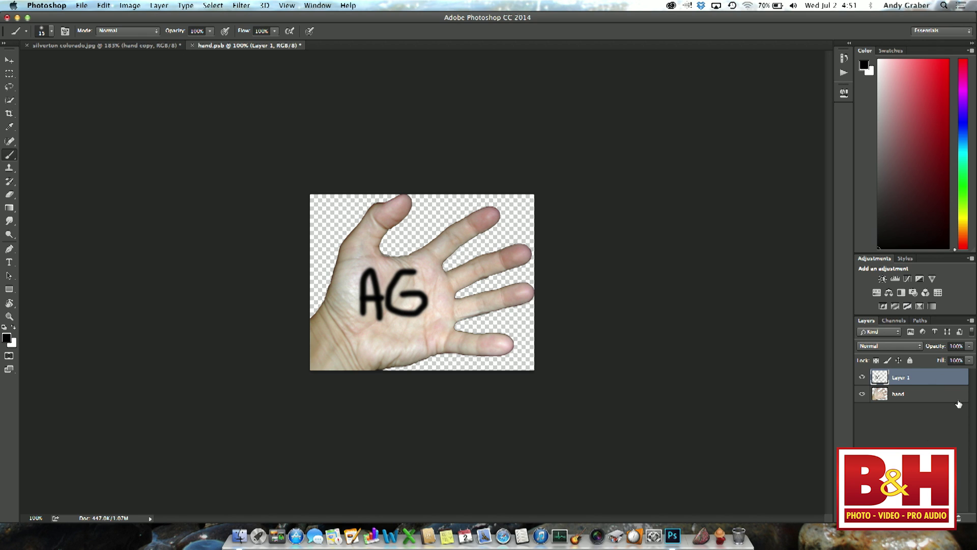
key(super+s)
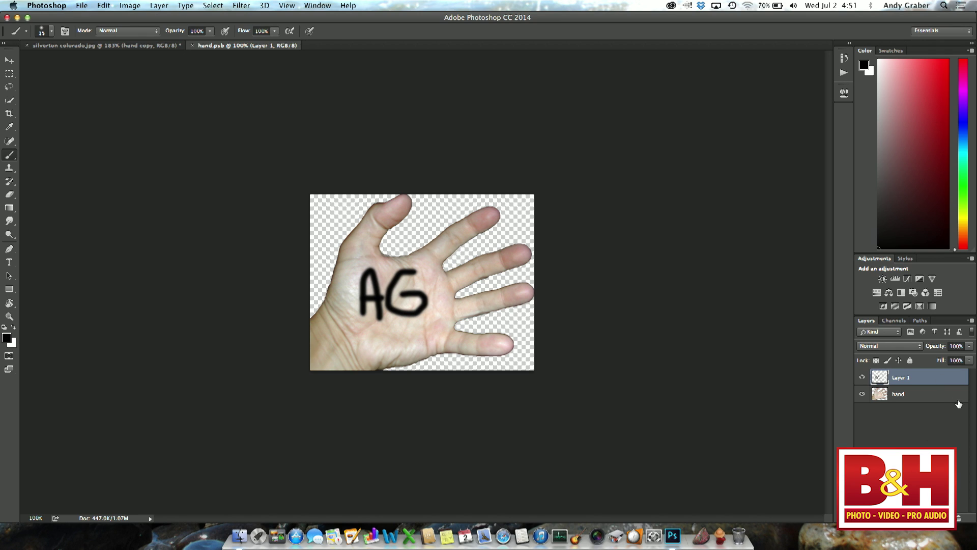
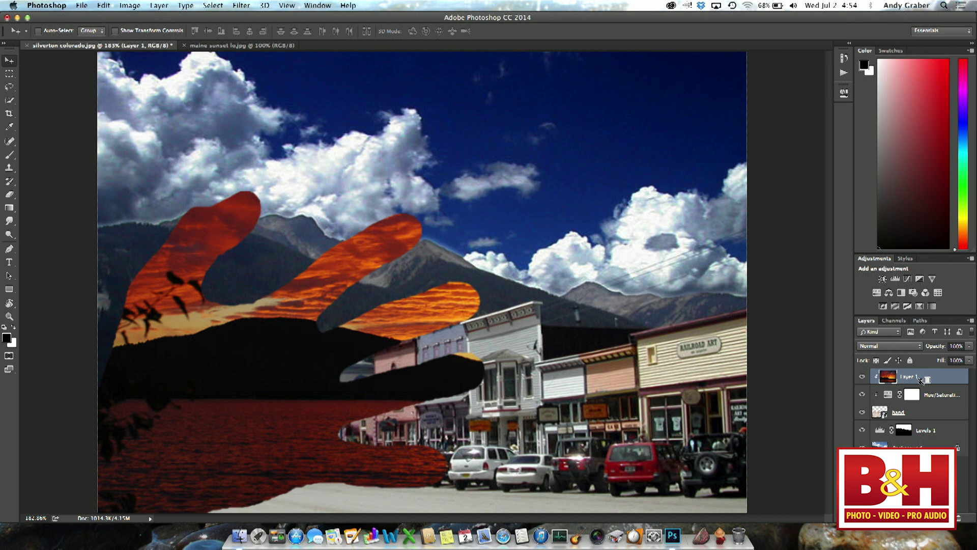
Step: Release the sunset layer from its clipping mask, shift it slightly up and left, and place it below the Levels 1 adjustment layer
alt+click(920, 380)
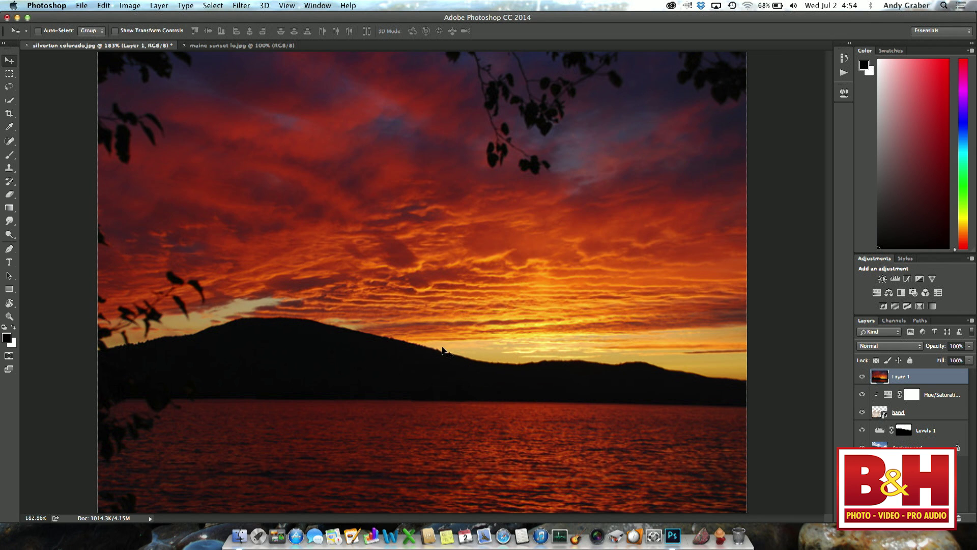
drag(439, 324, 416, 318)
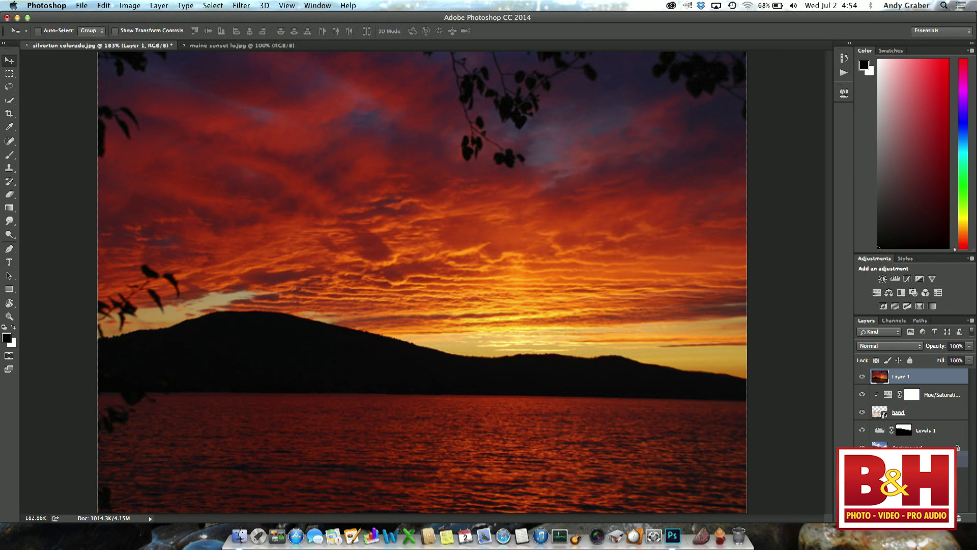
drag(911, 377, 925, 441)
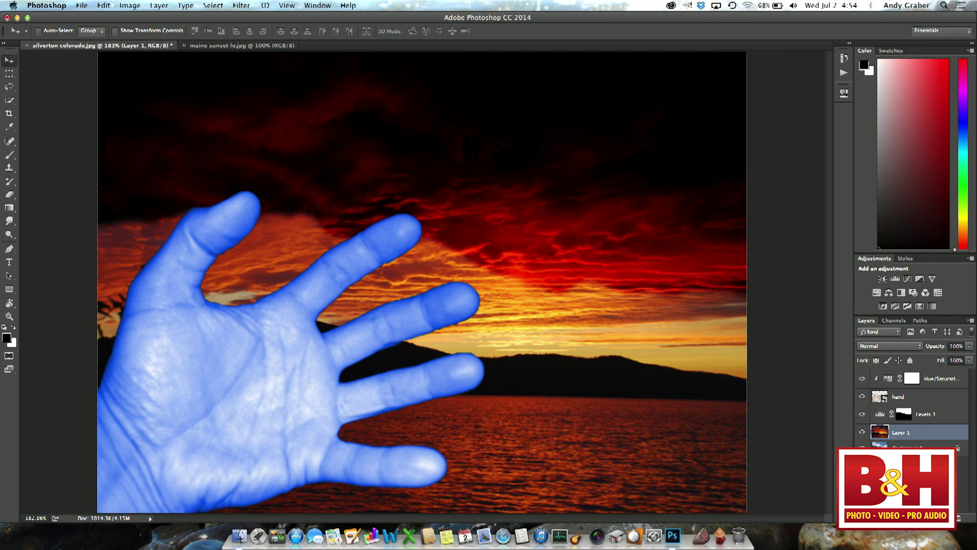
Step: Convert the Background into a regular layer named silverton and move it above the sunset layer
double_click(906, 446)
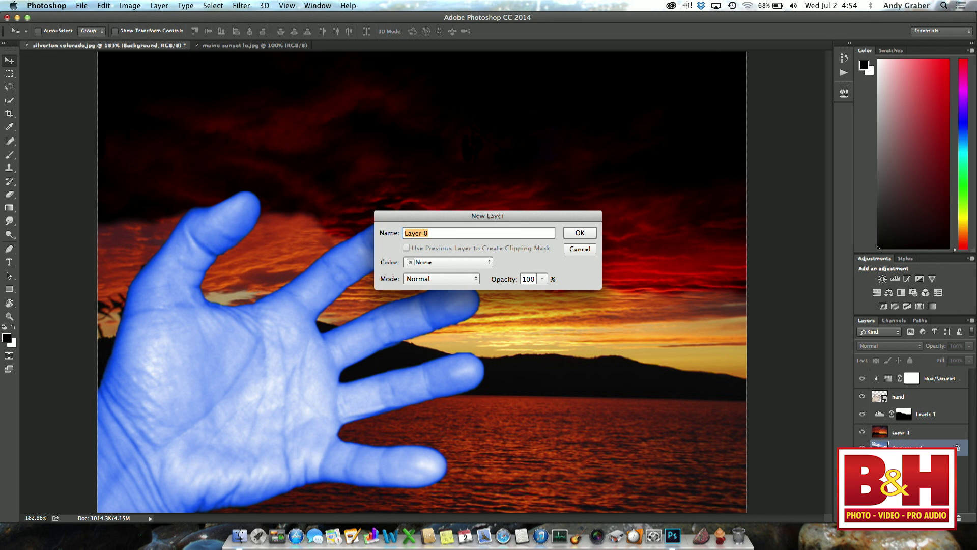
text(silverton)
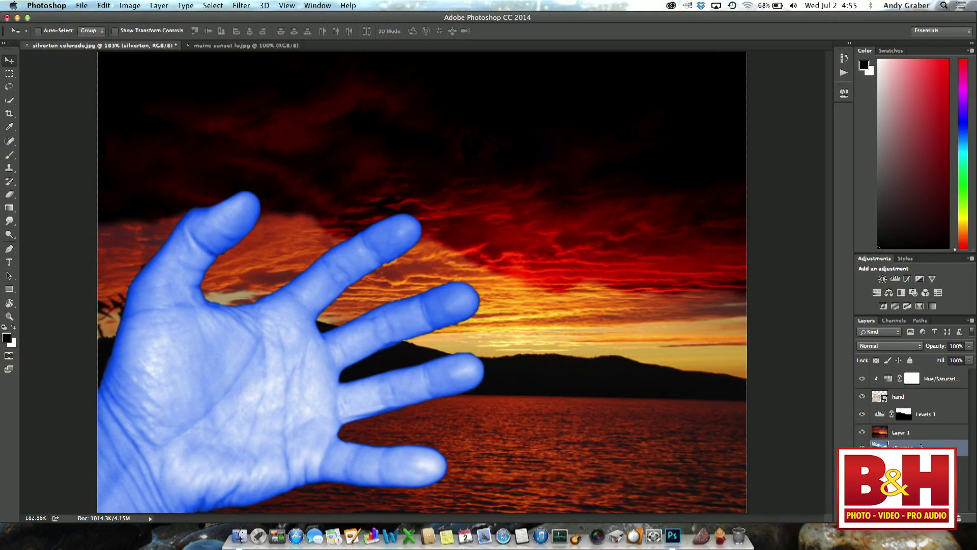
drag(921, 446, 922, 427)
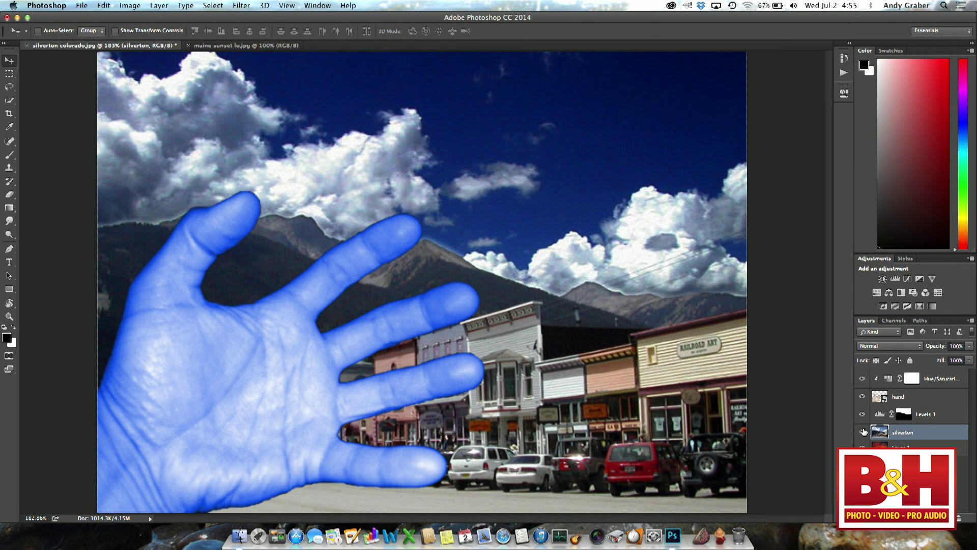
Step: Hide the silverton and Levels 1 layers and shift the sunset photo slightly to the left and down
click(863, 431)
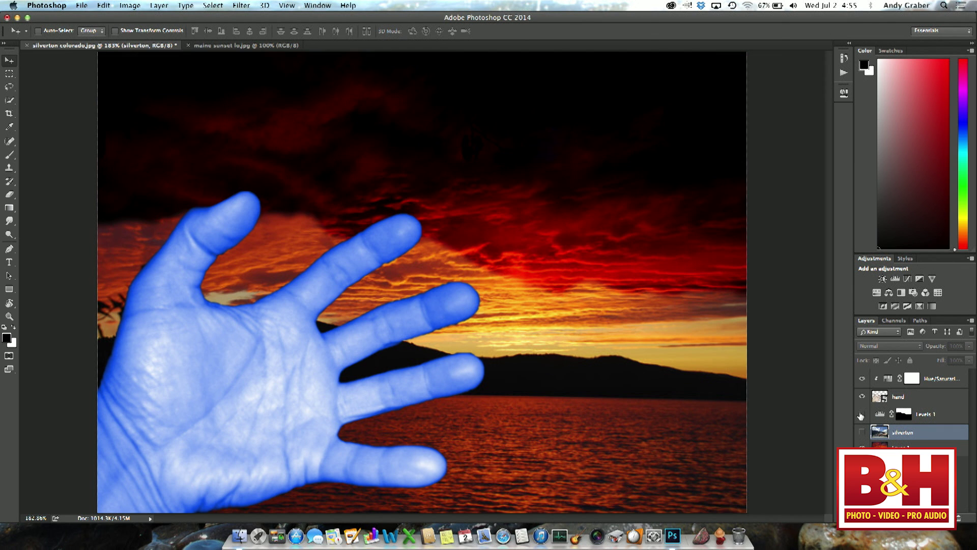
click(860, 415)
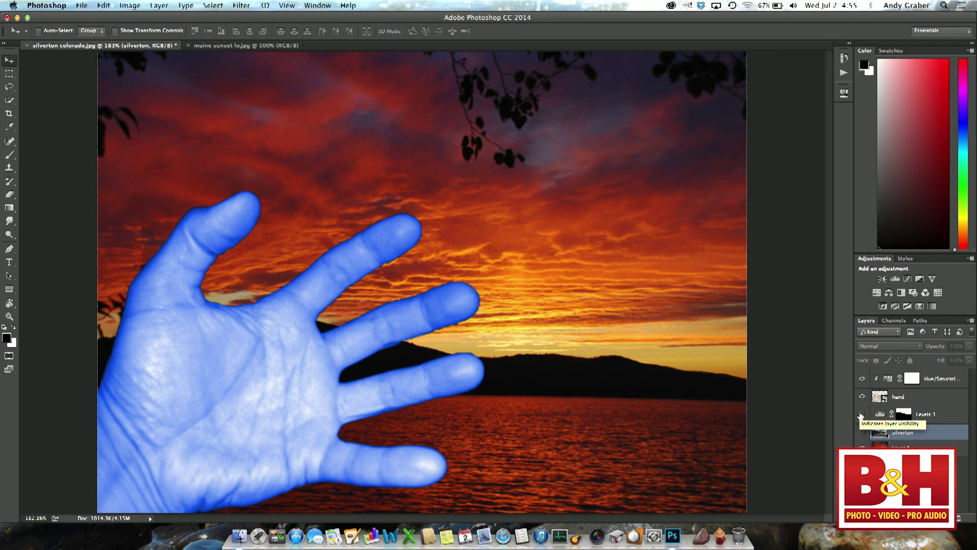
click(893, 447)
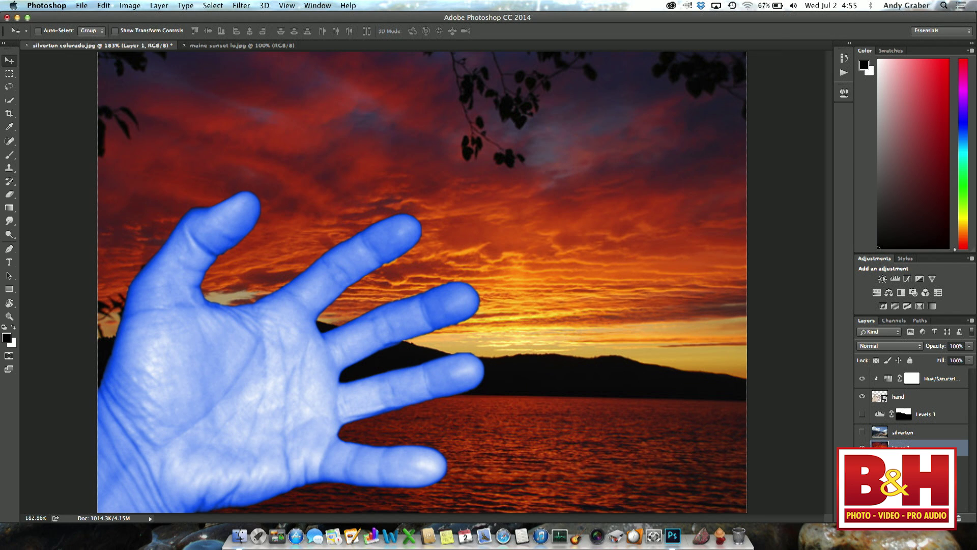
mouse_move(625, 374)
mouse_down()
mouse_move(608, 349)
mouse_move(607, 379)
mouse_up()
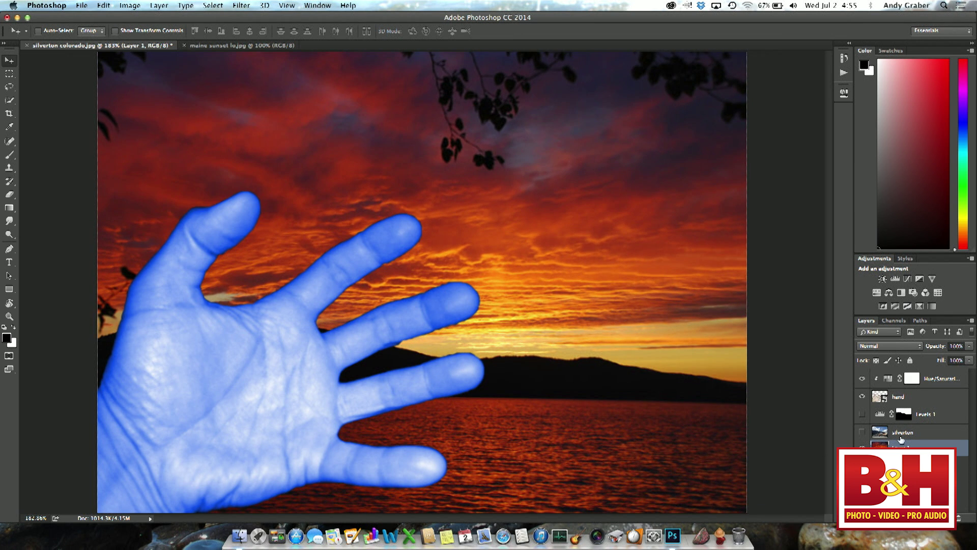
Step: Turn the sunset layer into the document's new Background layer
right_click(927, 447)
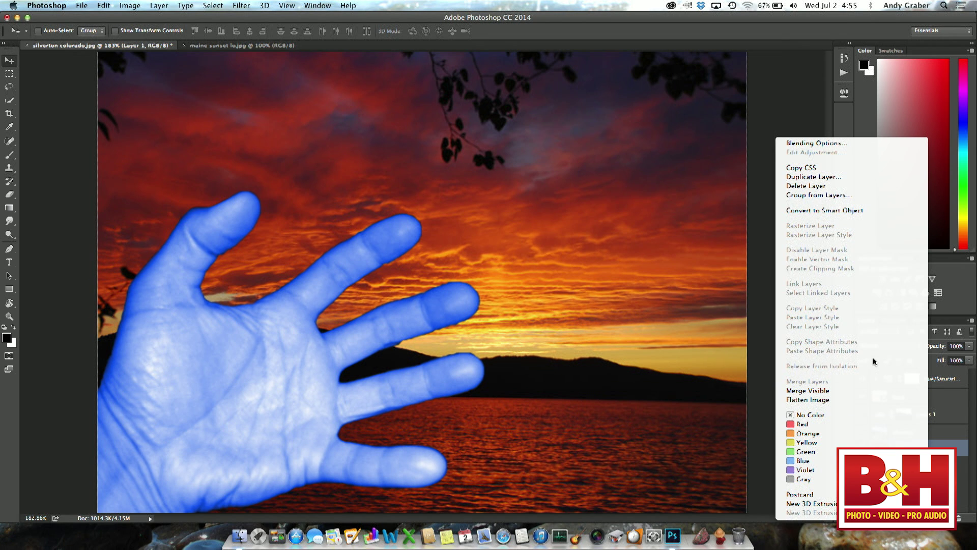
click(164, 7)
click(164, 7)
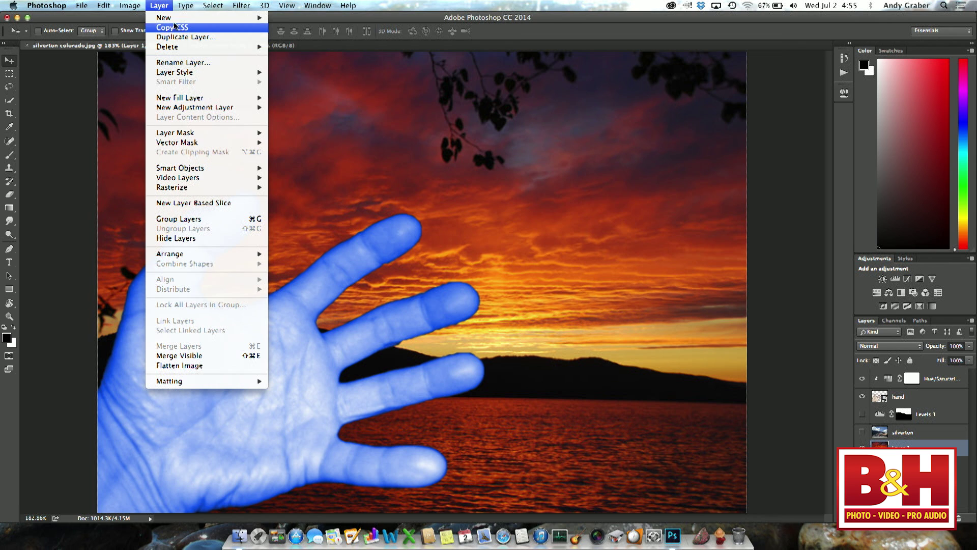
mouse_move(170, 19)
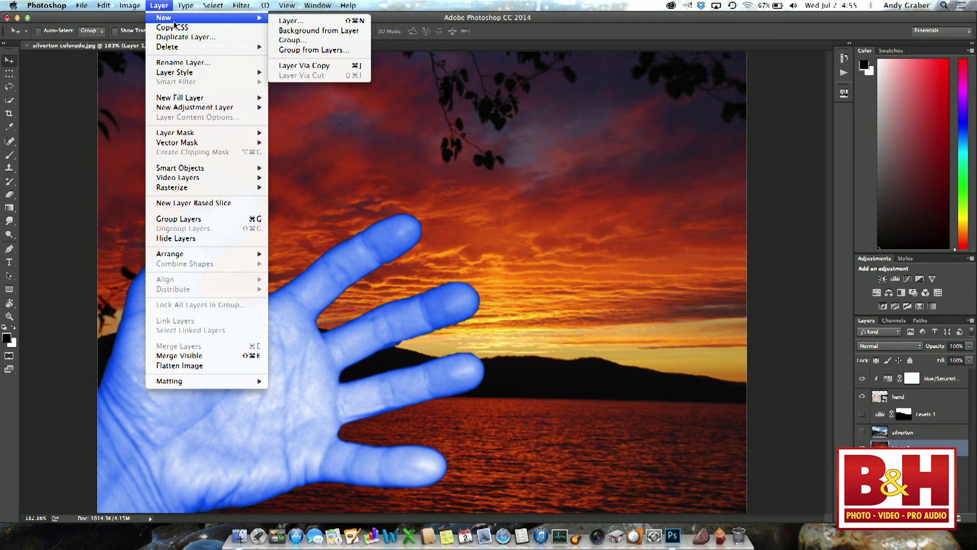
click(304, 31)
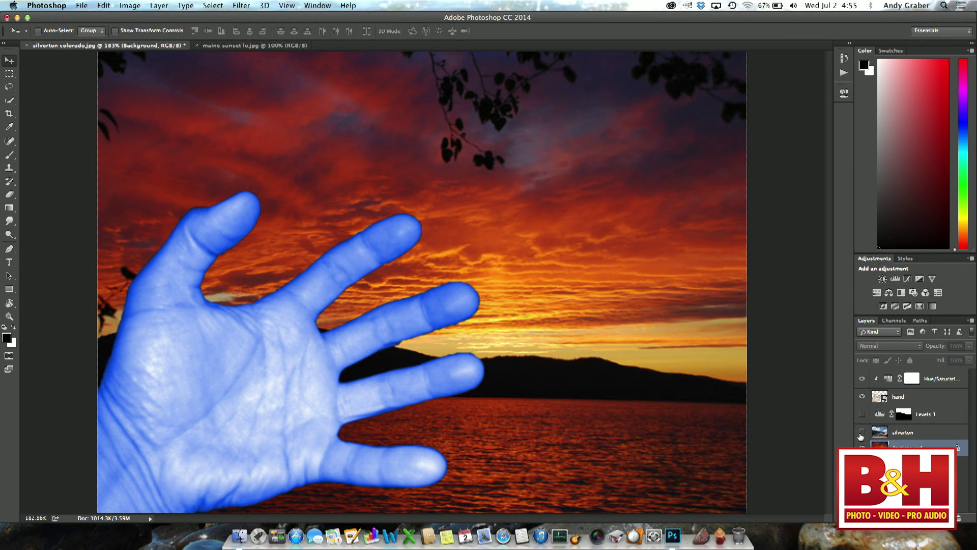
Step: Show the silverton and Levels 1 layers again and set the silverton layer's blend mode to Lighten
drag(862, 431, 864, 421)
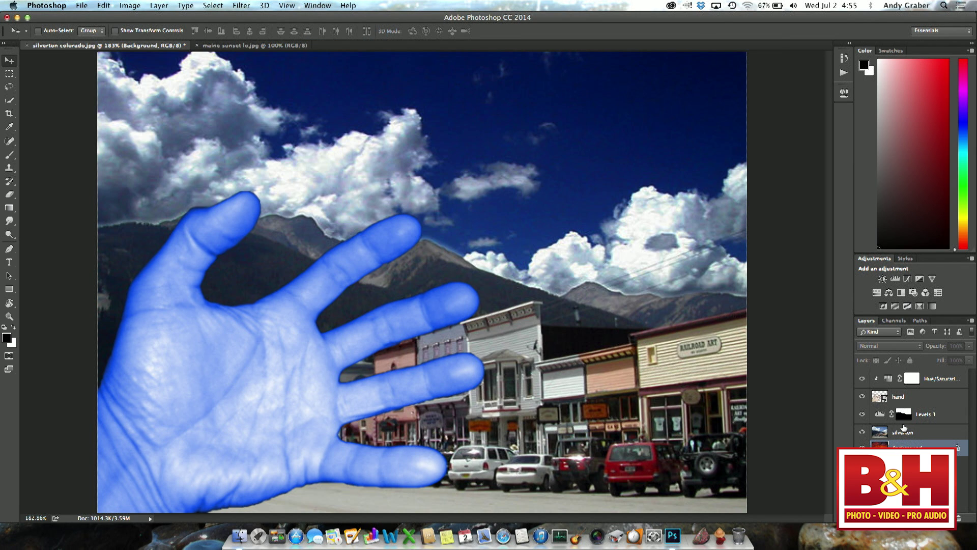
click(904, 432)
click(892, 346)
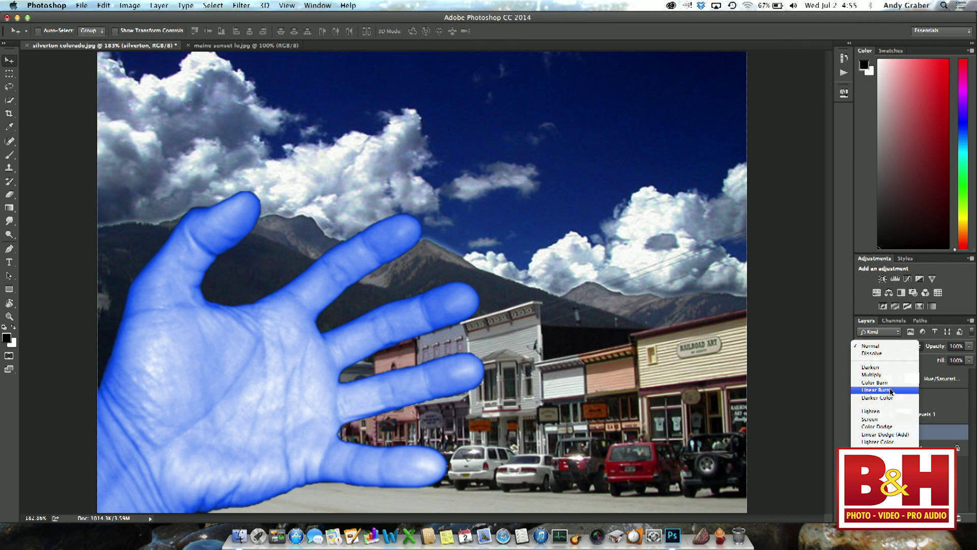
click(887, 412)
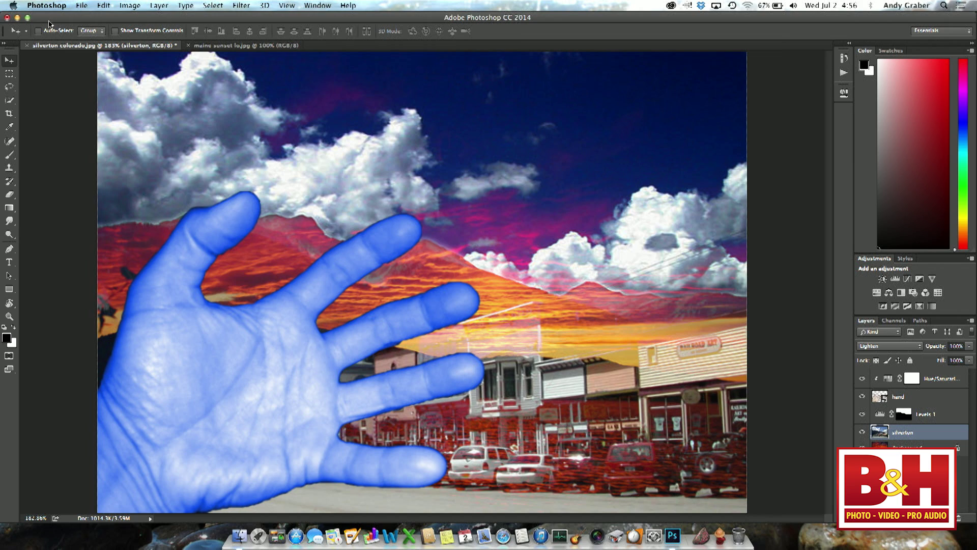
Step: Switch to Finder, go to the tone folder inside 2 adjustments, and open neptune original.jpg in Photoshop
mouse_move(976, 0)
click(454, 26)
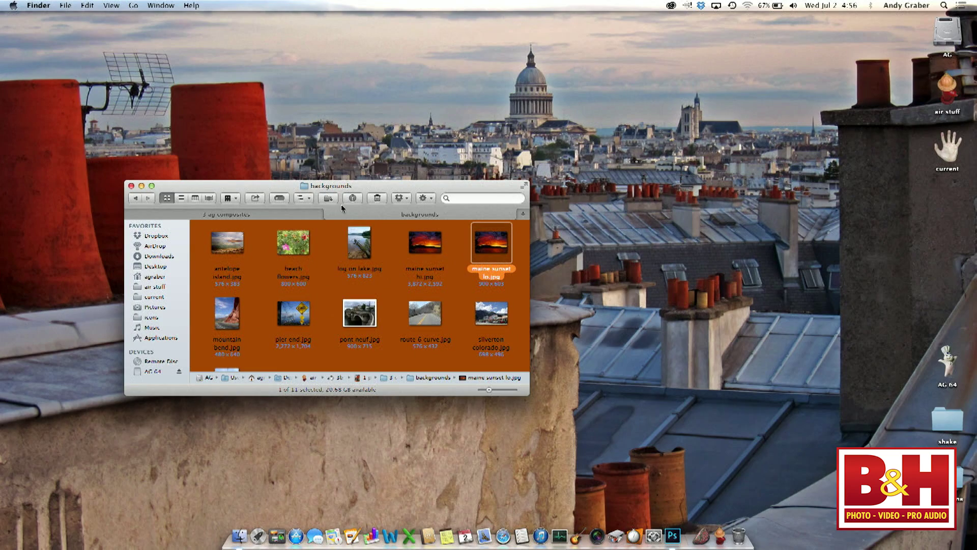
click(136, 199)
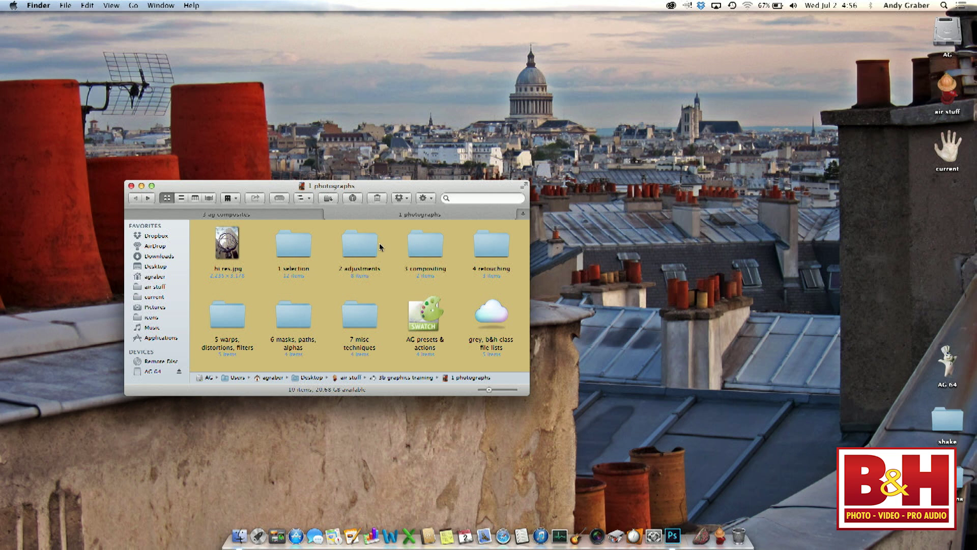
double_click(363, 248)
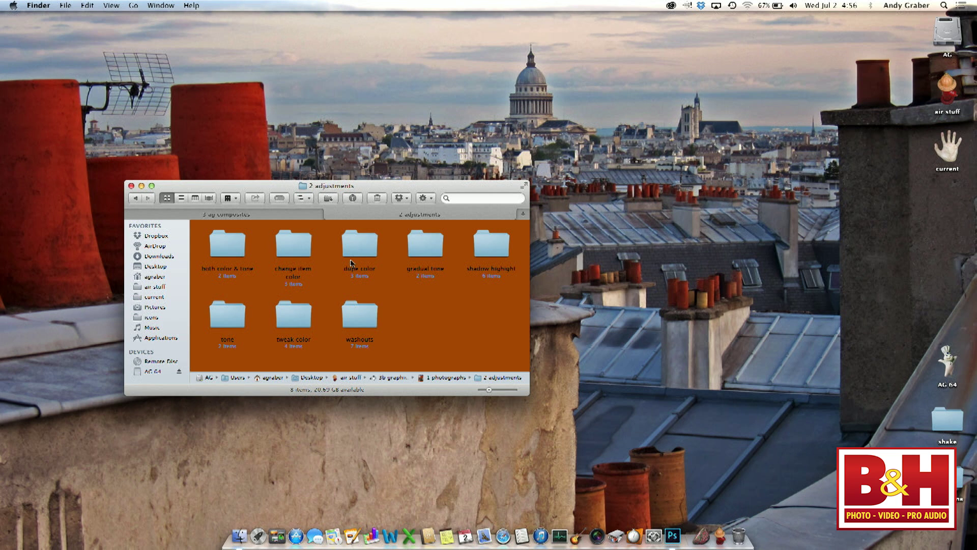
double_click(232, 325)
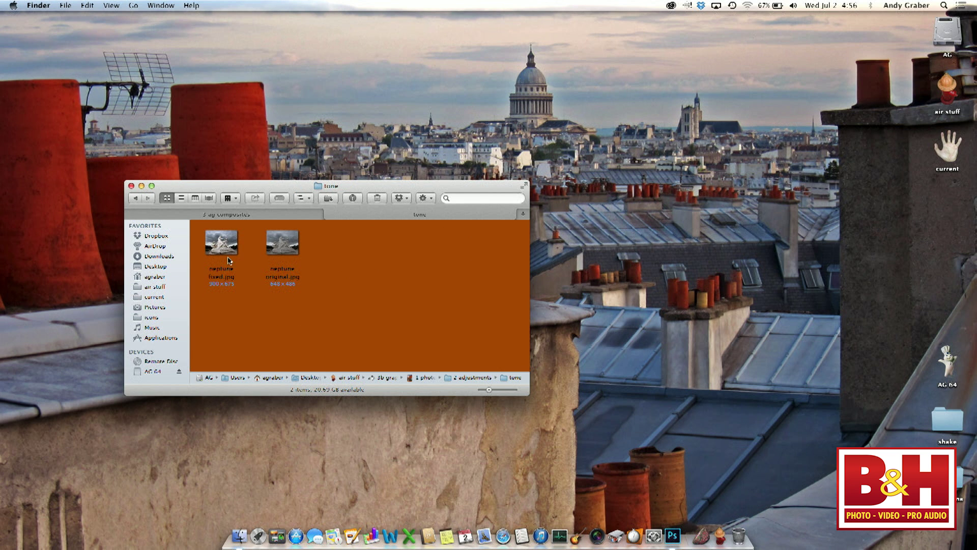
click(277, 253)
double_click(278, 252)
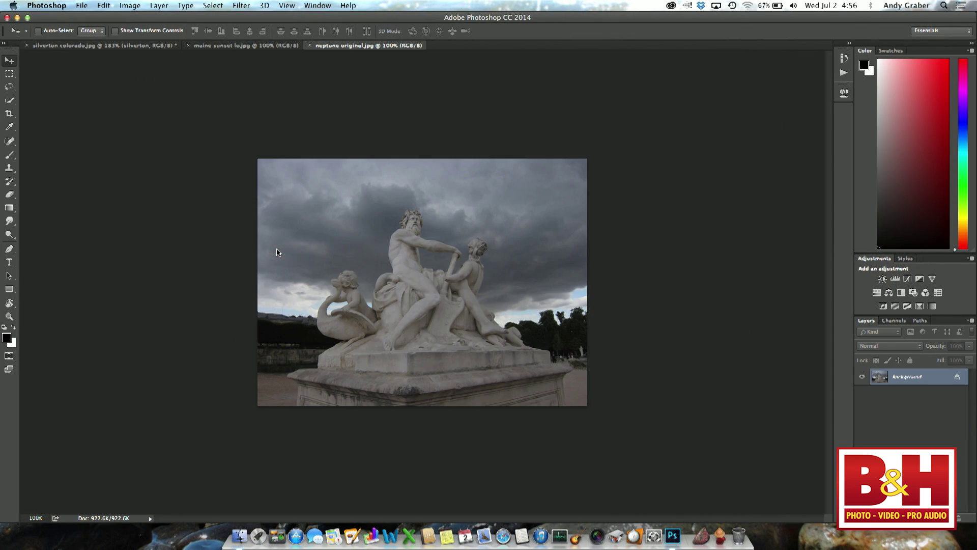
Step: Try a Brightness/Contrast adjustment layer with increased brightness on the statue photo
key(super+0)
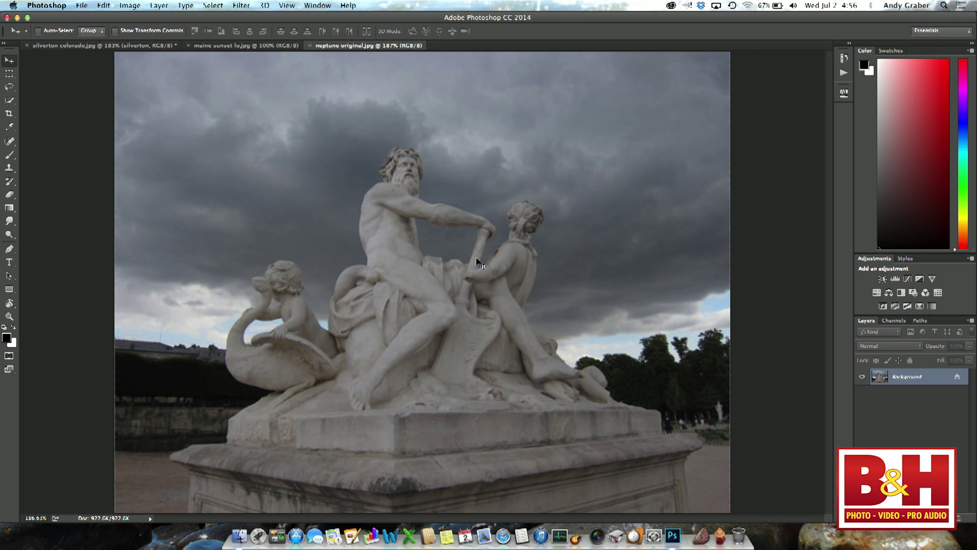
click(881, 280)
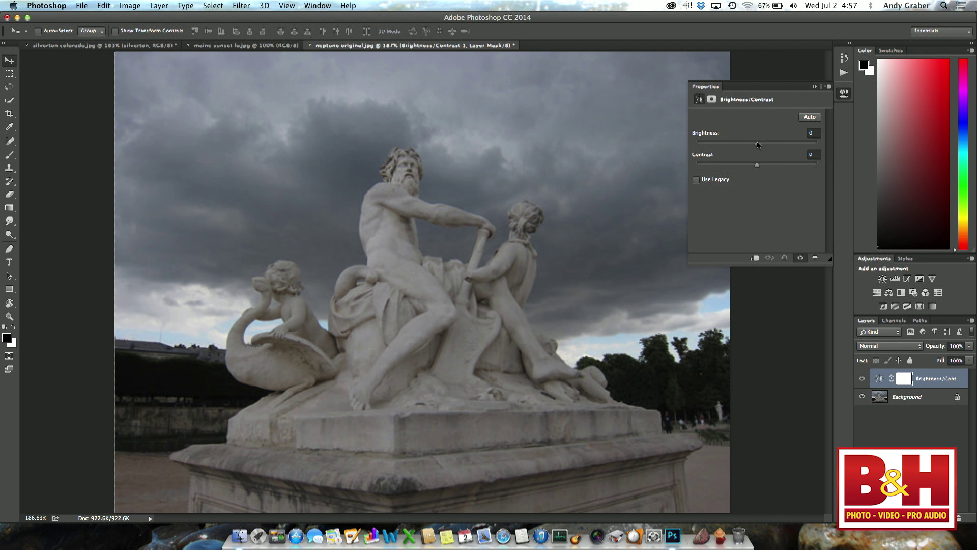
mouse_move(758, 145)
mouse_down()
mouse_move(793, 147)
mouse_move(776, 146)
mouse_up()
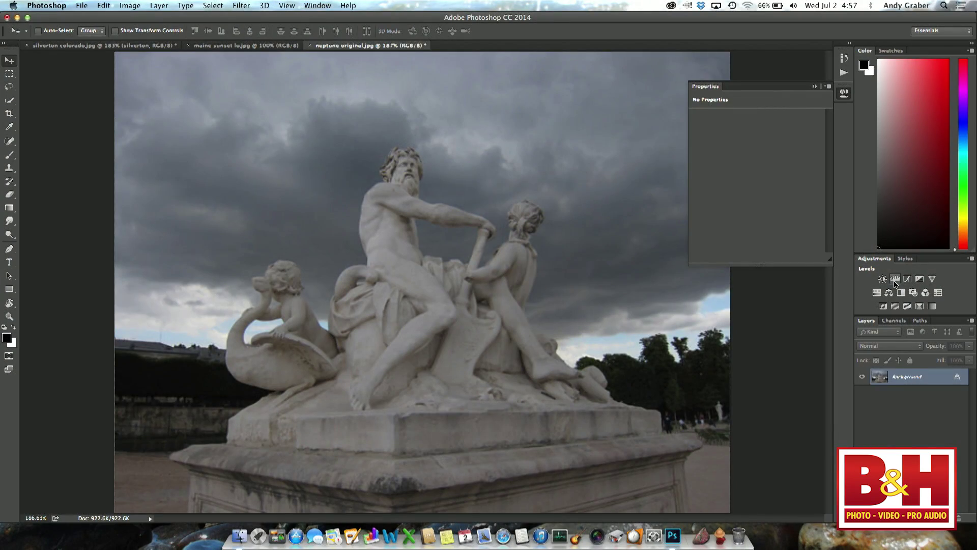
Step: Add a Levels adjustment layer to the statue photo and set its shadow input level to 11
click(894, 280)
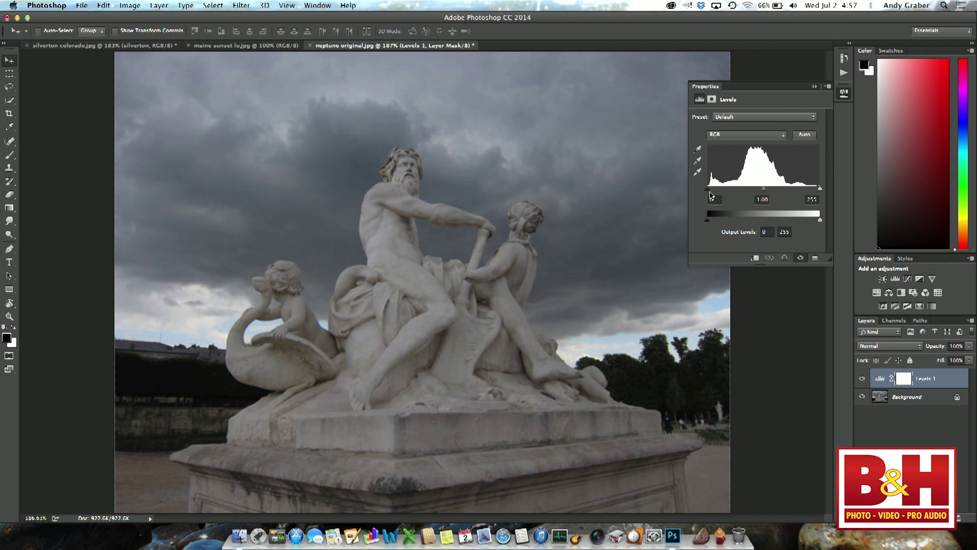
mouse_move(708, 190)
mouse_down()
mouse_move(721, 191)
mouse_move(712, 193)
mouse_up()
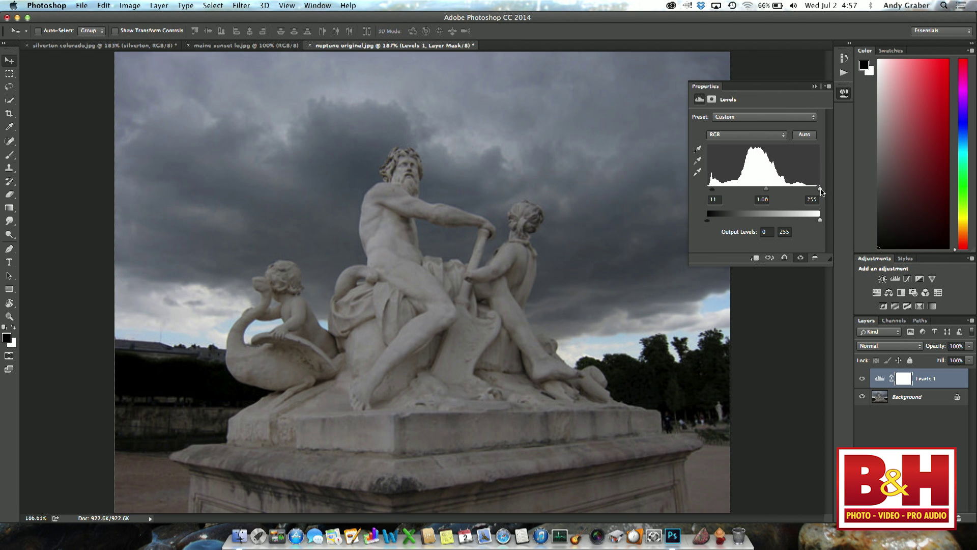
Step: Set the Levels adjustment's white input to 199 and fine-tune the midtone level of the statue photo
drag(821, 192, 795, 192)
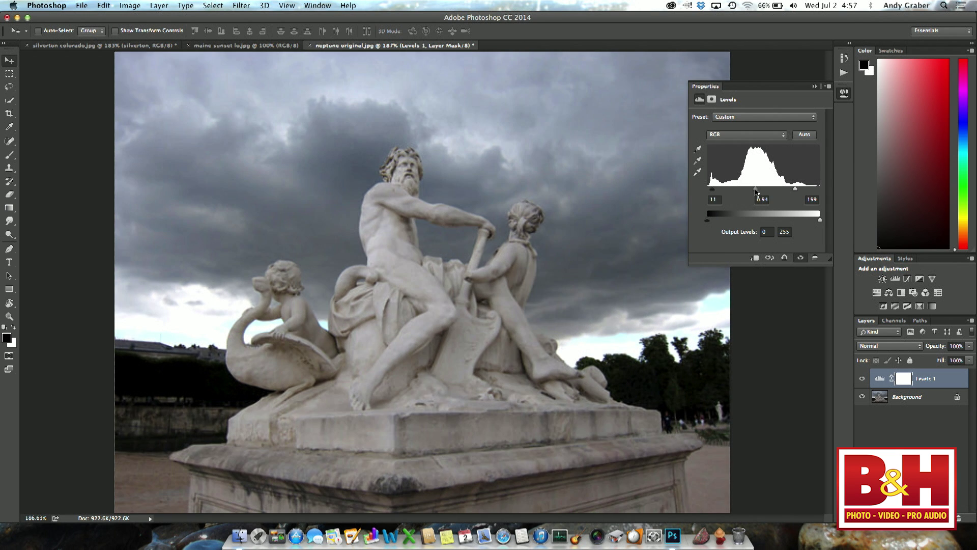
mouse_move(756, 192)
mouse_down()
mouse_move(744, 193)
mouse_move(762, 194)
mouse_up()
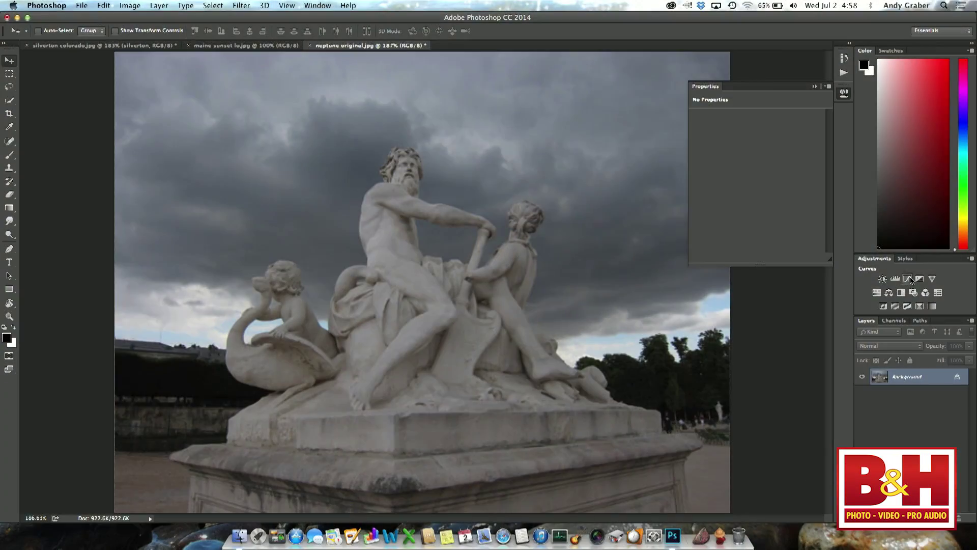
Step: Add a Curves adjustment to the statue photo, pull the black and white points inward, and darken the midtones slightly with a curve point
click(909, 279)
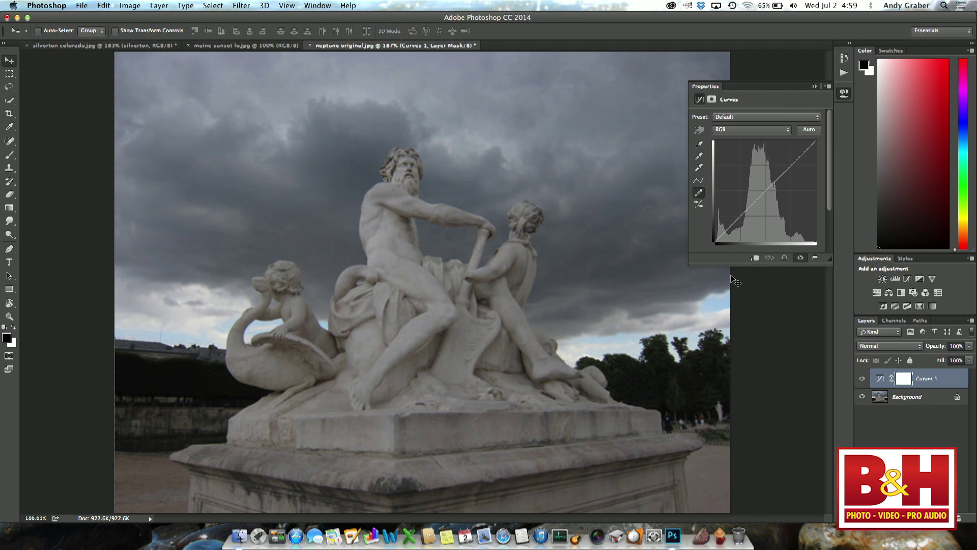
click(699, 181)
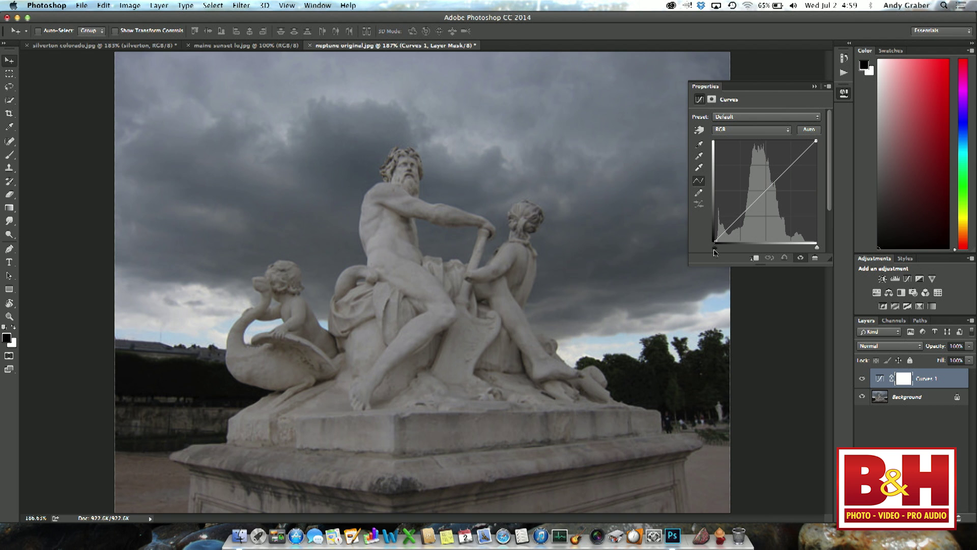
drag(714, 250, 724, 252)
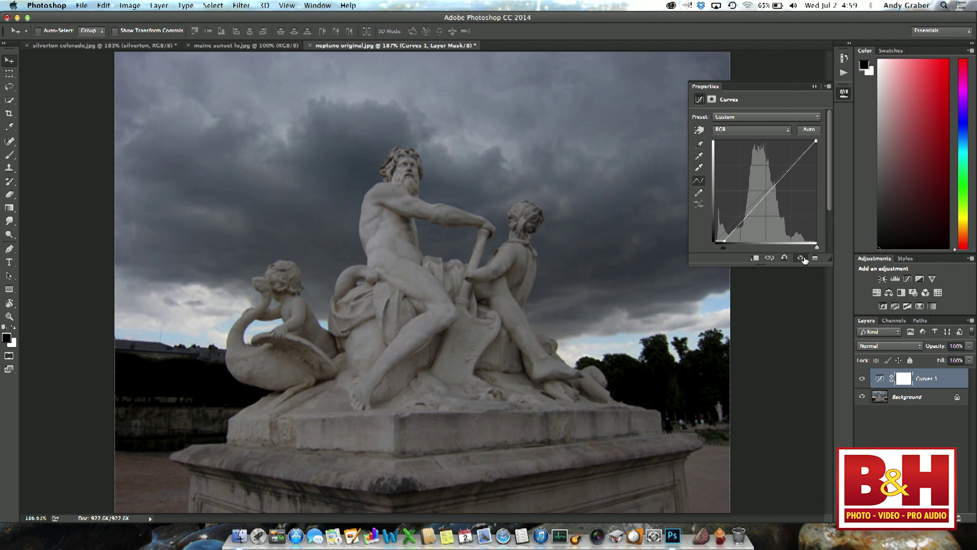
drag(817, 250, 803, 250)
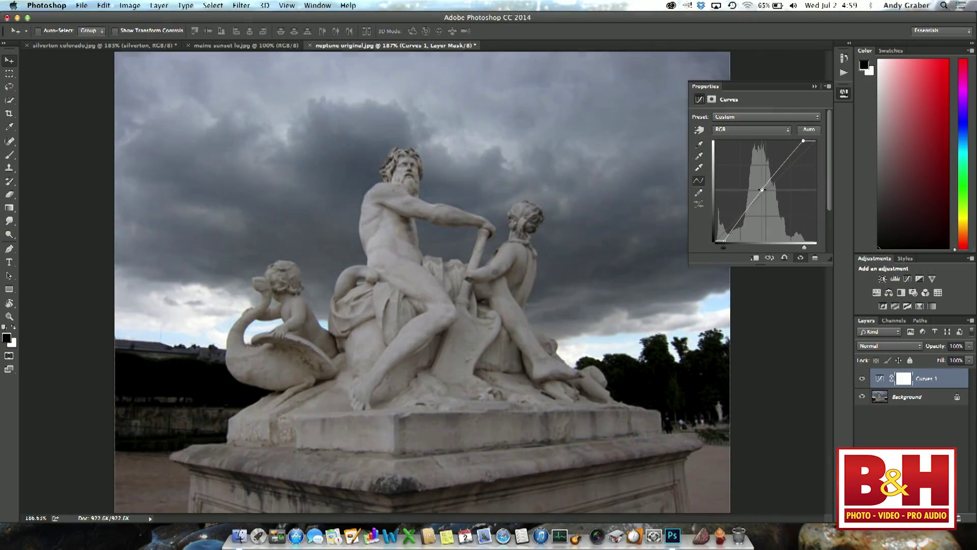
mouse_move(764, 192)
mouse_down()
mouse_move(775, 206)
mouse_move(763, 220)
mouse_move(767, 196)
mouse_up()
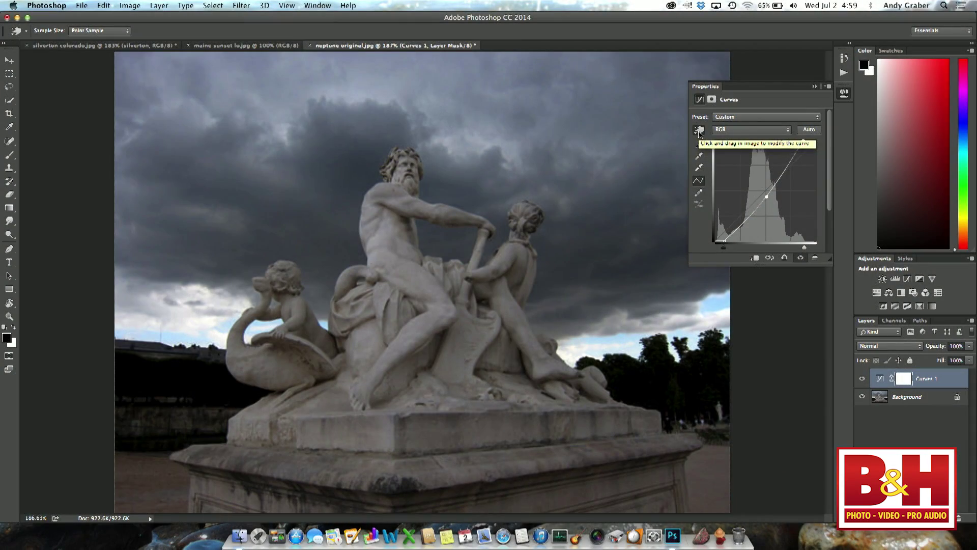
Step: Use the Curves on-image adjustment to sample the statue's body and raise that tone strongly on the curve
click(699, 131)
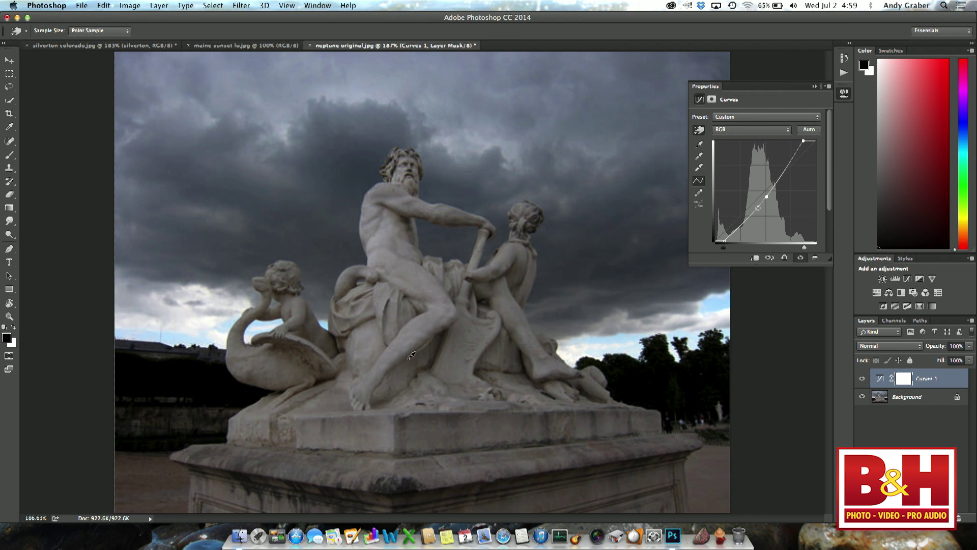
click(417, 275)
drag(417, 276, 415, 277)
key(Up)
key(Up)
key(Up)
key(Up)
key(Up)
key(Up)
key(Up)
key(Up)
key(Up)
key(Up)
key(Up)
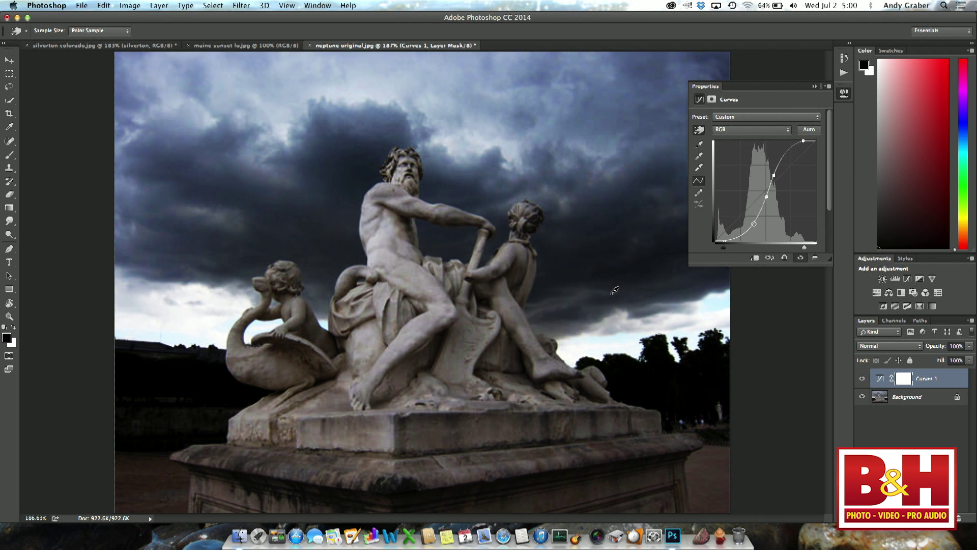
Step: Lower the statue's tone point to soften the contrast and add a curve point sampled from the bright sky near the horizon
key(Down)
key(Down)
key(Down)
key(Down)
key(Down)
key(Down)
key(Down)
key(Down)
key(Down)
key(Down)
key(Down)
key(Down)
key(Down)
key(Down)
key(Down)
key(Down)
key(Down)
key(Down)
key(Down)
key(Down)
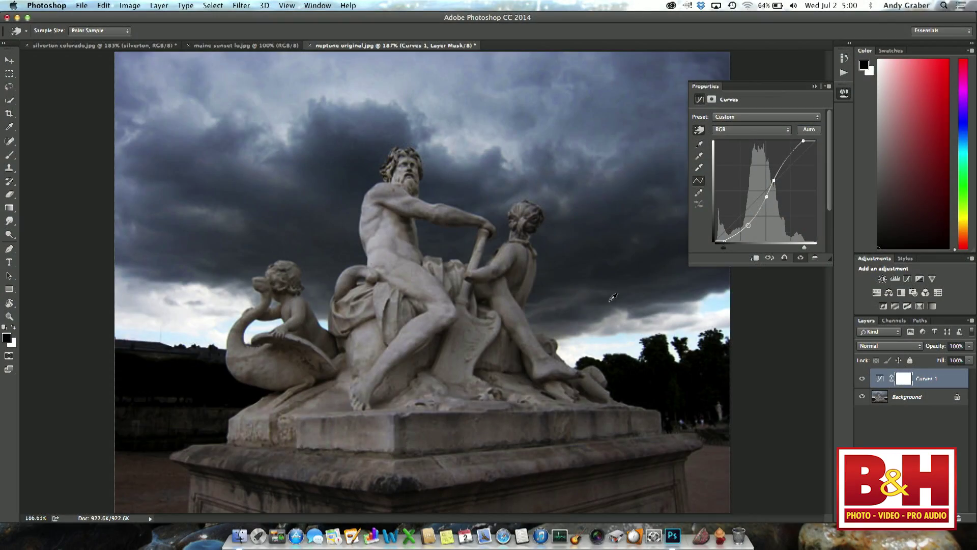
click(613, 342)
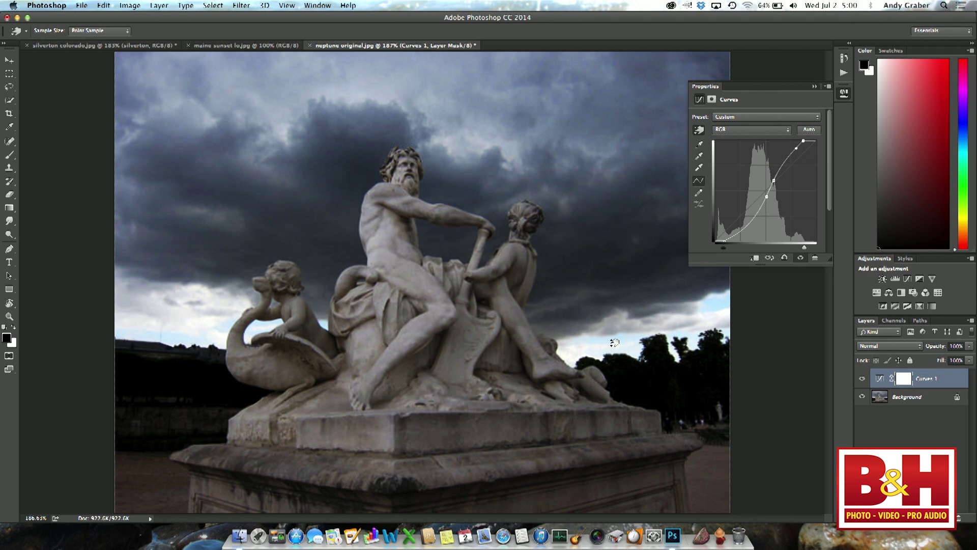
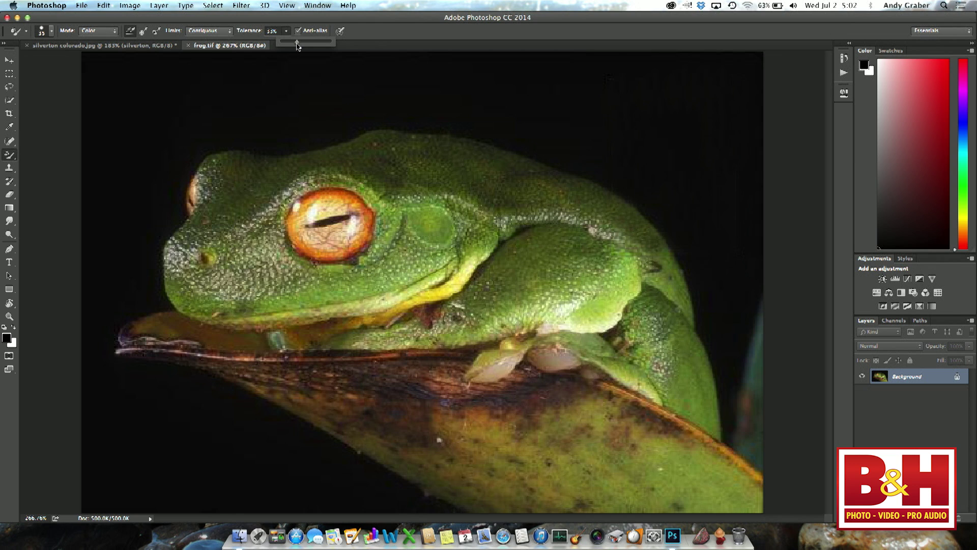
Step: Set the Color Replacement tolerance to 36% and sample orange from the rim of the frog's eye as the foreground color
click(288, 31)
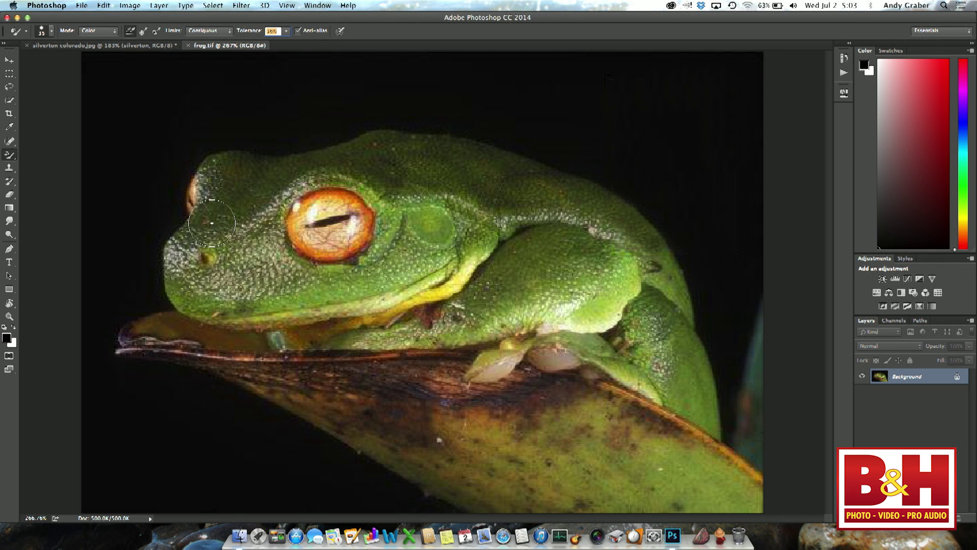
click(8, 338)
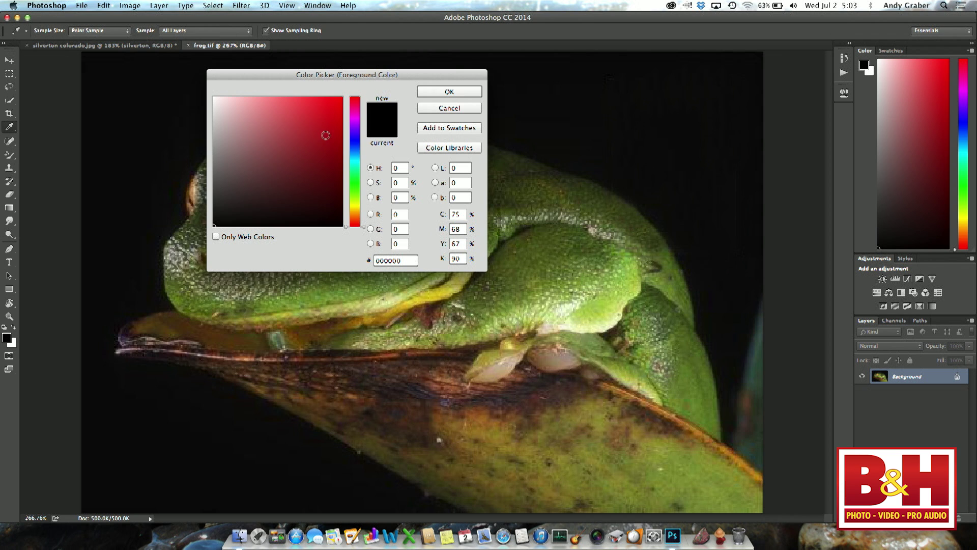
click(434, 108)
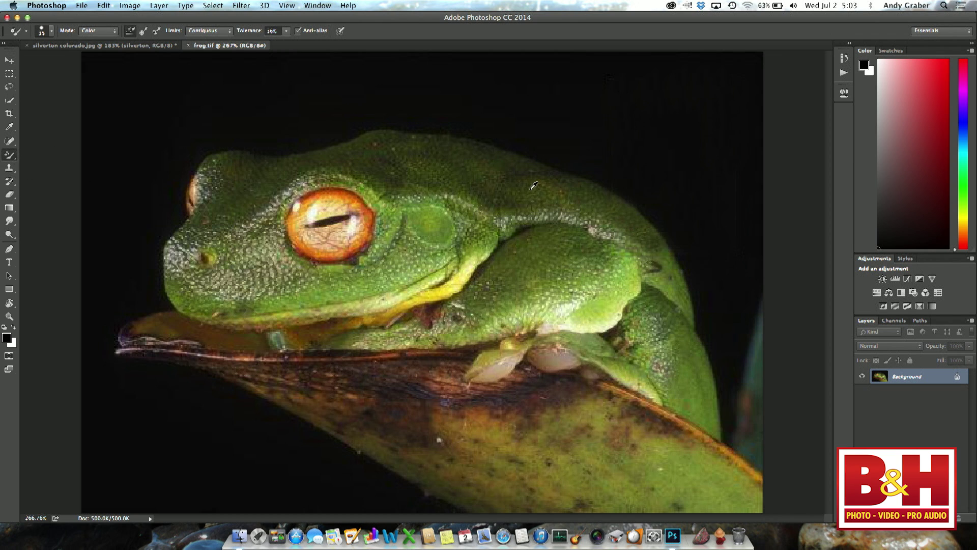
alt+click(367, 234)
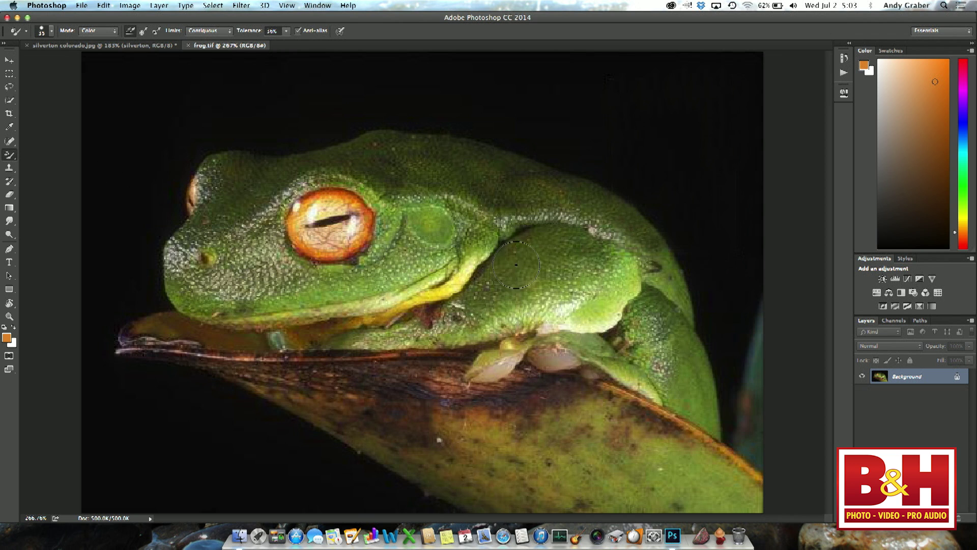
Step: Try painting the sampled orange over the frog's back, legs and the leaf with Color Replacement, and undo the strokes
mouse_move(453, 194)
mouse_down()
mouse_move(548, 255)
mouse_move(461, 174)
mouse_move(547, 233)
mouse_move(502, 197)
mouse_move(593, 278)
mouse_move(567, 255)
mouse_move(577, 266)
mouse_move(599, 256)
mouse_move(537, 196)
mouse_move(609, 251)
mouse_move(538, 200)
mouse_move(553, 219)
mouse_move(458, 213)
mouse_move(550, 278)
mouse_move(439, 225)
mouse_move(510, 259)
mouse_move(449, 200)
mouse_move(486, 202)
mouse_move(479, 178)
mouse_move(525, 195)
mouse_move(495, 176)
mouse_move(563, 192)
mouse_move(454, 141)
mouse_move(475, 161)
mouse_move(409, 149)
mouse_move(433, 129)
mouse_move(539, 113)
mouse_move(515, 96)
mouse_move(485, 102)
mouse_move(514, 94)
mouse_move(448, 94)
mouse_move(523, 102)
mouse_move(567, 141)
mouse_move(521, 104)
mouse_move(478, 91)
mouse_move(422, 97)
mouse_up()
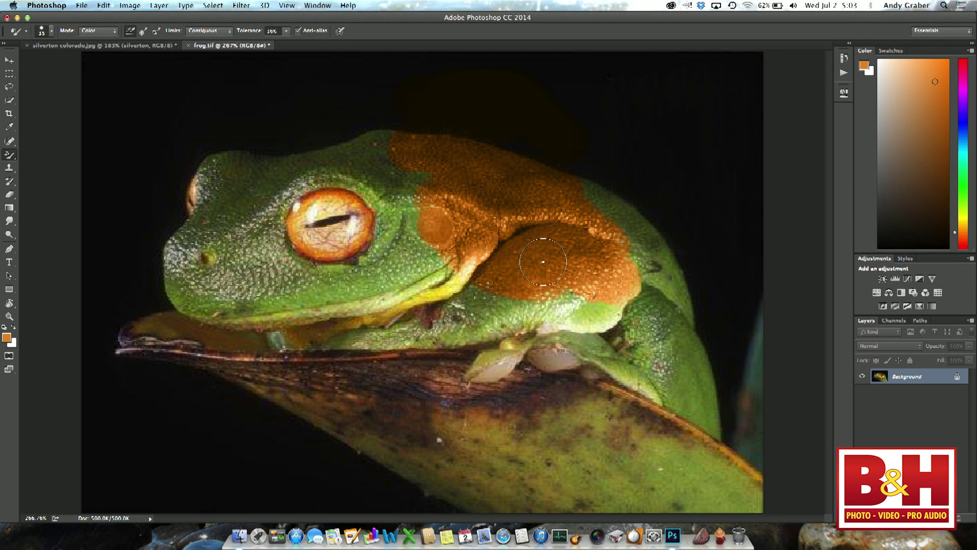
mouse_move(682, 398)
mouse_down()
mouse_move(682, 361)
mouse_move(703, 412)
mouse_move(511, 344)
mouse_move(670, 428)
mouse_move(594, 440)
mouse_move(642, 454)
mouse_move(575, 430)
mouse_move(618, 465)
mouse_up()
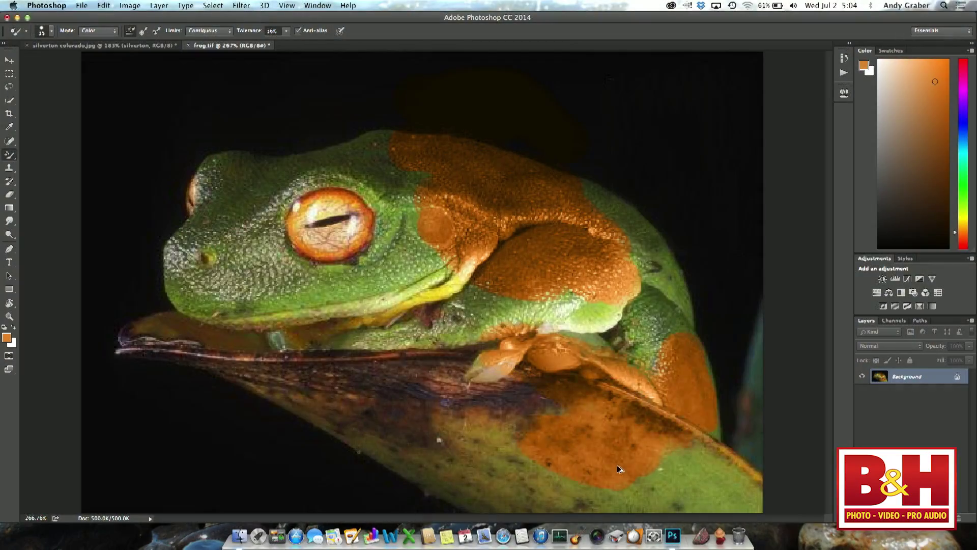
key(super+alt+z)
key(super+alt+z)
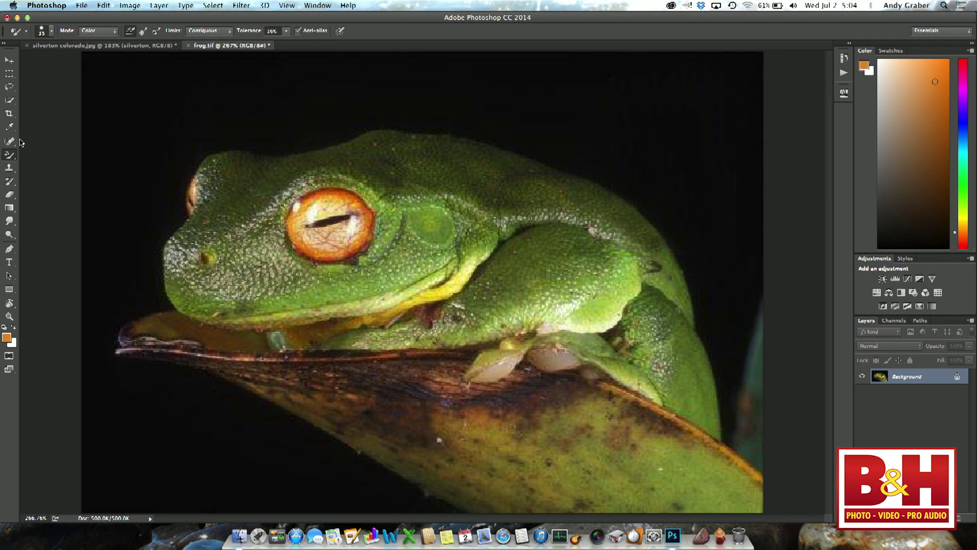
Step: Select the frog's whole body down to the leaf edge with Quick Selection, using a smaller brush and leaving out both eyes
click(8, 101)
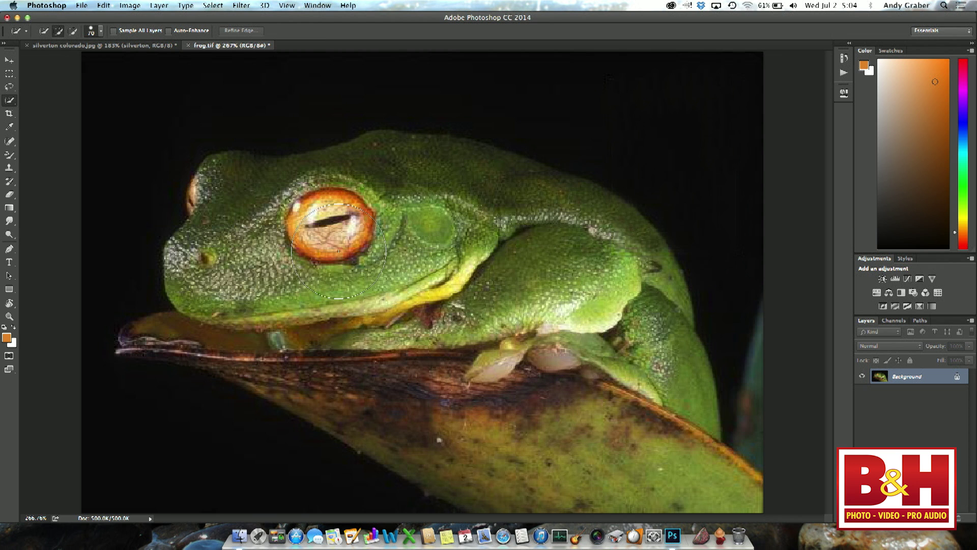
mouse_move(445, 221)
mouse_down()
mouse_move(504, 247)
mouse_move(628, 335)
mouse_move(611, 283)
mouse_move(581, 247)
mouse_move(509, 224)
mouse_up()
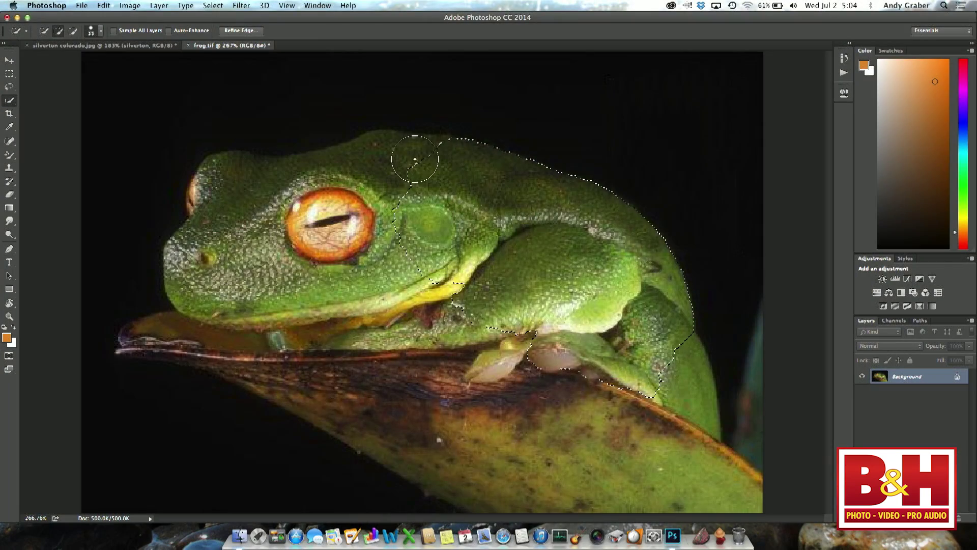
key(bracketleft)
key(bracketleft)
mouse_move(415, 159)
mouse_down()
mouse_move(411, 168)
mouse_move(285, 169)
mouse_move(235, 195)
mouse_move(231, 272)
mouse_move(214, 291)
mouse_move(192, 295)
mouse_move(181, 256)
mouse_move(254, 291)
mouse_move(313, 283)
mouse_move(242, 302)
mouse_move(318, 312)
mouse_move(257, 305)
mouse_move(321, 298)
mouse_move(235, 309)
mouse_move(335, 288)
mouse_up()
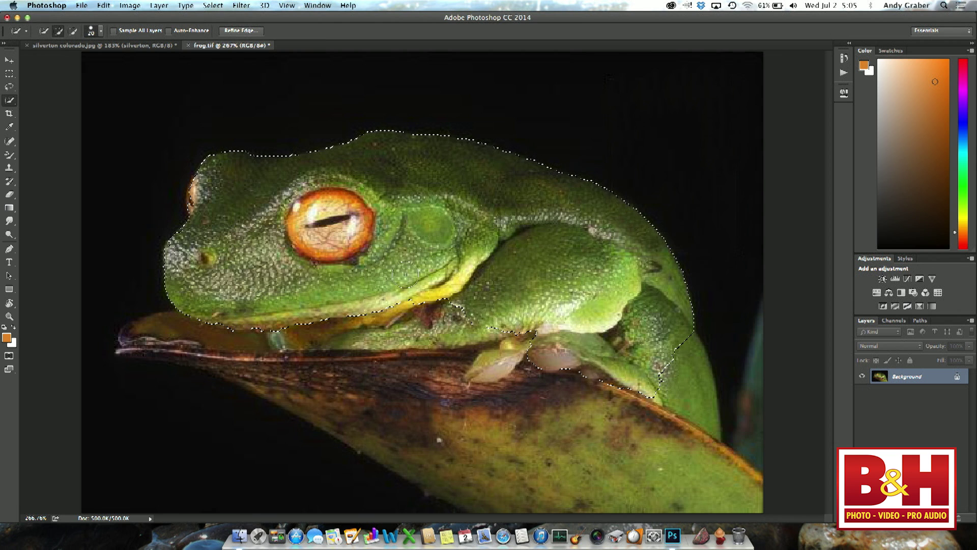
drag(641, 331, 682, 377)
mouse_move(441, 322)
mouse_down()
mouse_move(404, 333)
mouse_move(286, 333)
mouse_up()
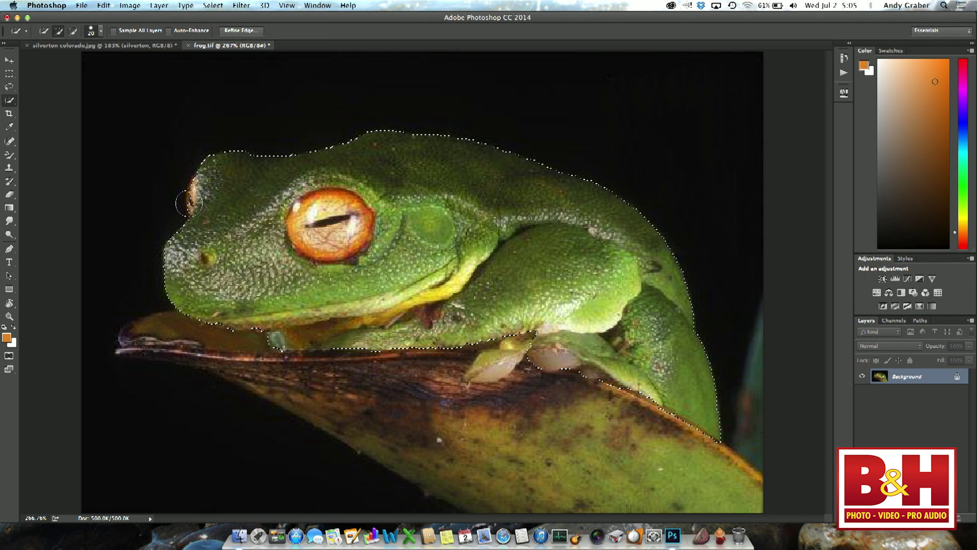
key(alt)
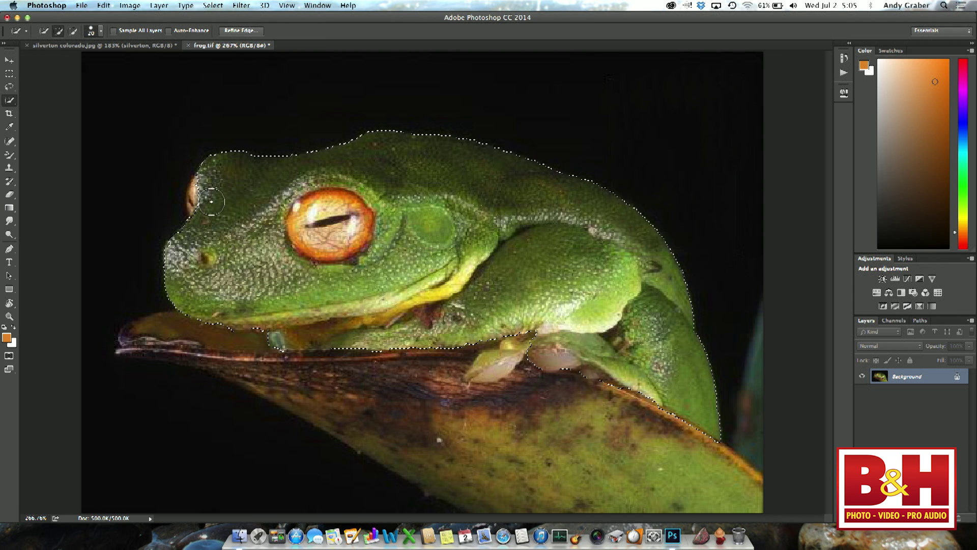
key(alt)
Step: Refine the edge of the frog selection with Smooth set to 14
click(237, 31)
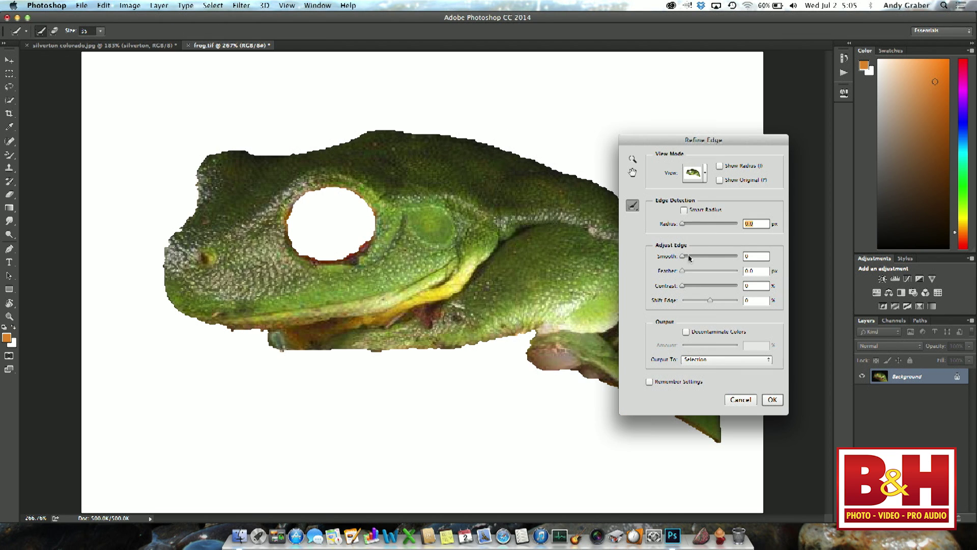
drag(681, 257, 690, 259)
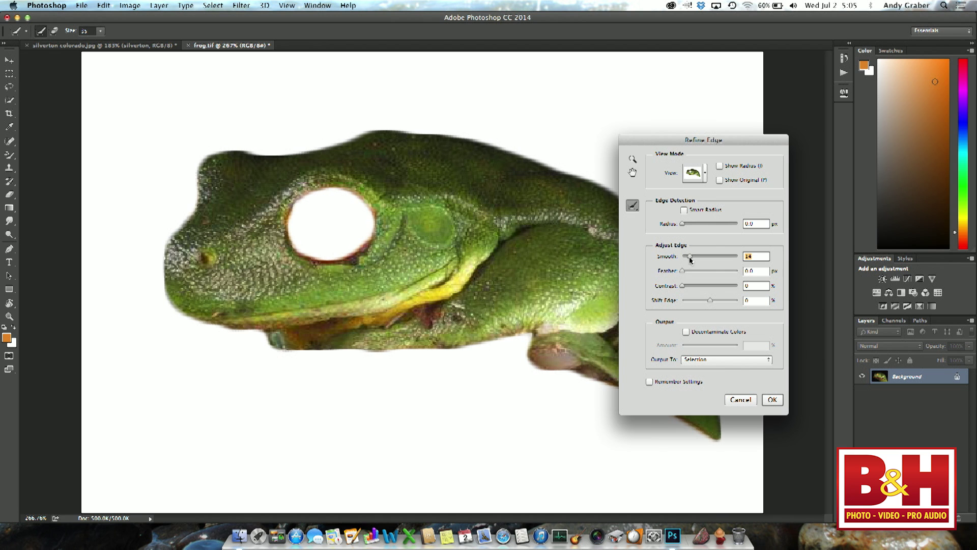
click(771, 400)
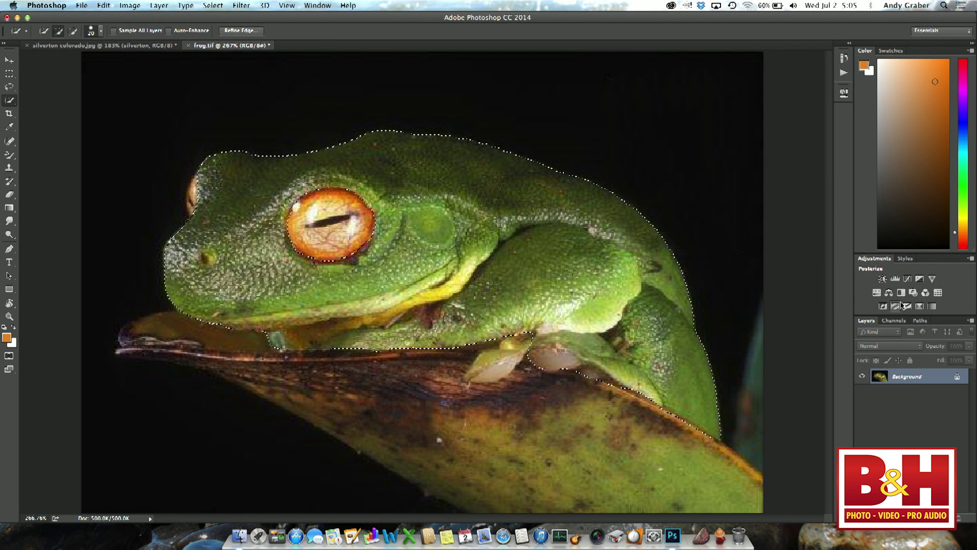
Step: Add a Hue/Saturation adjustment masked to the frog and shift its hue first to blue and then to deep red at about -73
click(877, 293)
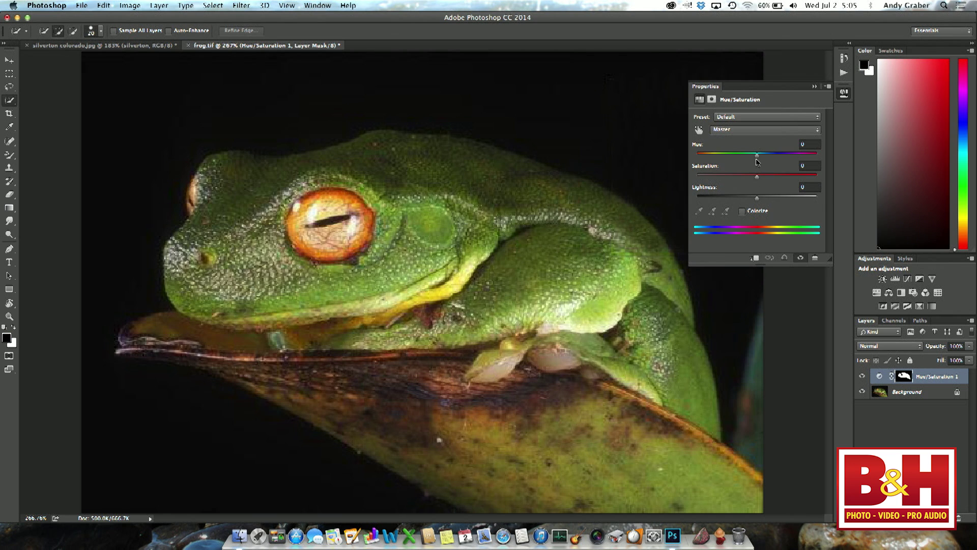
drag(757, 157, 811, 159)
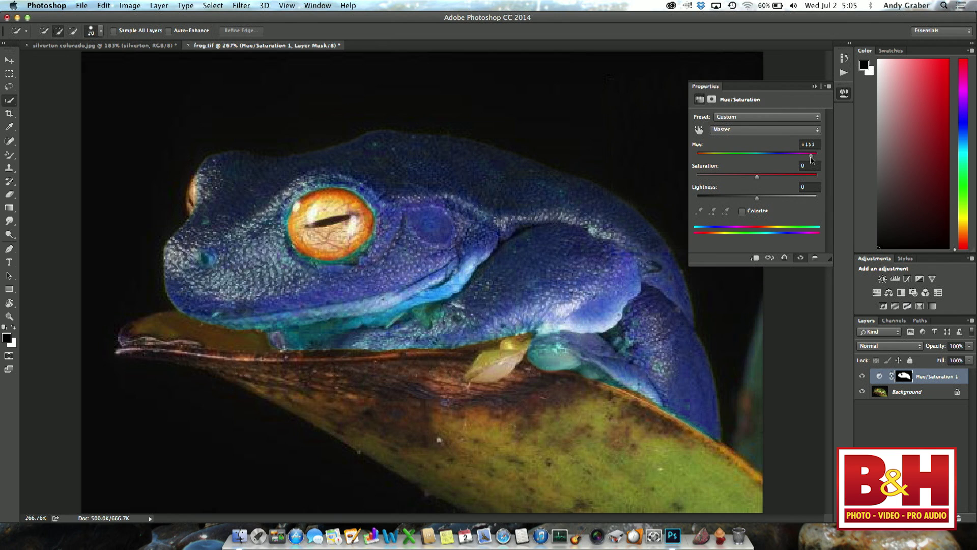
drag(810, 159, 723, 160)
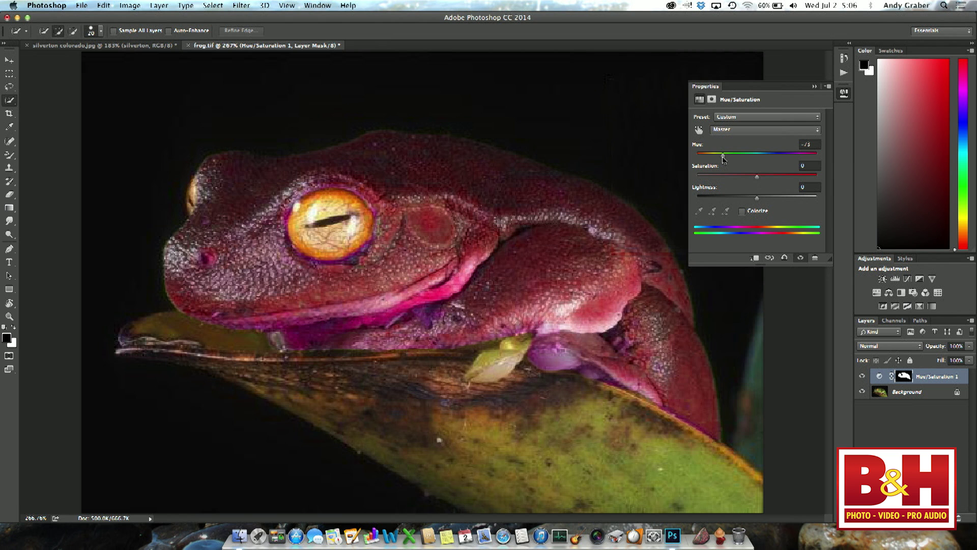
mouse_move(724, 159)
mouse_down()
mouse_move(754, 156)
mouse_move(721, 163)
mouse_up()
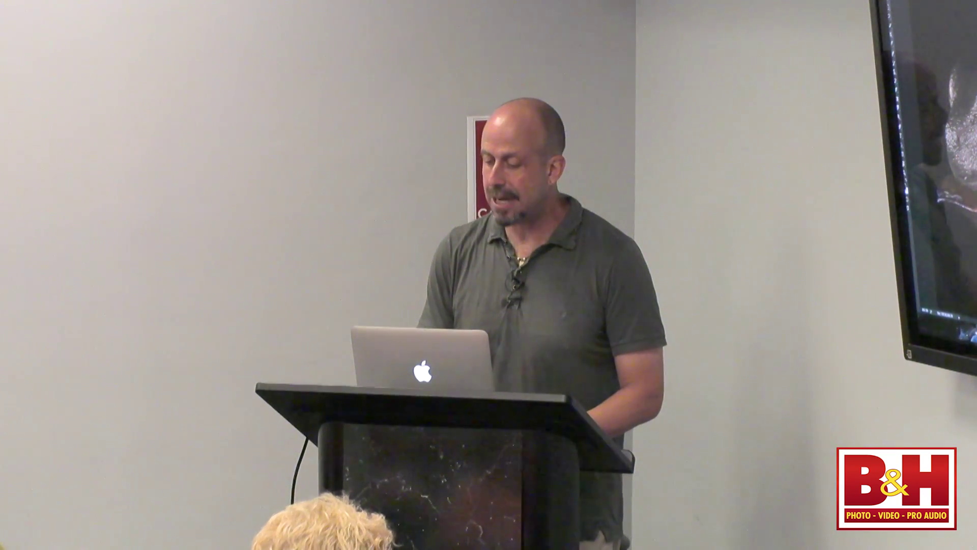
Step: Colorize the frog orange with hue 29 and saturation 66
drag(760, 159, 780, 159)
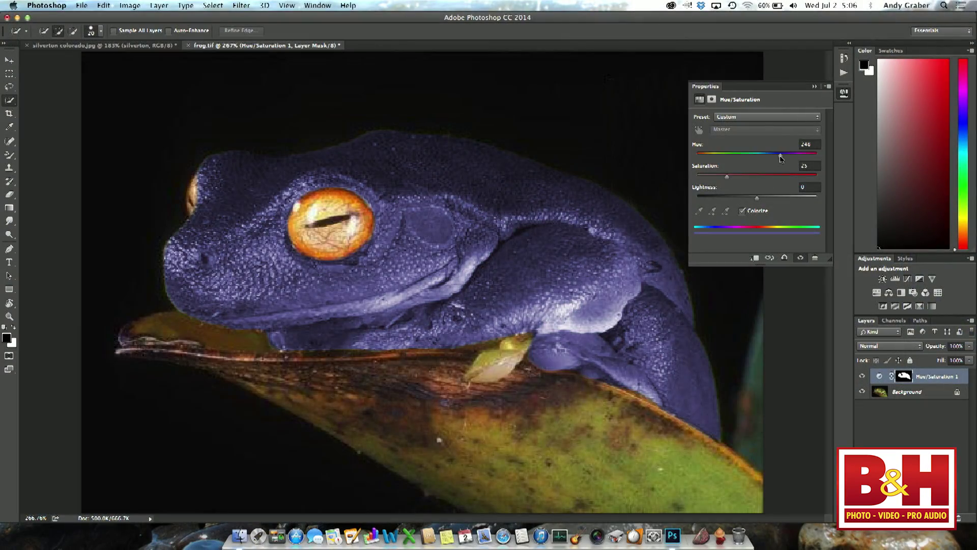
drag(727, 177, 705, 158)
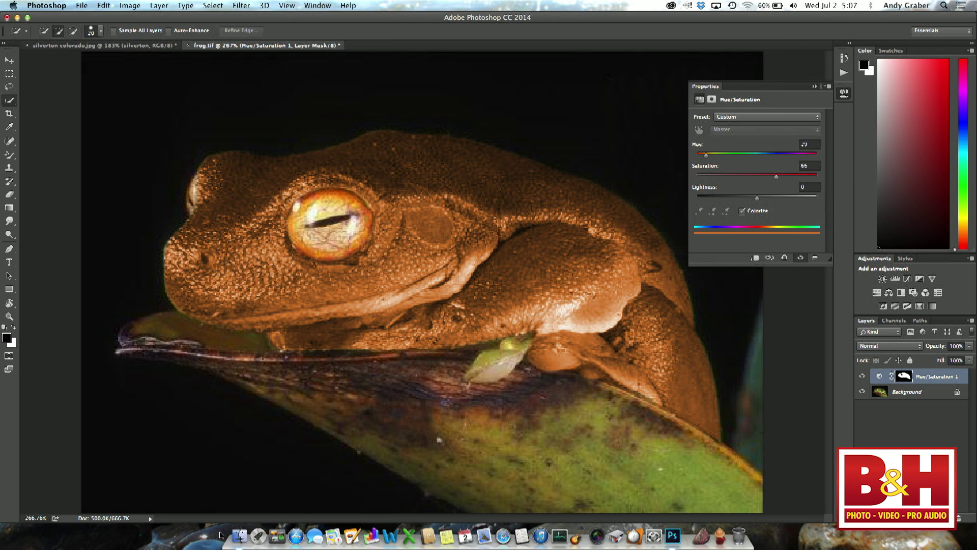
Step: Switch to the Finder desktop with the "change item color" folder open
key(ctrl+Up)
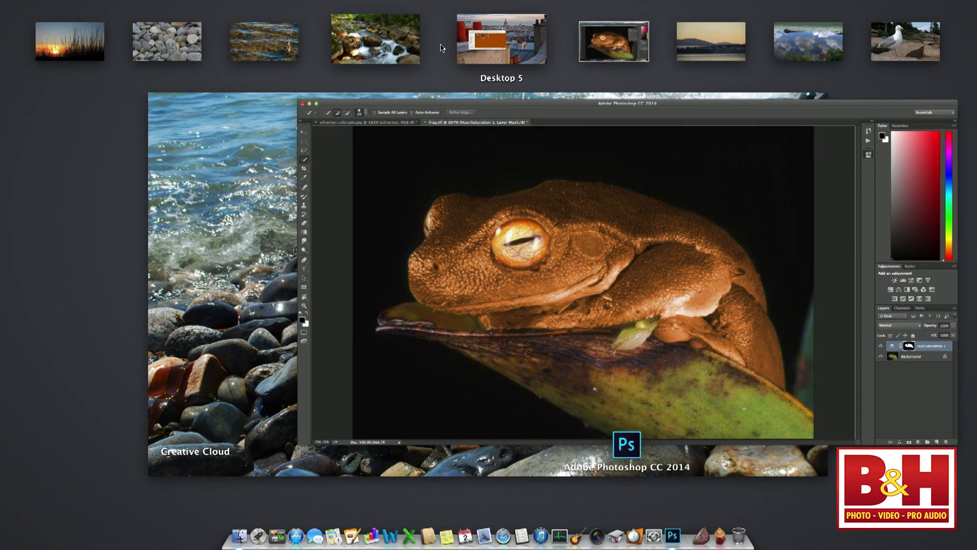
click(460, 50)
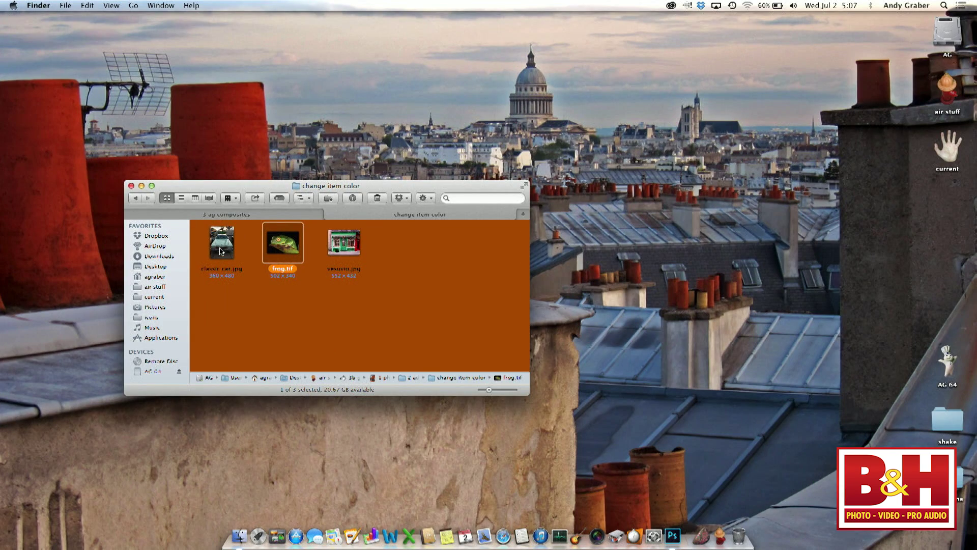
Step: Open classic car.jpg in Photoshop, fit it to the window, and select the car's hood with the Quick Selection tool
click(262, 251)
double_click(224, 248)
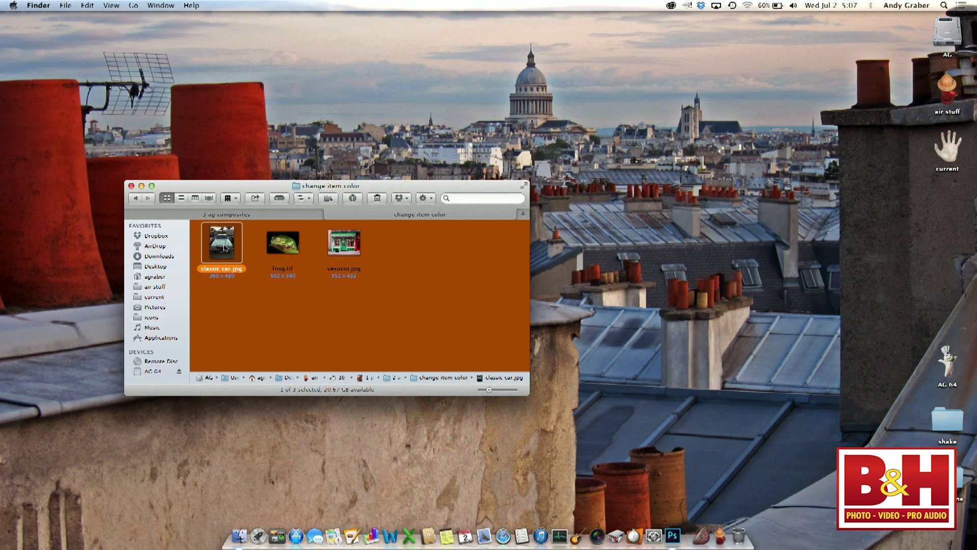
key(super+0)
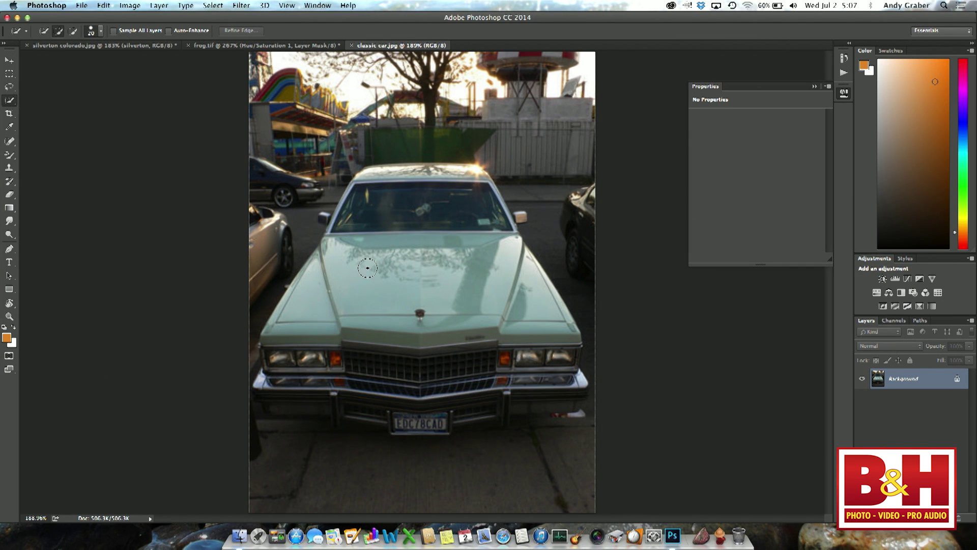
mouse_move(338, 247)
mouse_down()
mouse_move(478, 289)
mouse_move(541, 320)
mouse_move(494, 311)
mouse_move(295, 313)
mouse_up()
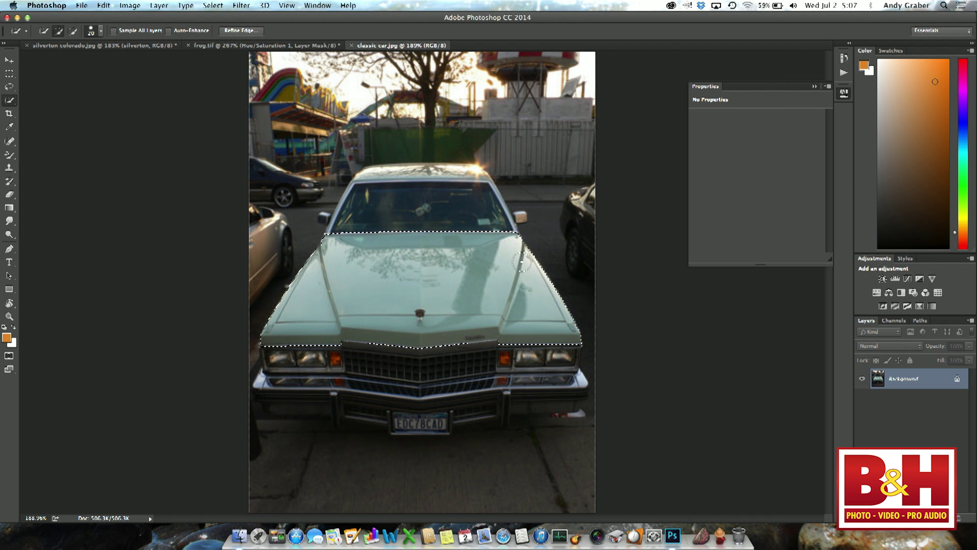
Step: Add a Hue/Saturation adjustment masked to the hood, try hue -180, and colorize it red with hue 360 and saturation 59
click(876, 294)
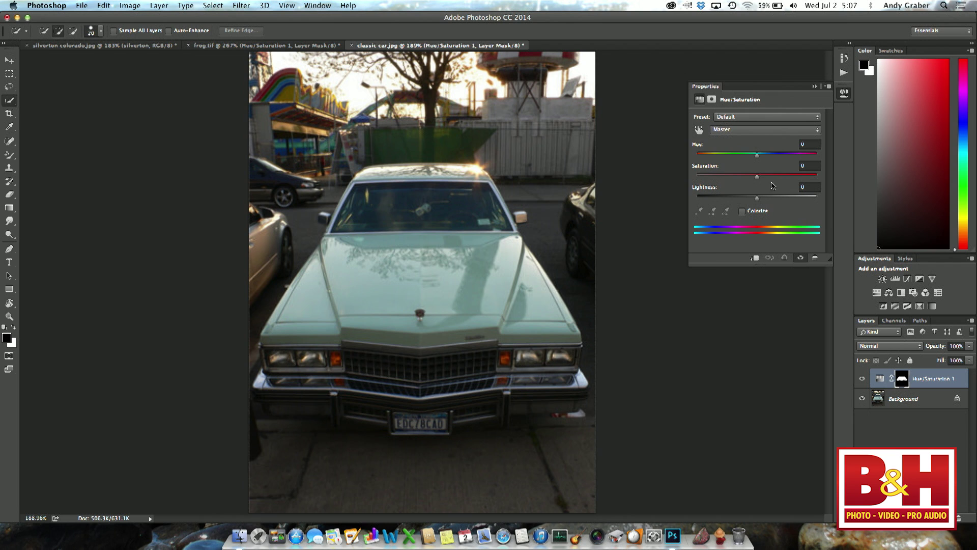
drag(758, 158, 692, 170)
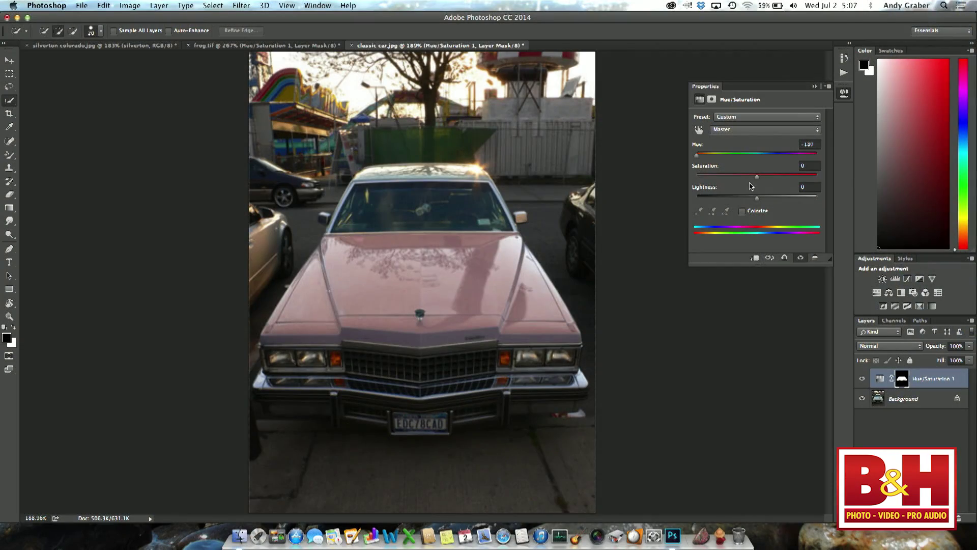
mouse_move(758, 179)
mouse_down()
mouse_move(811, 180)
mouse_move(762, 183)
mouse_up()
click(746, 214)
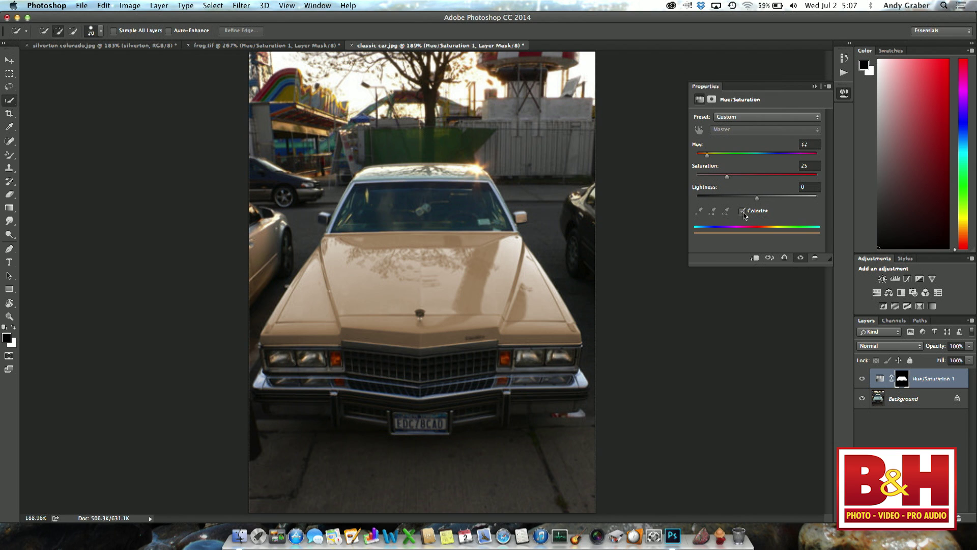
drag(730, 179, 822, 160)
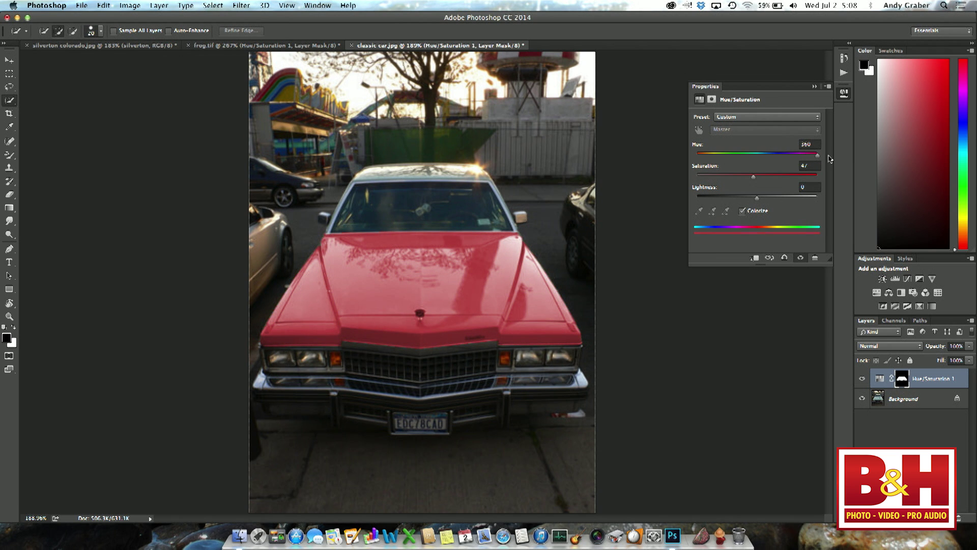
drag(755, 179, 764, 179)
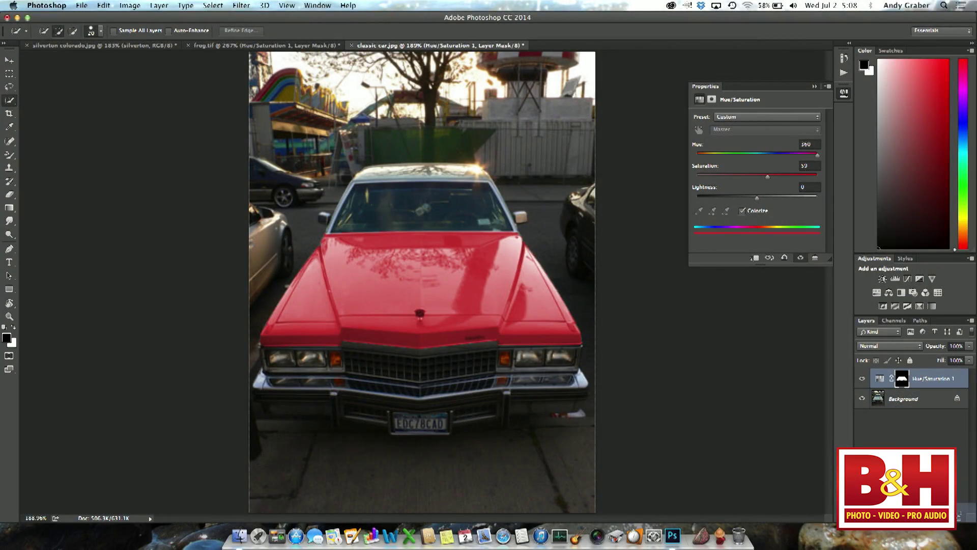
Step: Delete the masked adjustment and colorize the whole car photo with a new Hue/Saturation layer at hue 50 and saturation 41
click(958, 517)
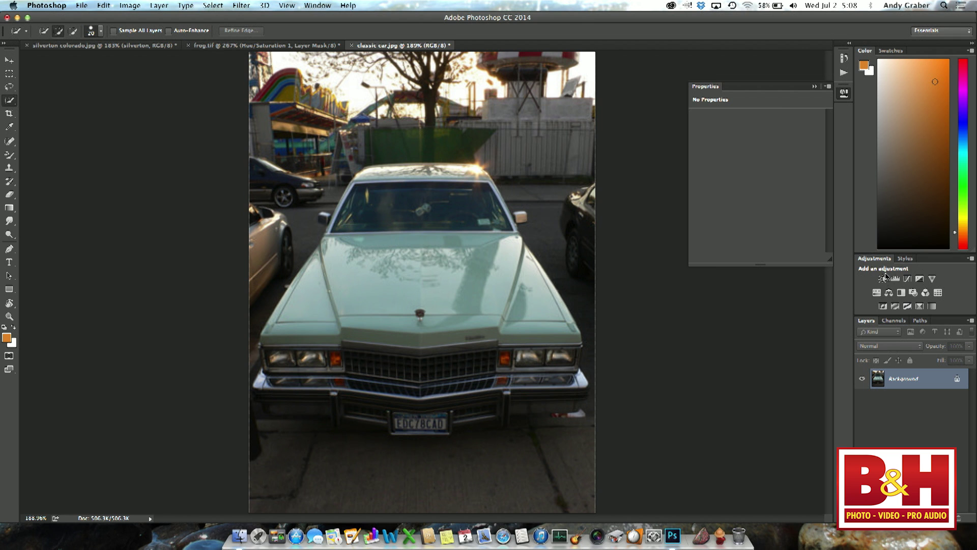
click(876, 292)
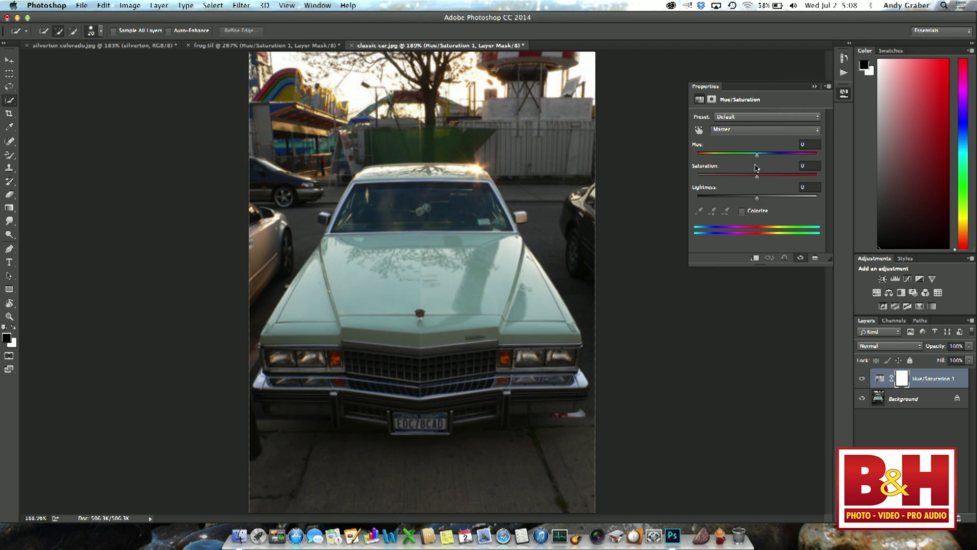
drag(757, 158, 814, 162)
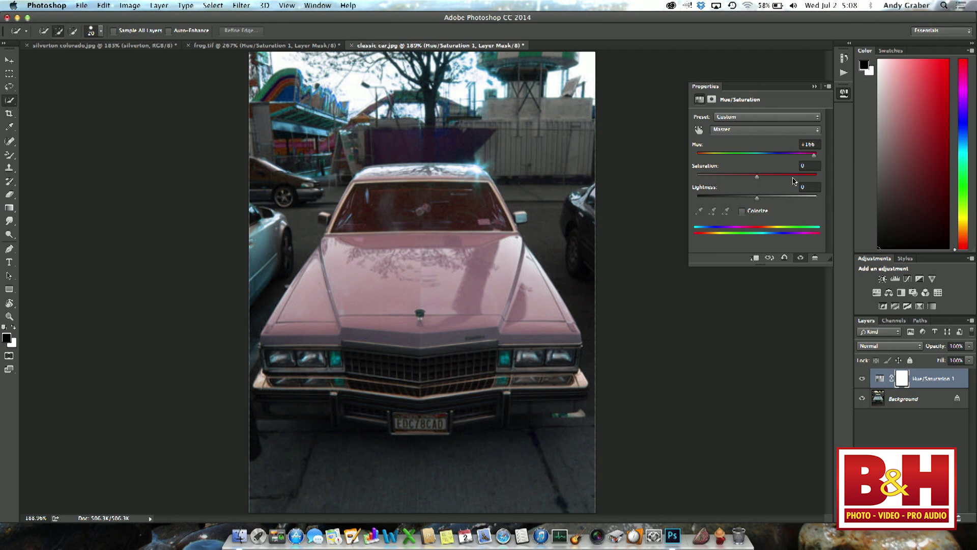
click(746, 210)
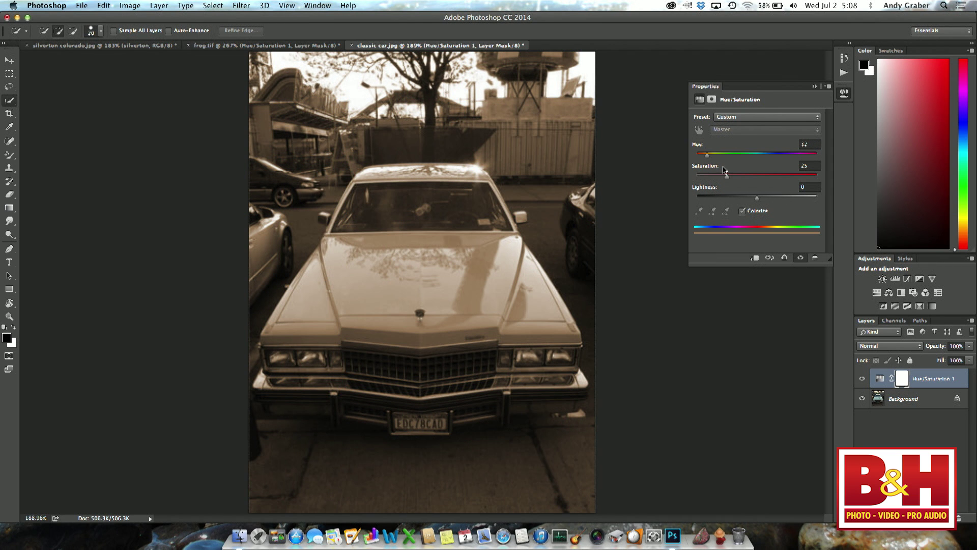
drag(708, 158, 746, 181)
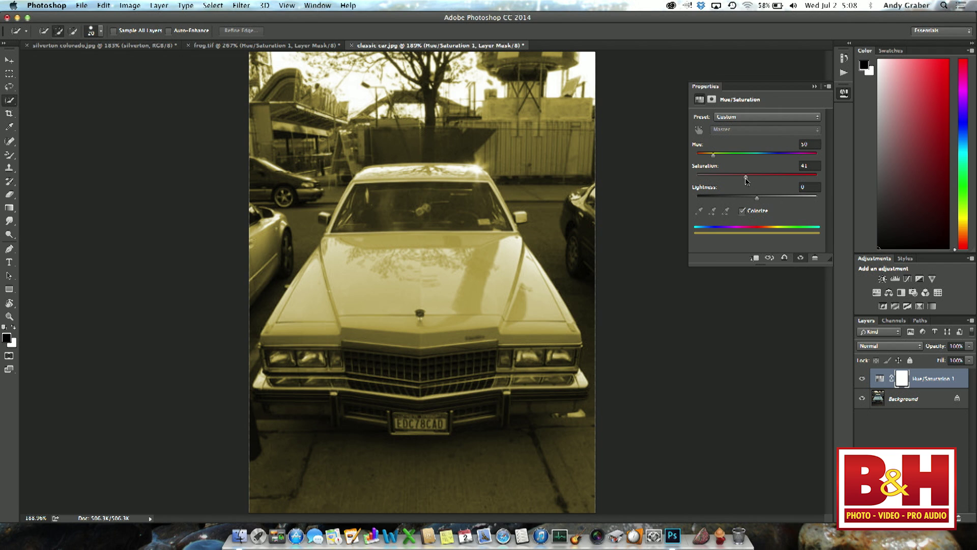
Step: Compare the car photo without and with the Hue/Saturation layer, and close classic car.jpg without saving
key(super+w)
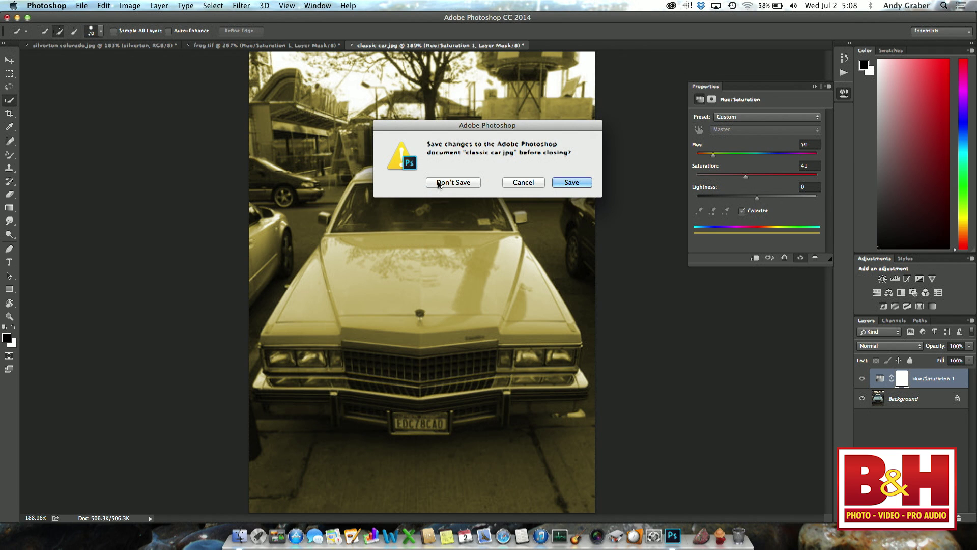
click(528, 183)
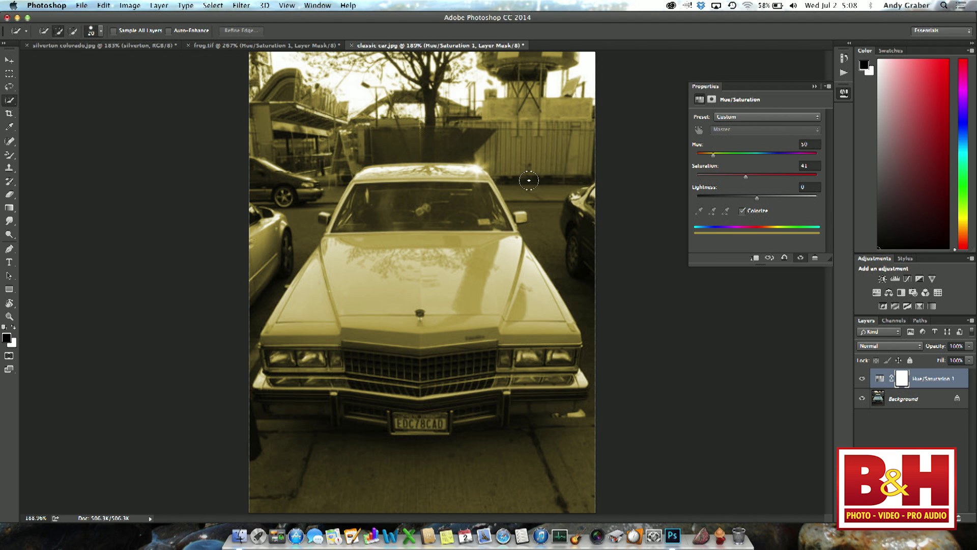
click(862, 379)
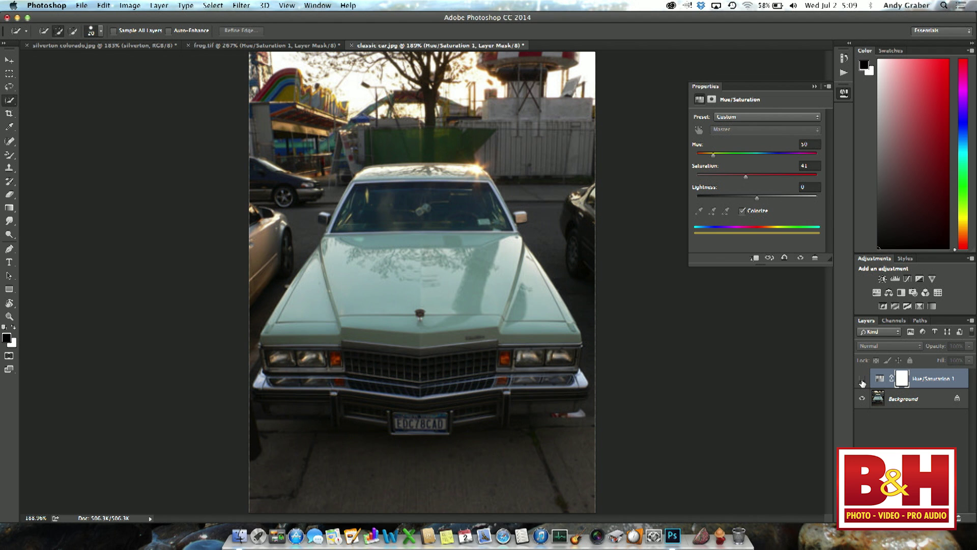
click(862, 379)
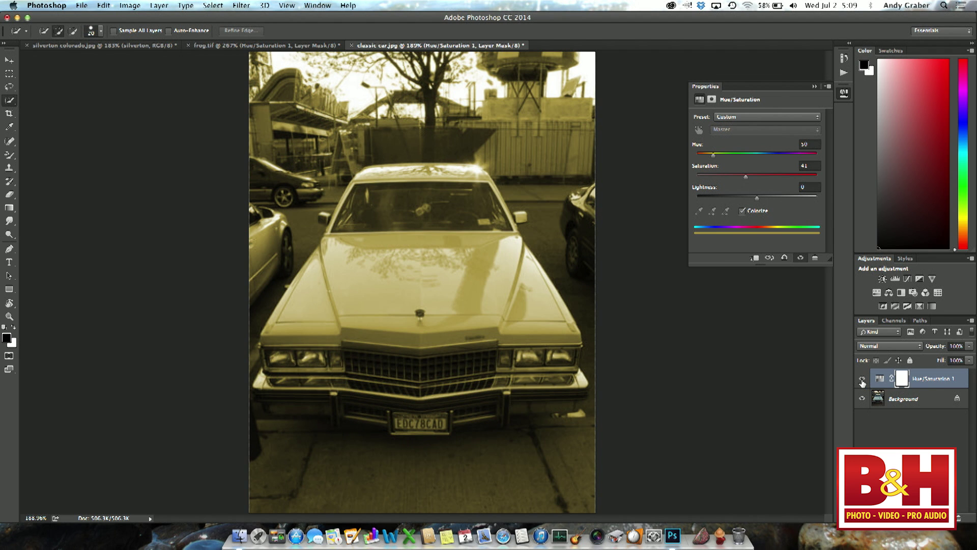
key(super+w)
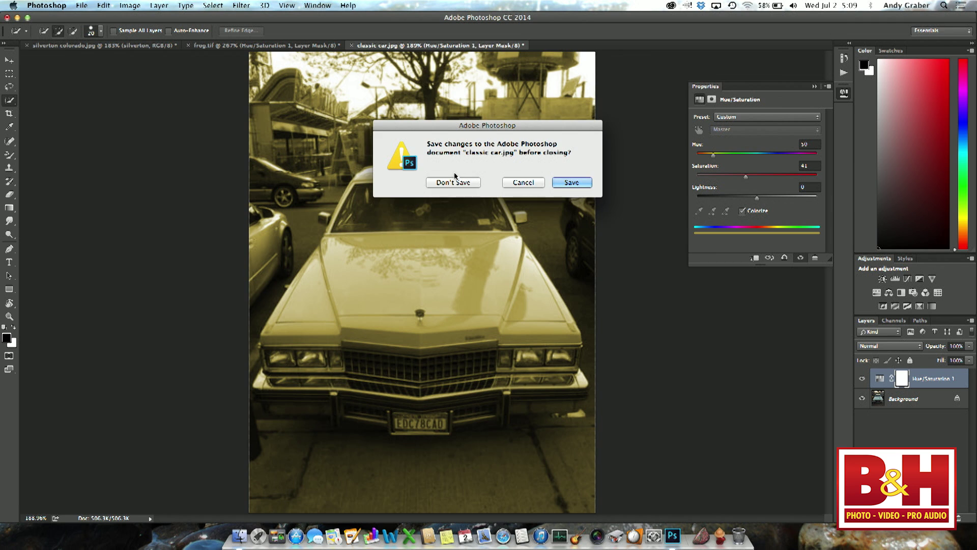
click(454, 183)
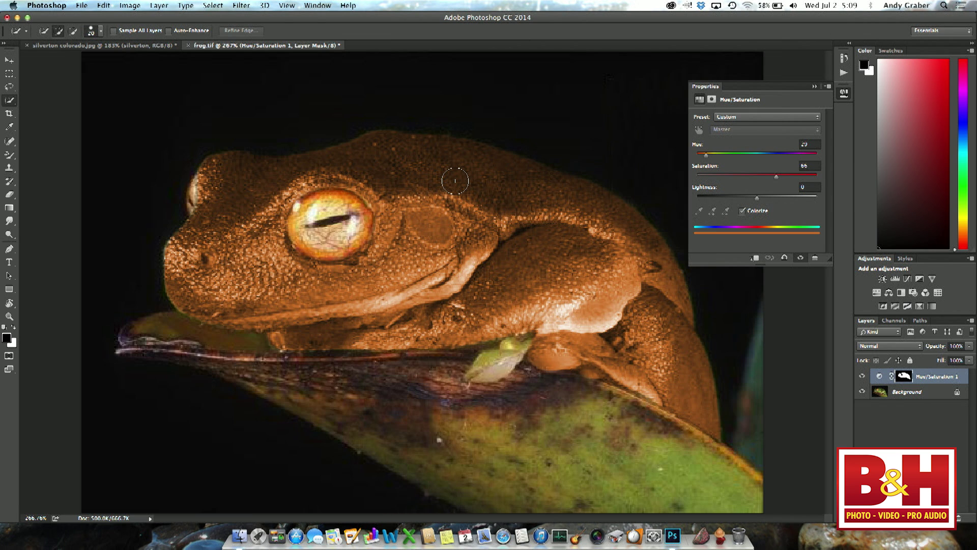
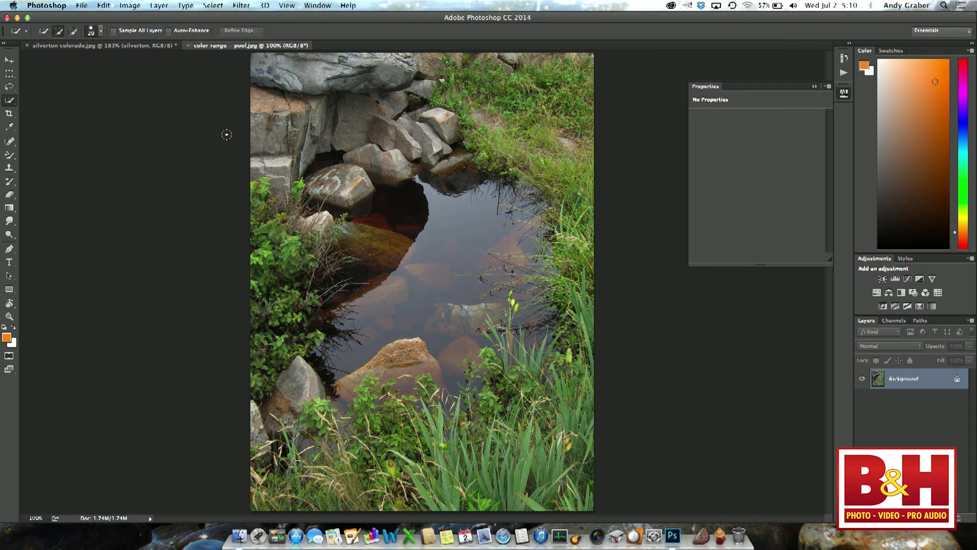
Step: Start a Color Range selection on the pool photo and move its dialog clear of the image
click(210, 4)
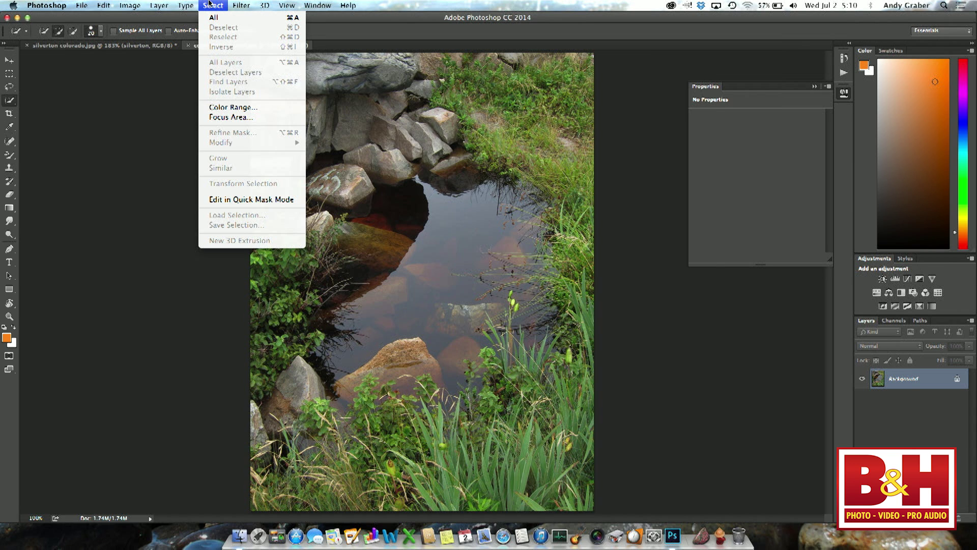
click(231, 108)
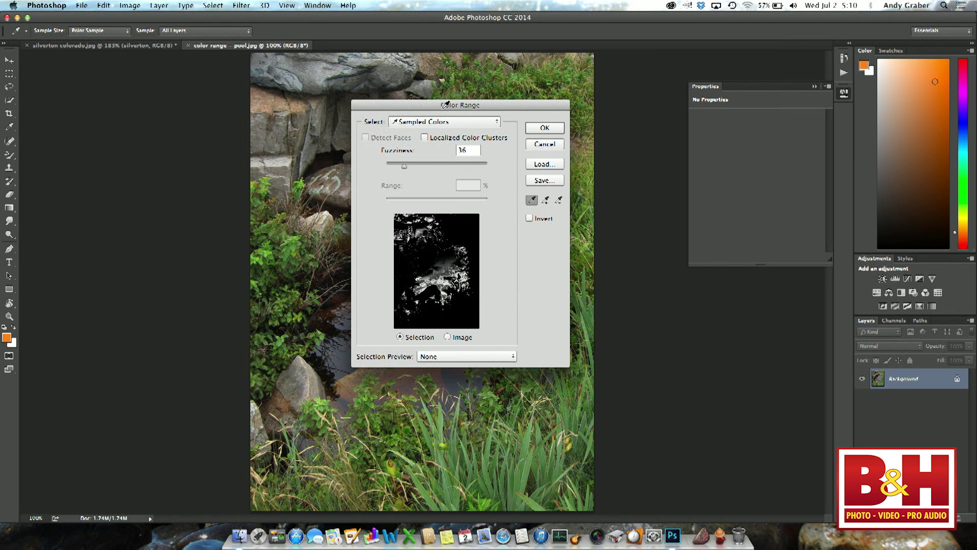
drag(429, 102, 660, 116)
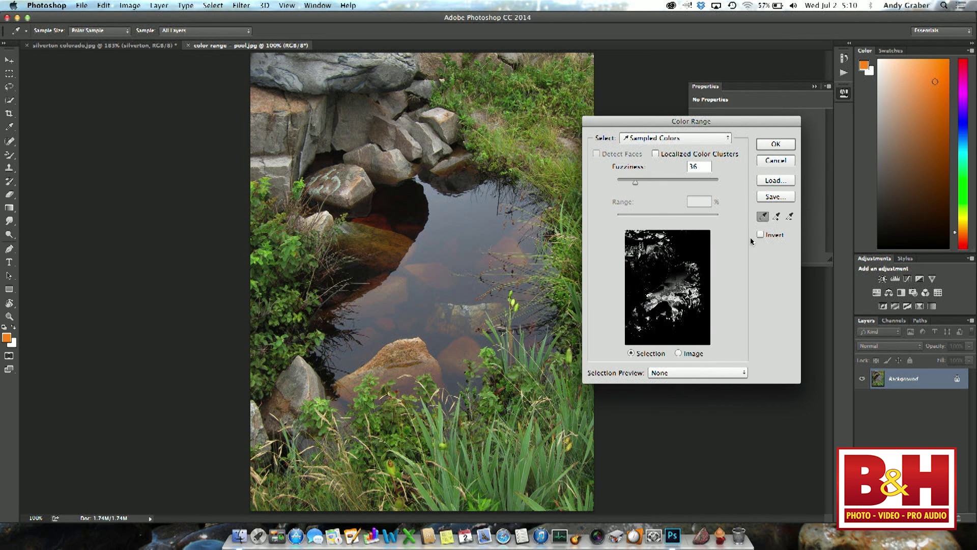
Step: Try the Image thumbnail and the Grayscale selection preview, and return to the Selection thumbnail with the preview set to None
click(679, 354)
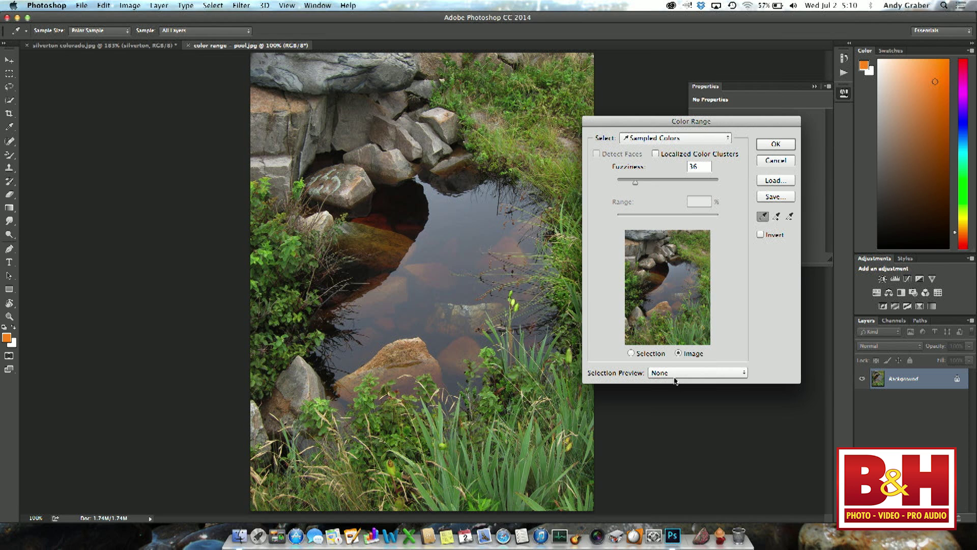
click(675, 373)
click(677, 387)
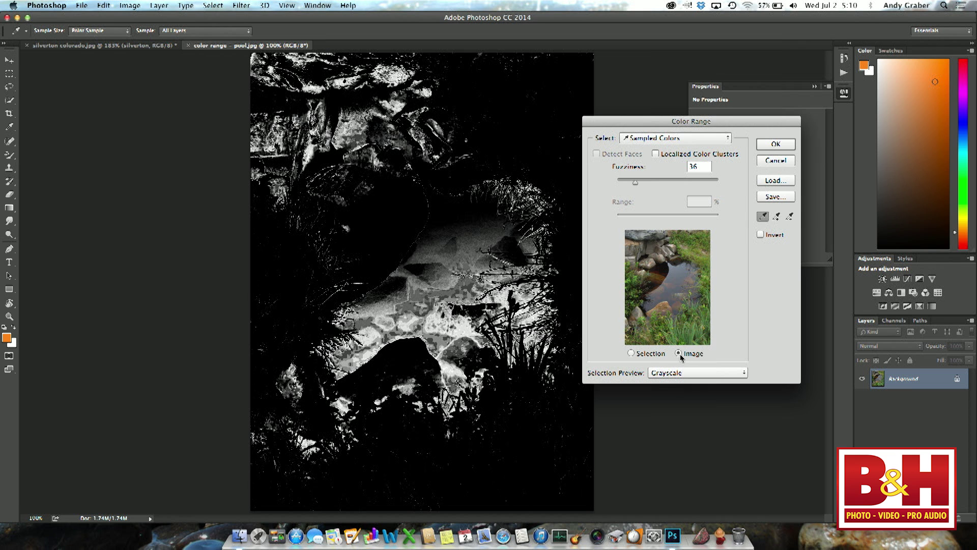
click(664, 373)
click(665, 358)
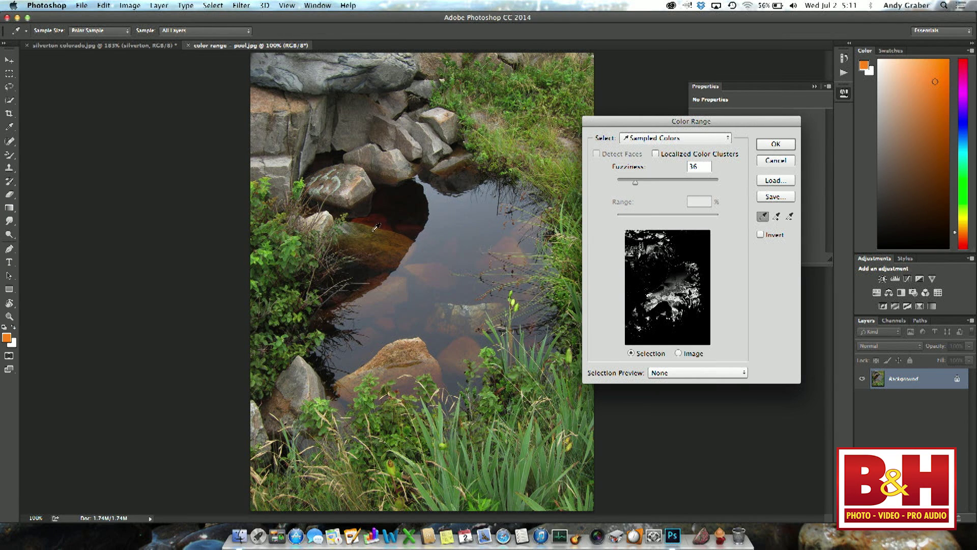
Step: Sample the green of the grass blades in the pool photo's foreground and set the fuzziness to 89
click(447, 456)
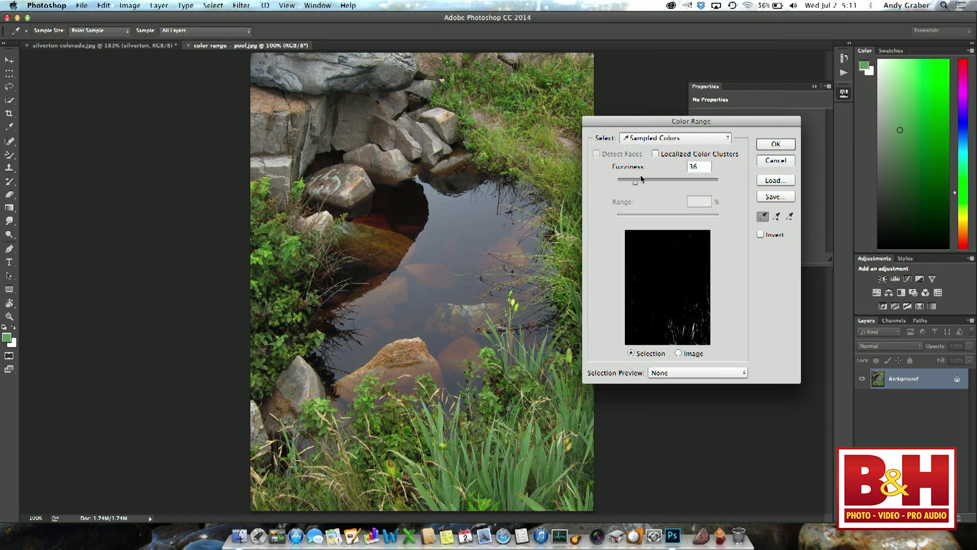
drag(635, 184, 670, 189)
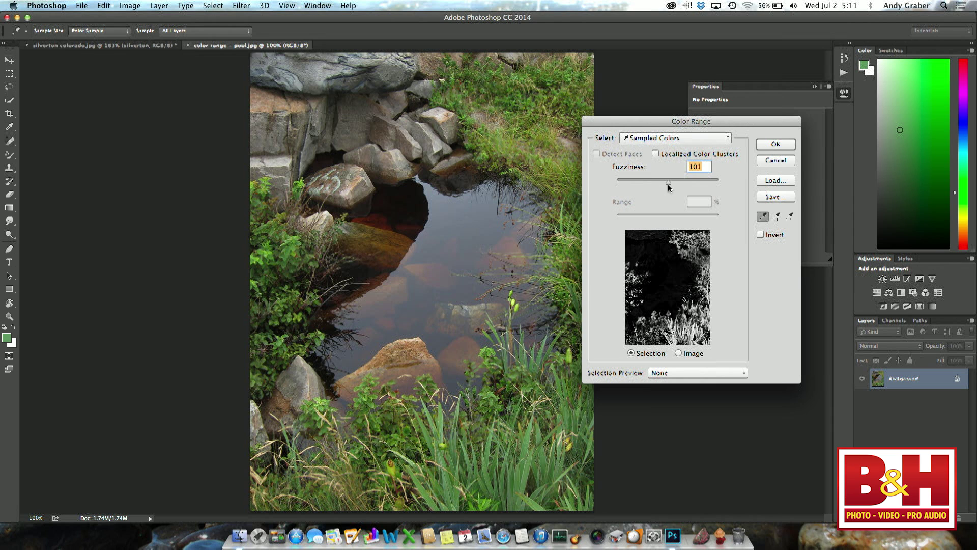
drag(670, 188, 682, 188)
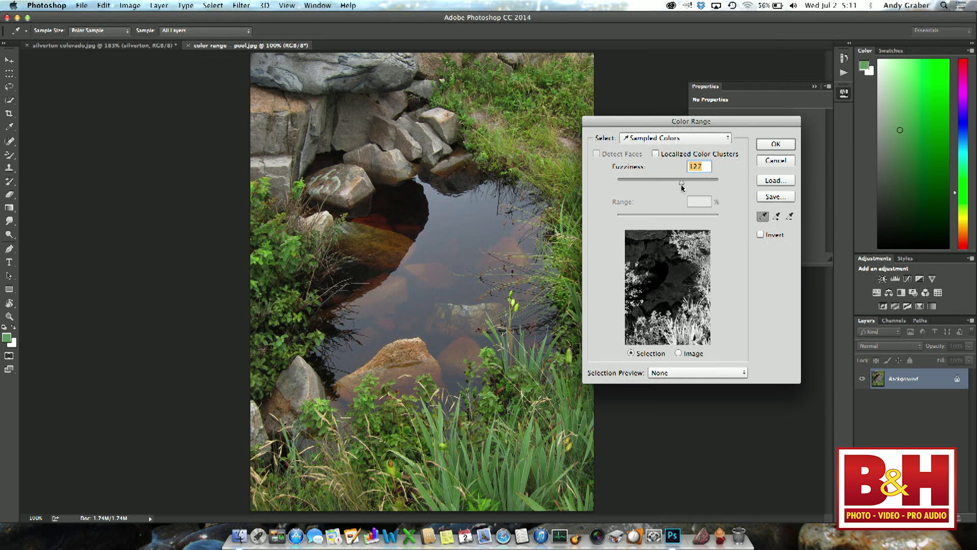
drag(682, 188, 664, 191)
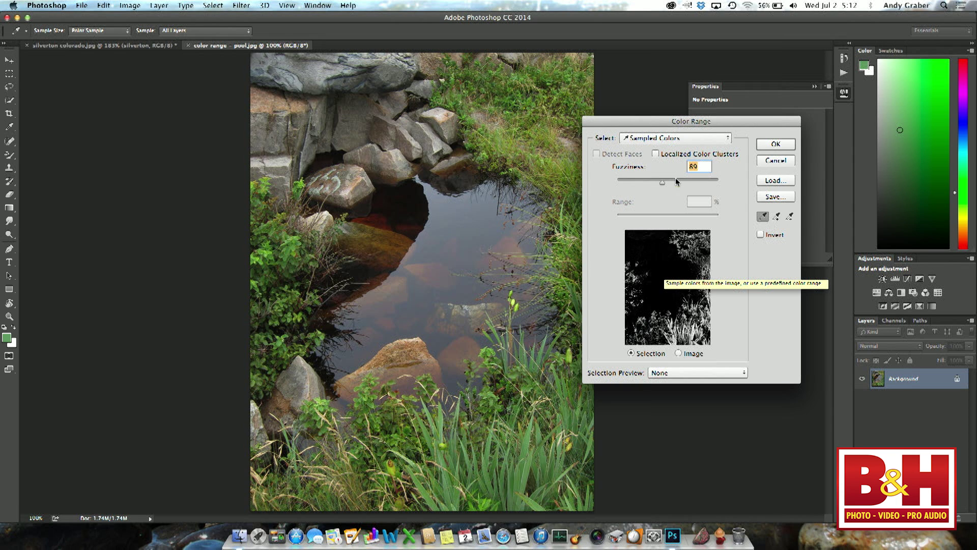
Step: Add the colors of the upper grassy bank and the foreground foliage to the sampled range, and reduce the fuzziness to 47
click(775, 217)
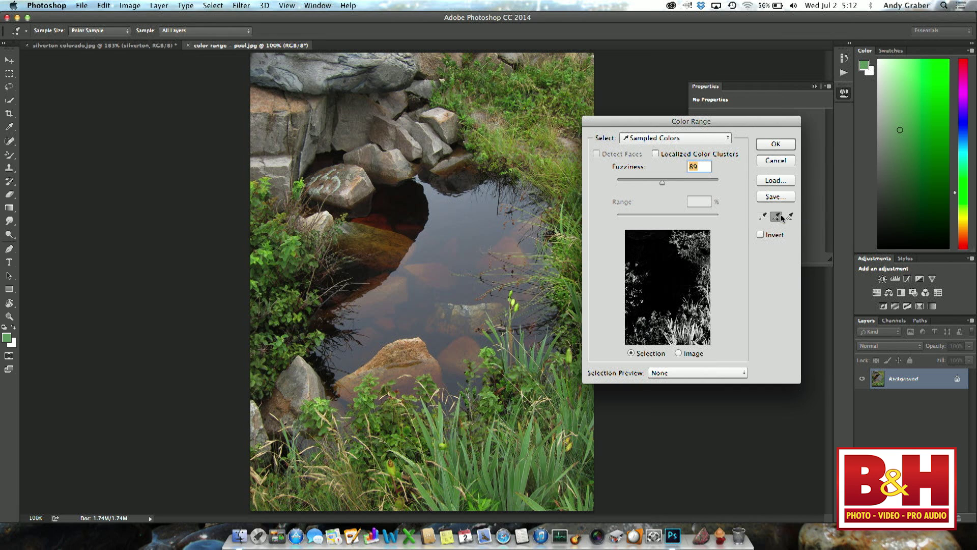
click(543, 142)
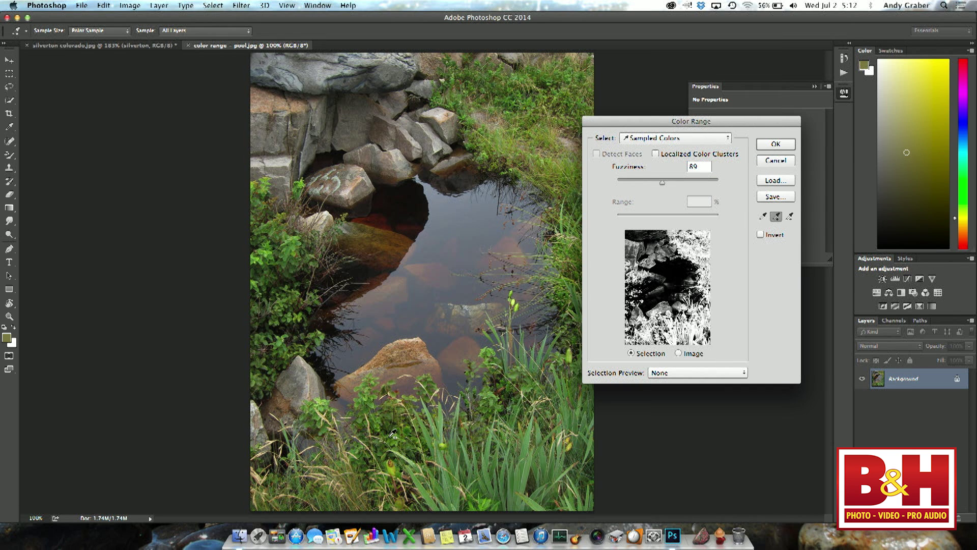
click(393, 467)
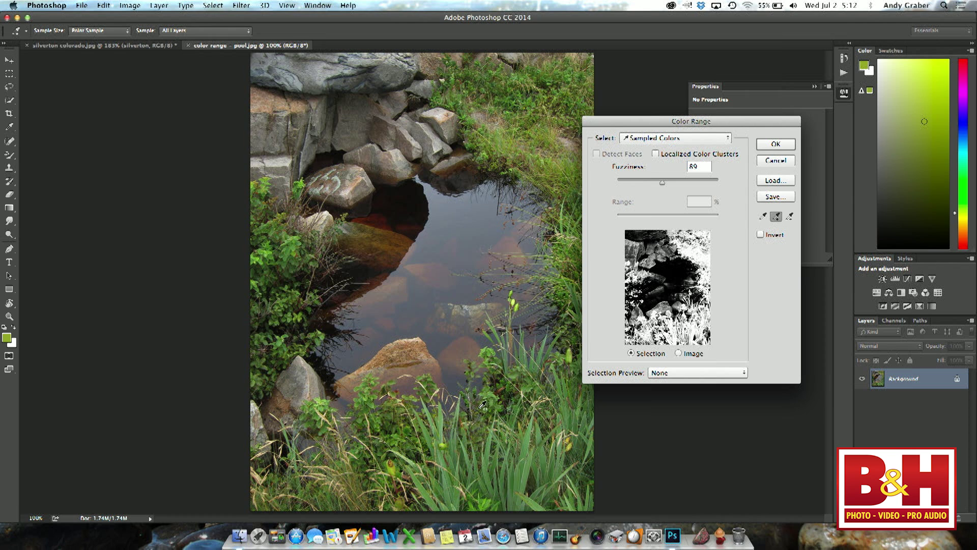
drag(664, 182, 641, 185)
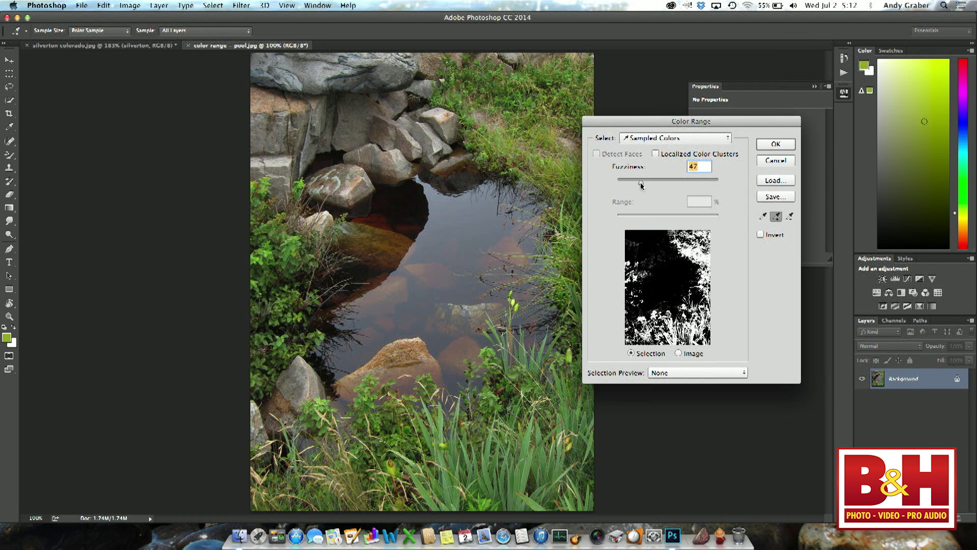
Step: Subtract the colors of the grey rocks and the pool water from the sampled range, and confirm the Color Range selection
click(790, 215)
click(366, 108)
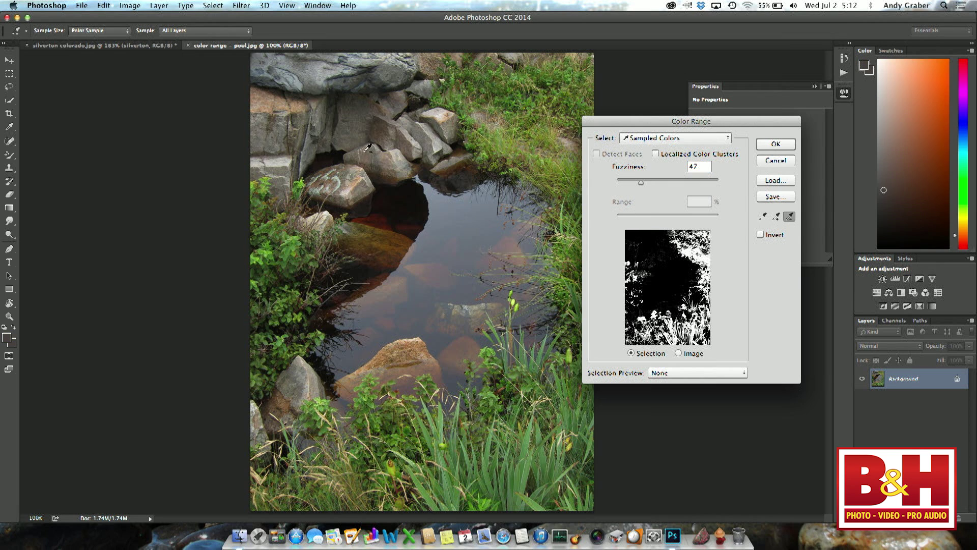
click(453, 235)
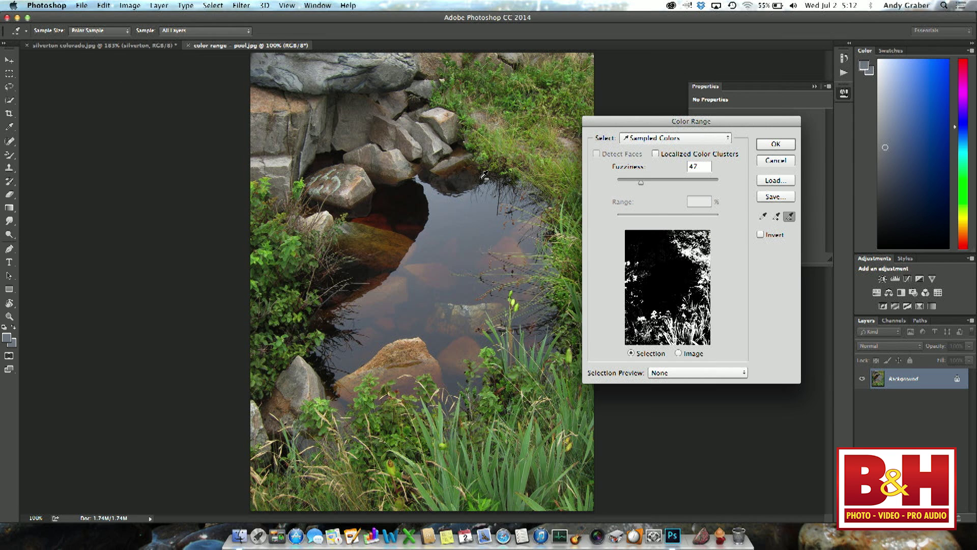
click(775, 144)
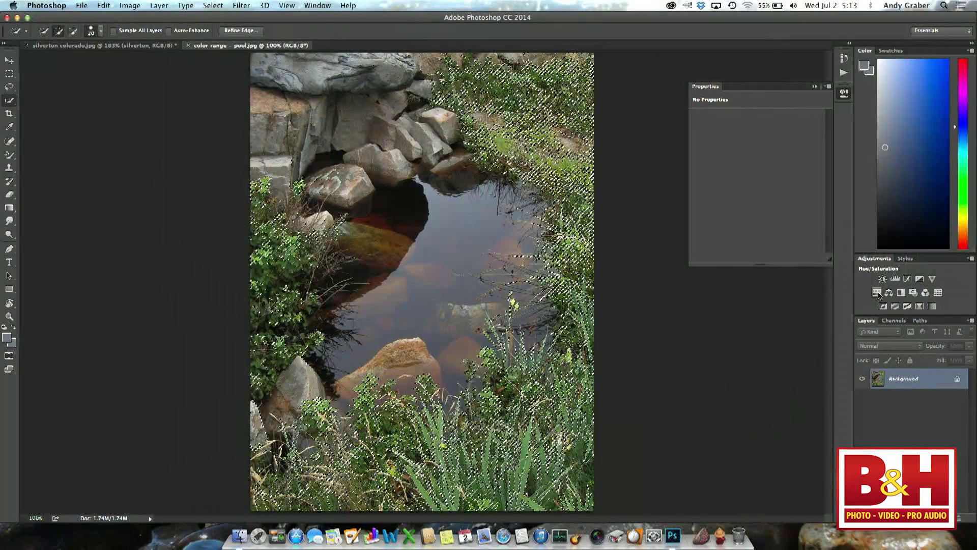
Step: Try recoloring the selected greenery with a Hue/Saturation adjustment layer at hue -73 and saturation +24, and undo it
click(876, 293)
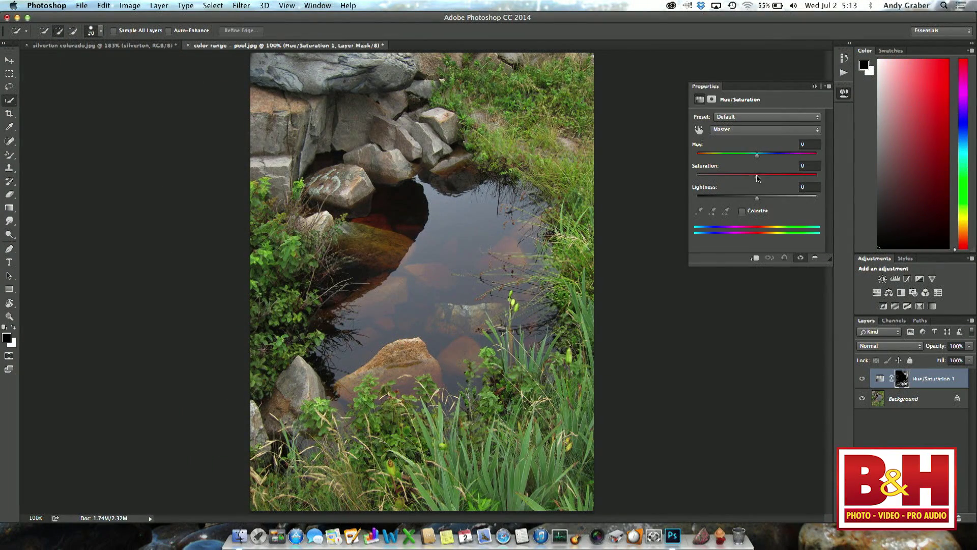
drag(758, 157, 772, 180)
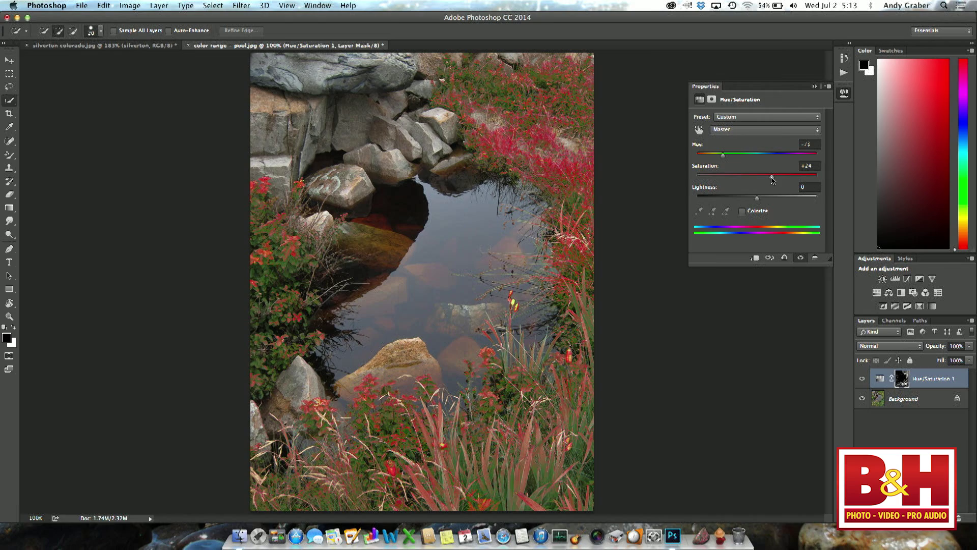
key(super+alt+z)
key(super+alt+z)
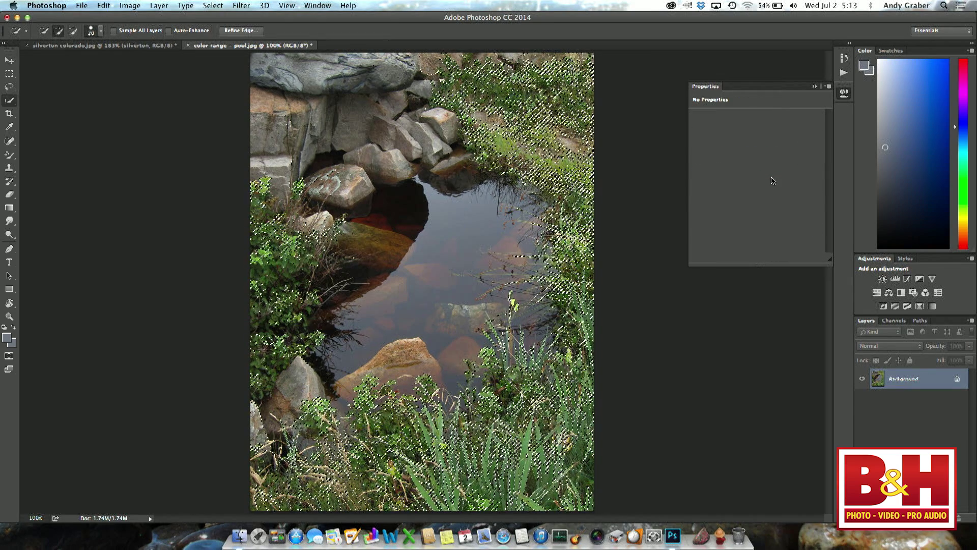
Step: Deselect the greenery and reselect it with Color Range at a fuzziness of 68
key(super+d)
click(218, 5)
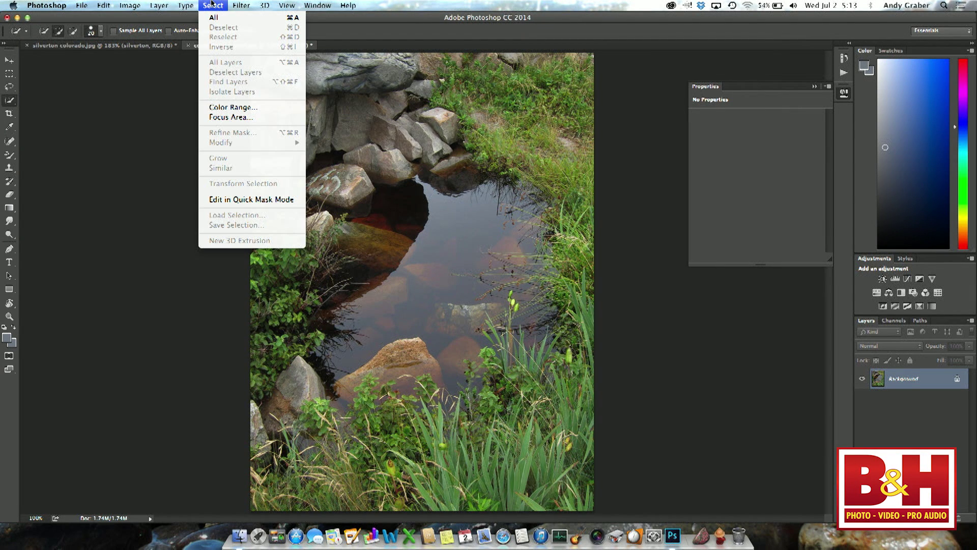
mouse_move(230, 5)
click(216, 108)
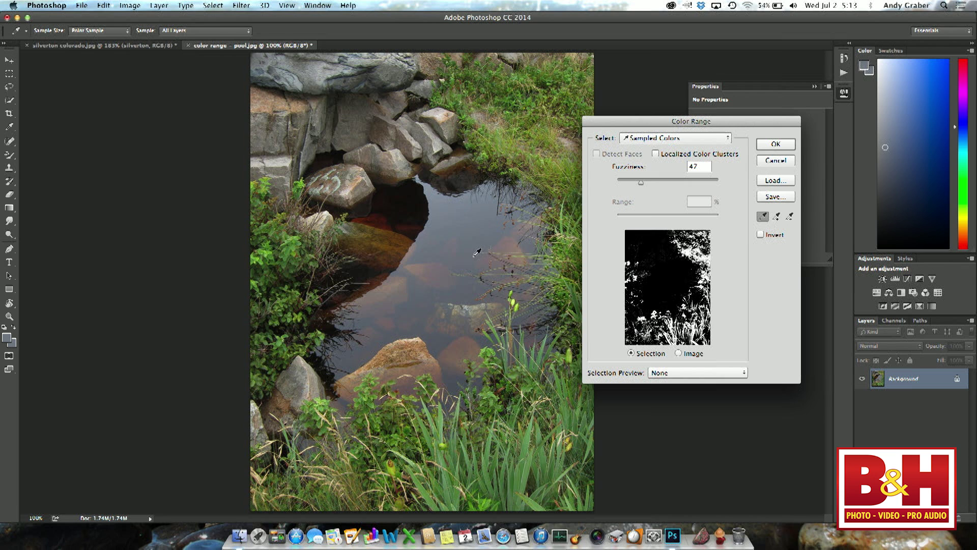
drag(640, 182, 652, 182)
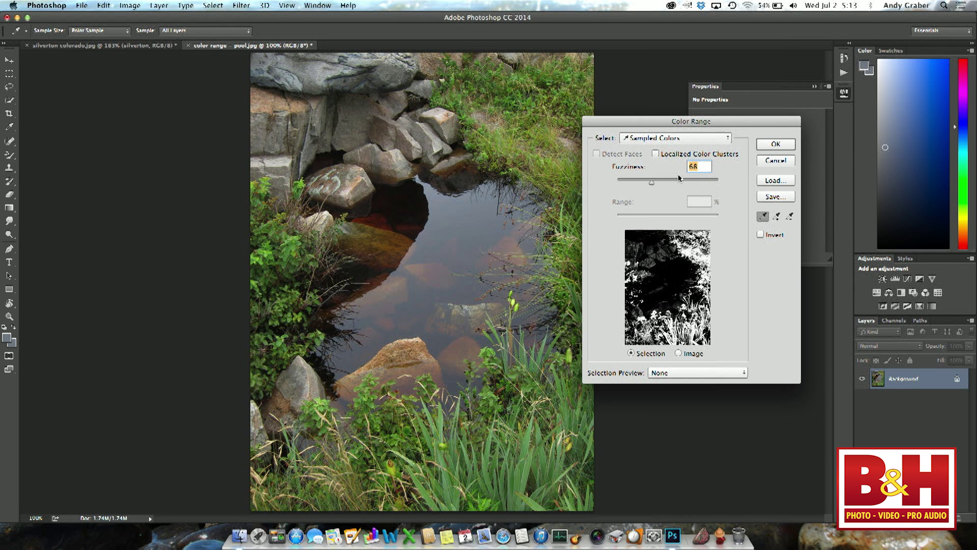
click(776, 144)
Step: Recolor the selected greenery in autumn tones with a Hue/Saturation adjustment layer at hue -48 and saturation +34
click(877, 293)
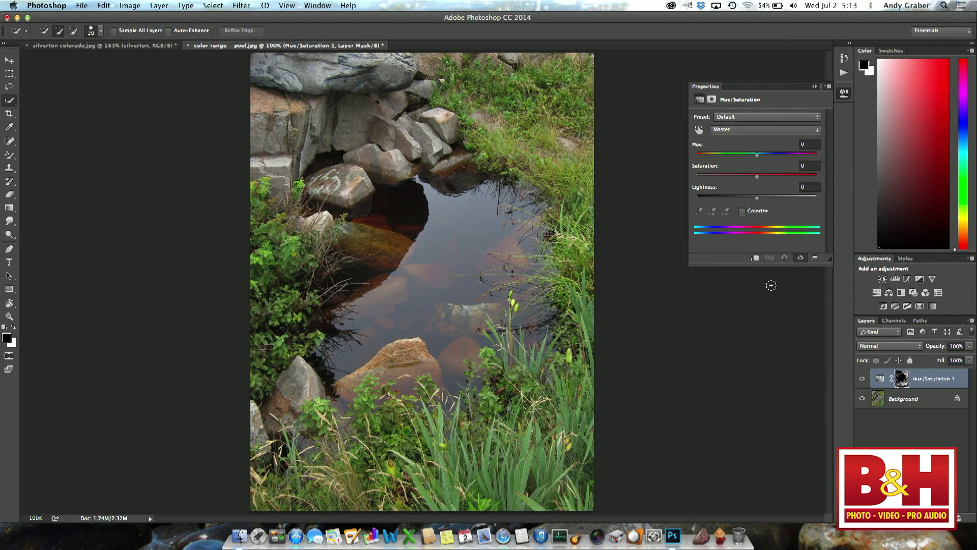
drag(759, 177, 714, 183)
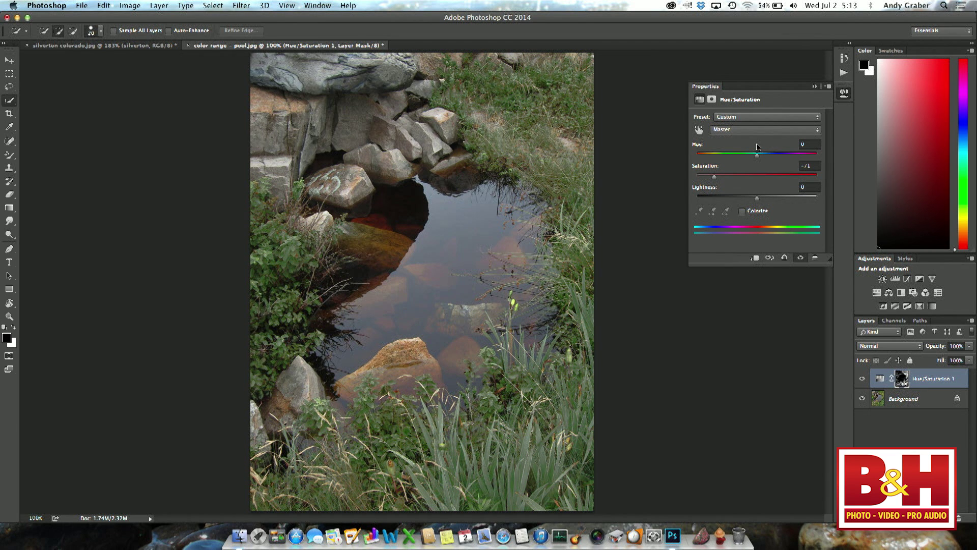
drag(758, 158, 777, 177)
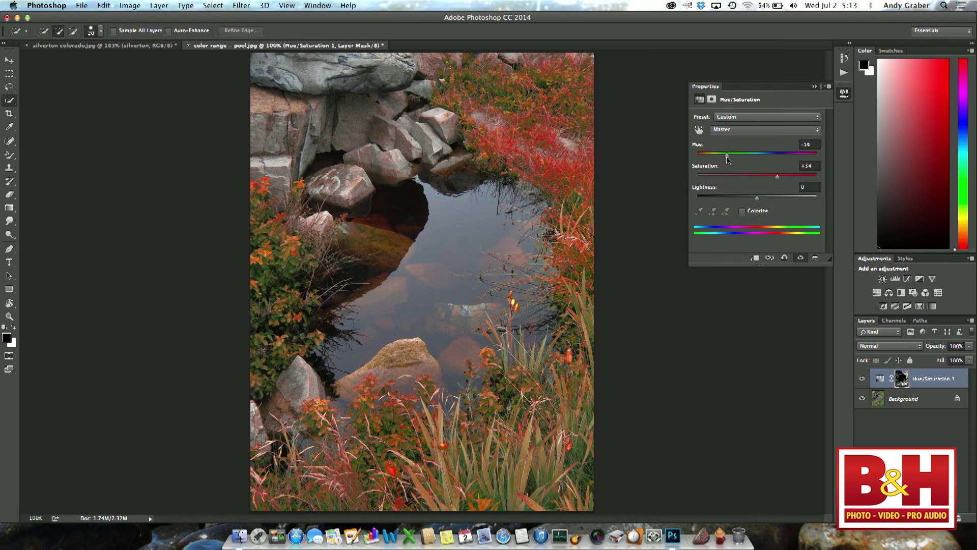
drag(727, 155, 729, 155)
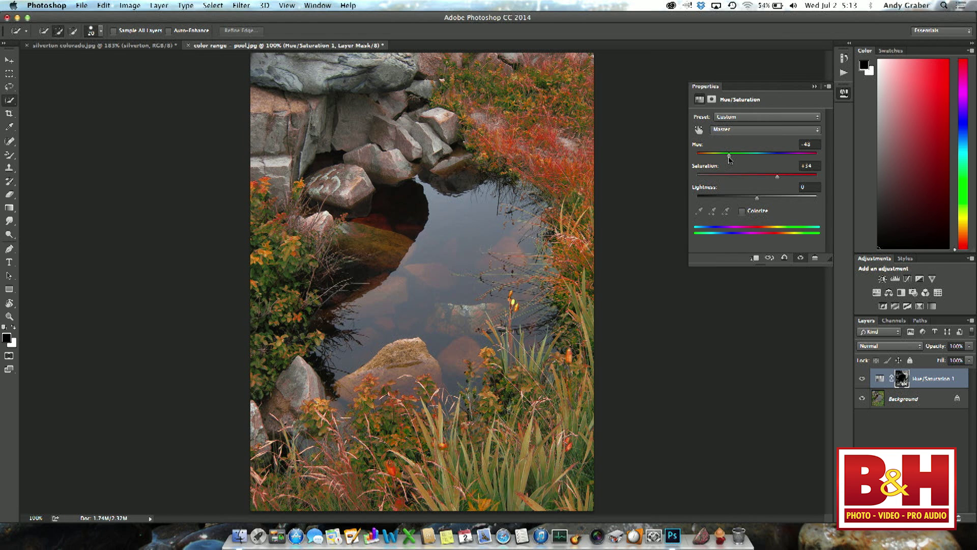
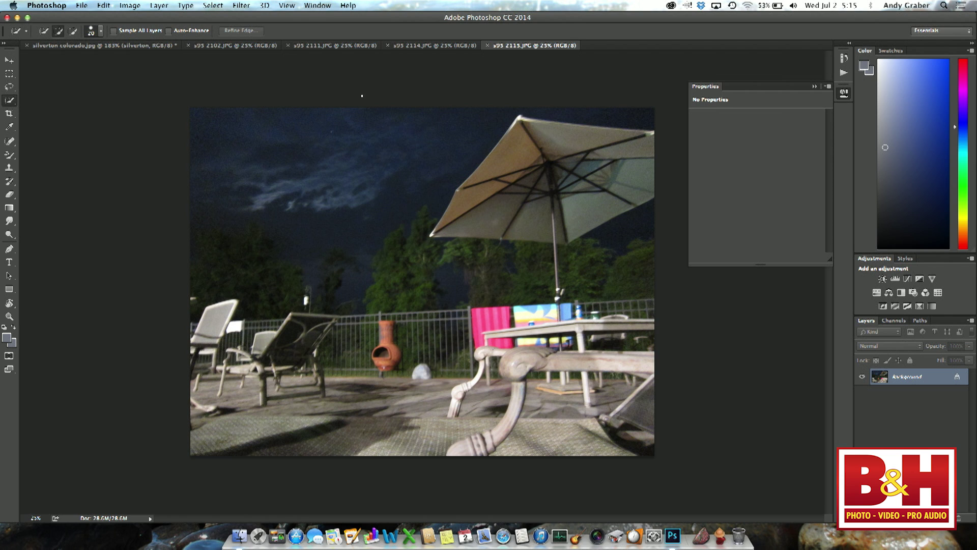
Step: Compare the open night photos s95 2102, 2111, 2114 and 2115 for camera shake blur
click(218, 47)
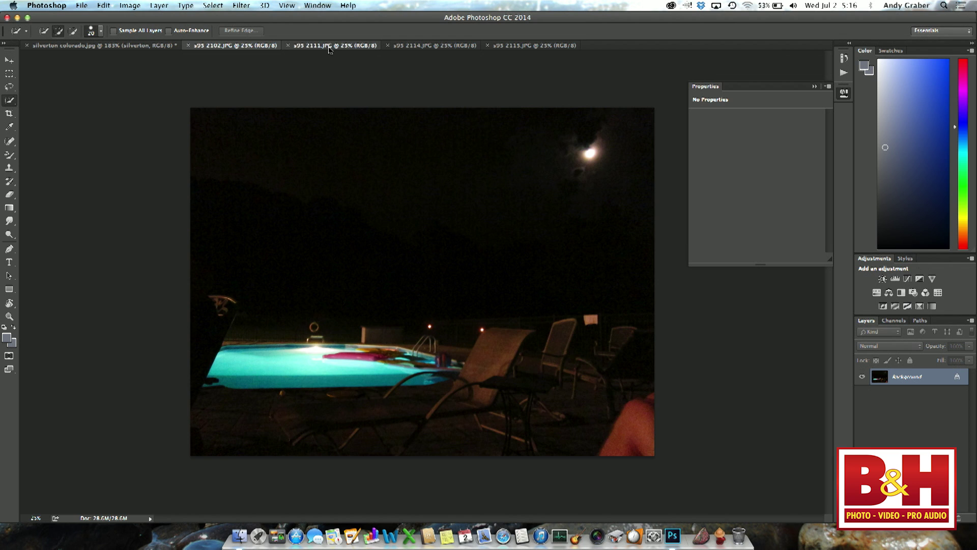
click(329, 47)
click(425, 48)
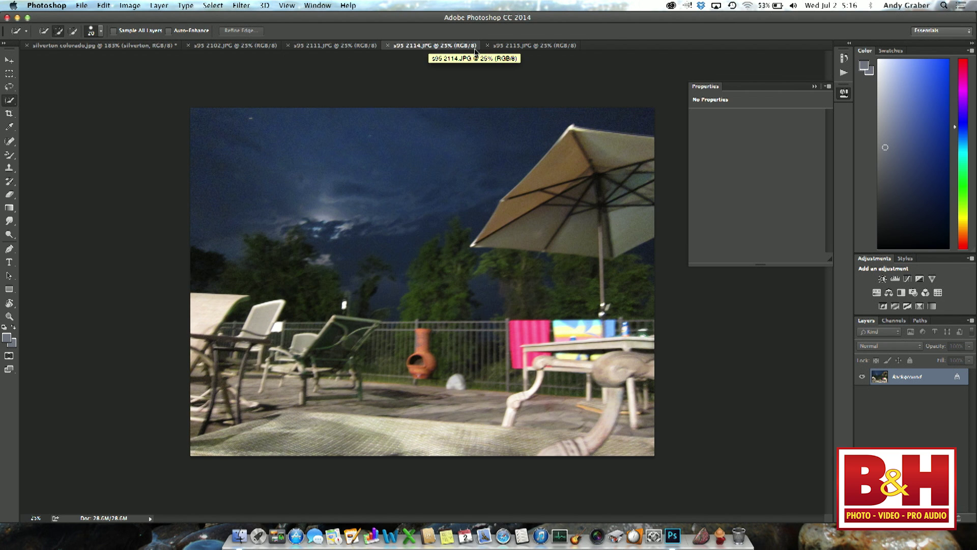
click(524, 46)
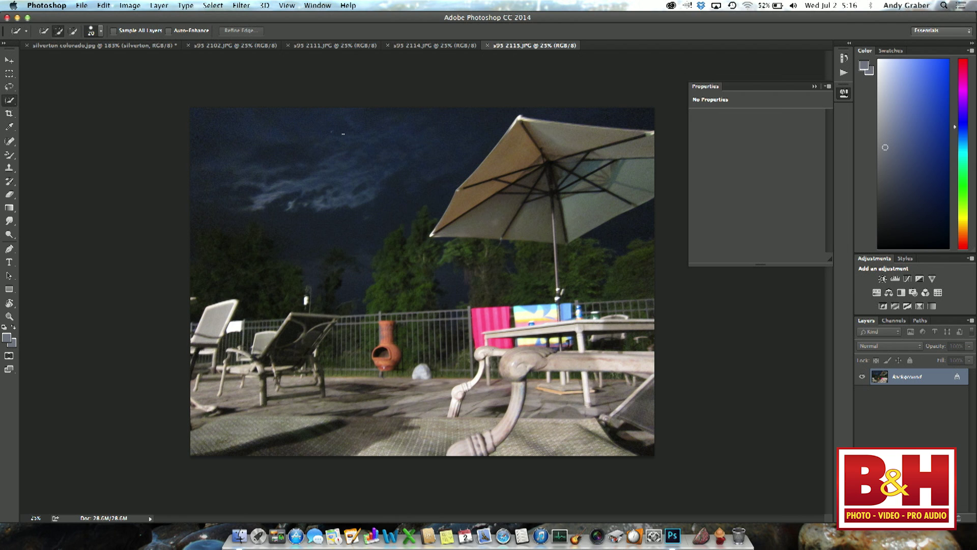
click(418, 47)
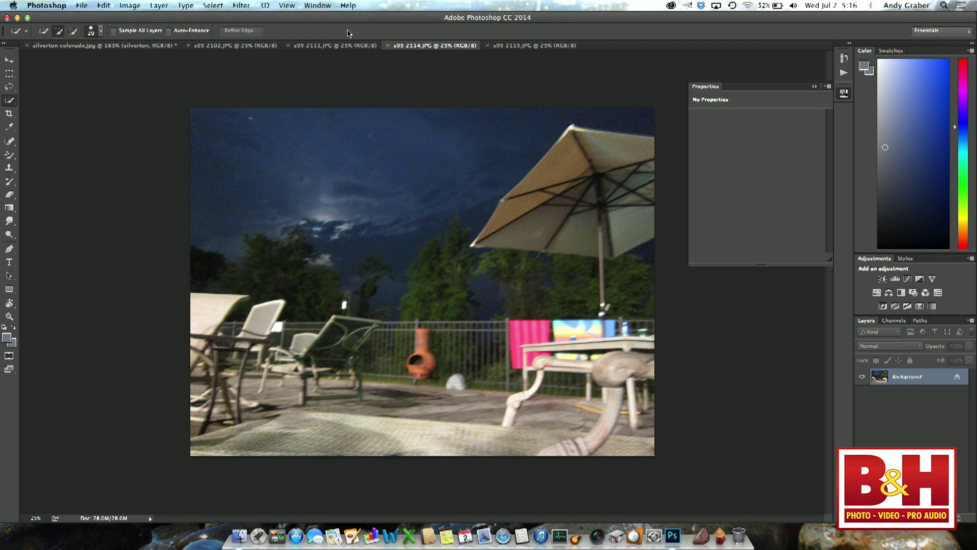
Step: Start the Shake Reduction filter on s95 2111.JPG and set the blur trace bounds to 53 px
click(333, 46)
click(241, 5)
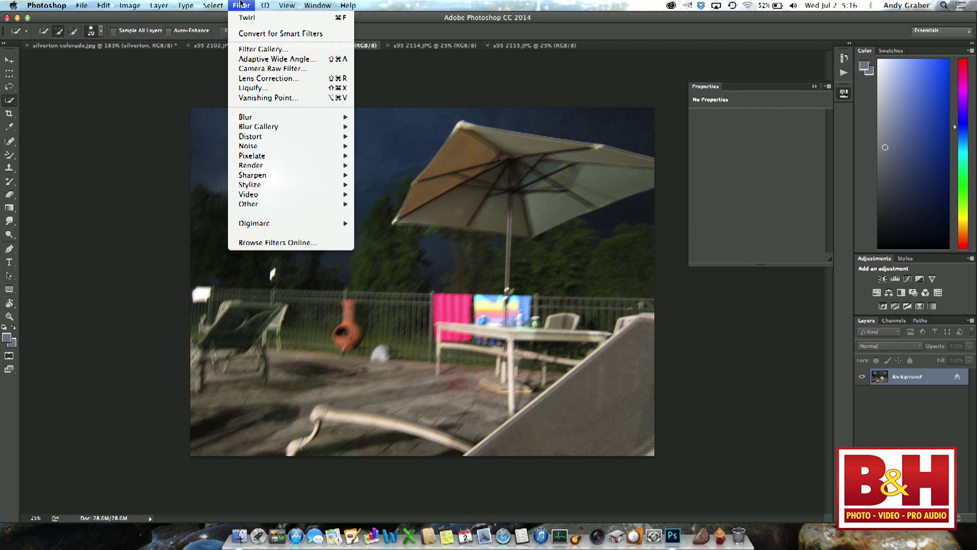
mouse_move(248, 118)
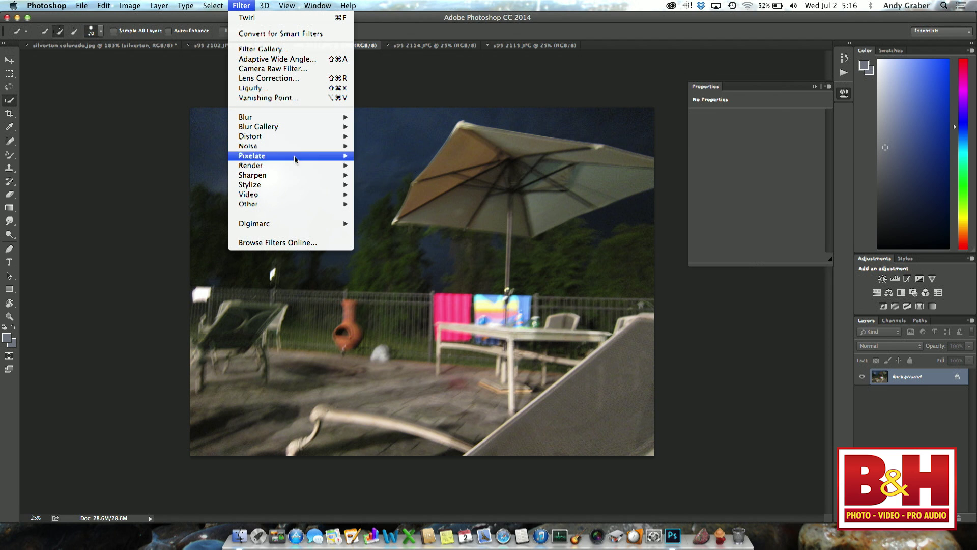
mouse_move(291, 176)
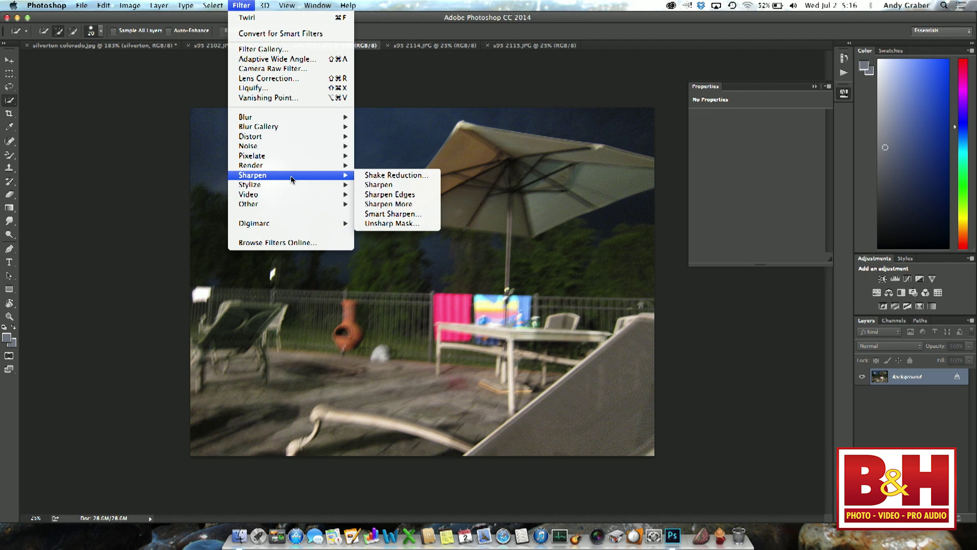
click(391, 174)
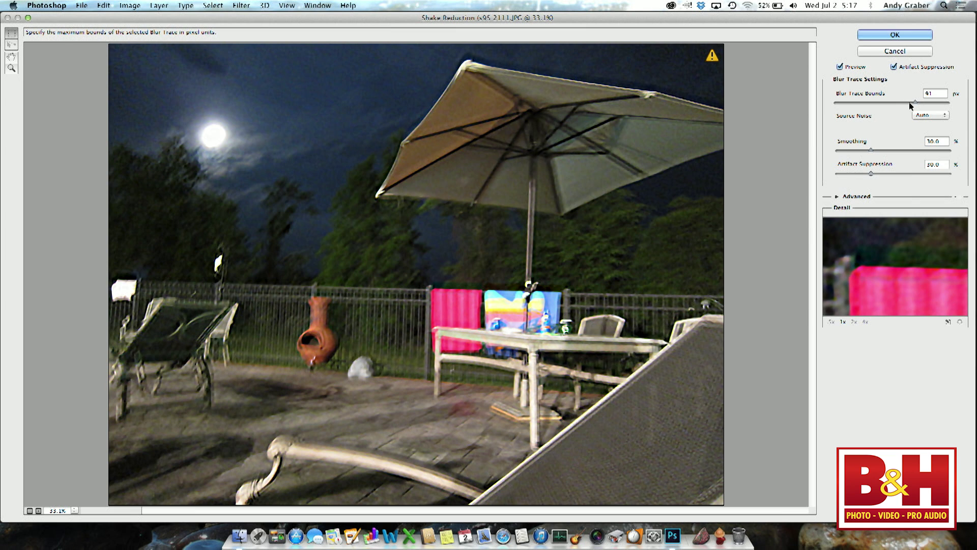
drag(914, 102, 882, 103)
drag(884, 103, 902, 102)
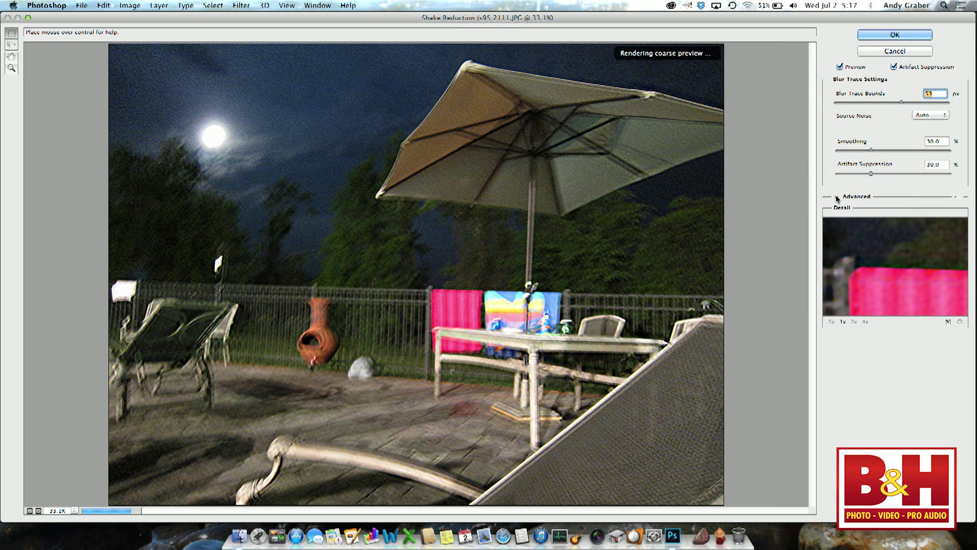
Step: Reveal the advanced blur trace settings, move the estimation region over the lounge chair, and add regions around the fence and trees, the table and the patio floor
click(837, 197)
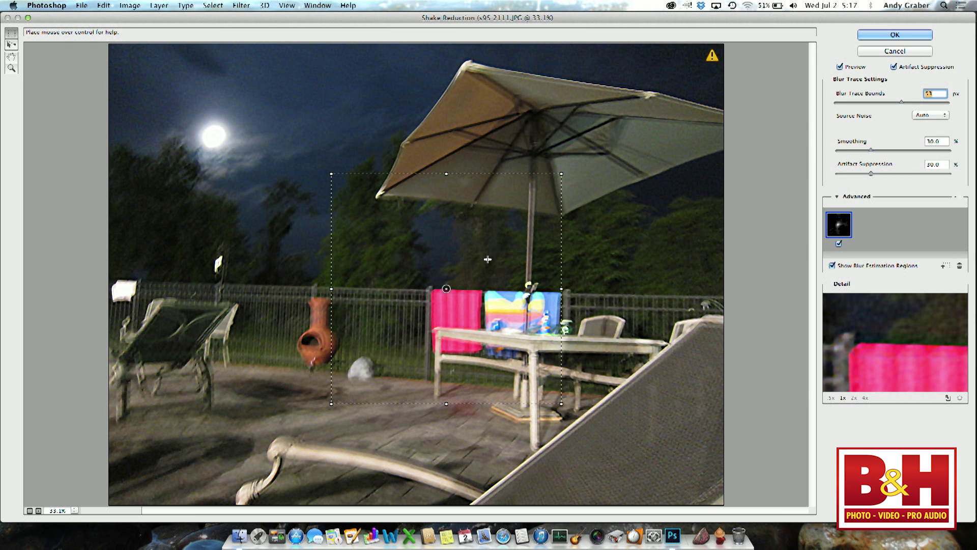
mouse_move(446, 289)
mouse_down()
mouse_move(324, 330)
mouse_move(299, 326)
mouse_up()
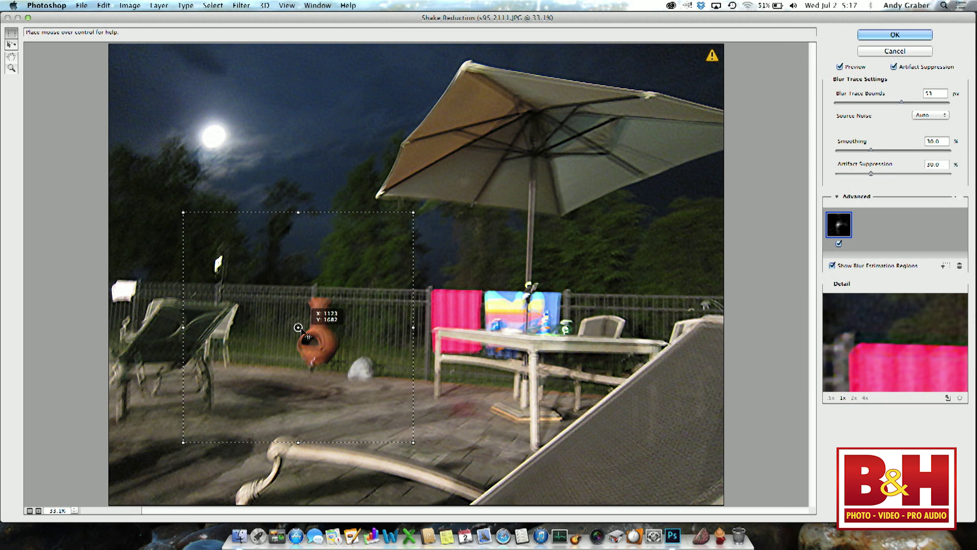
drag(298, 327, 224, 328)
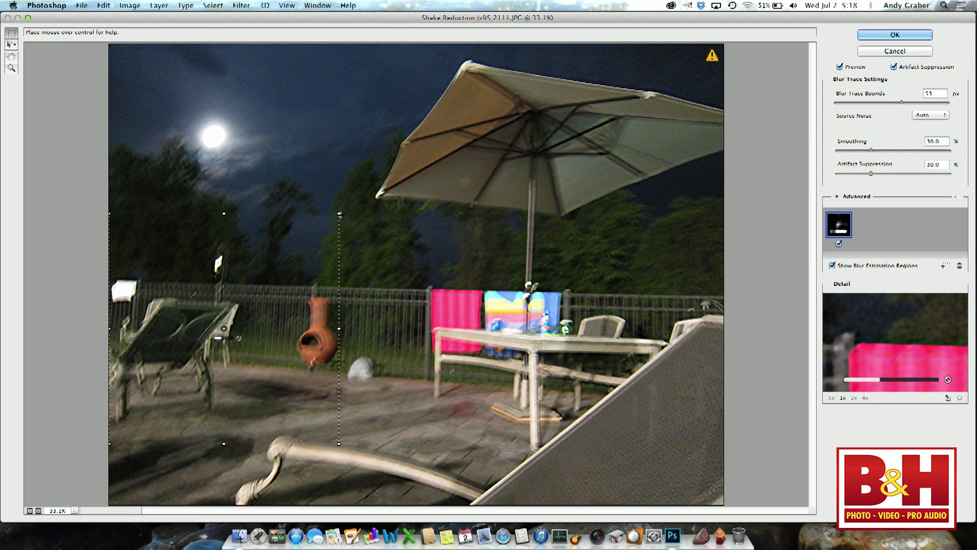
drag(339, 214, 484, 327)
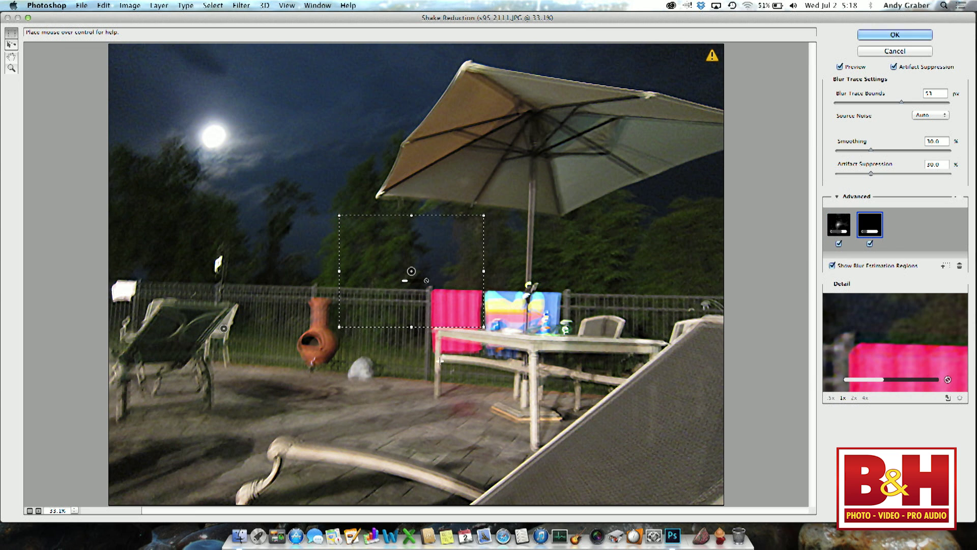
click(945, 267)
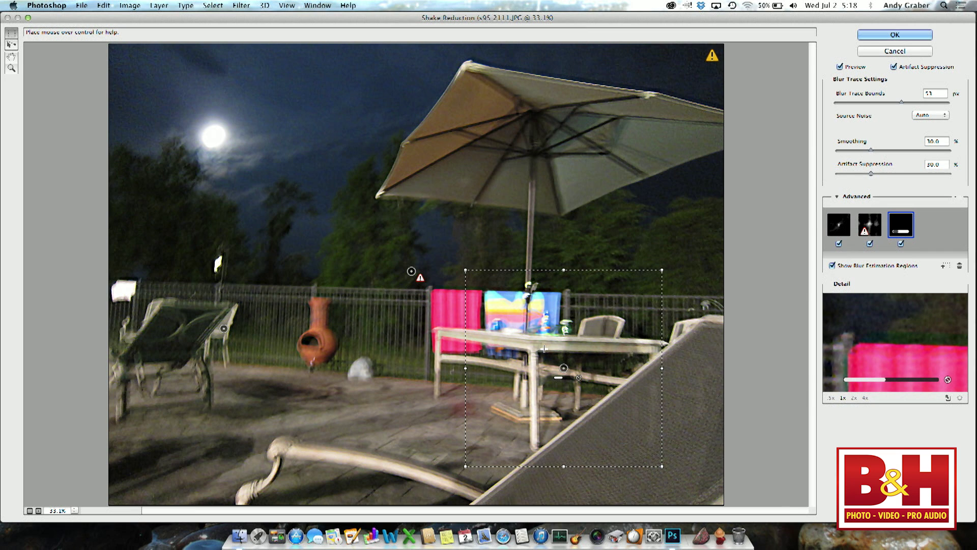
mouse_move(522, 337)
mouse_down()
mouse_move(229, 423)
mouse_move(218, 444)
mouse_up()
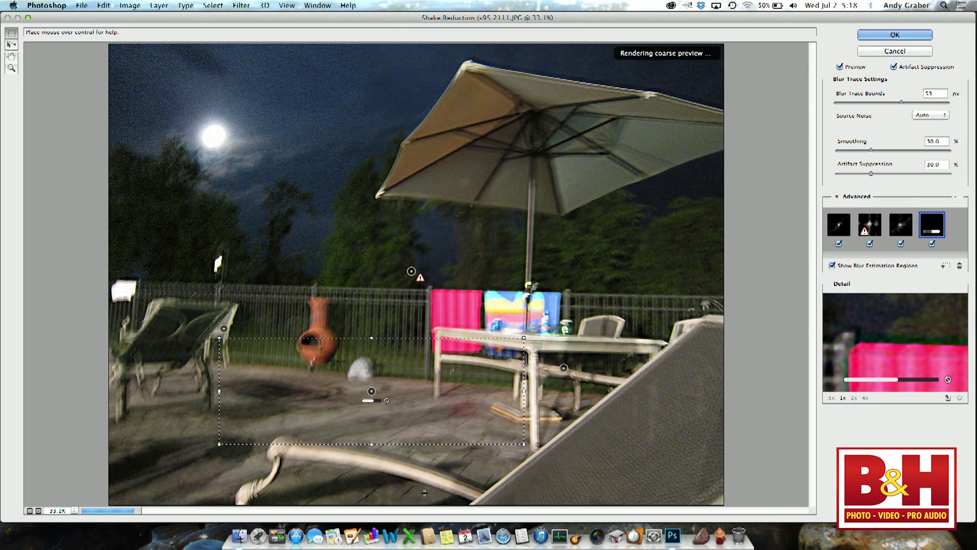
Step: Try to apply the Shake Reduction, choose to keep the unfinished blur trace estimation, and cancel the filter
click(896, 34)
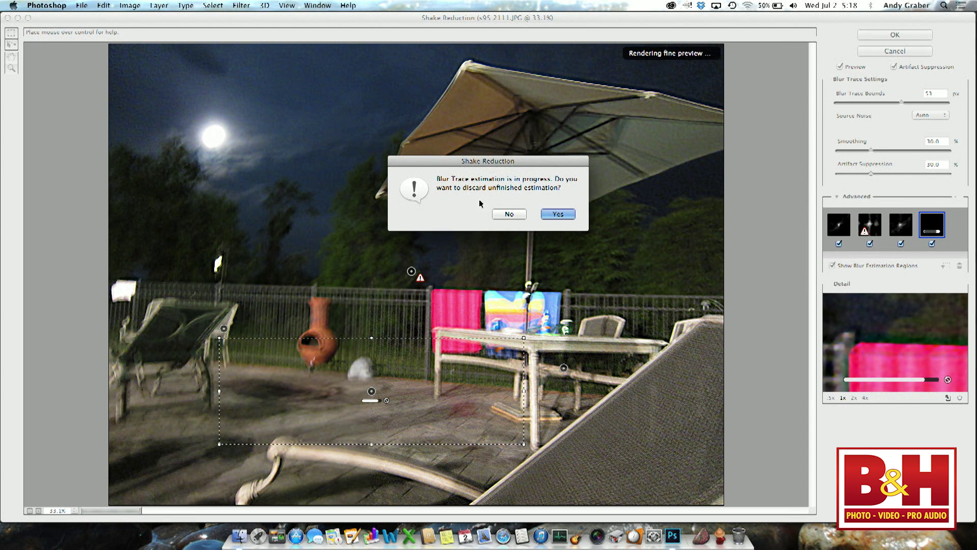
click(520, 212)
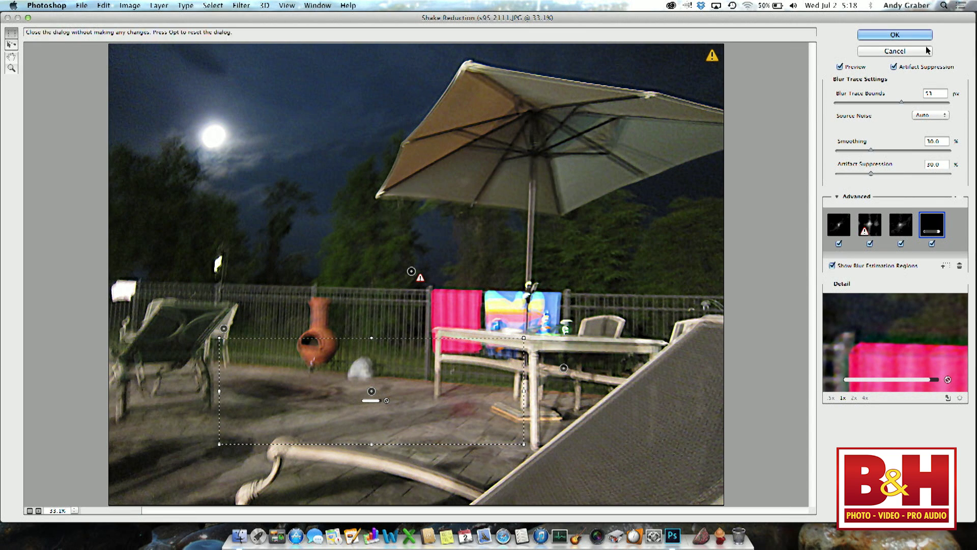
click(913, 50)
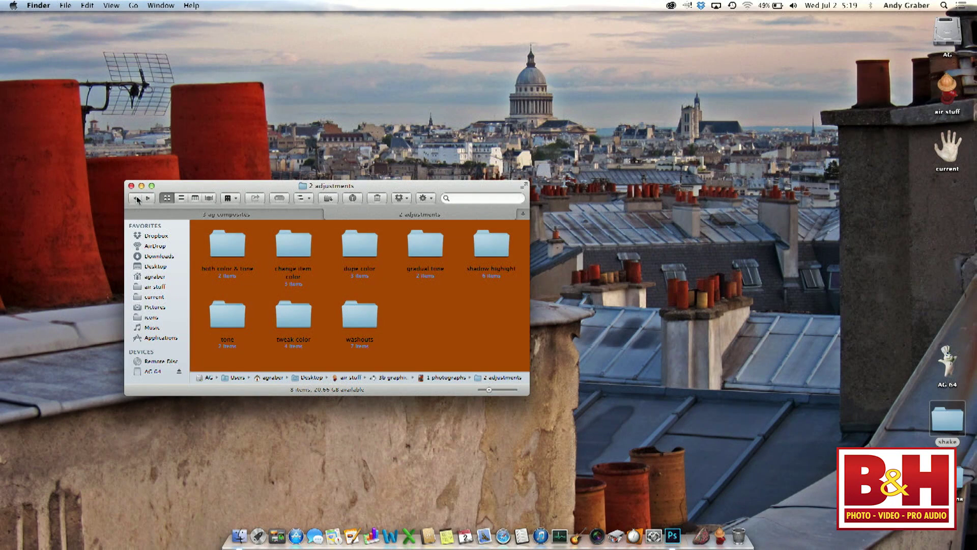
Step: Open kid&mom.JPG in Photoshop from the puppet warp folder inside 5 warps, distortions, filters
click(136, 198)
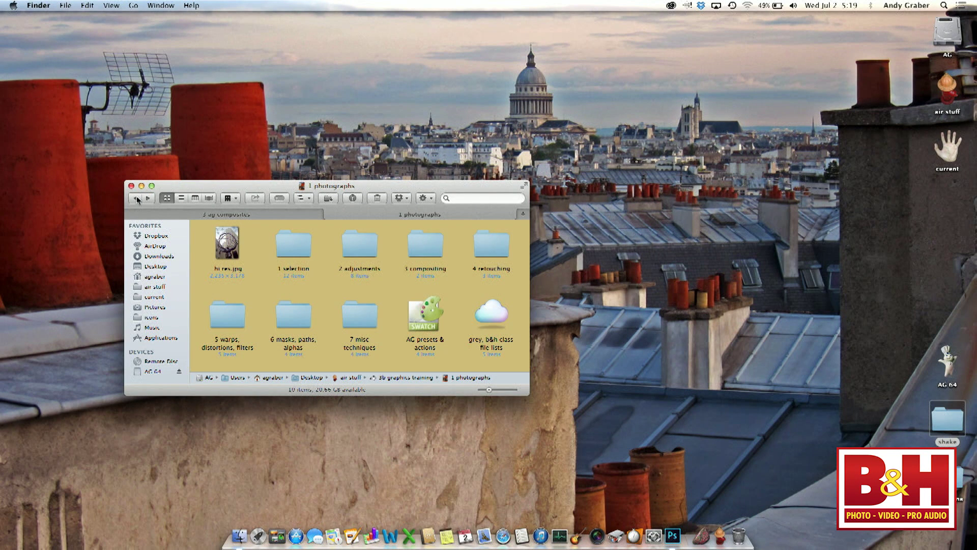
double_click(362, 315)
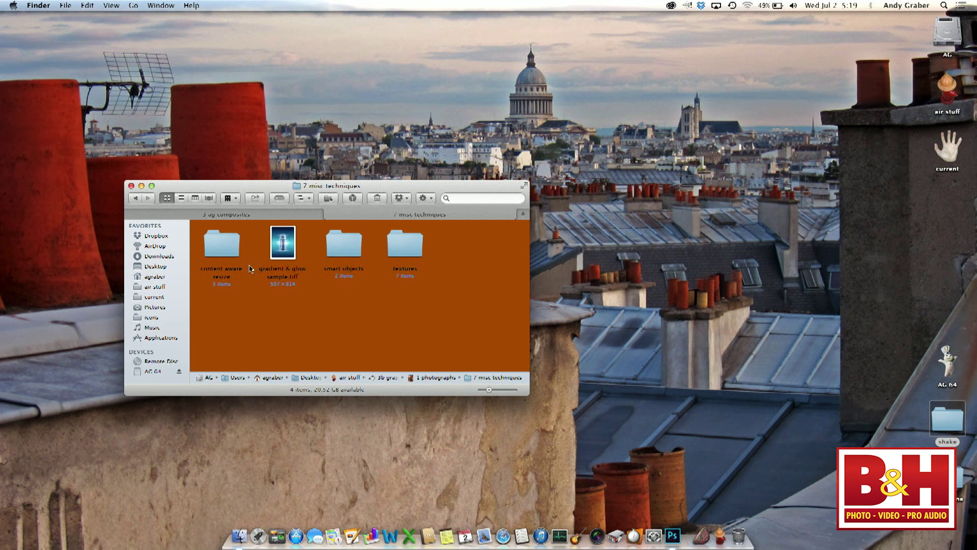
click(136, 198)
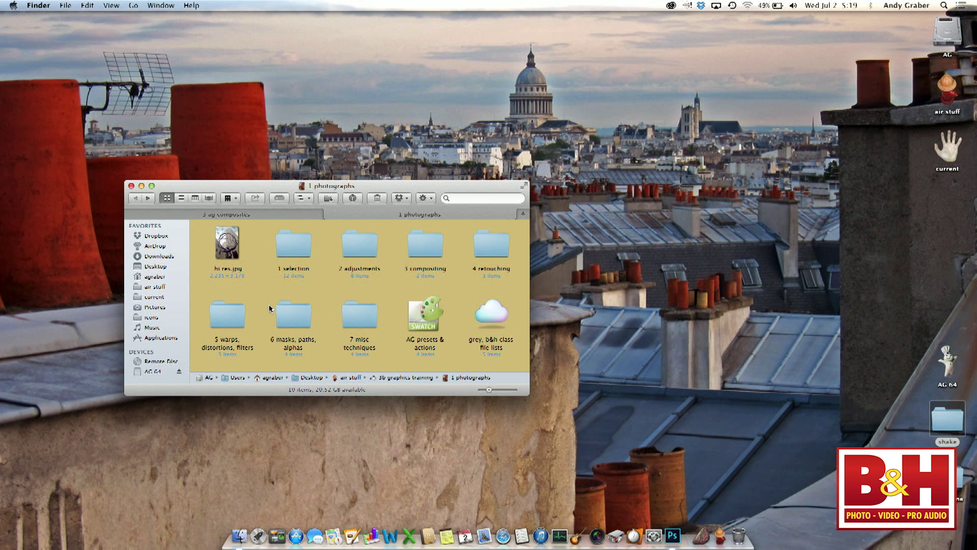
double_click(228, 316)
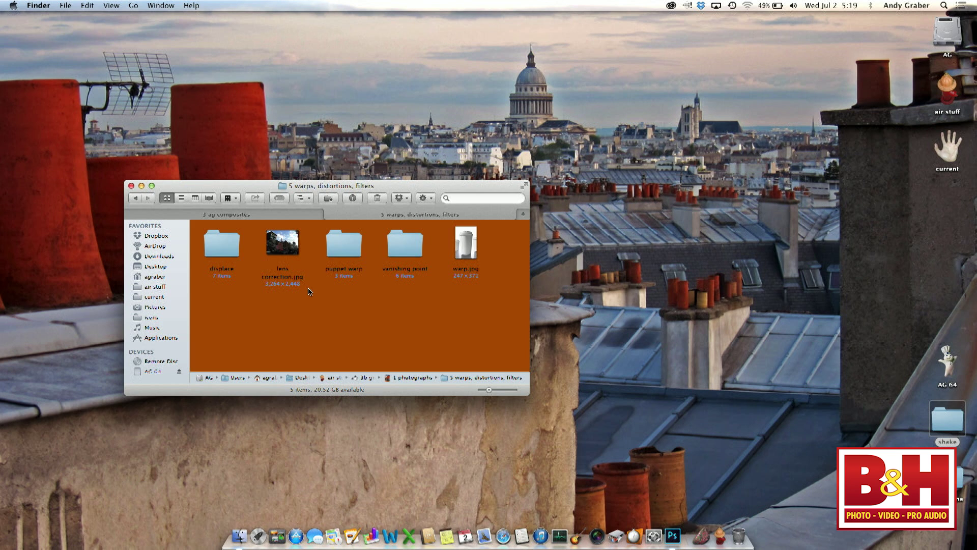
double_click(327, 243)
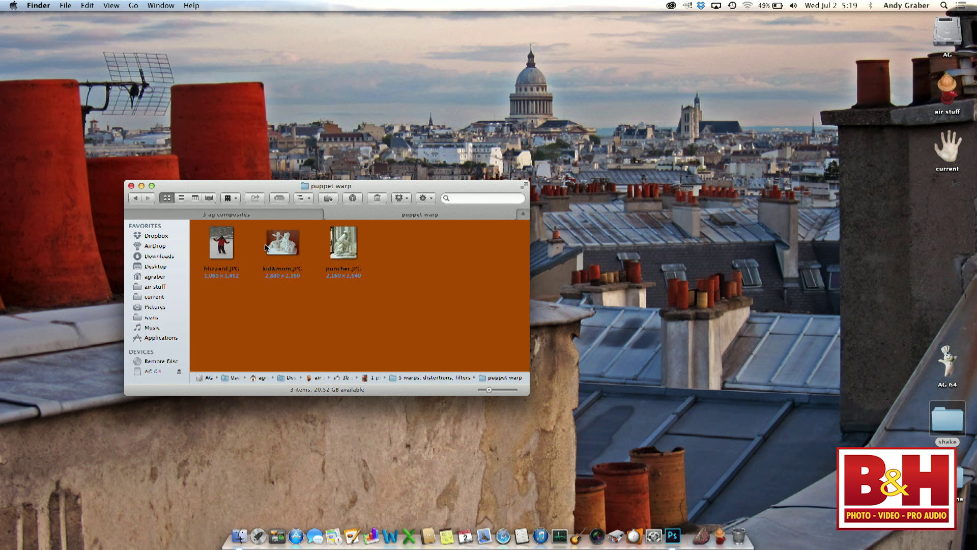
double_click(280, 243)
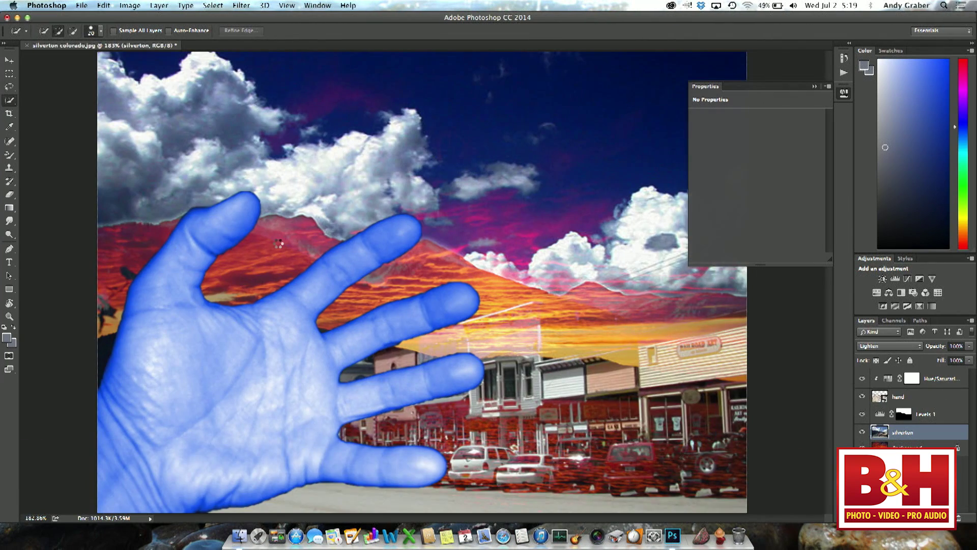
key(F1)
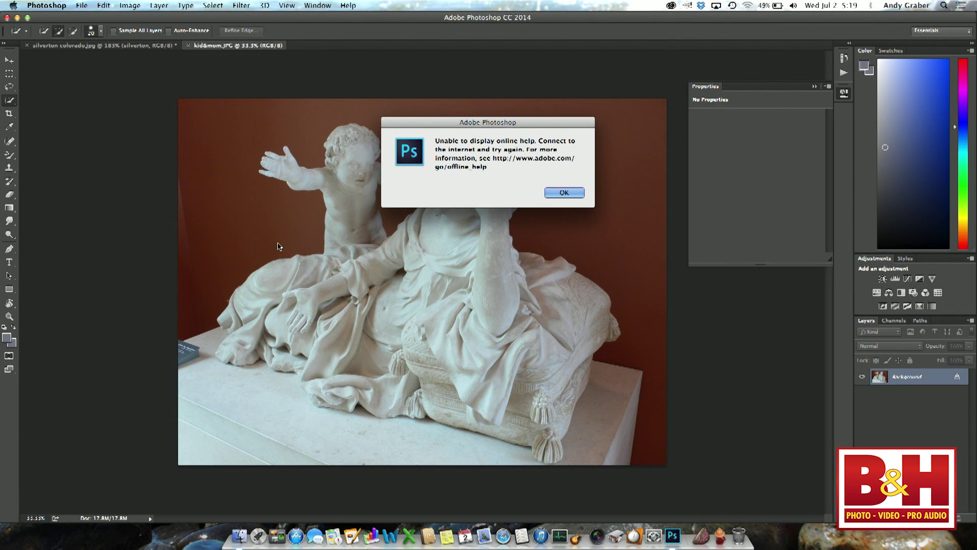
click(581, 193)
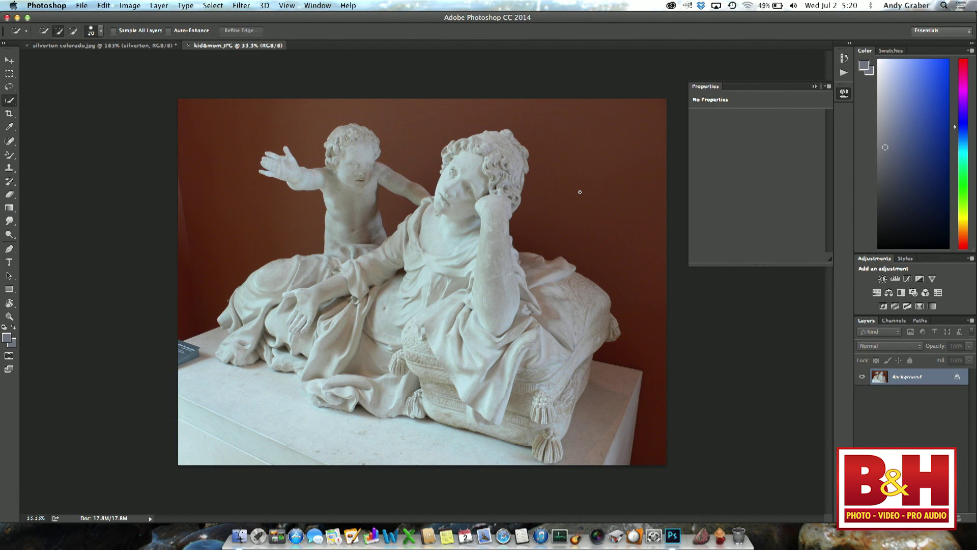
Step: Try copying the child's selected outstretched arm onto a new layer and moving it away from the body
key(super+0)
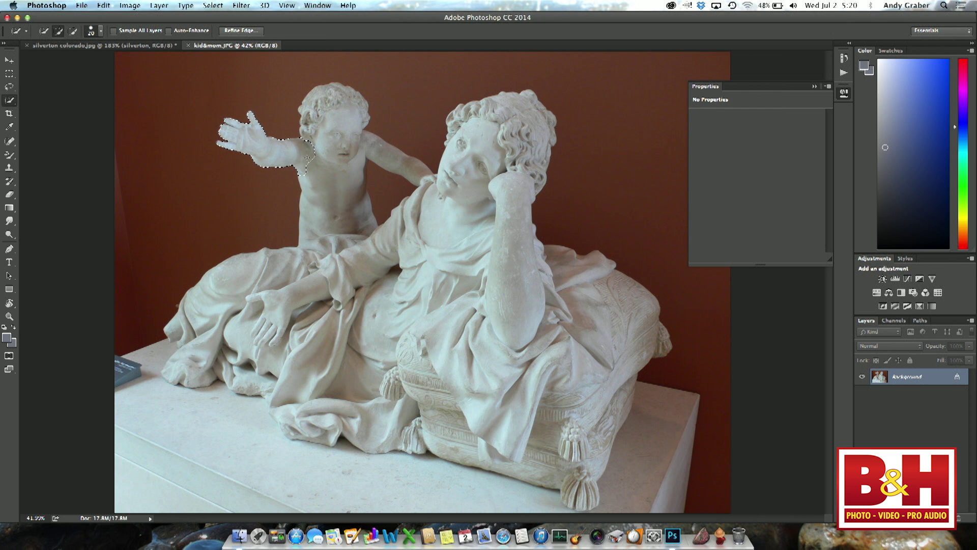
key(super+j)
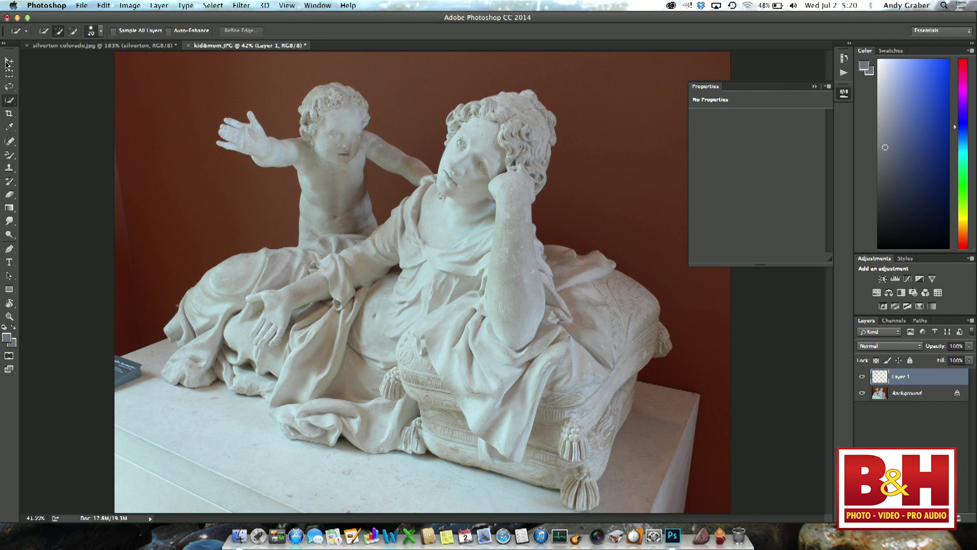
click(9, 61)
drag(273, 148, 192, 186)
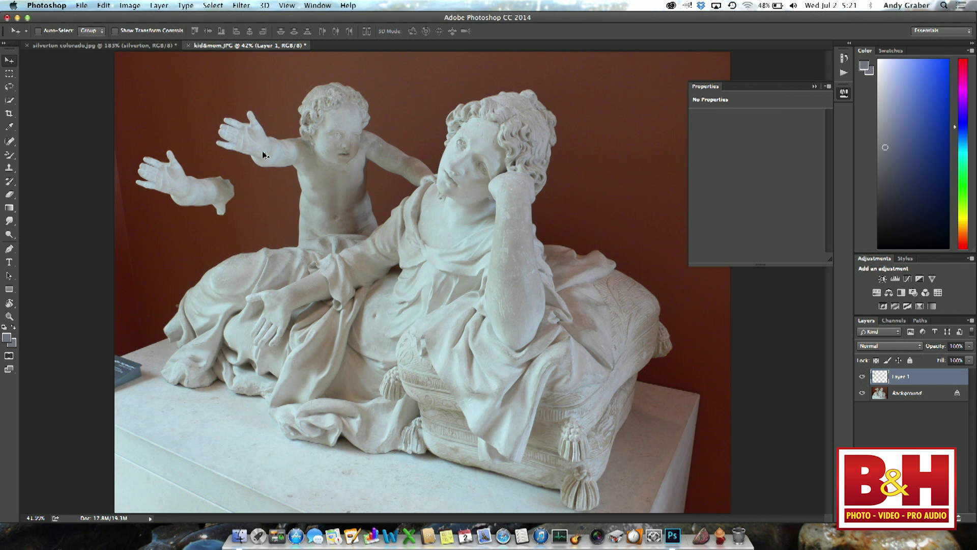
key(super+z)
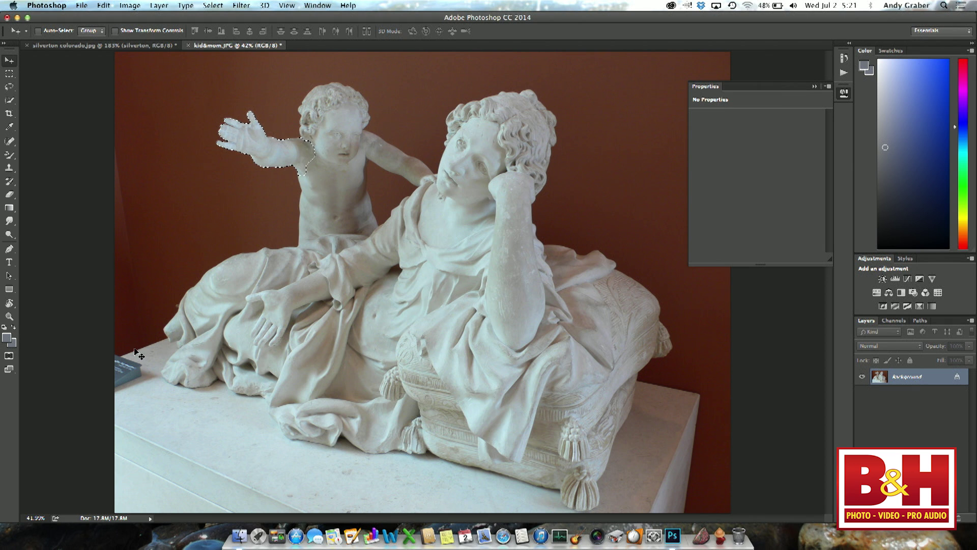
Step: Soften the shoulder edge of the arm selection in Quick Mask mode with a 200 px black brush at 0% hardness
click(9, 355)
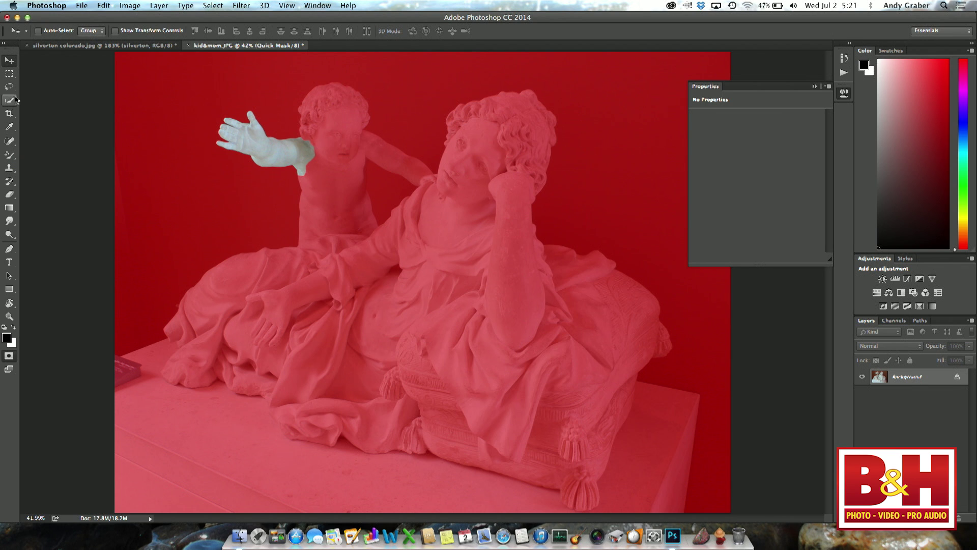
click(10, 158)
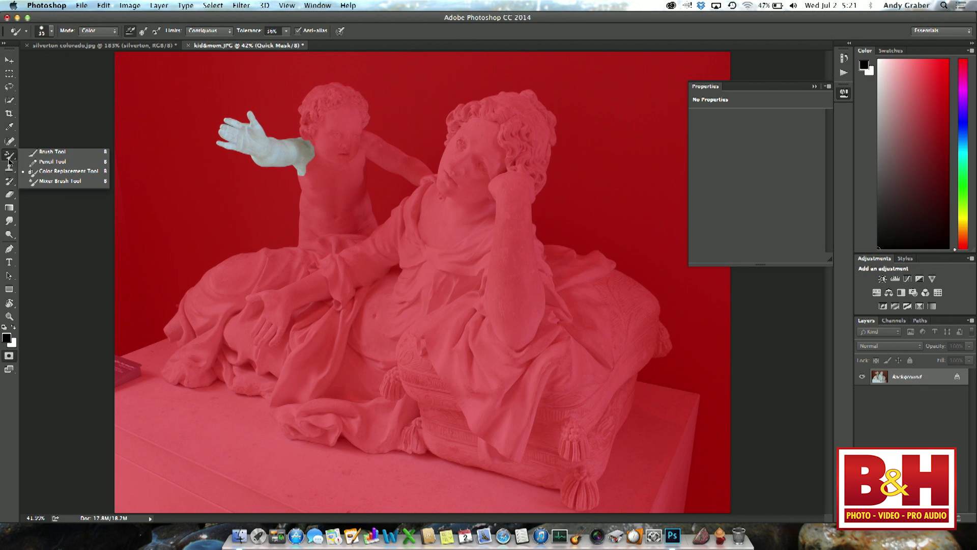
click(51, 151)
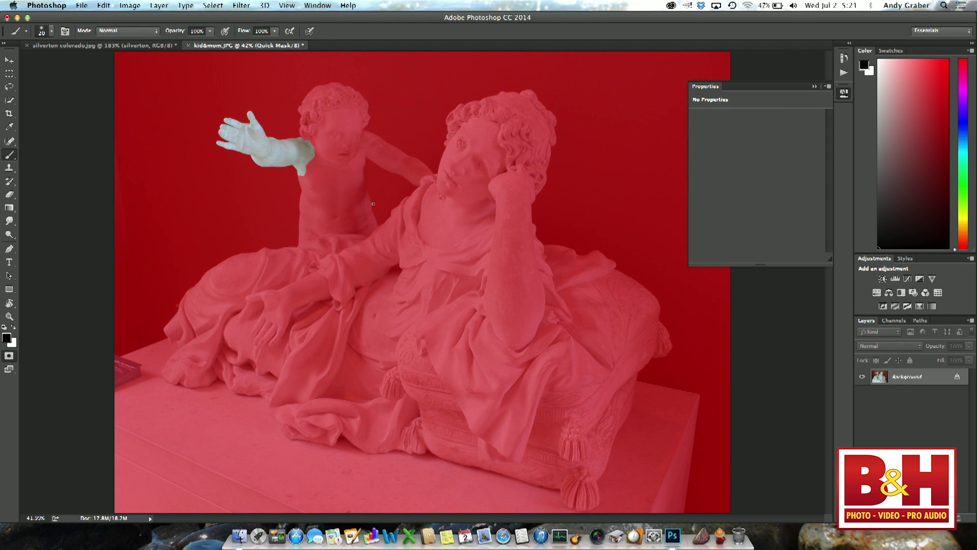
key(bracketright)
key(bracketright)
key(bracketright)
key(bracketright)
key(bracketright)
key(bracketright)
key(bracketright)
key(bracketright)
key(bracketright)
key(bracketleft)
key(bracketleft)
key(bracketleft)
key(bracketleft)
click(50, 33)
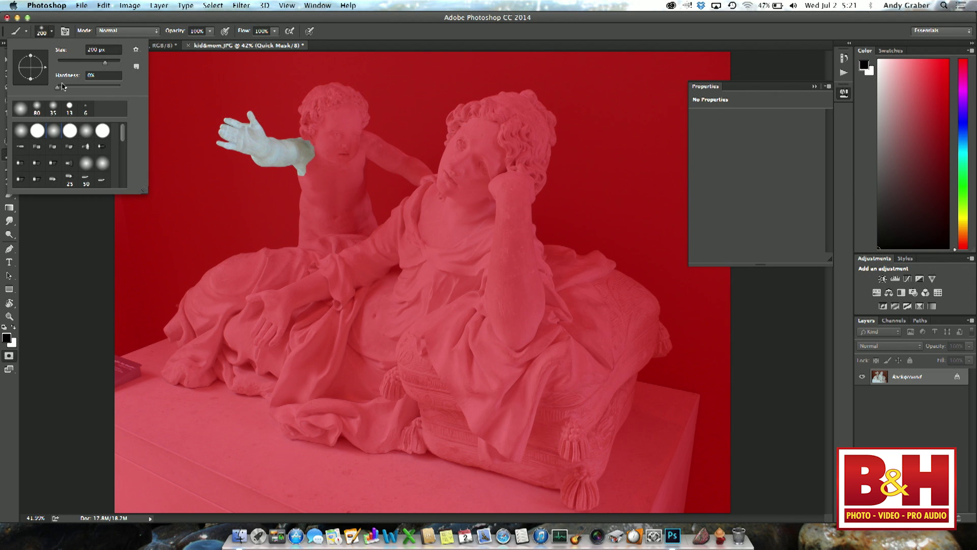
click(51, 33)
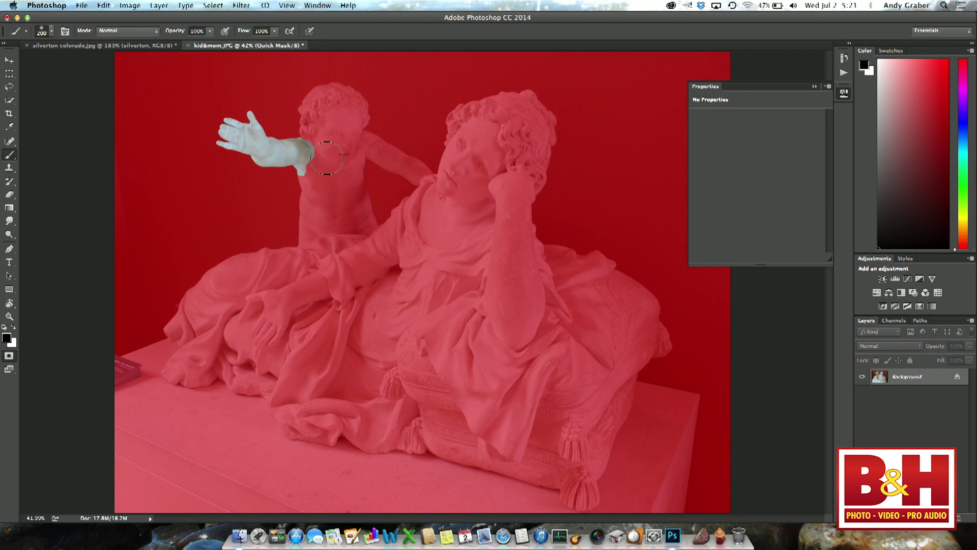
drag(319, 141, 301, 191)
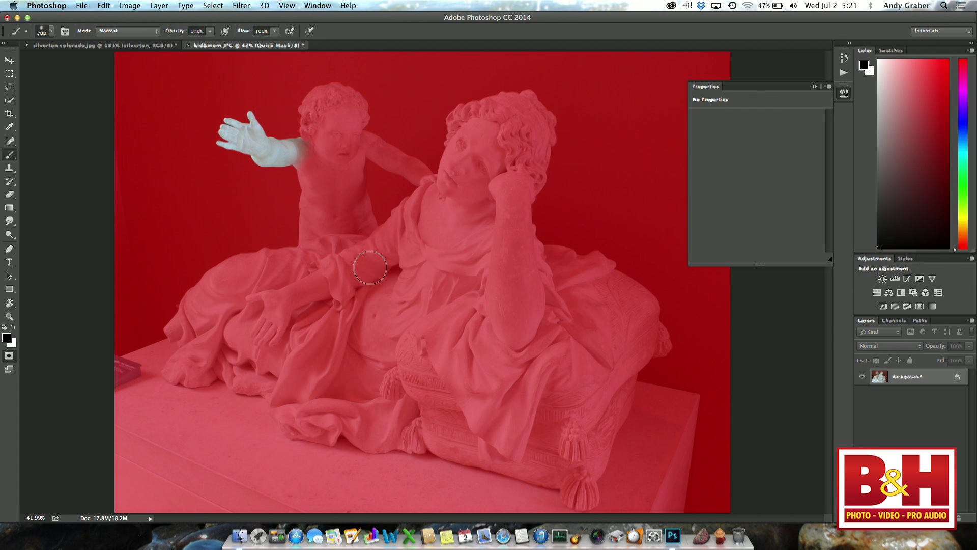
click(10, 357)
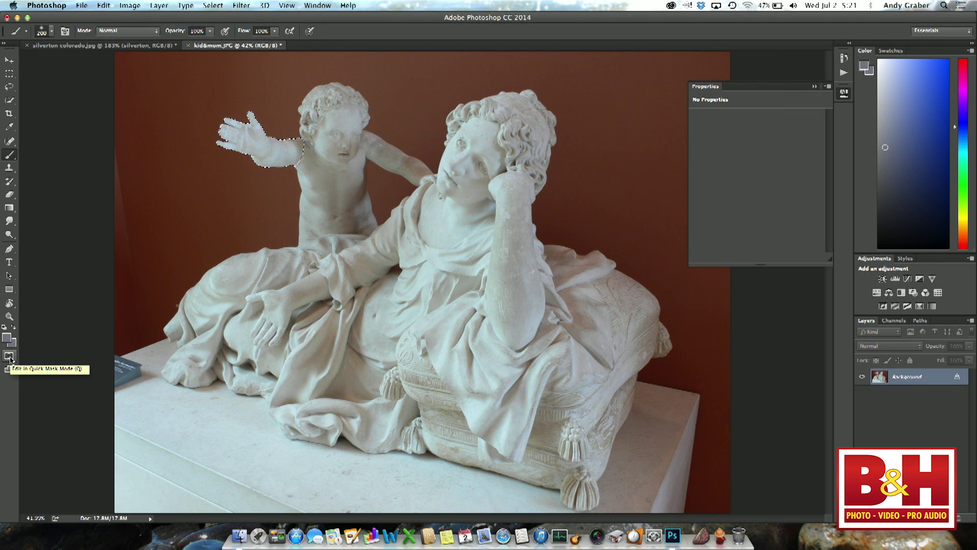
Step: Copy the softened arm selection to a new layer, try moving it off the body, and delete that layer
key(ctrl+j)
click(9, 61)
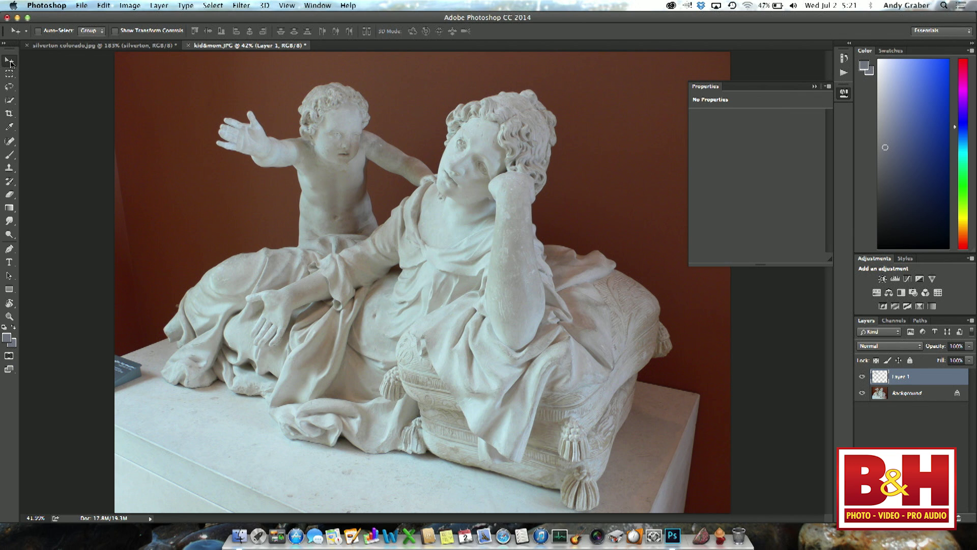
drag(279, 162, 202, 233)
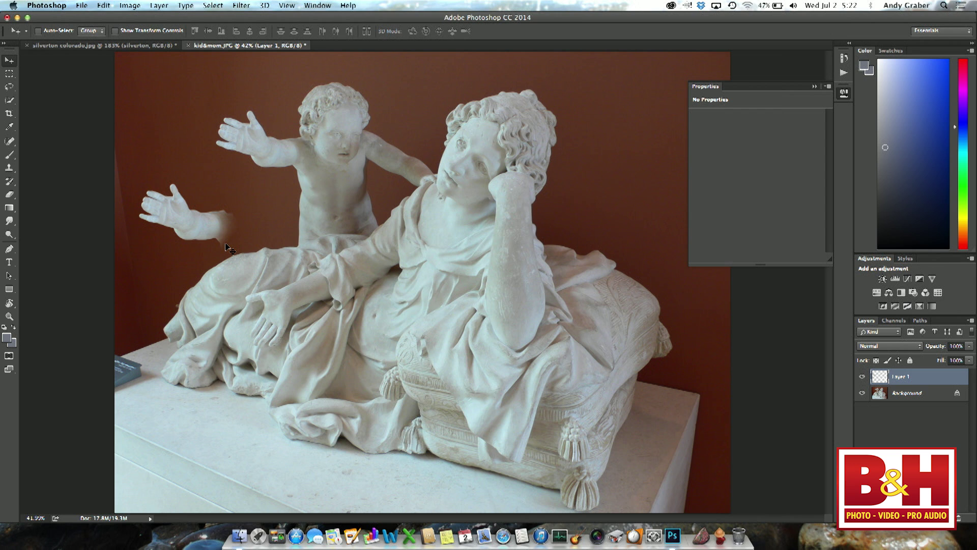
key(super+z)
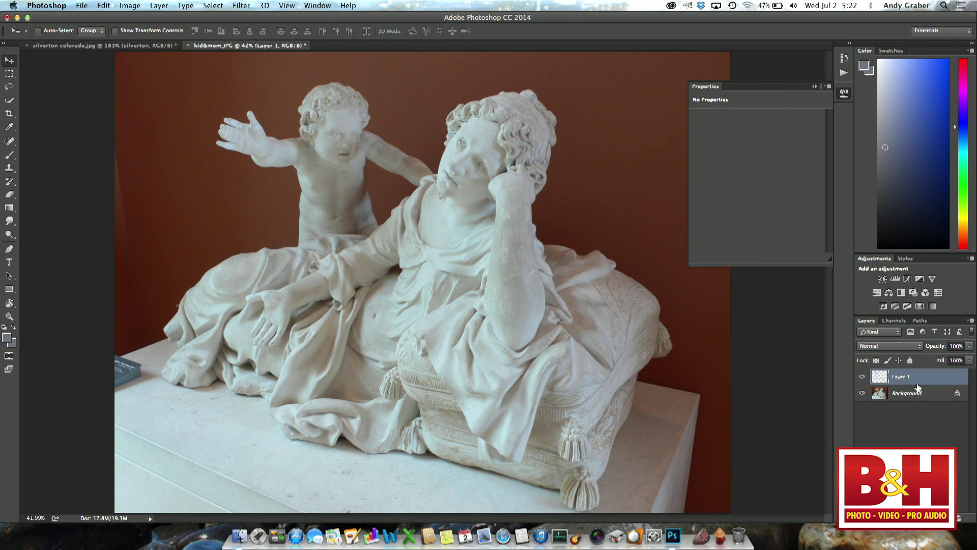
key(Delete)
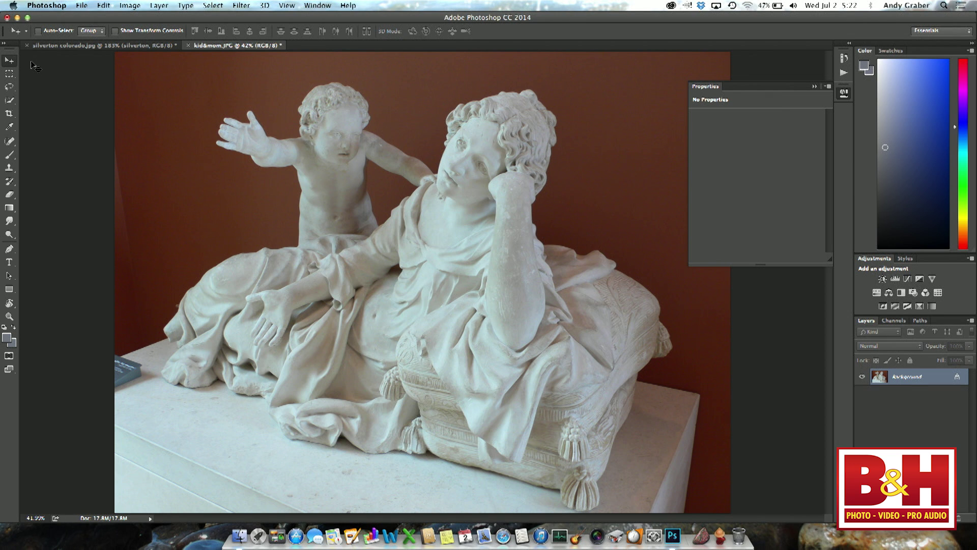
Step: Select the child's whole figure with a 125 px Quick Selection brush, copy it to a new layer, and check the cutout without the background
click(9, 101)
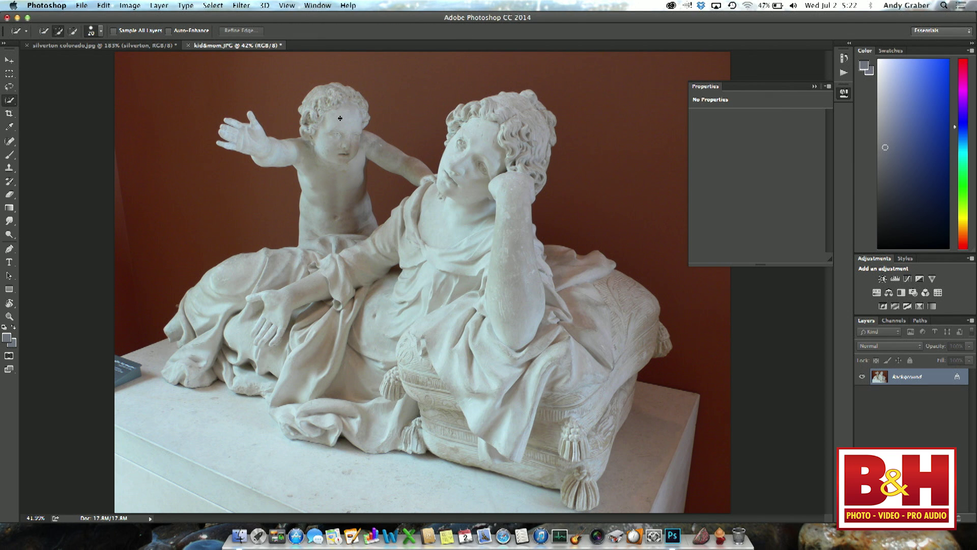
key(bracketright)
key(bracketright)
key(bracketright)
key(bracketright)
key(bracketright)
mouse_move(324, 98)
mouse_down()
mouse_move(315, 104)
mouse_move(333, 213)
mouse_up()
key(super+j)
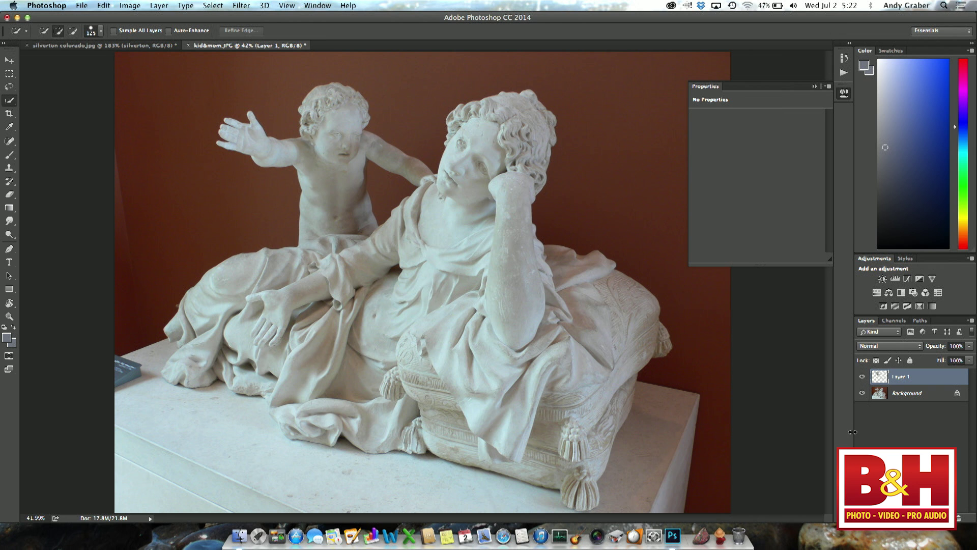
click(862, 392)
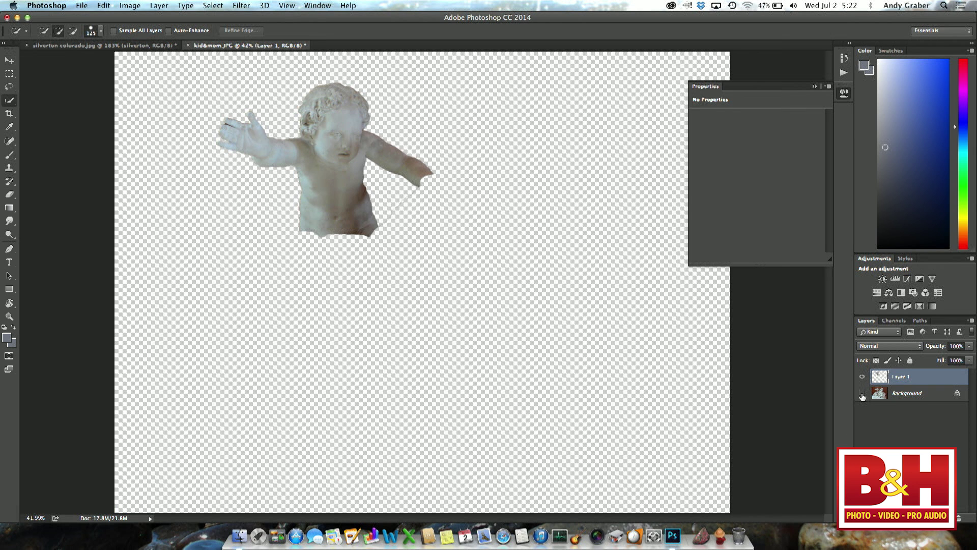
click(862, 393)
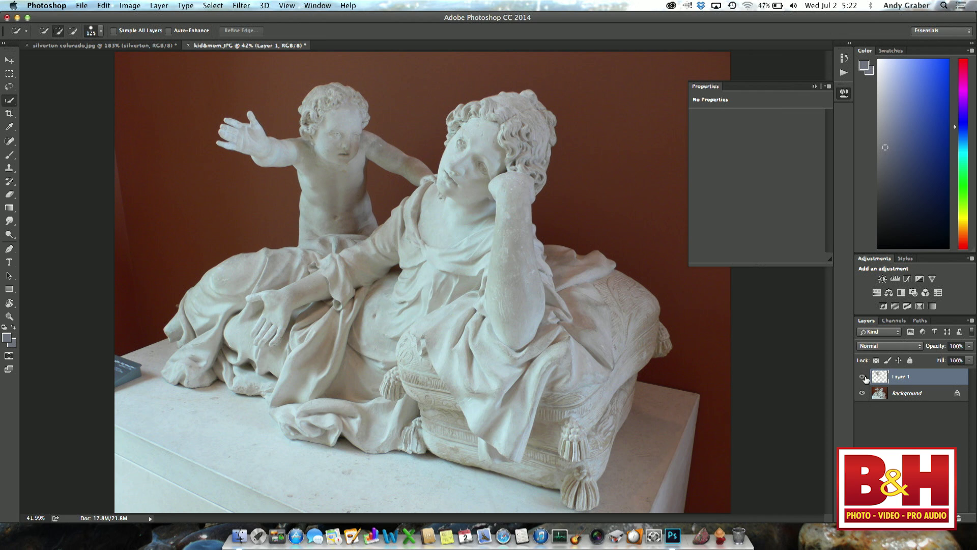
Step: Hide the child cutout layer and duplicate the Background layer beneath it
click(863, 377)
drag(921, 394, 948, 517)
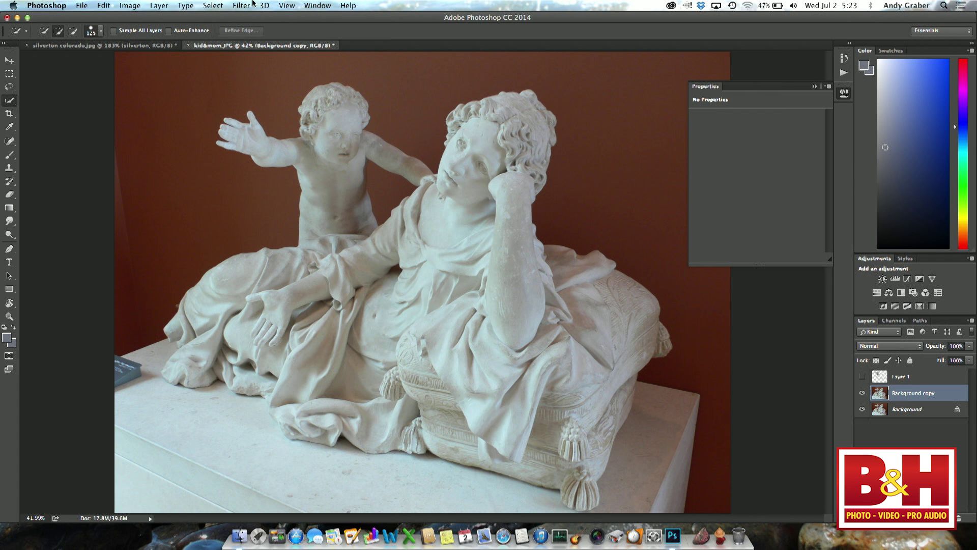
click(158, 6)
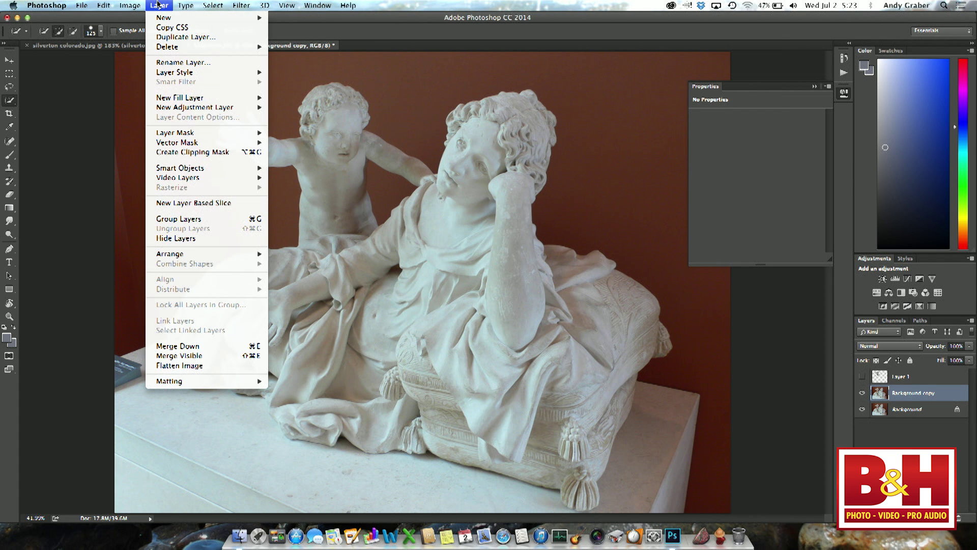
mouse_move(144, 4)
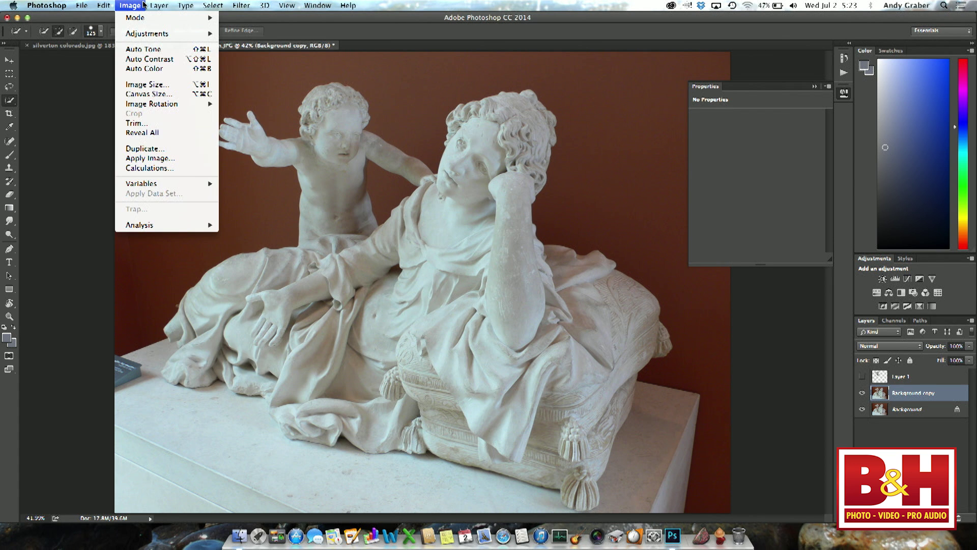
click(161, 4)
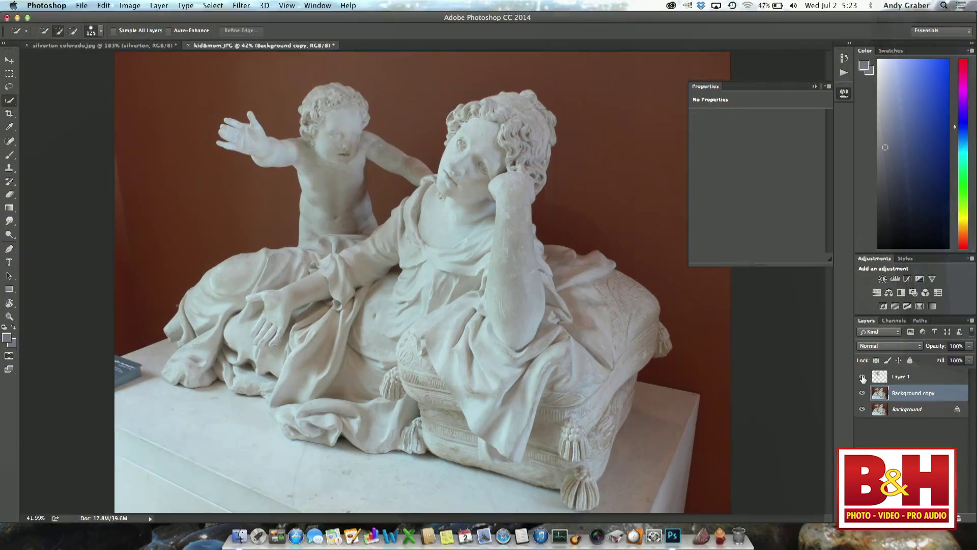
Step: Review the child cutout on its own and against the background layers, keeping Background copy as the active layer
click(861, 376)
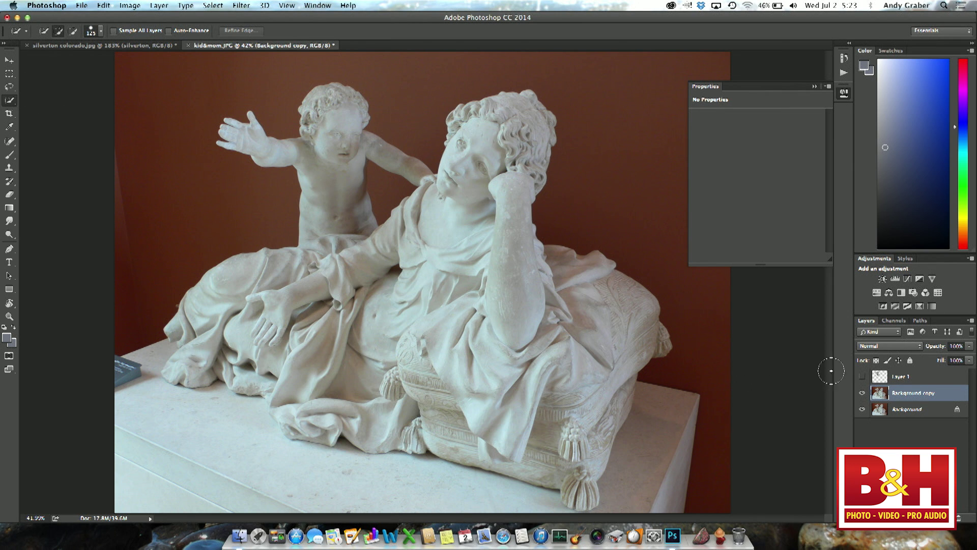
click(905, 378)
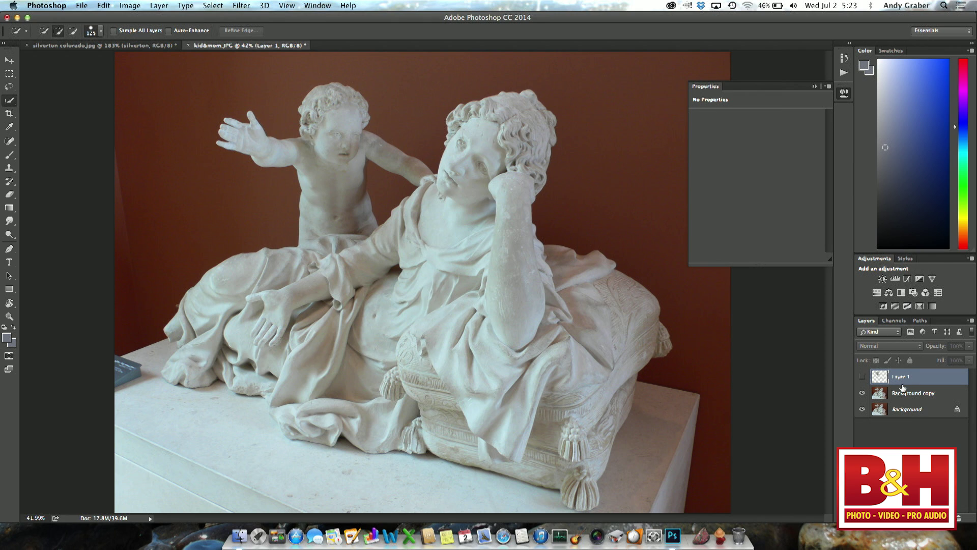
click(883, 398)
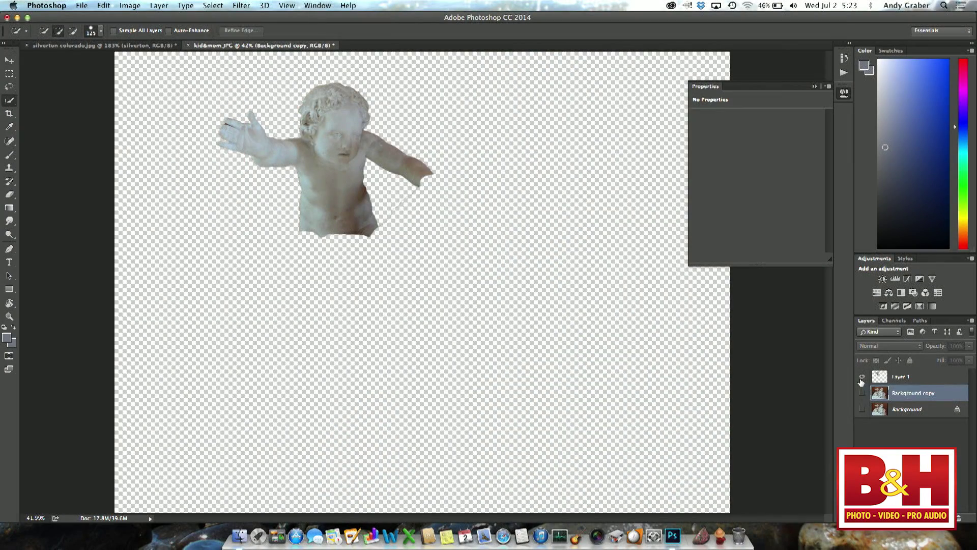
click(861, 393)
click(862, 409)
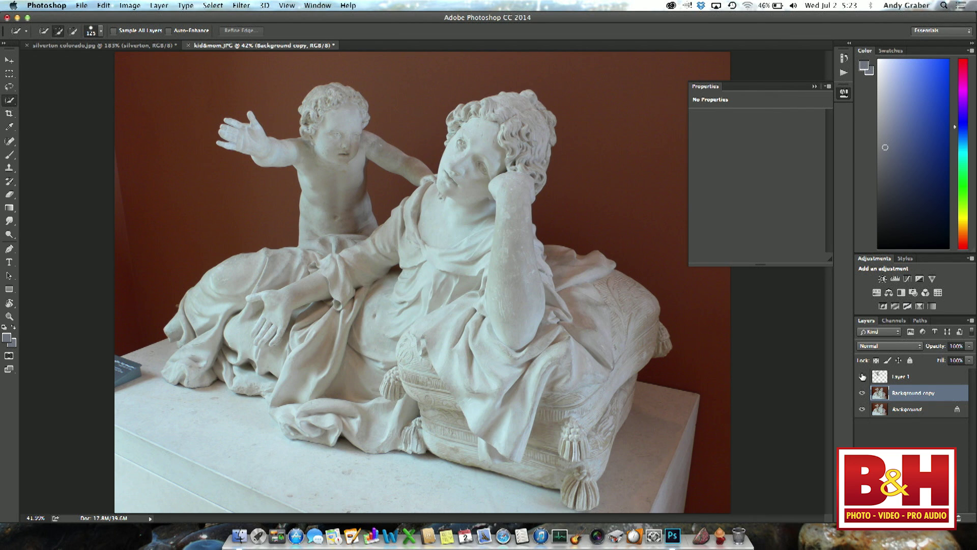
Step: Hide the child cutout layer, load its outline as a selection on Background copy, and expand the selection by 15 pixels
click(862, 376)
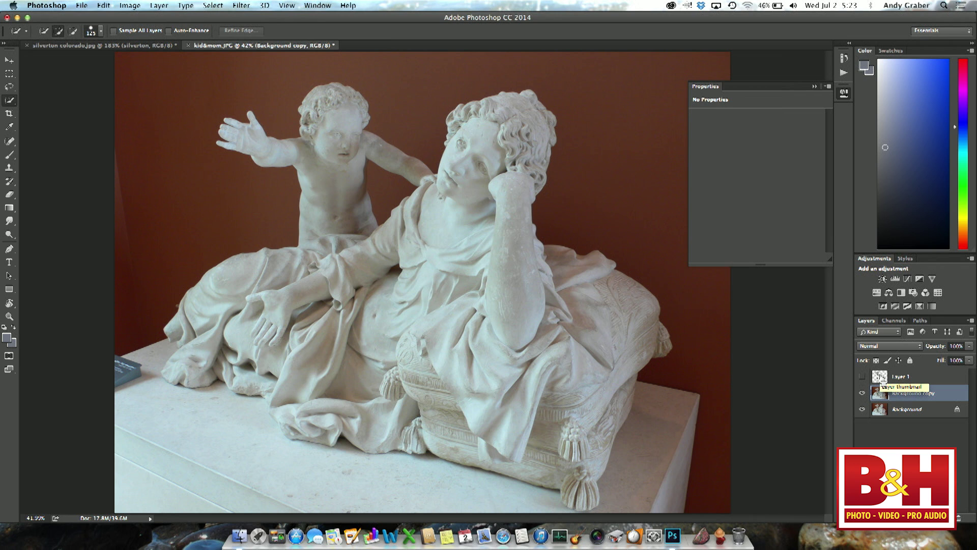
super+click(882, 379)
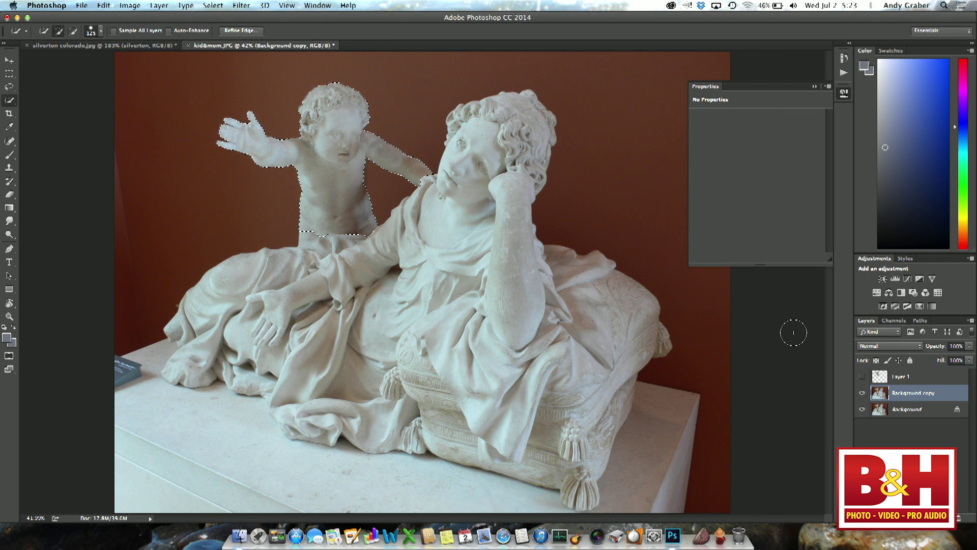
click(214, 5)
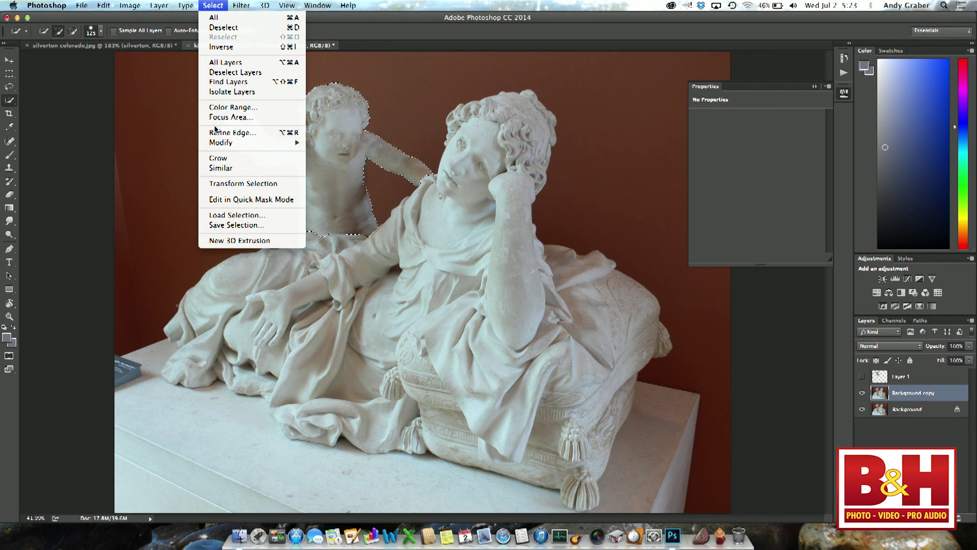
mouse_move(231, 147)
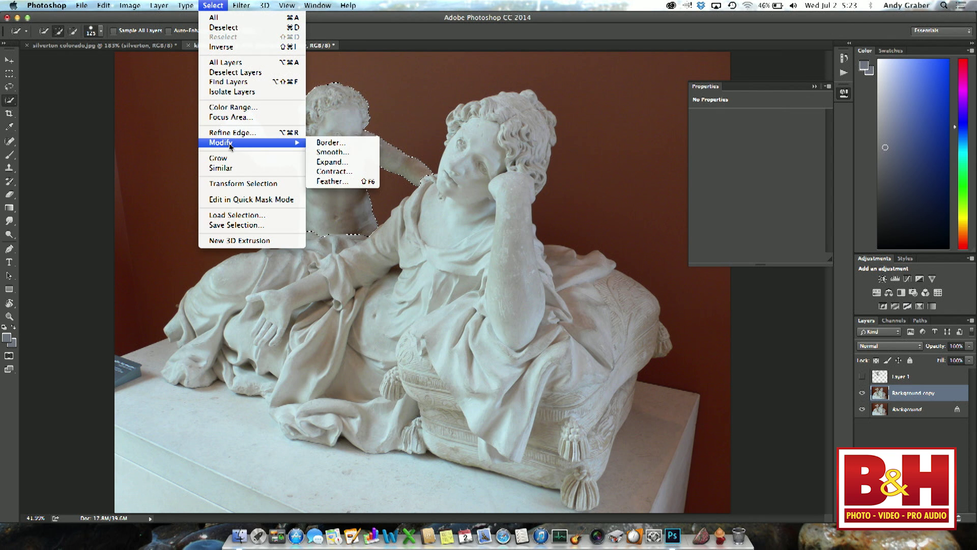
click(333, 168)
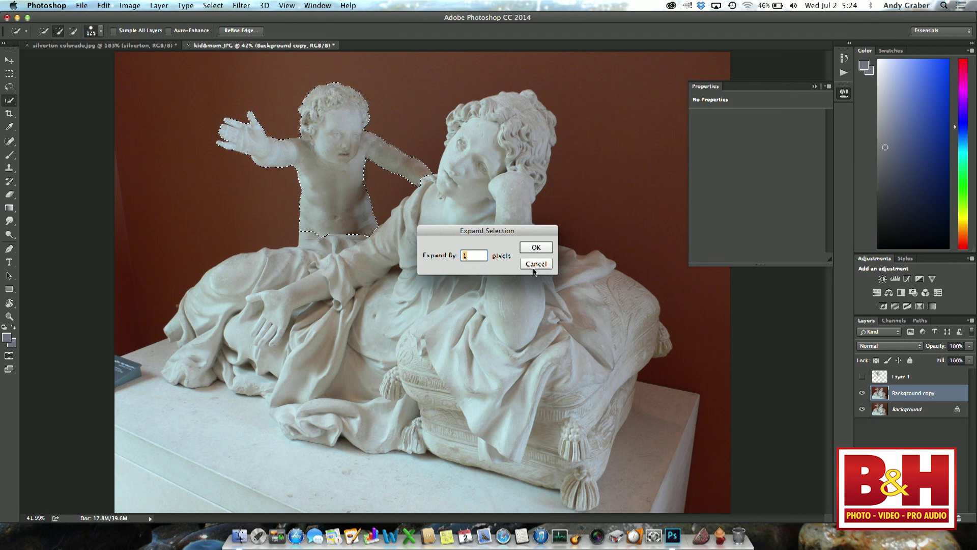
text(15)
click(538, 247)
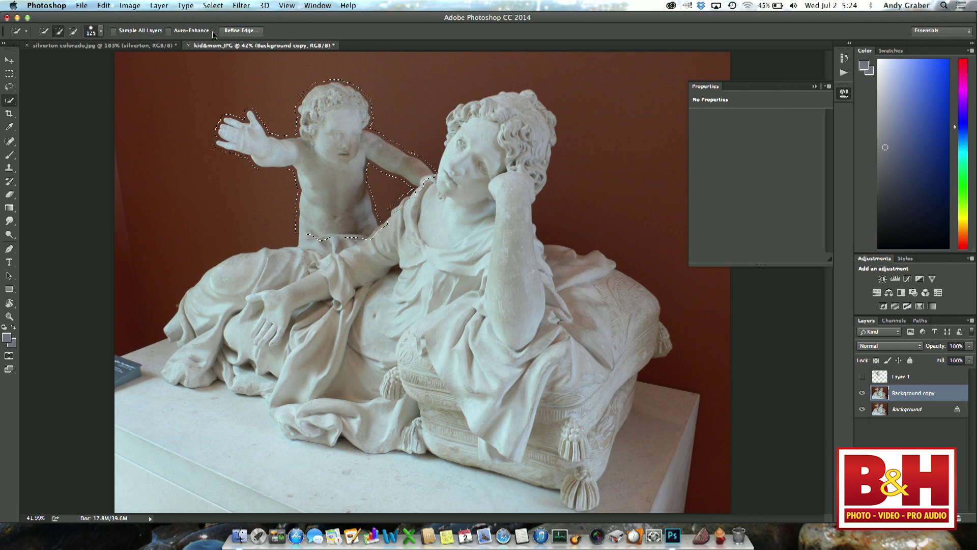
Step: Soften the expanded child selection in Refine Edge with a feather of about 12 px, output as a selection
click(241, 31)
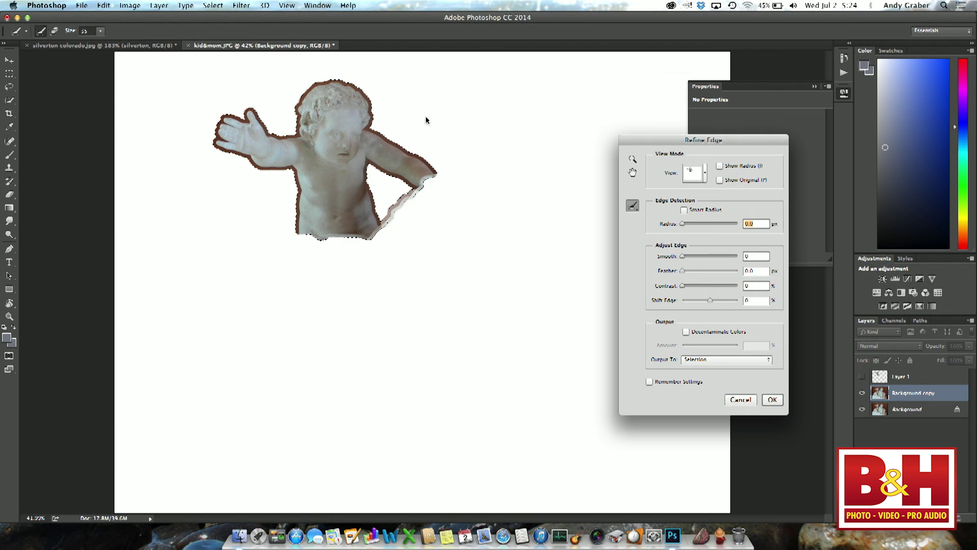
drag(685, 273, 705, 271)
click(691, 273)
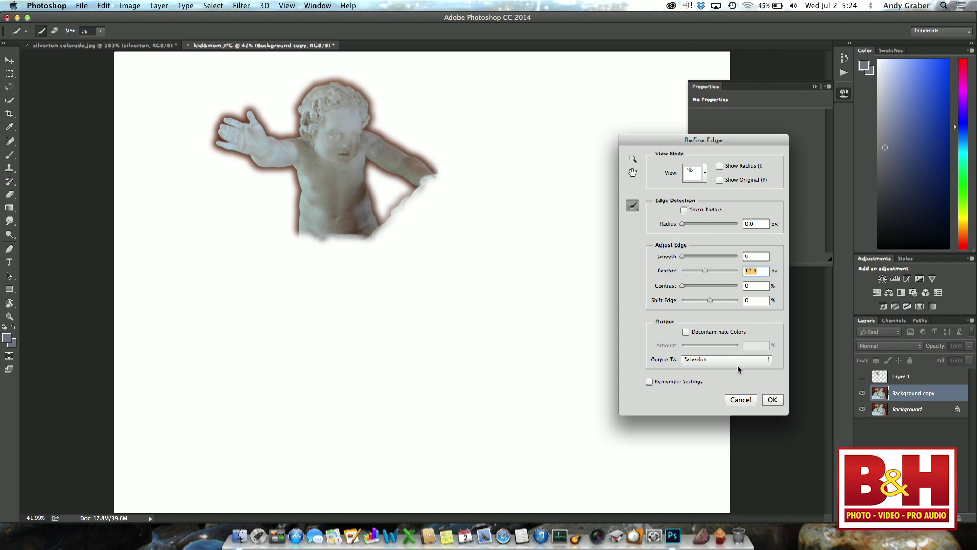
click(771, 400)
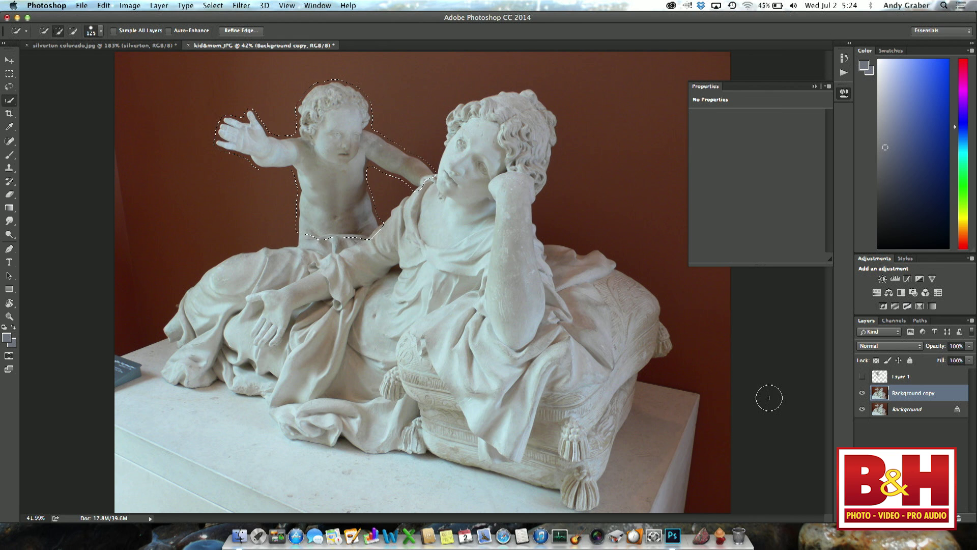
Step: Fill the child's area on Background copy with Content-Aware at 100% opacity in Normal mode and deselect
click(104, 6)
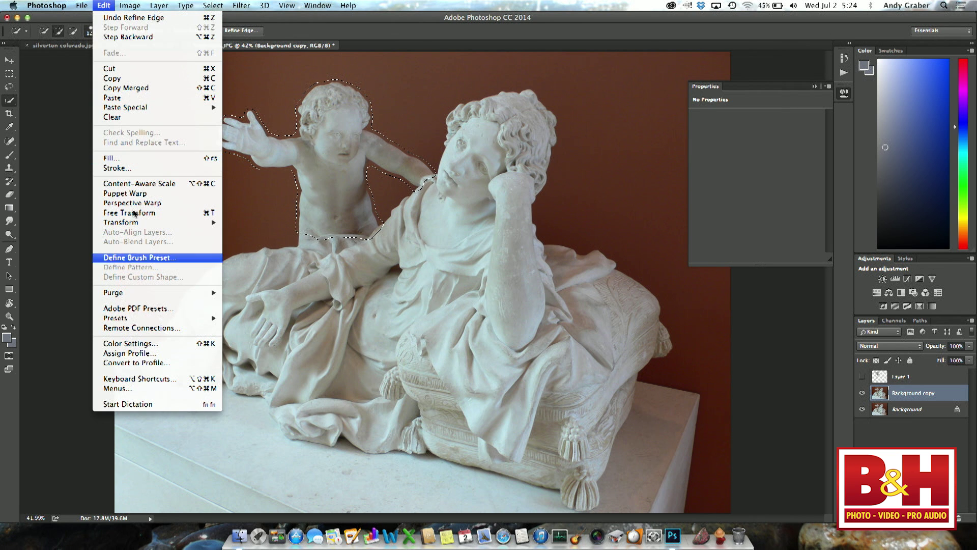
click(135, 158)
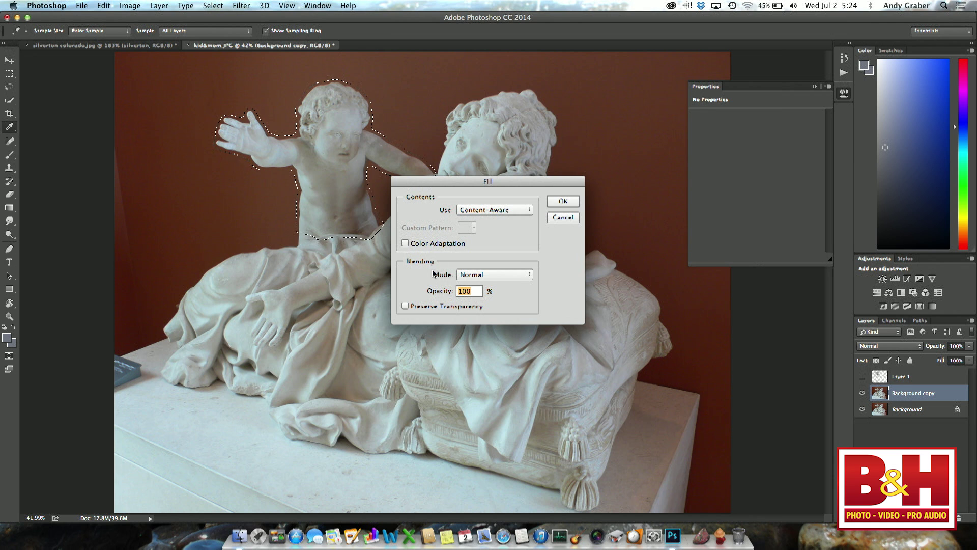
click(562, 201)
key(w)
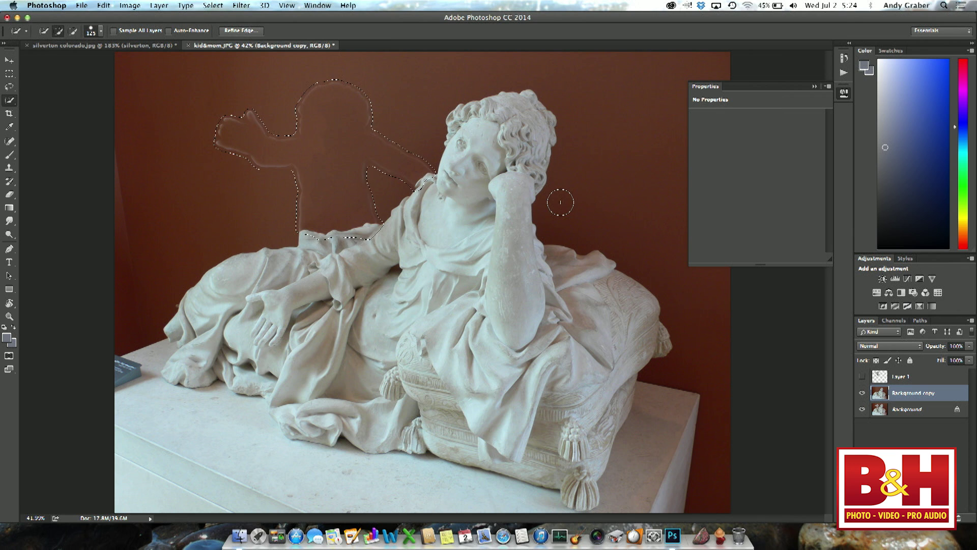
key(super+d)
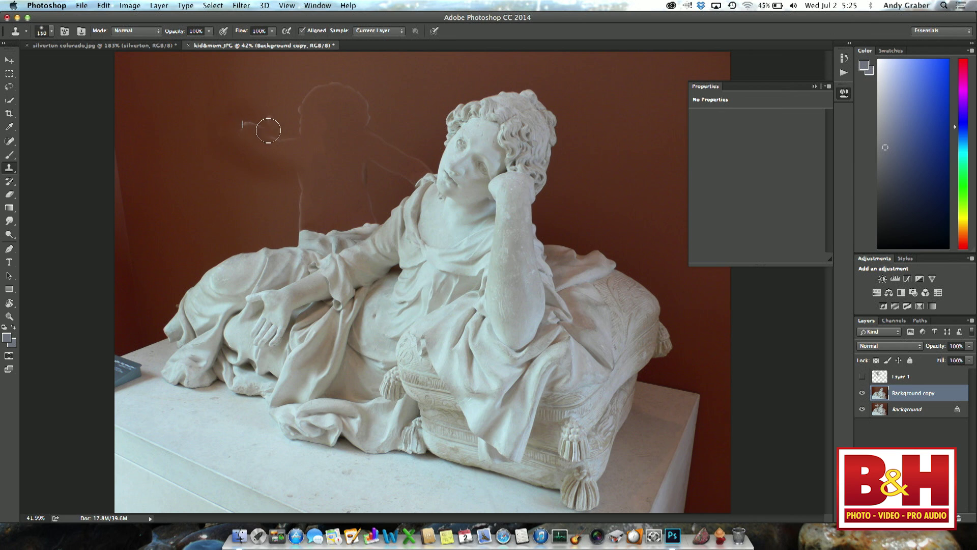
Step: Clone clean wall over the ghost outlines of the child's arms, head and torso with a 150 px Clone Stamp, and show Layer 1 again
alt+click(277, 97)
mouse_move(295, 132)
mouse_down()
mouse_move(264, 122)
mouse_move(223, 135)
mouse_up()
mouse_move(291, 107)
mouse_down()
mouse_move(298, 133)
mouse_move(300, 100)
mouse_move(317, 92)
mouse_move(349, 98)
mouse_move(363, 114)
mouse_move(341, 89)
mouse_up()
alt+click(368, 103)
click(349, 123)
drag(348, 123, 408, 158)
alt+click(284, 159)
drag(300, 176, 308, 221)
alt+click(365, 133)
drag(366, 163, 374, 204)
click(862, 377)
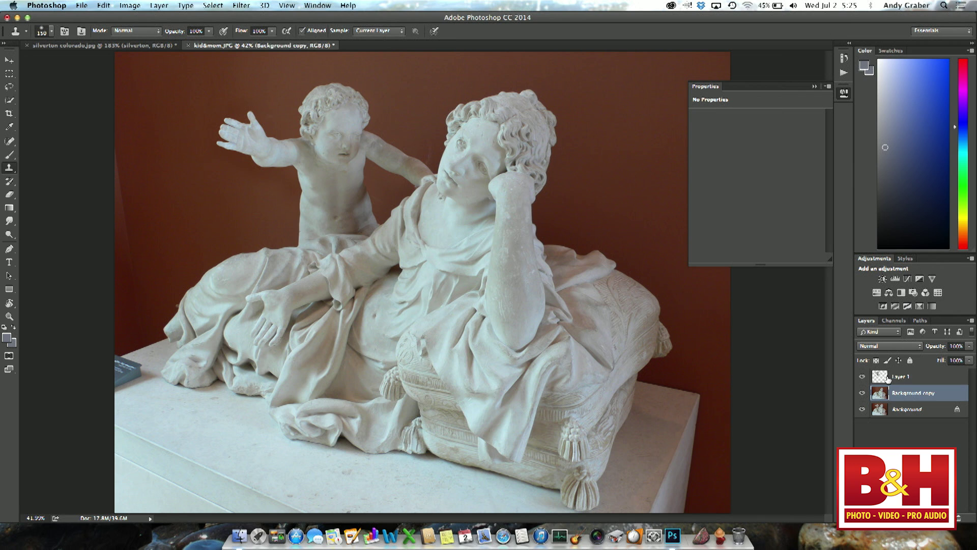
Step: Start Puppet Warp on Layer 1 with the mesh shown and frame the child at 100% zoom
click(888, 378)
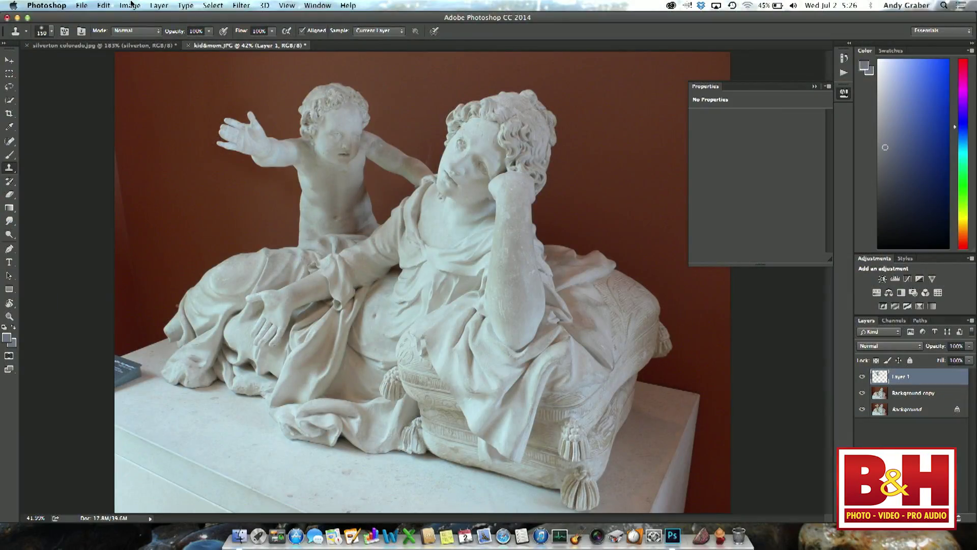
click(105, 6)
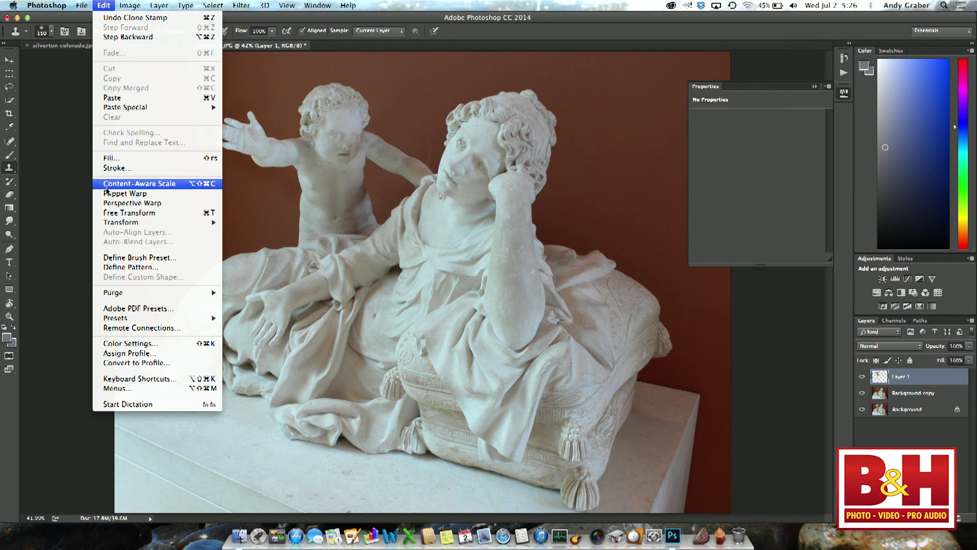
click(116, 194)
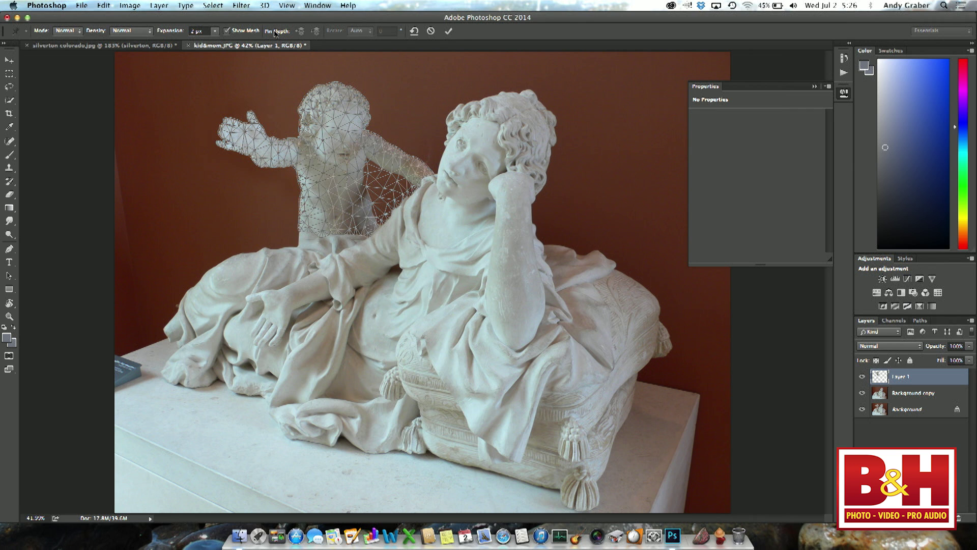
click(231, 32)
click(230, 32)
key(super+1)
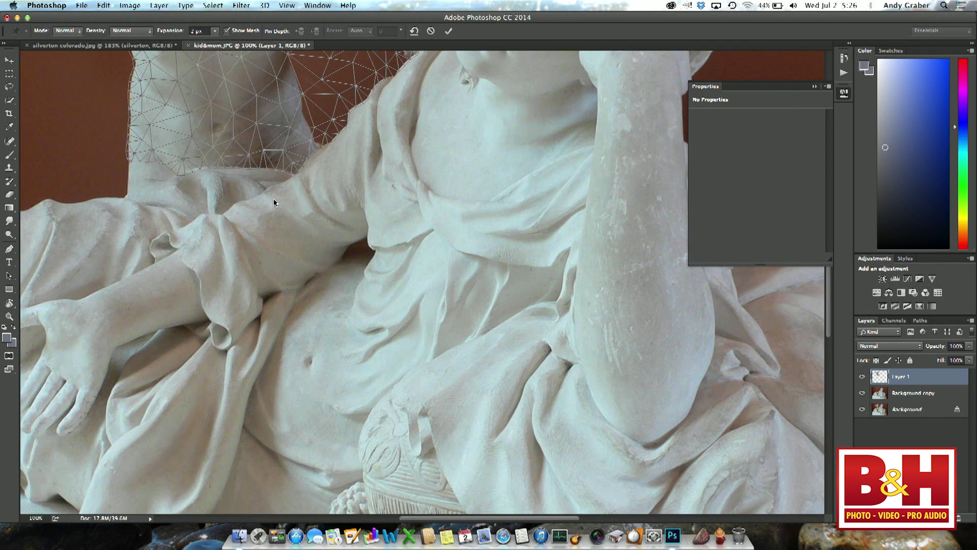
scroll(274, 202, up, 10)
scroll(274, 202, left, 8)
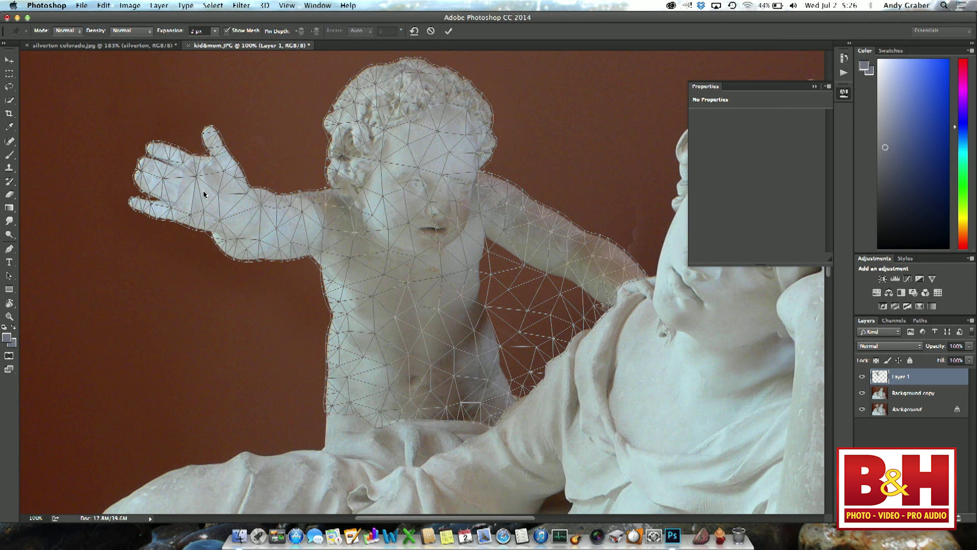
Step: Pin the outstretched fingertips, try shifting the whole child with that single pin, and move it back
click(146, 173)
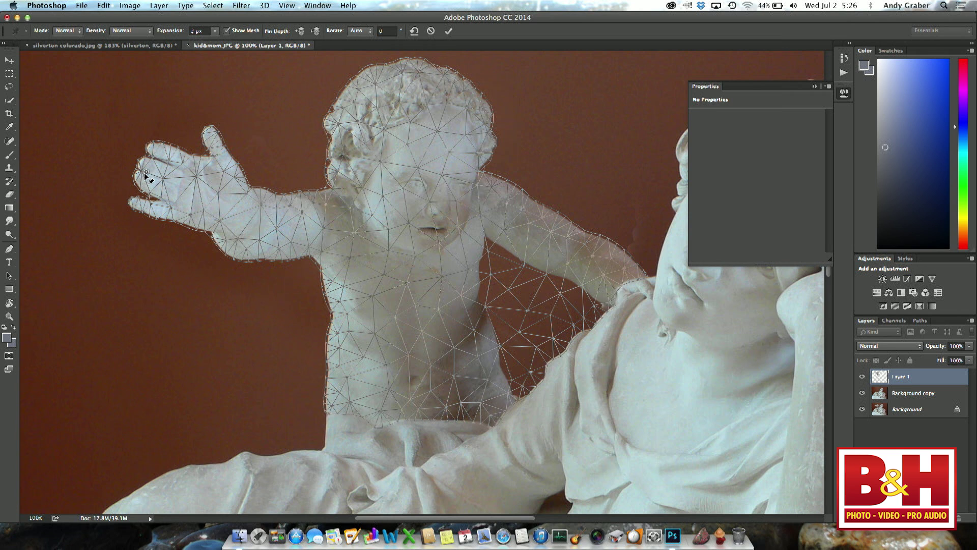
mouse_move(148, 174)
mouse_down()
mouse_move(161, 127)
mouse_move(246, 135)
mouse_move(129, 173)
mouse_up()
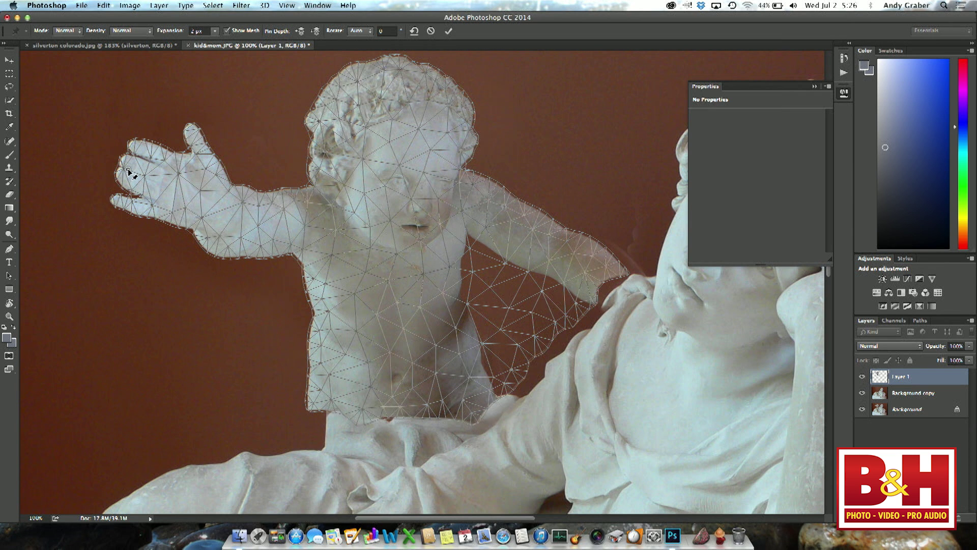
drag(130, 173, 146, 172)
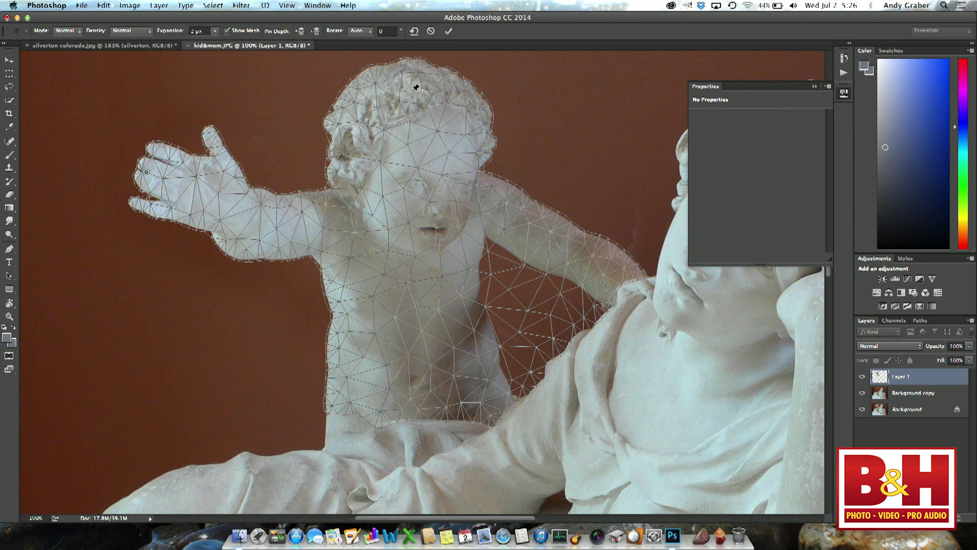
Step: Pin the top of the head, outstretched forearm, torso, far arm and neck, testing the hand's movement in between
click(413, 70)
drag(147, 174, 141, 204)
click(239, 247)
click(332, 403)
click(483, 347)
click(338, 348)
click(551, 233)
click(338, 187)
Step: Swing the outstretched hand downward and up to a raised pose using its fingertip pin, hiding the mesh to fine-tune it
drag(146, 173, 141, 206)
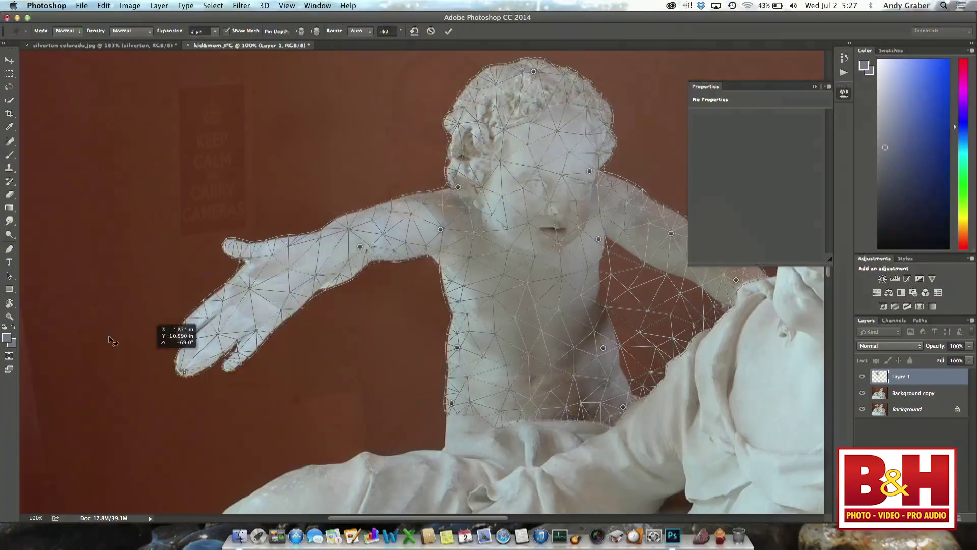
drag(153, 361, 328, 92)
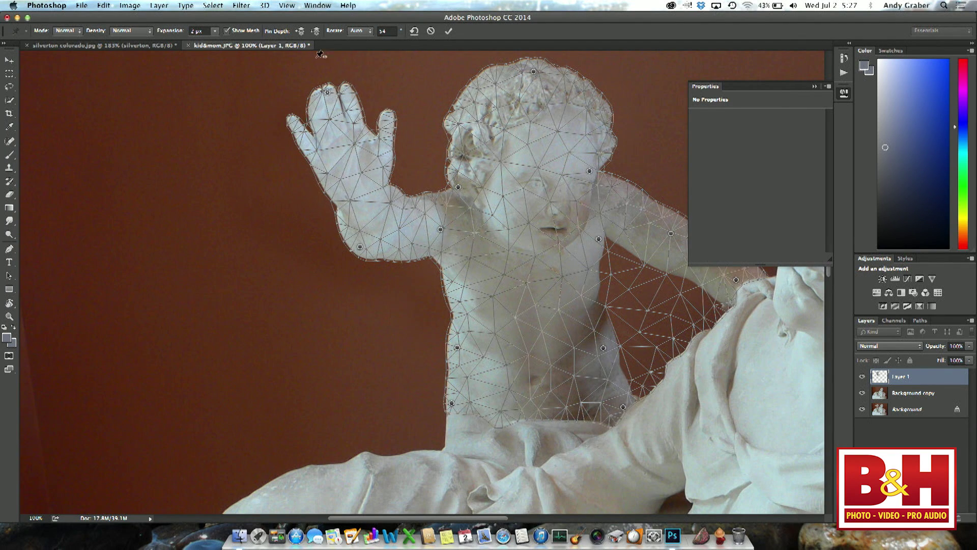
click(230, 31)
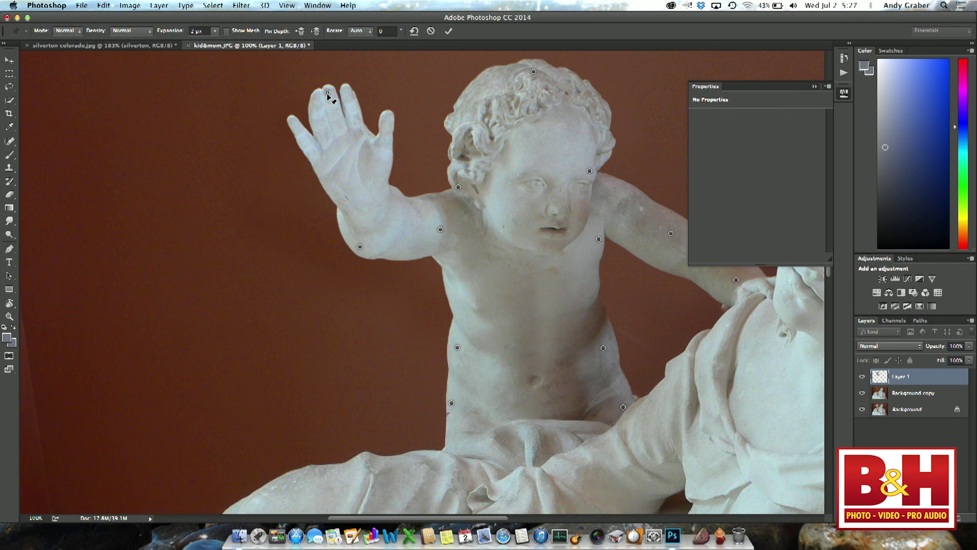
drag(328, 93, 341, 99)
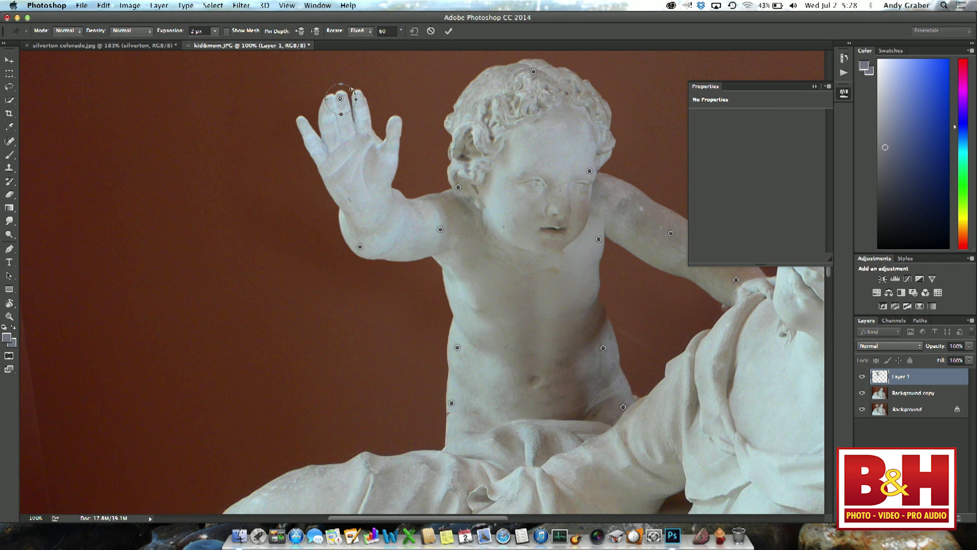
Step: Rotate the raised hand around its fingertip pin, remove the pin at the elbow, and apply the Puppet Warp
drag(352, 91, 351, 109)
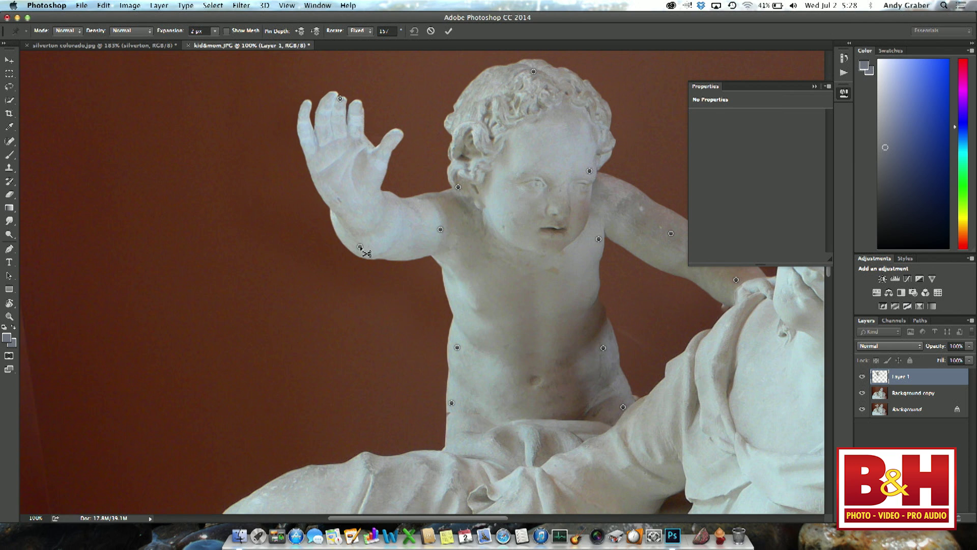
alt+click(360, 247)
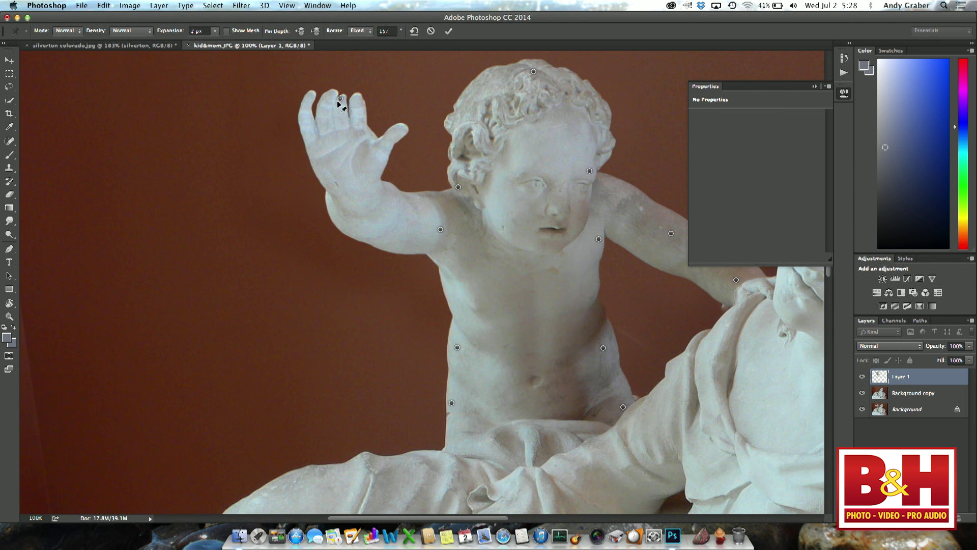
mouse_move(341, 98)
mouse_down()
mouse_move(292, 118)
mouse_move(258, 178)
mouse_move(259, 243)
mouse_move(249, 217)
mouse_move(300, 125)
mouse_move(338, 110)
mouse_move(306, 131)
mouse_move(293, 188)
mouse_move(341, 98)
mouse_up()
click(444, 35)
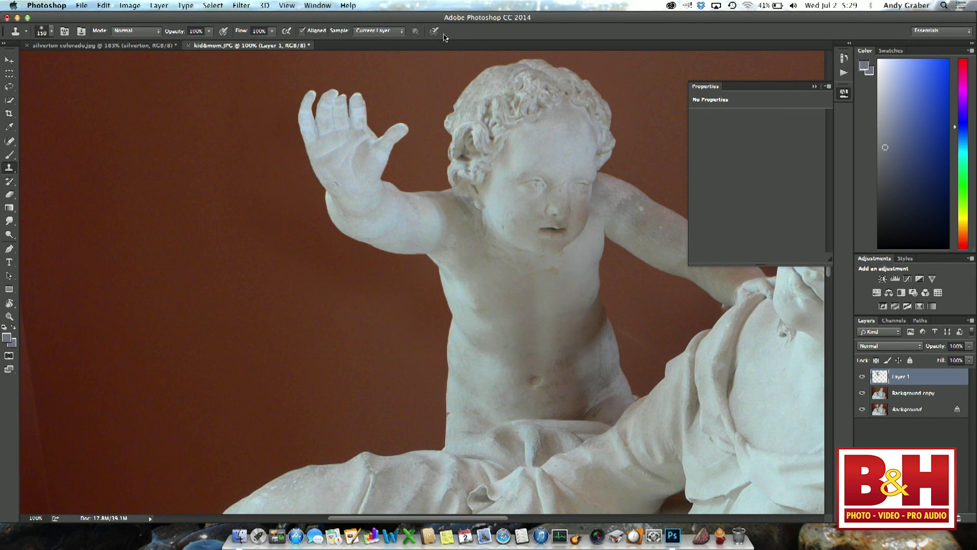
Step: Compare the child's arm before and after the Puppet Warp by repeatedly undoing and redoing it, leaving the warp undone
key(super+z)
key(super+z)
key(super+z)
key(super+z)
key(super+z)
key(super+z)
key(super+z)
key(super+z)
key(super+z)
key(super+z)
key(super+z)
key(super+z)
key(super+z)
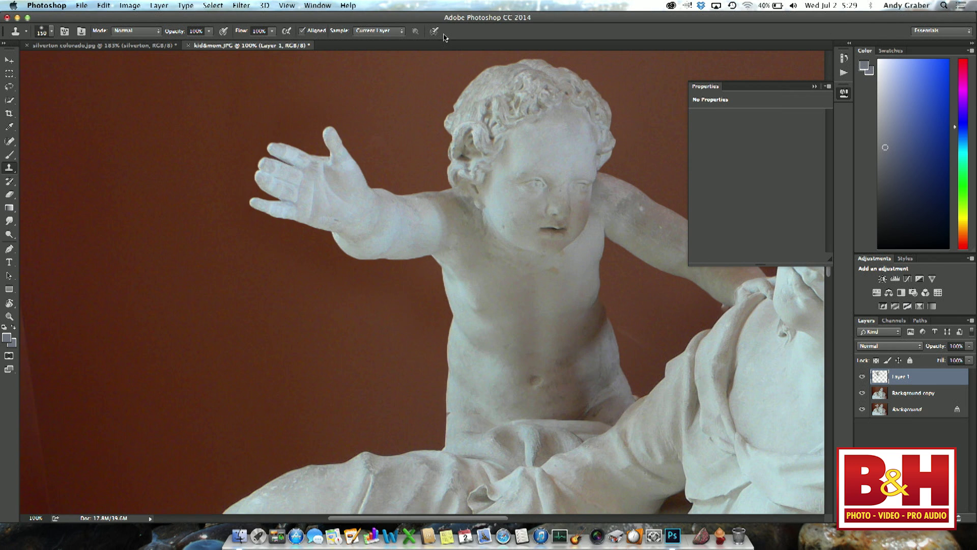
key(super+z)
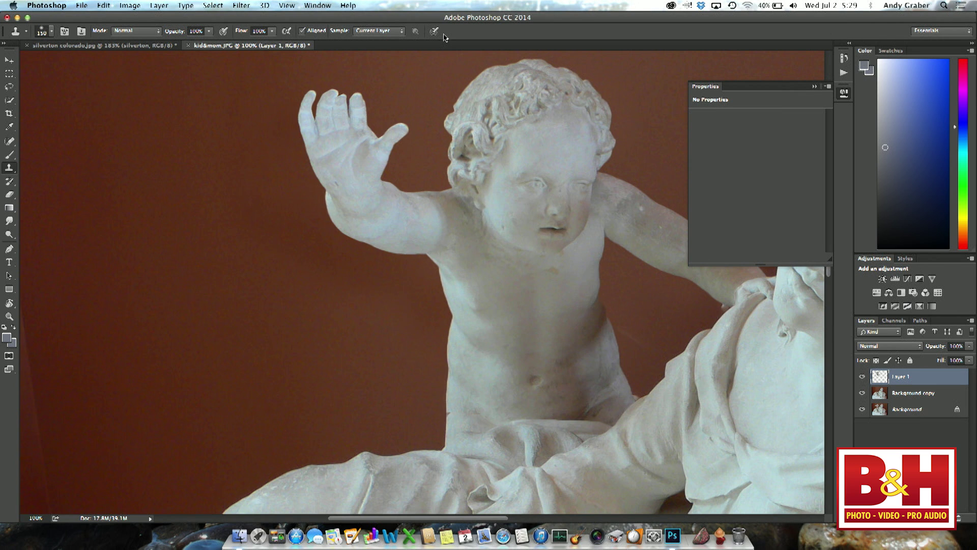
key(super+z)
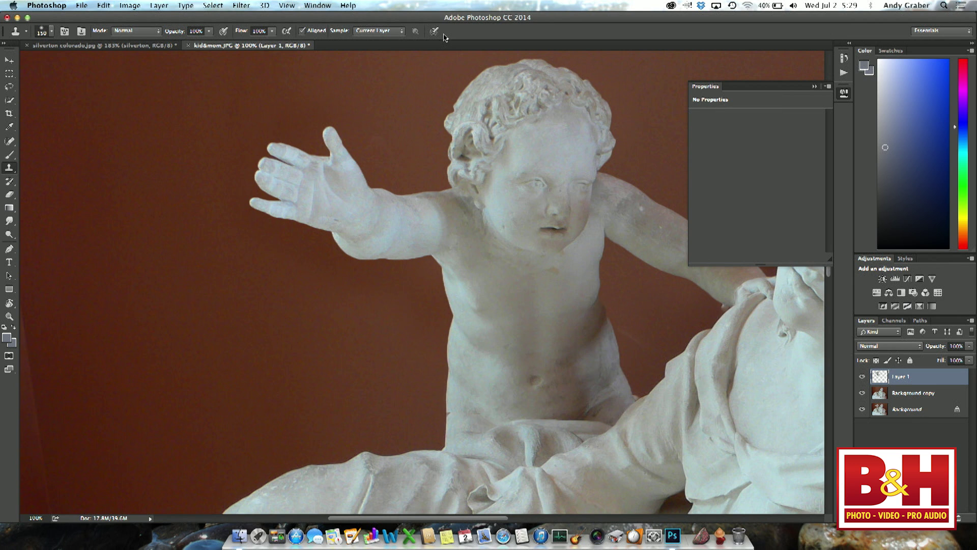
key(super+z)
key(super+z)
key(super+z)
key(super+z)
key(super+z)
key(super+z)
Step: Restart Puppet Warp on Layer 1 and turn its mesh display on
click(106, 5)
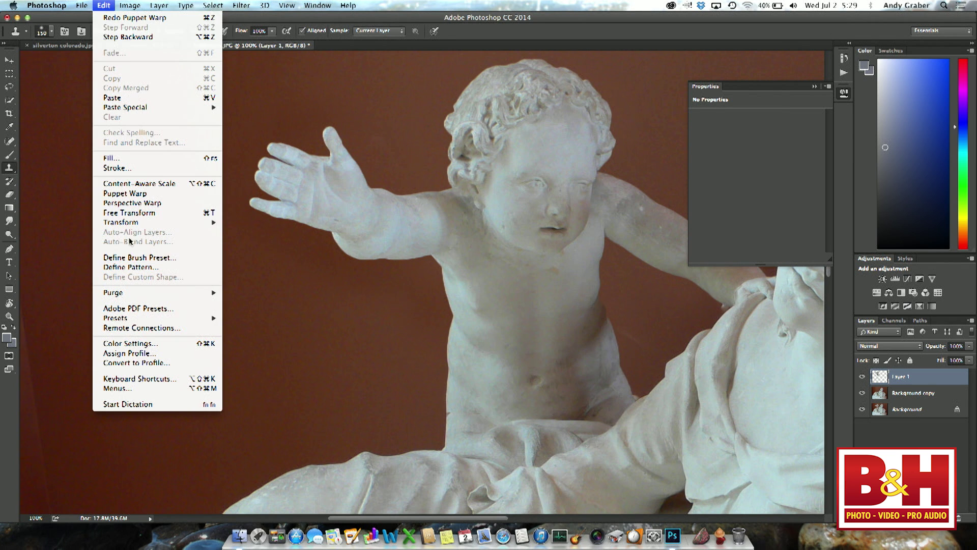
click(128, 194)
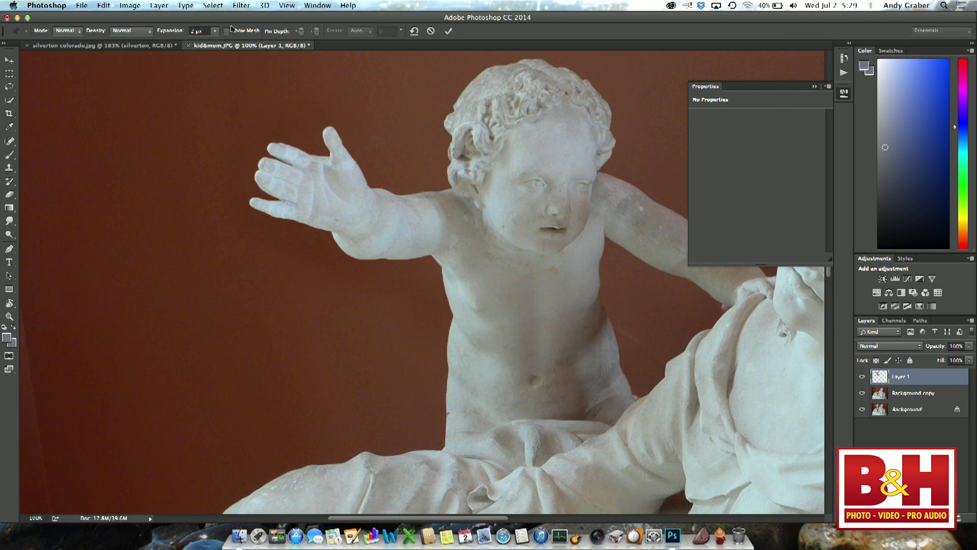
click(227, 31)
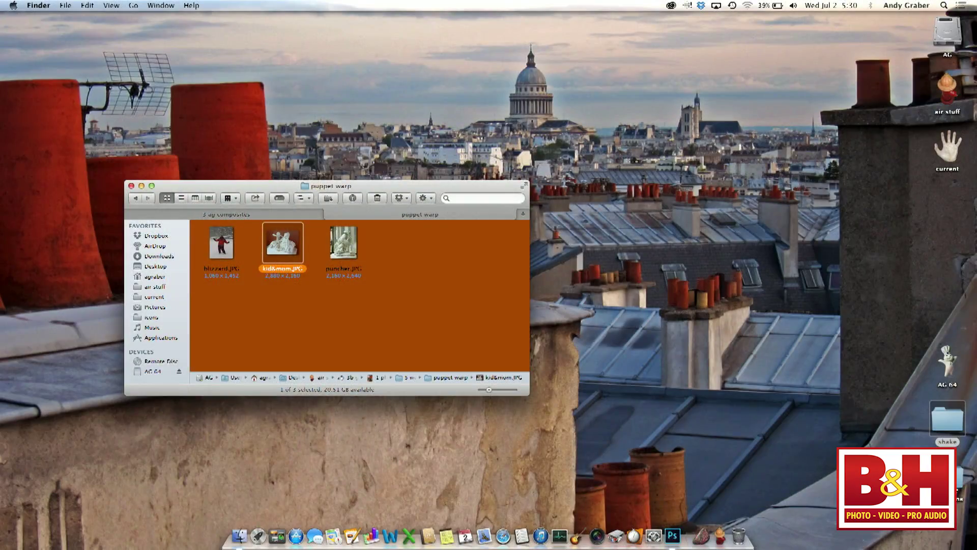
Step: Open IMG_1220.JPG and IMG_1221.JPG from the panorama folder in Photoshop, closing the puppet warp folder window
double_click(949, 476)
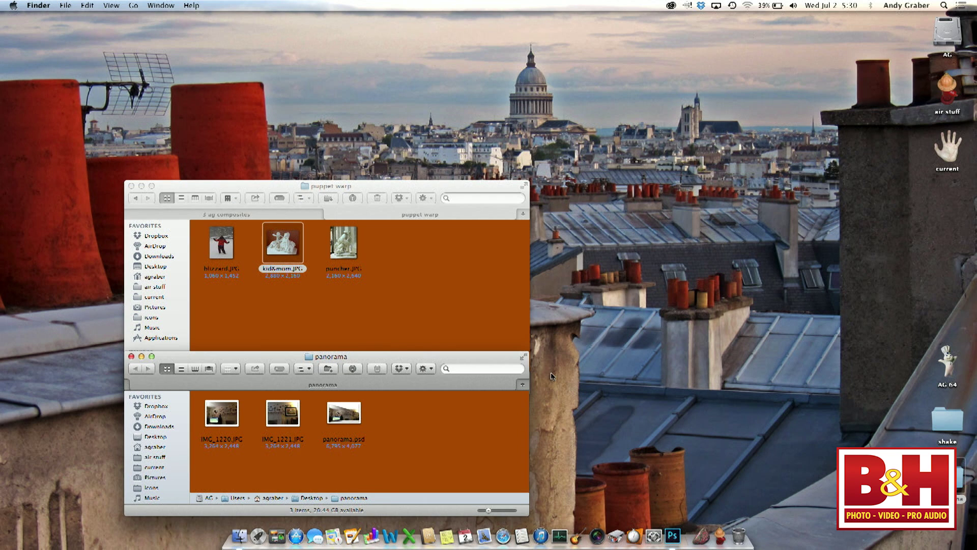
click(131, 186)
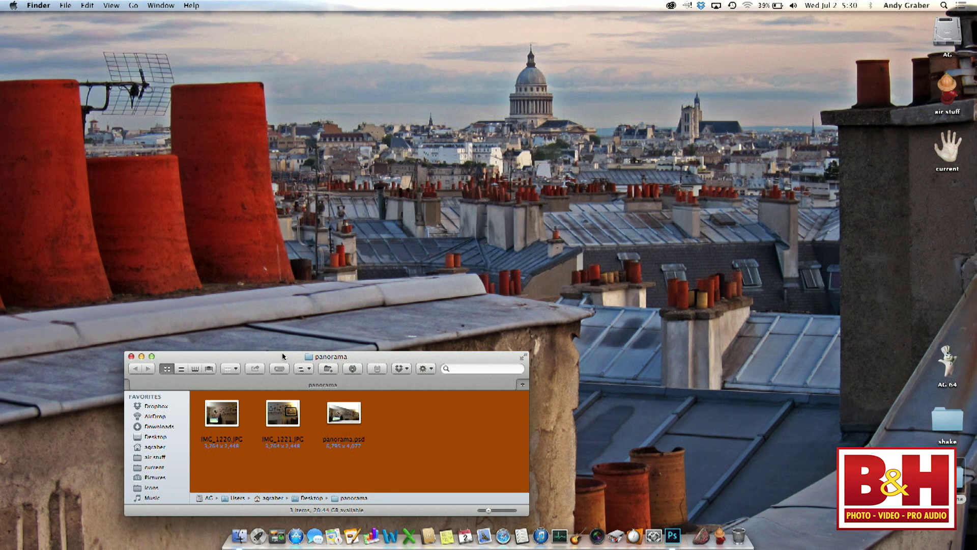
drag(279, 356, 479, 203)
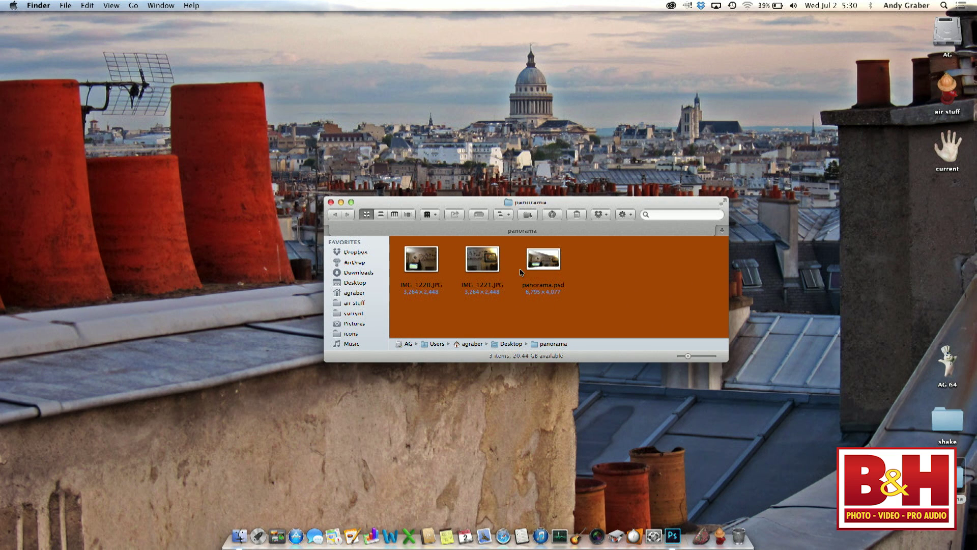
drag(515, 264, 406, 268)
double_click(420, 265)
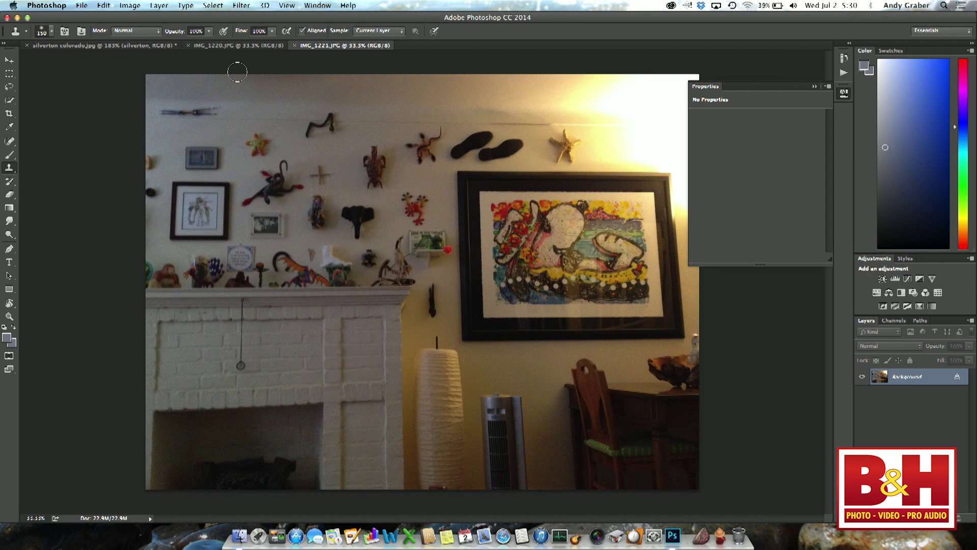
Step: Compare the overlapping content of IMG_1220.JPG and IMG_1221.JPG, and close silverton colorado.jpg without saving
click(228, 47)
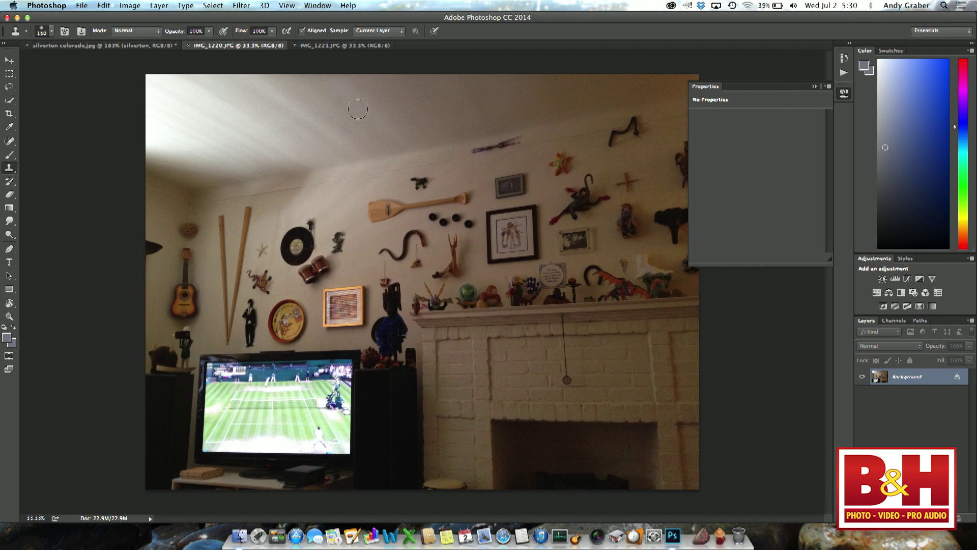
click(332, 46)
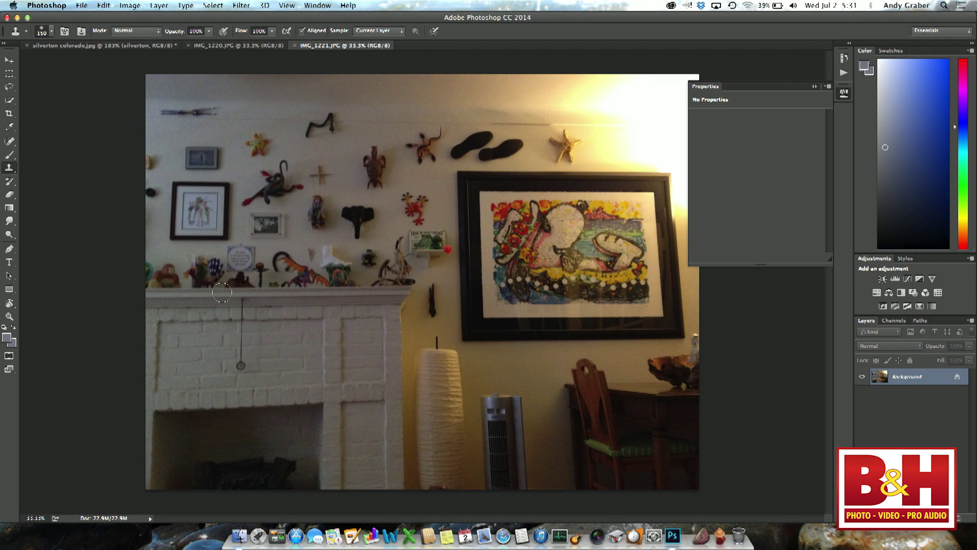
click(215, 46)
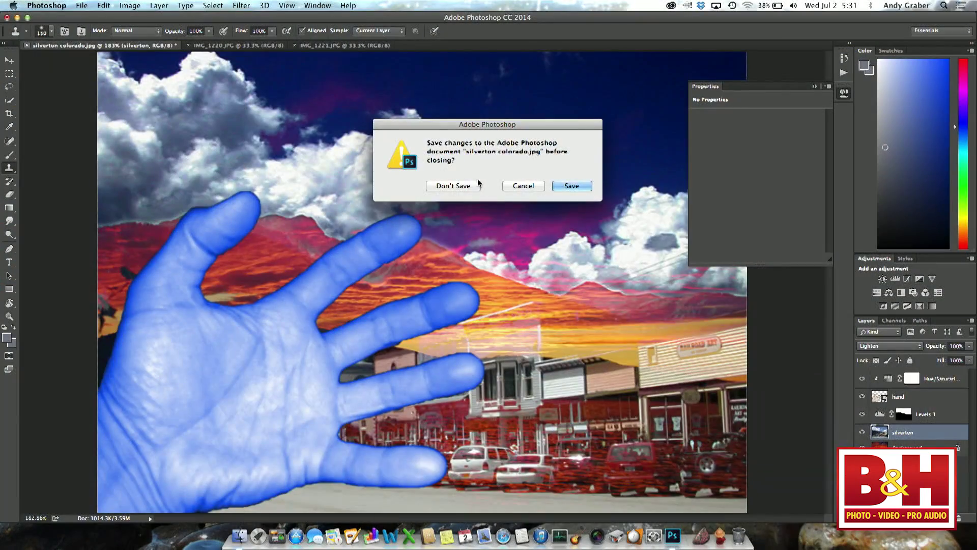
click(477, 180)
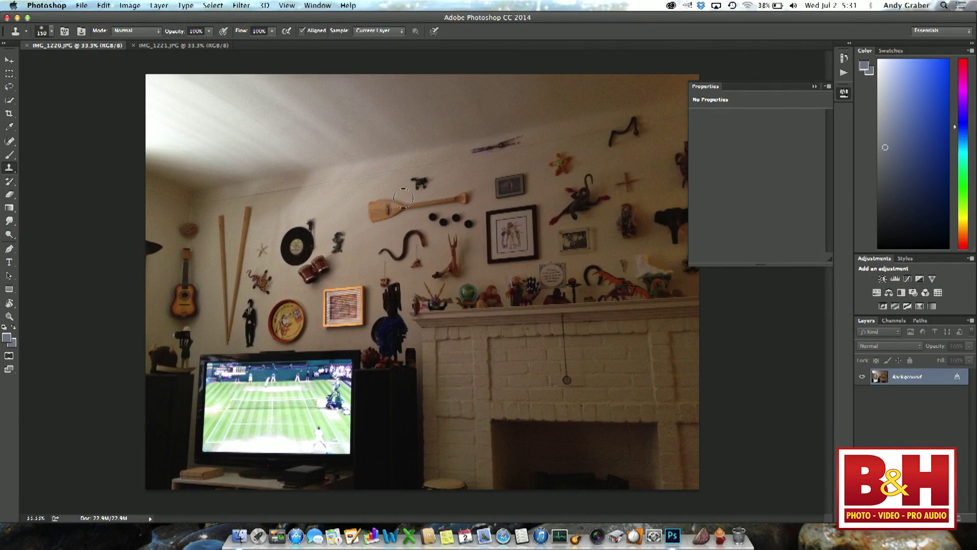
Step: Photomerge the two open room photos into a panorama using the Auto layout with Blend Images Together enabled
click(83, 5)
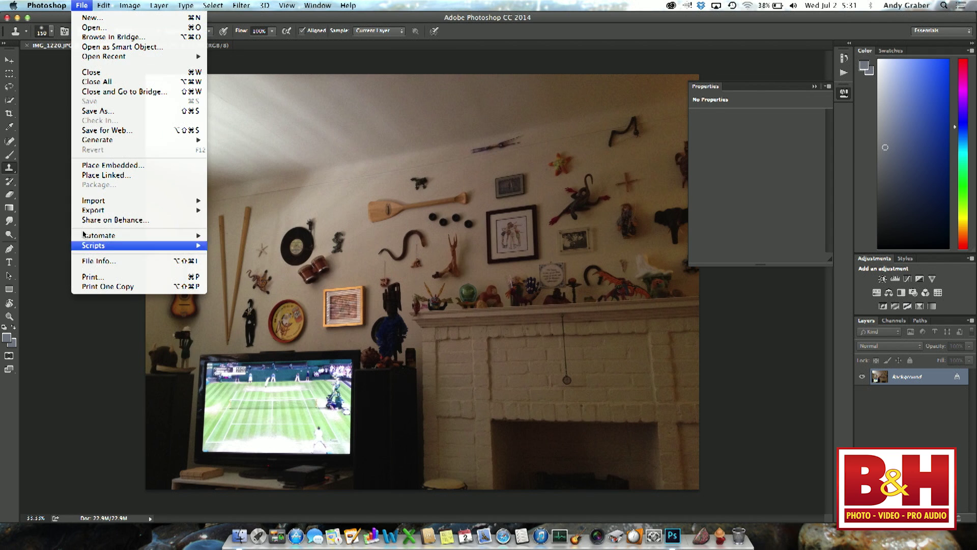
mouse_move(121, 236)
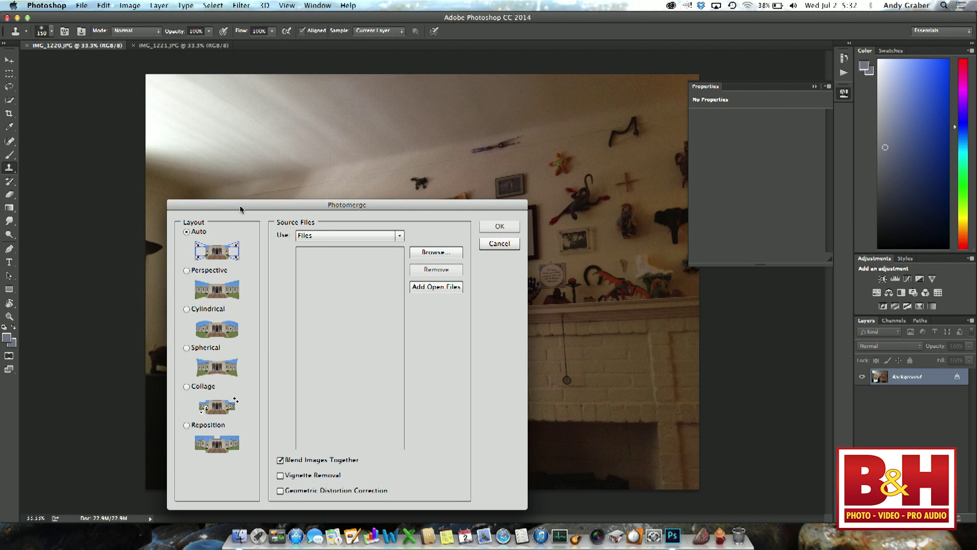
drag(241, 206, 578, 163)
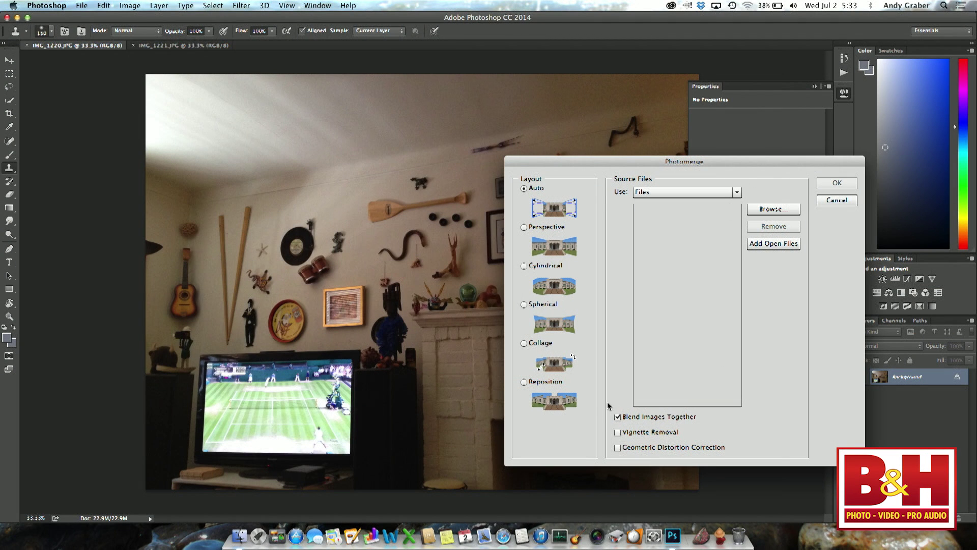
click(772, 243)
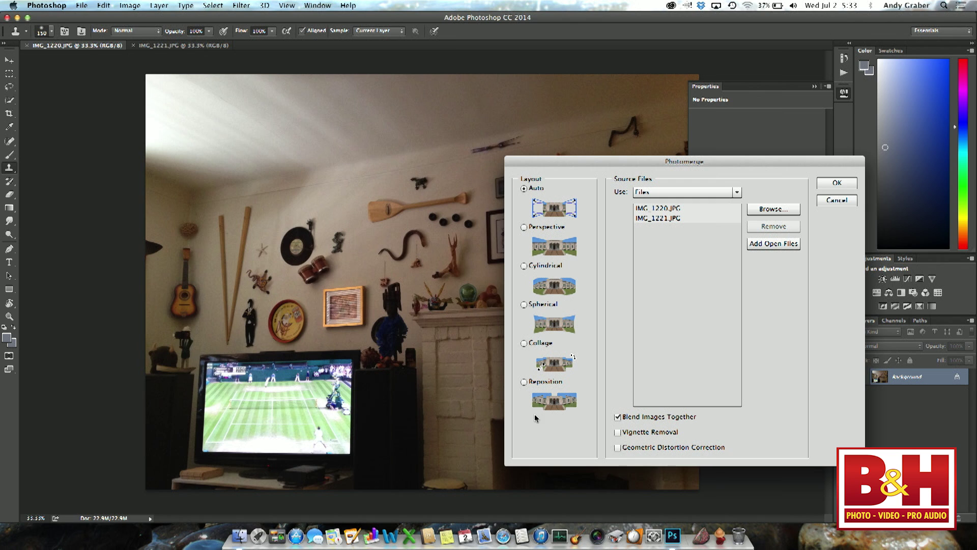
click(837, 184)
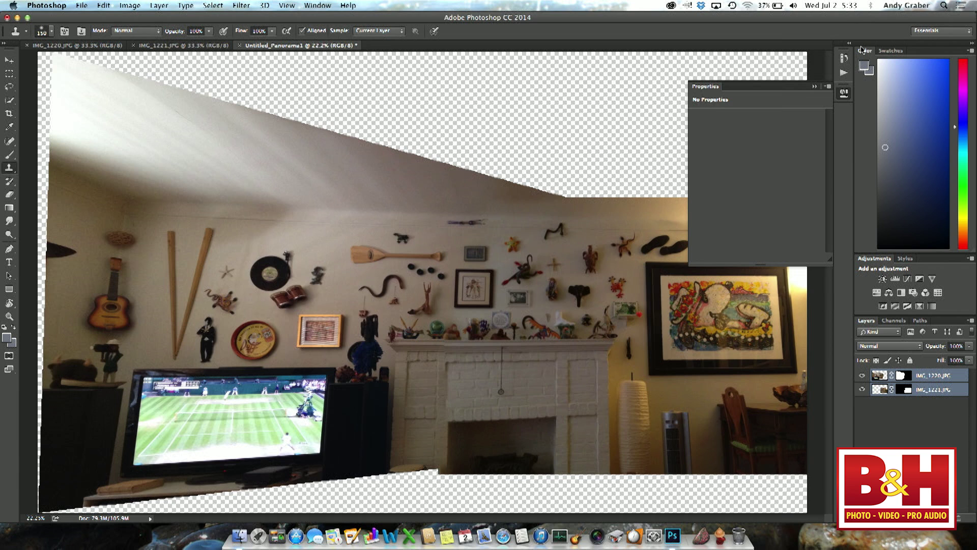
Step: Collapse the Properties panel covering the merged panorama to inspect the whole image
click(814, 87)
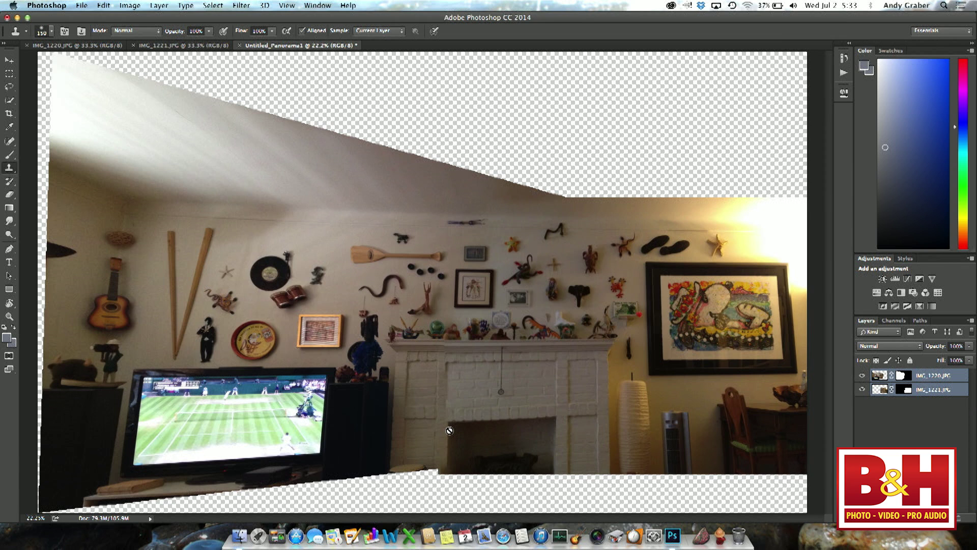
click(561, 307)
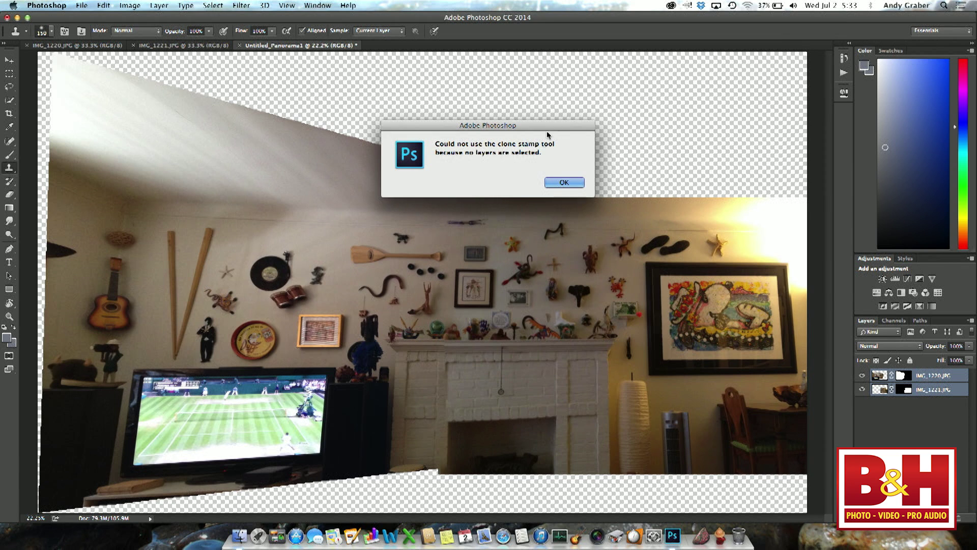
click(556, 182)
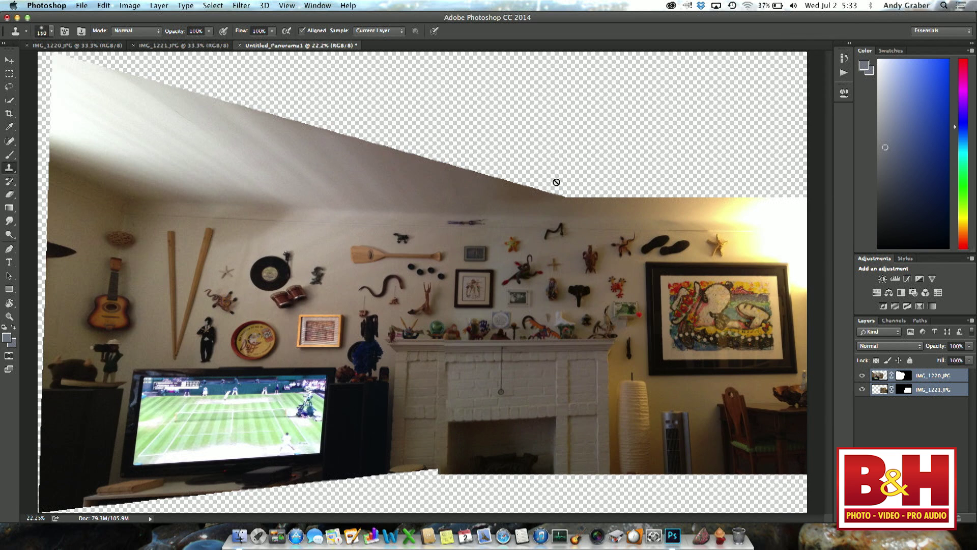
Step: Close the merged panorama without saving, and close both of its source photos
key(super+w)
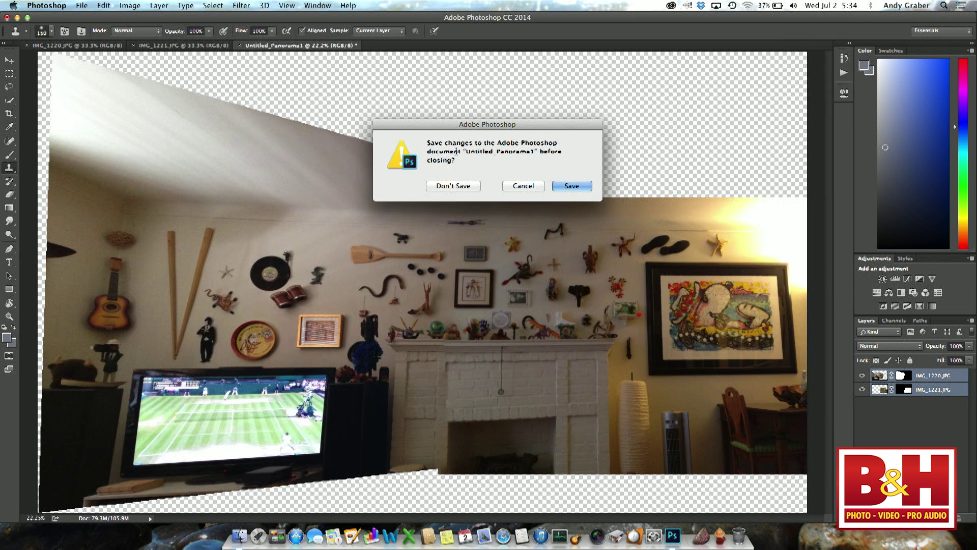
click(463, 189)
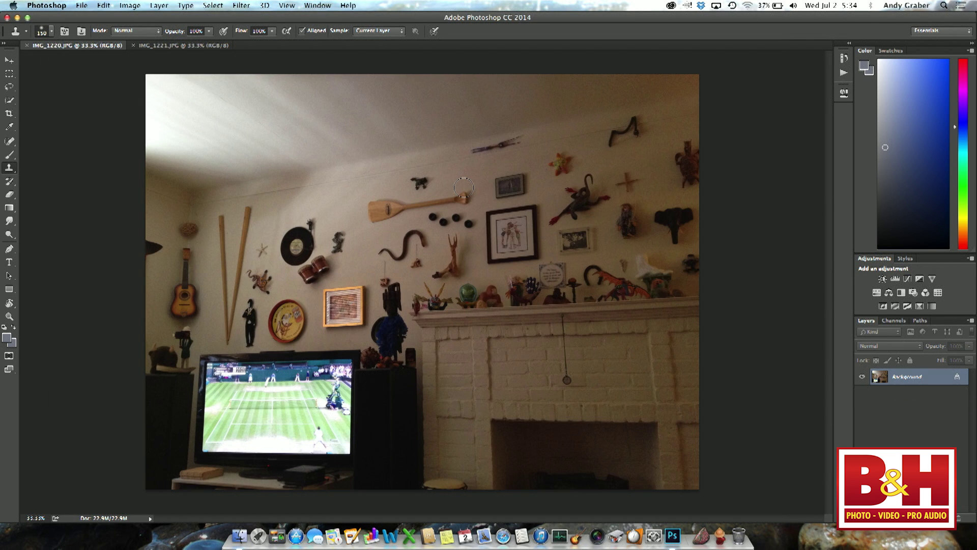
key(super+w)
key(super+w)
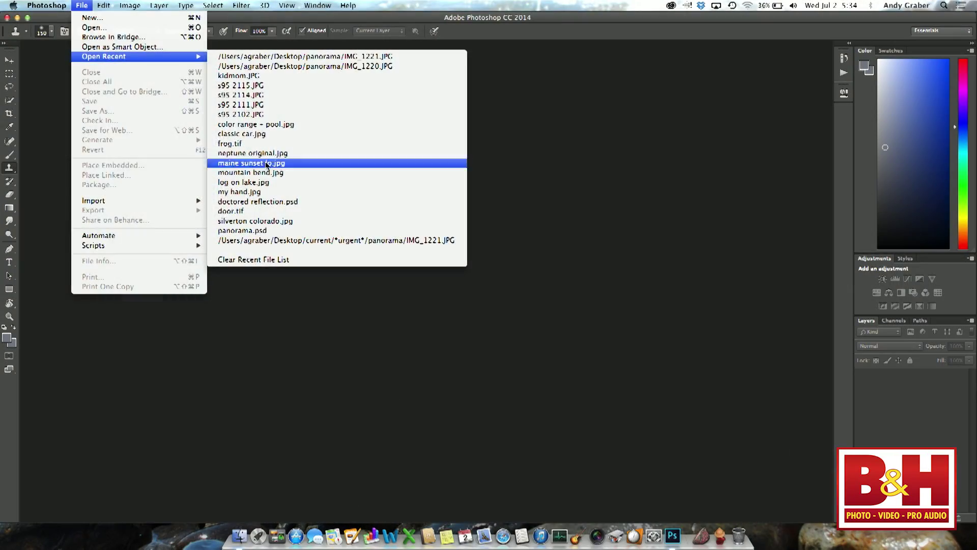
Step: Reopen maine sunset lo.jpg and silverton colorado.jpg from the recently used files
click(266, 164)
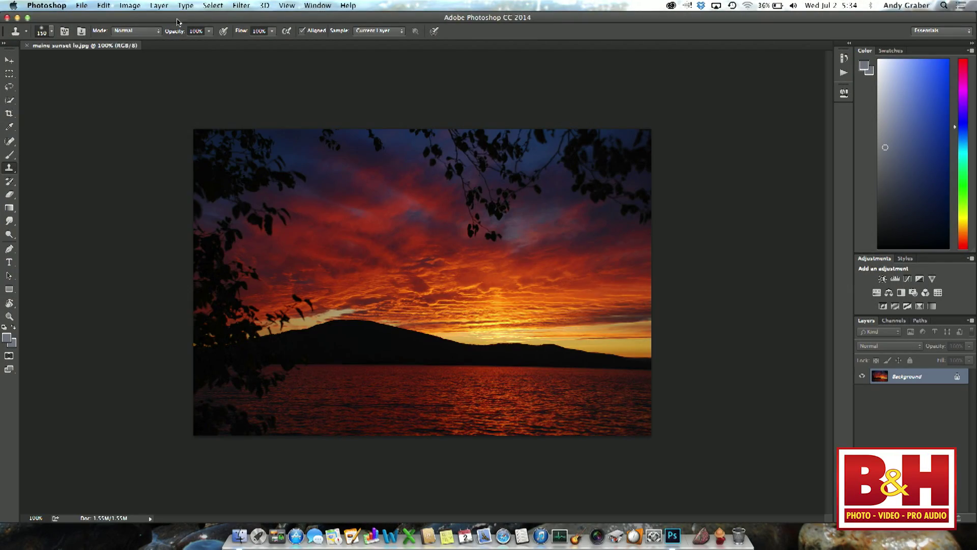
click(82, 5)
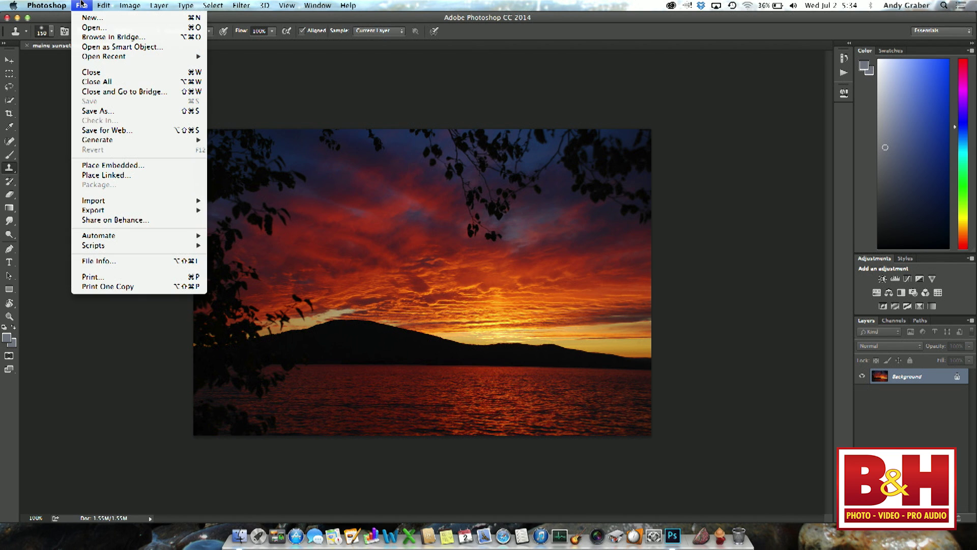
mouse_move(89, 61)
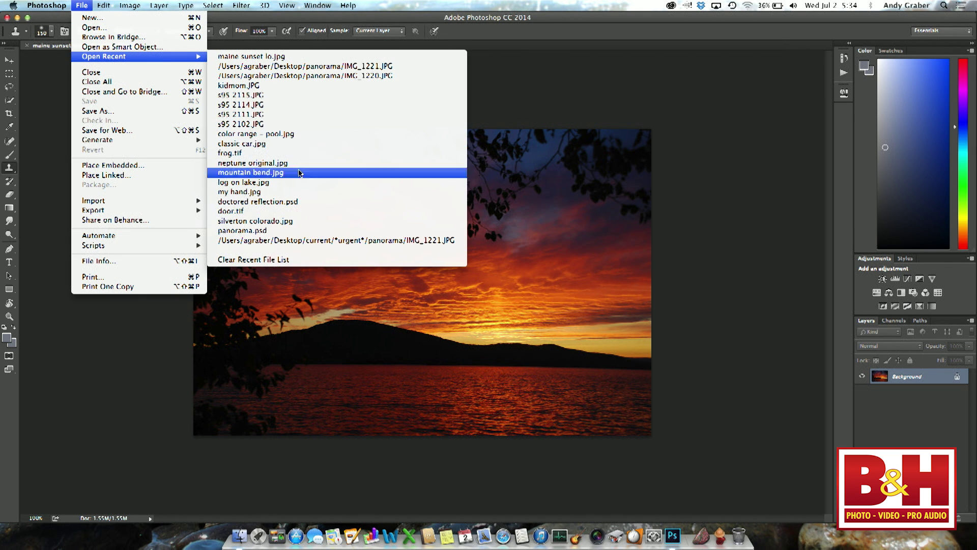
click(293, 223)
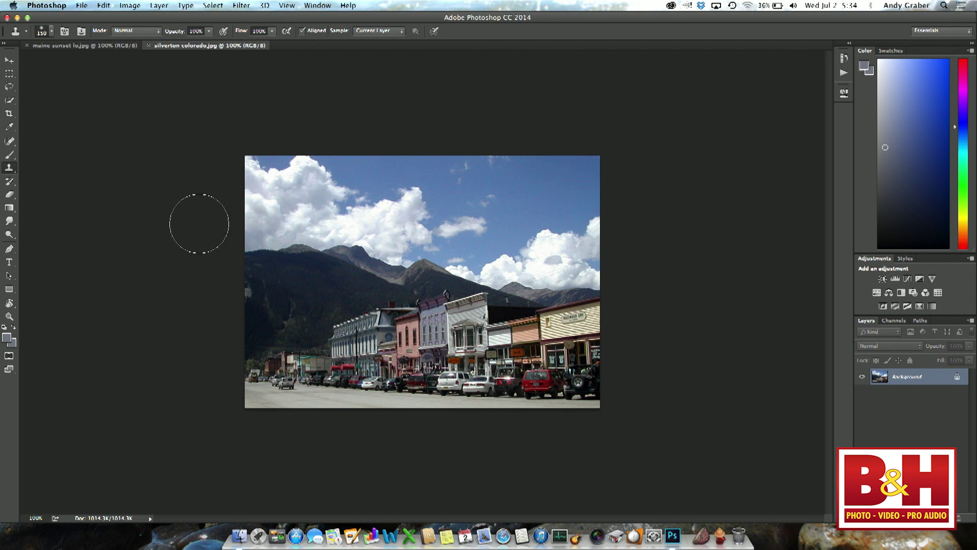
Step: Copy the silverton colorado.jpg image into the maine sunset lo.jpg document as a new layer with the Move tool
click(8, 60)
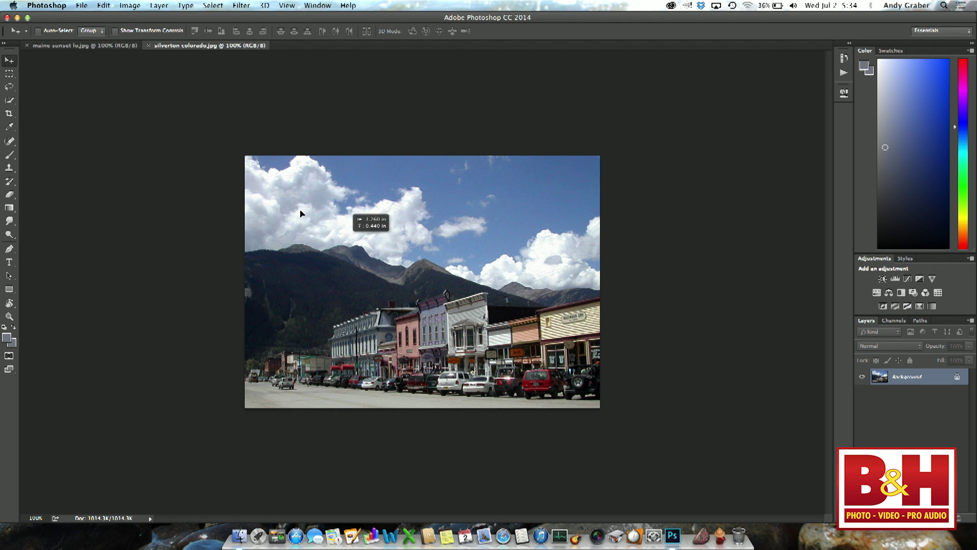
click(69, 46)
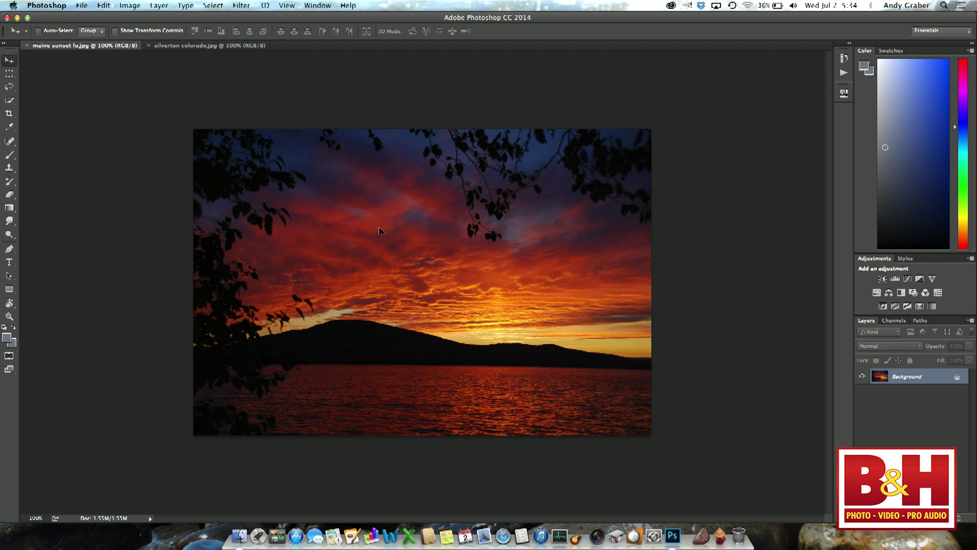
drag(408, 280, 410, 281)
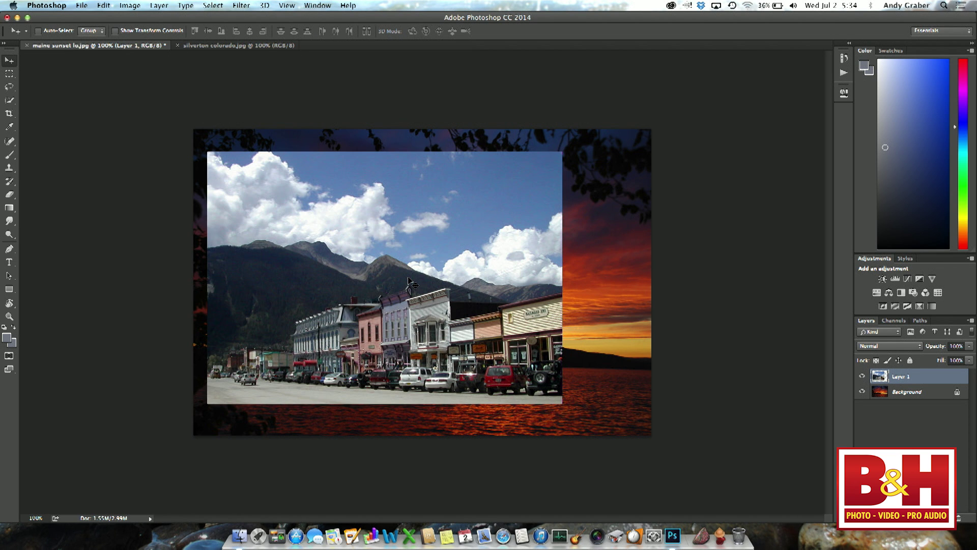
Step: Enlarge the town image on Layer 1 with Free Transform and position it so it covers the whole canvas
key(super+t)
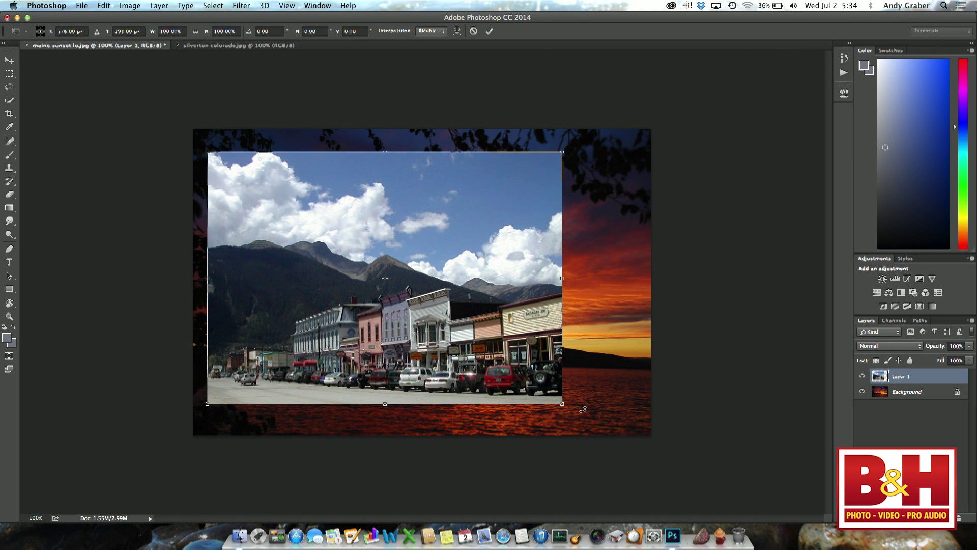
drag(563, 404, 673, 483)
drag(554, 364, 564, 366)
key(Return)
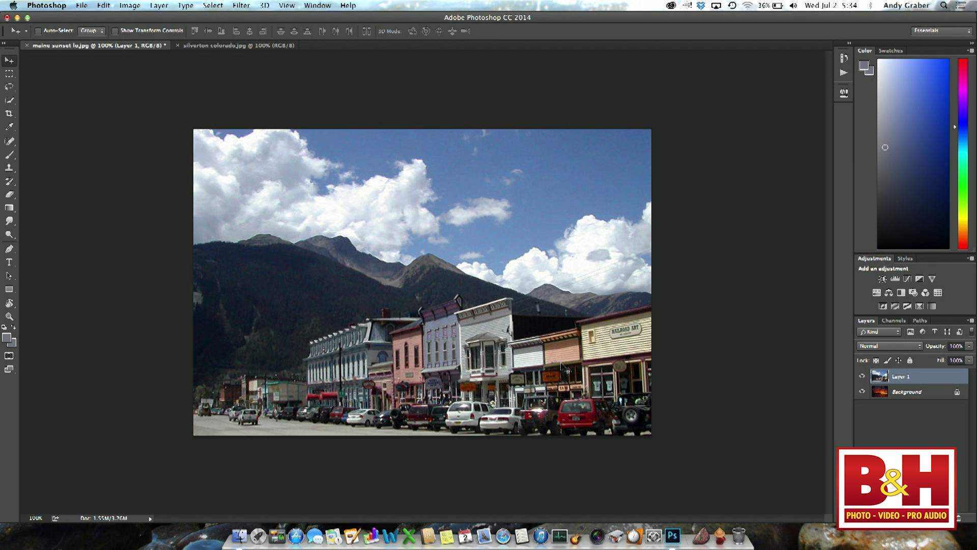
Step: Select the left half of the town image on Layer 1, from top to bottom, with the Rectangular Marquee tool
click(862, 377)
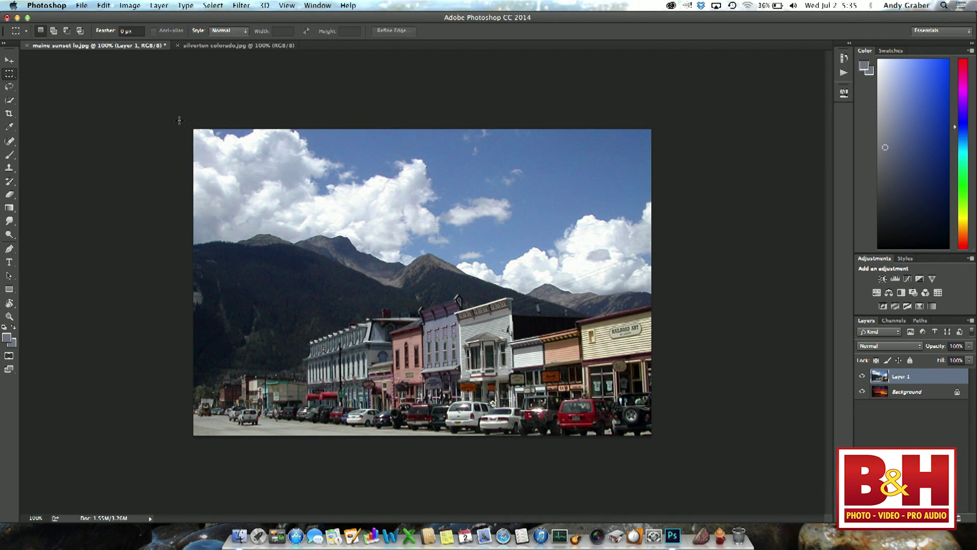
drag(174, 113, 432, 468)
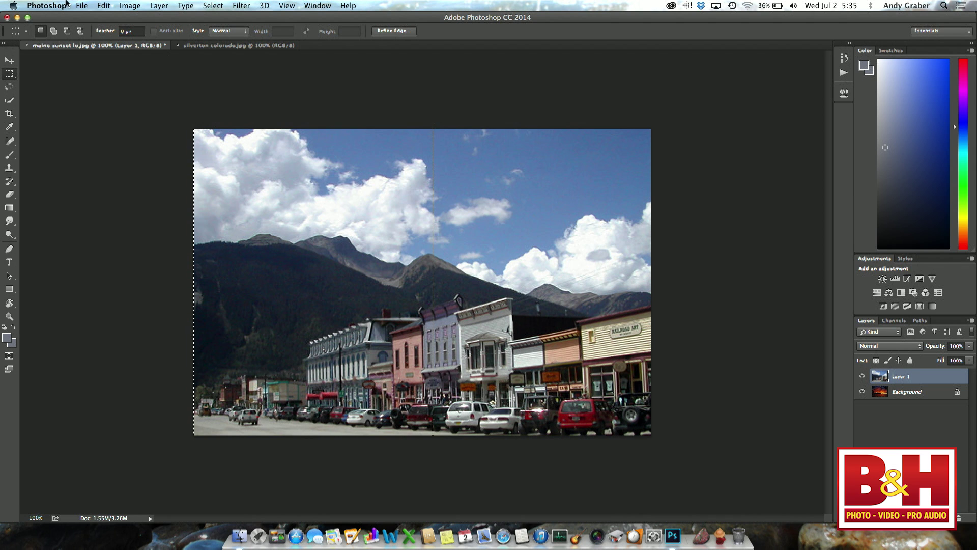
Step: Try the Arch and Bulge warp styles on the selected half, reduce the Arch bend to 38%, and cancel the warp
click(105, 5)
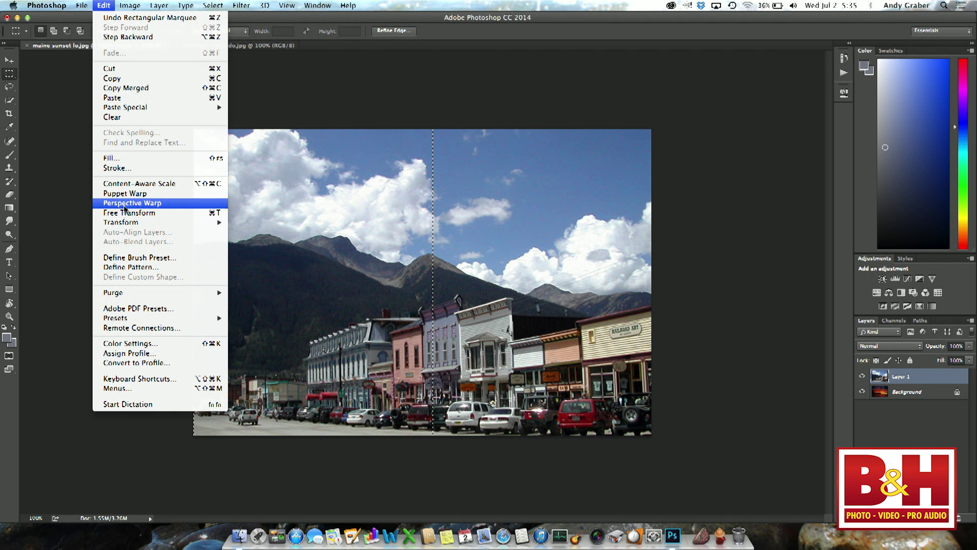
mouse_move(127, 224)
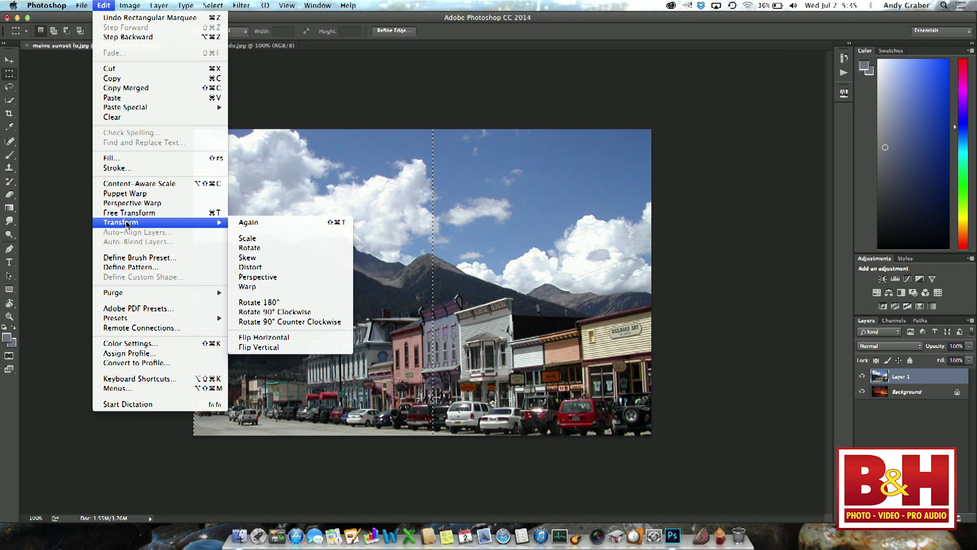
click(248, 287)
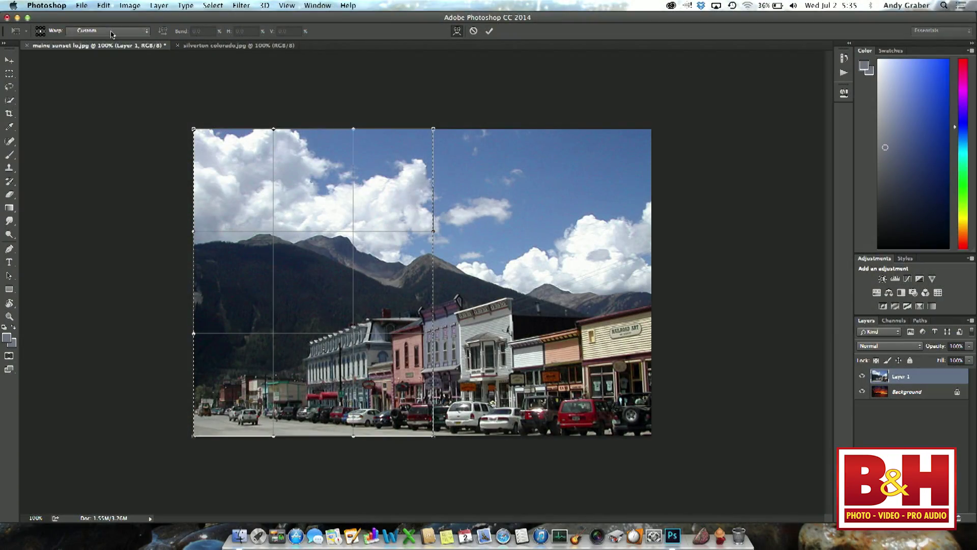
click(112, 31)
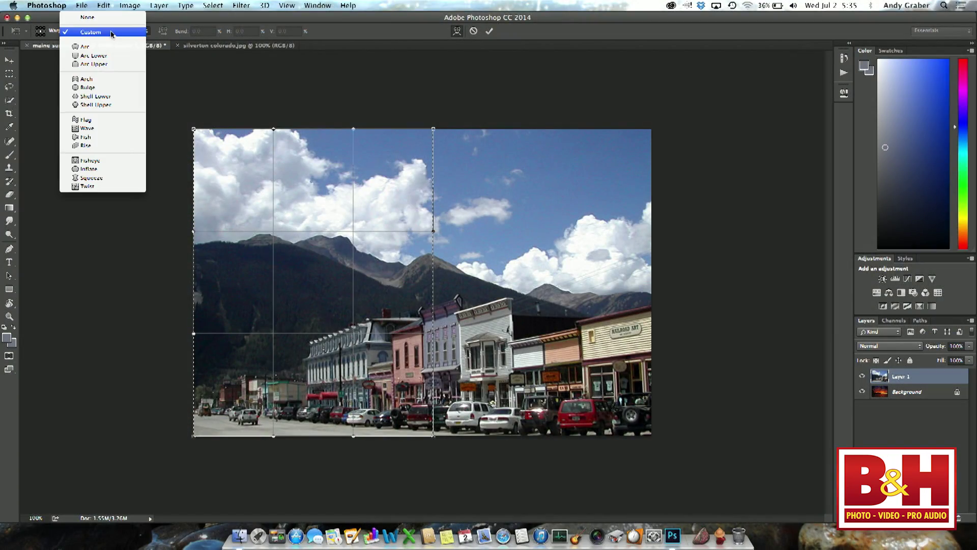
click(105, 80)
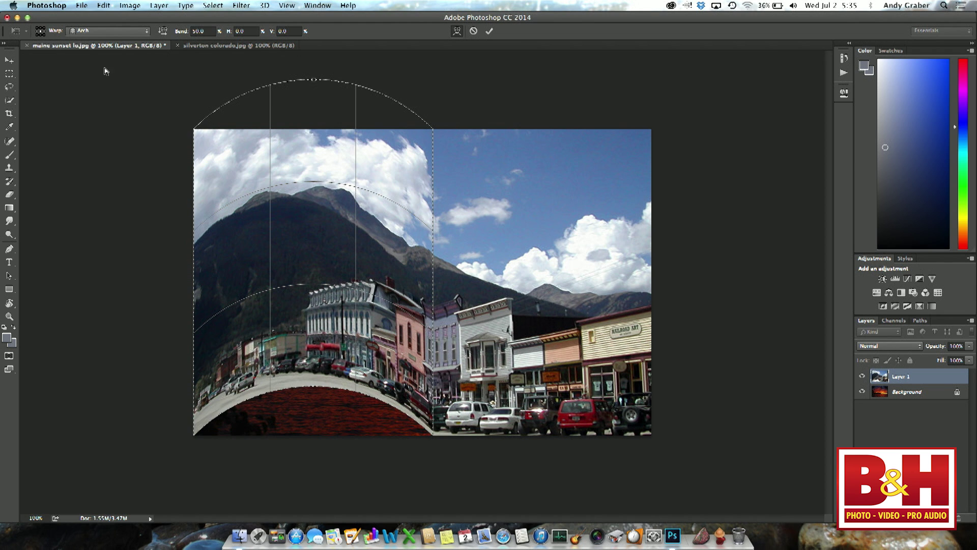
click(118, 32)
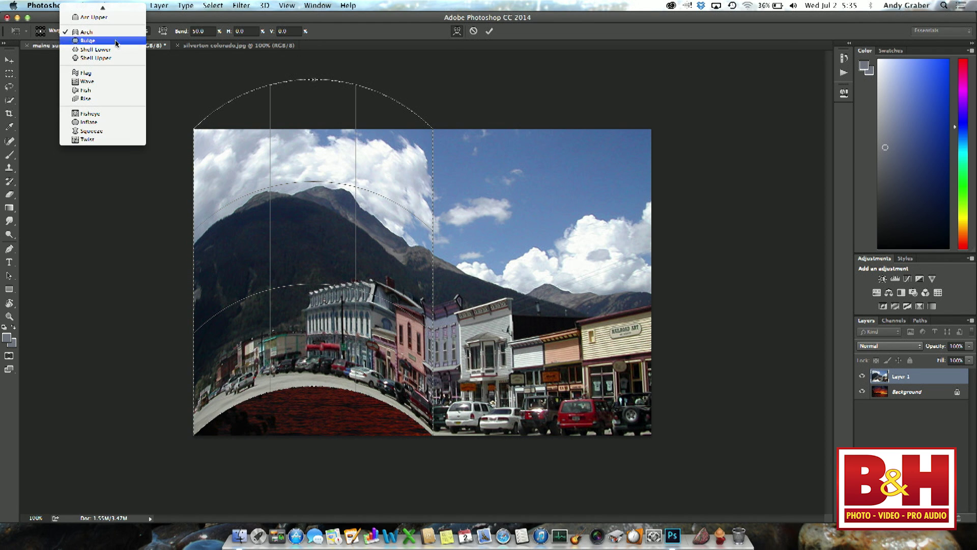
click(116, 43)
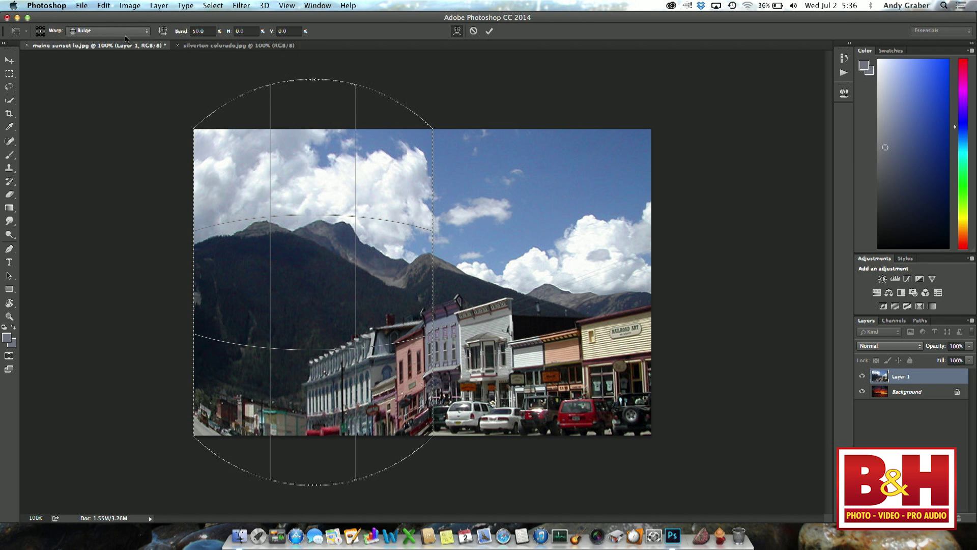
click(125, 32)
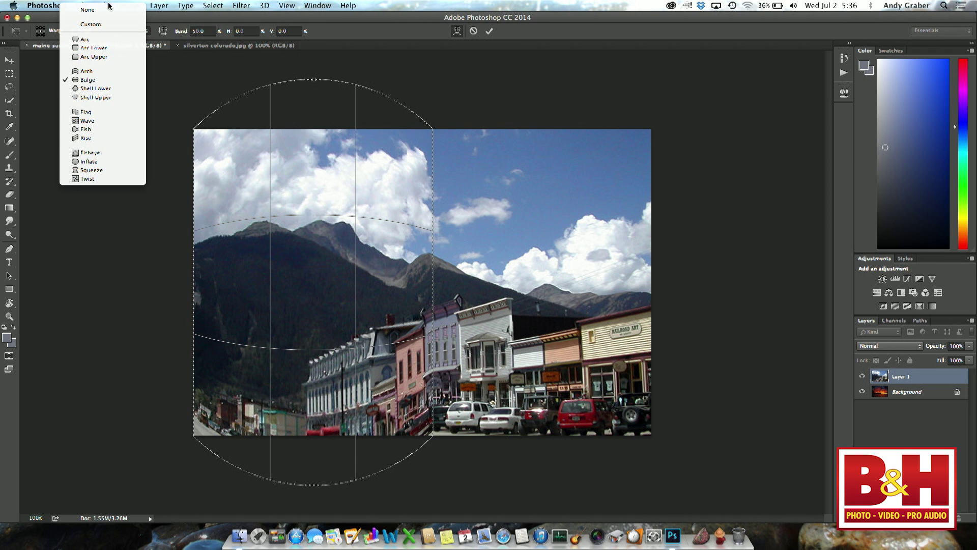
click(107, 75)
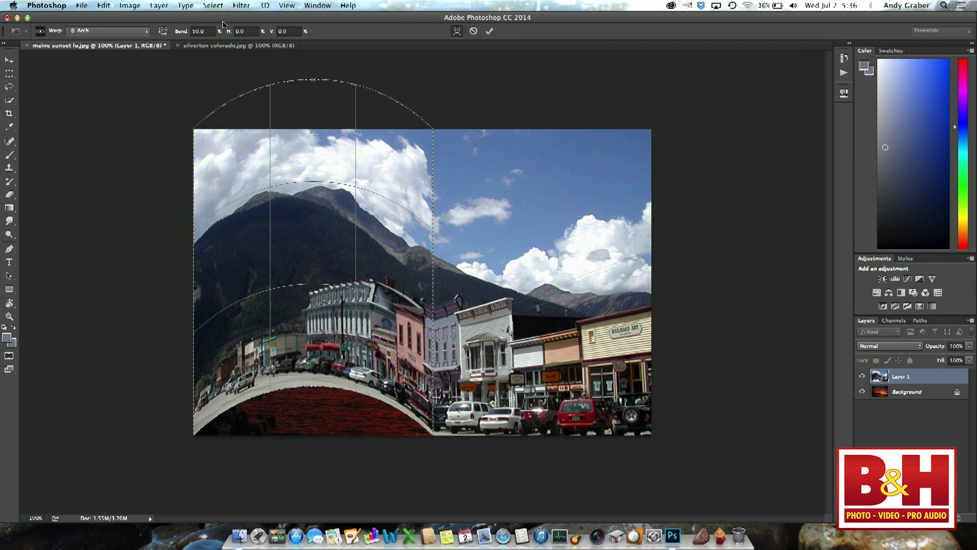
drag(181, 33, 121, 38)
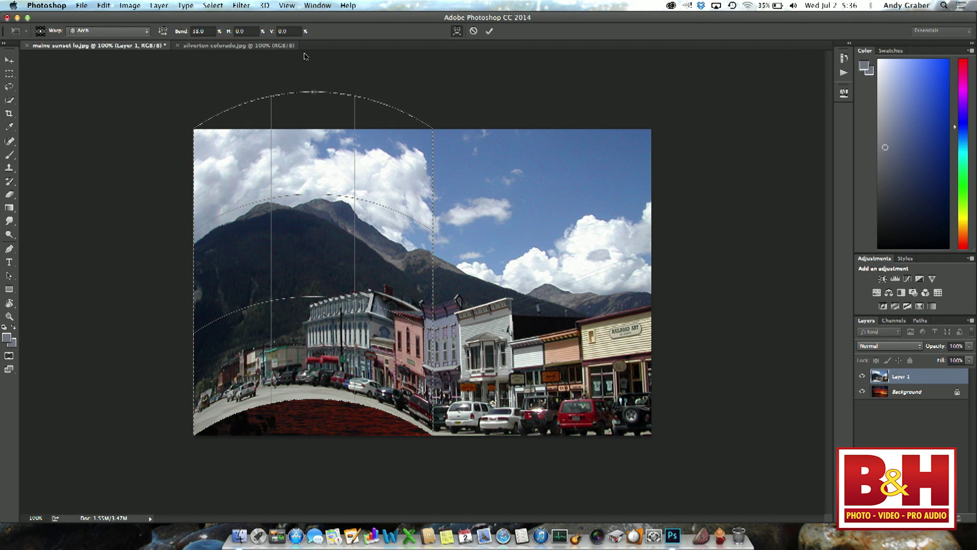
click(474, 32)
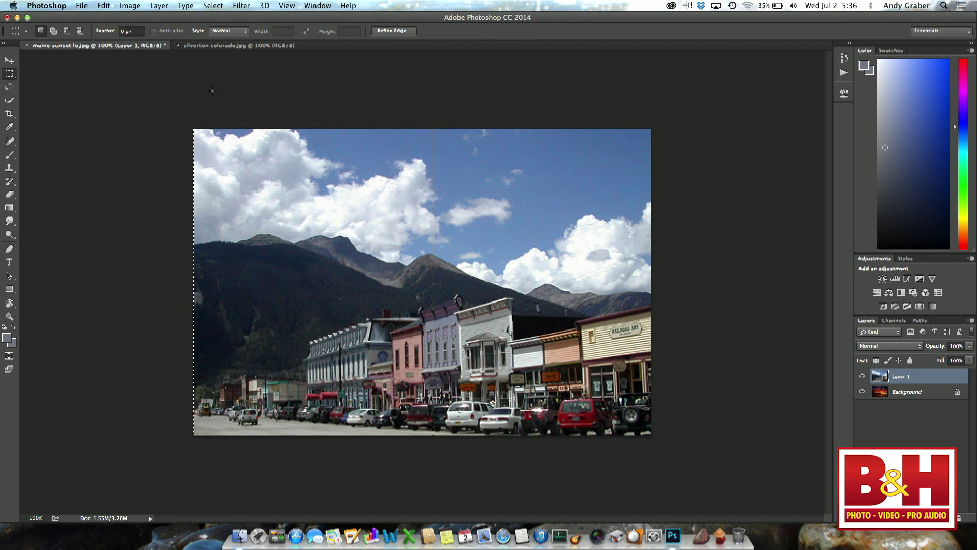
Step: Custom-warp the selected left half so its top-right corner peels inward and down, smooth the curve with the nearby handles, and apply it
click(81, 5)
mouse_move(104, 6)
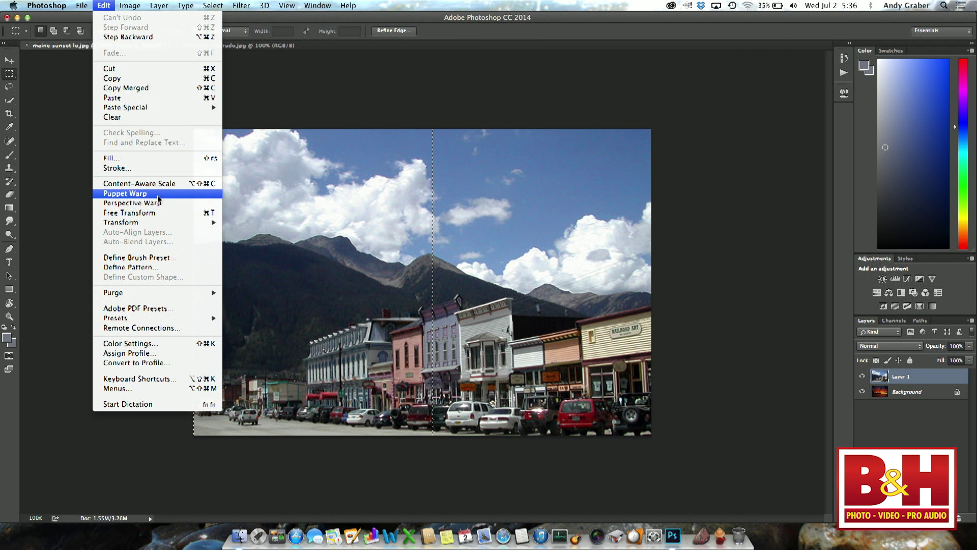
mouse_move(214, 223)
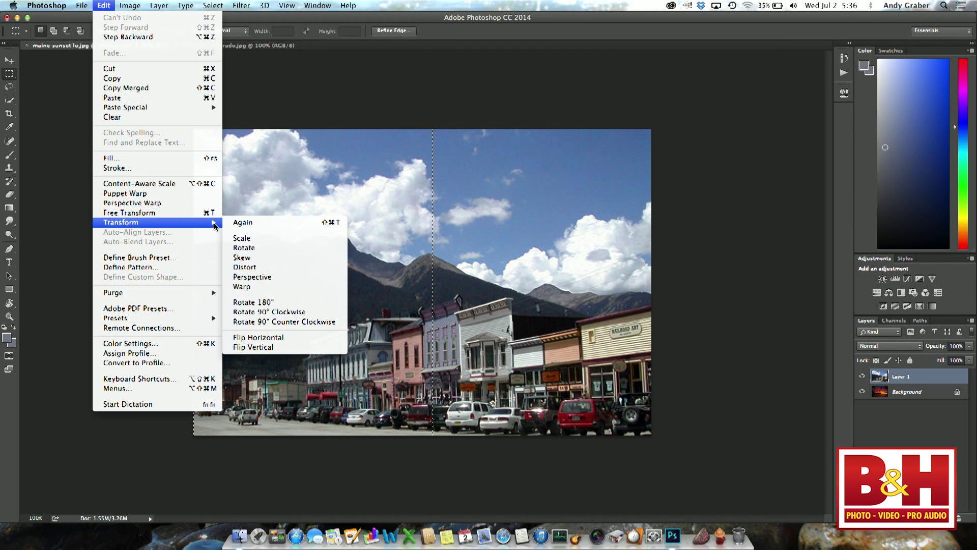
click(249, 288)
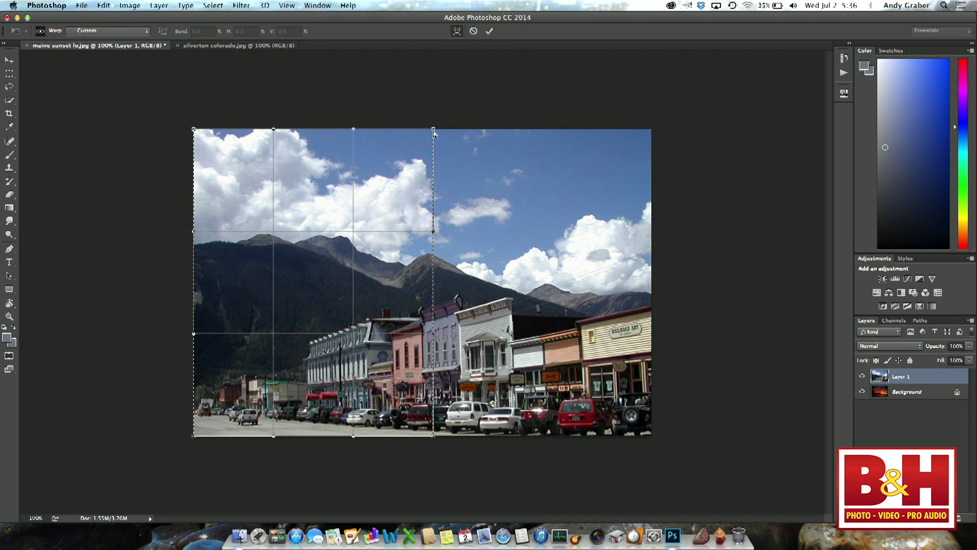
drag(434, 132, 306, 265)
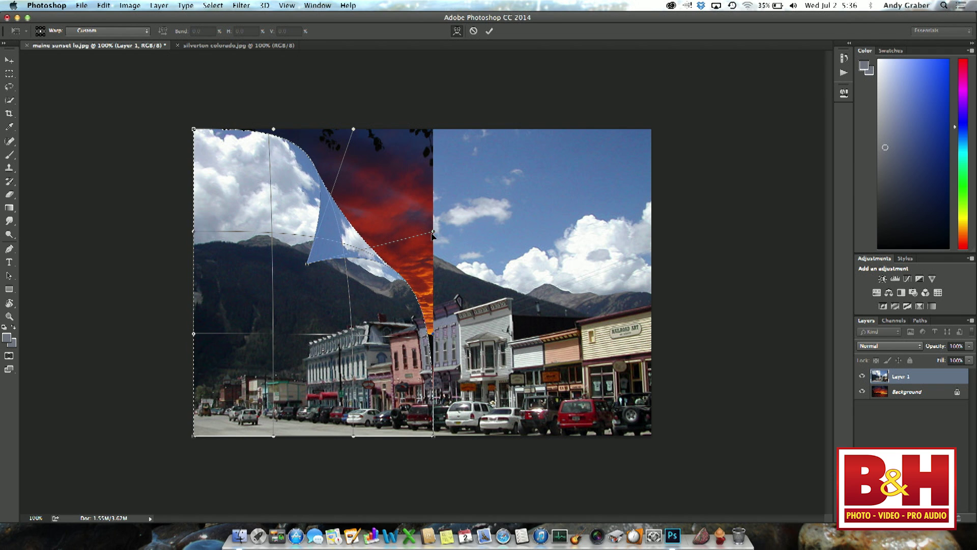
drag(433, 234, 431, 282)
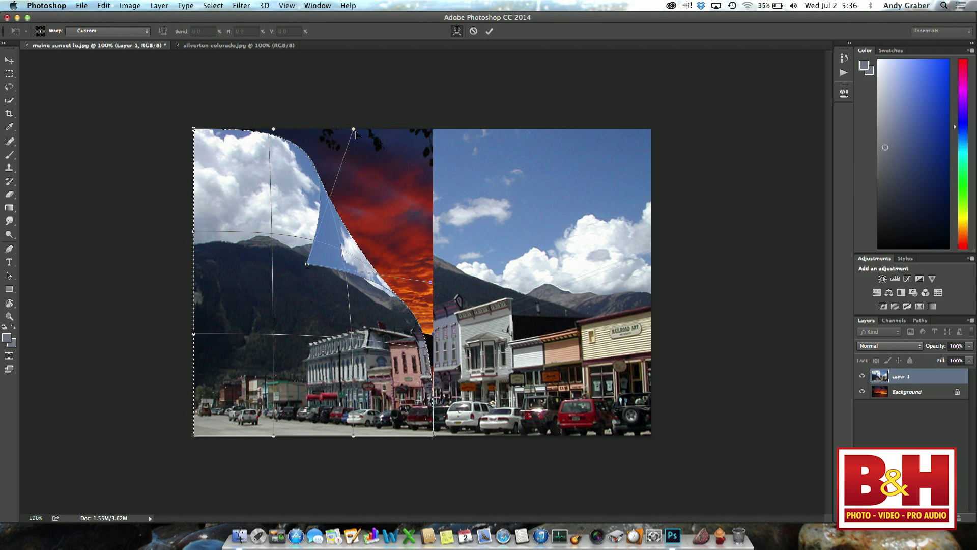
drag(354, 130, 335, 143)
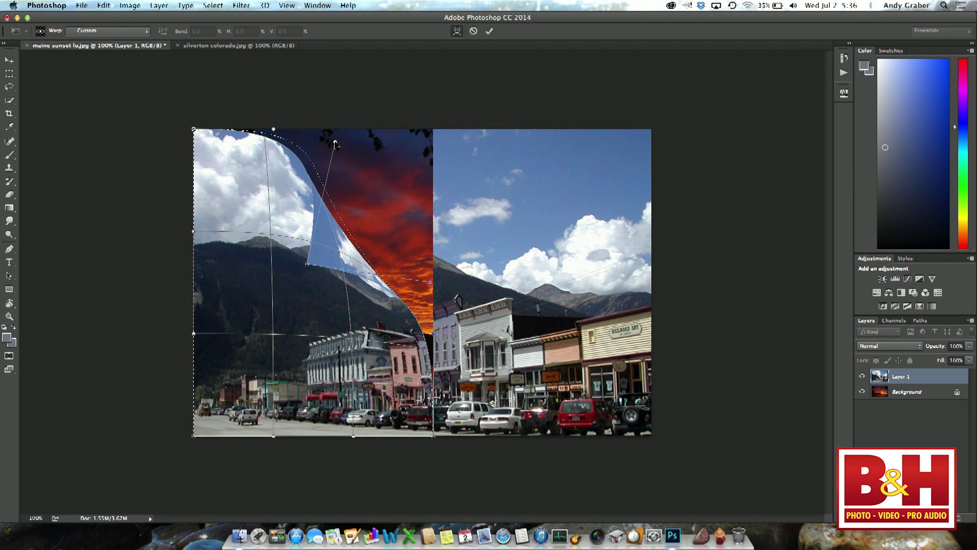
key(Return)
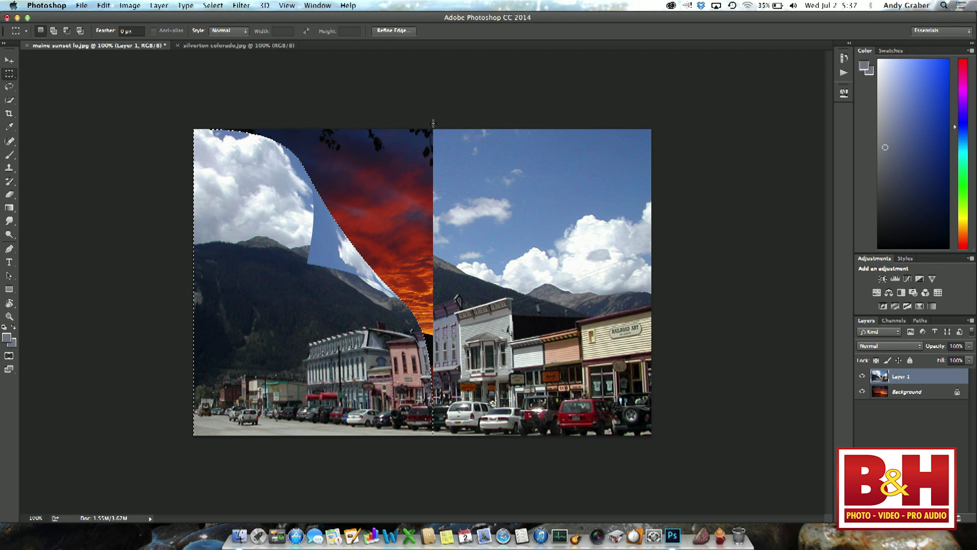
Step: Select the right half of Layer 1, warp its top-left corner down and outward to mirror the other peel, apply it and deselect
drag(433, 122, 676, 471)
click(104, 5)
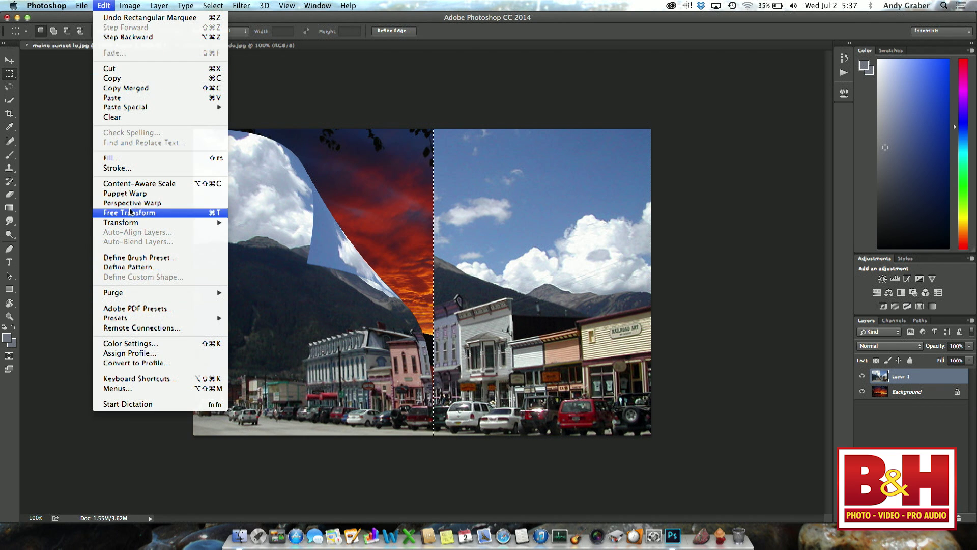
mouse_move(133, 222)
click(280, 288)
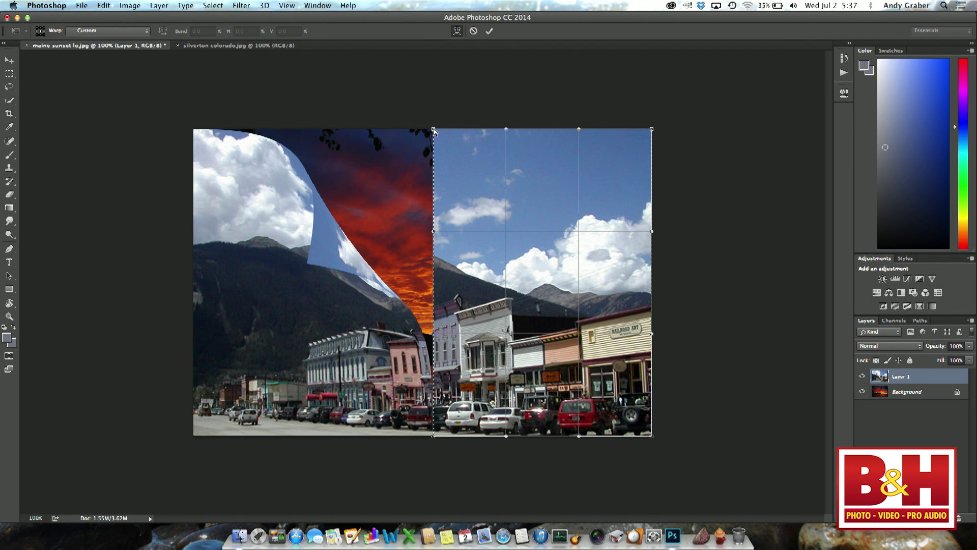
drag(433, 130, 543, 278)
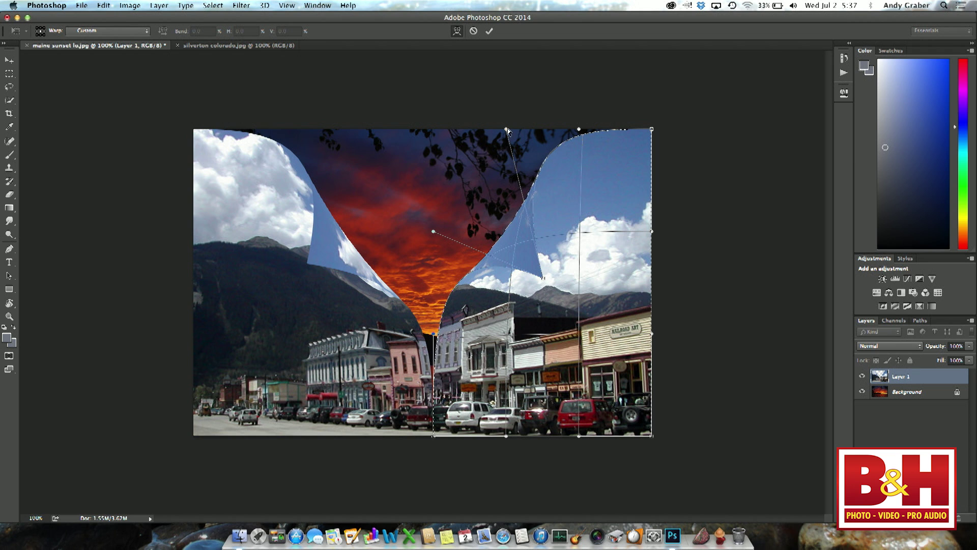
drag(508, 128, 546, 136)
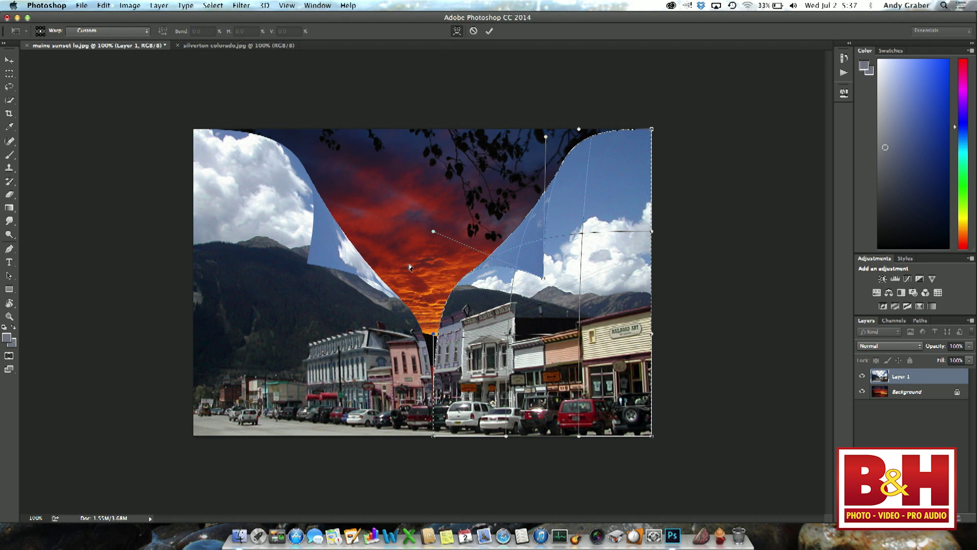
drag(433, 234, 427, 263)
key(Return)
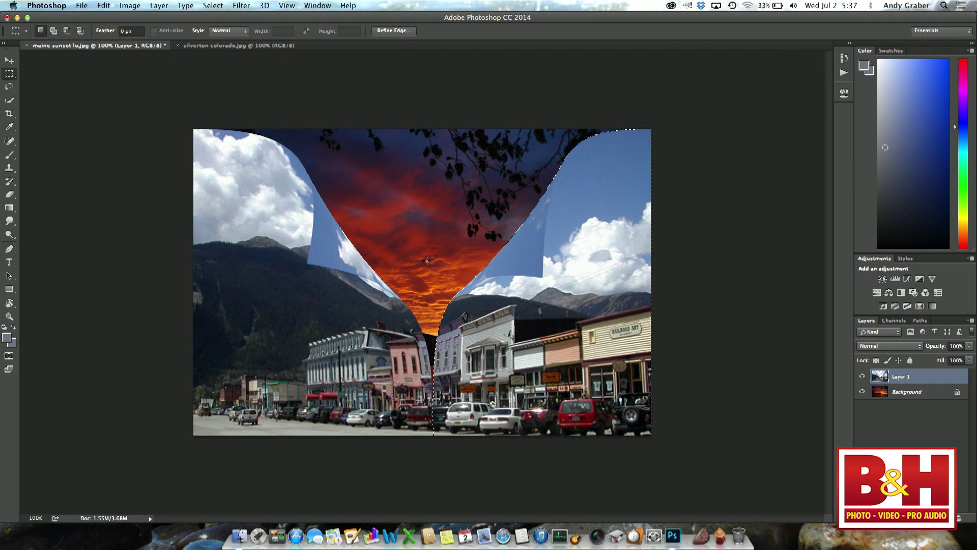
key(ctrl+d)
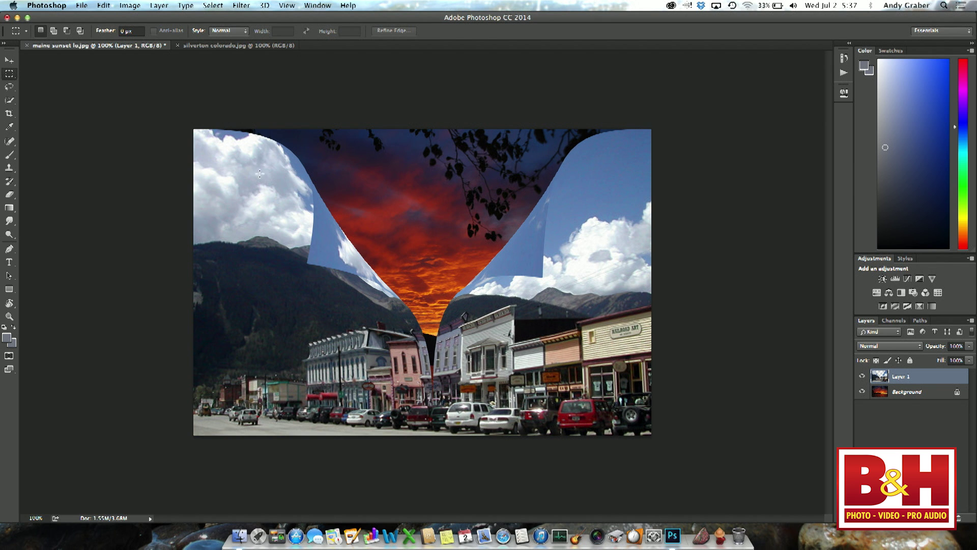
Step: Select the folded flap of the right half with the Quick Selection tool at brush size 35 and copy it to a new layer
click(5, 103)
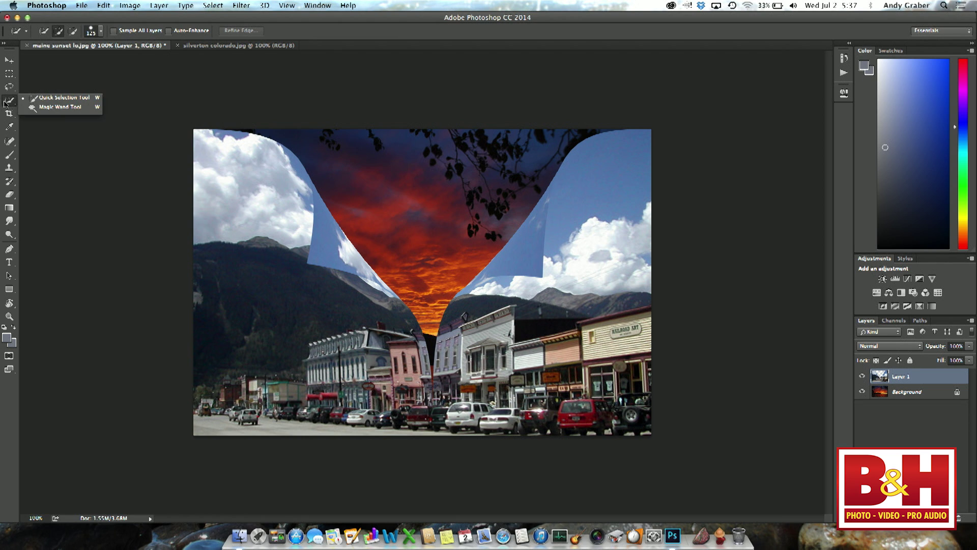
click(42, 98)
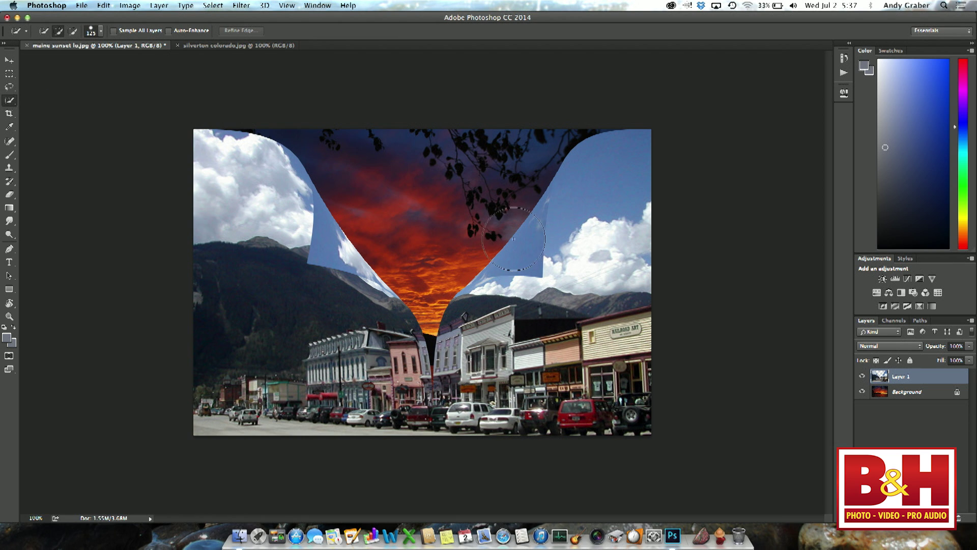
key(bracketleft)
key(bracketleft)
key(bracketleft)
key(bracketleft)
key(bracketleft)
key(bracketleft)
key(bracketleft)
key(bracketleft)
mouse_move(537, 207)
mouse_down()
mouse_move(464, 287)
mouse_move(527, 255)
mouse_move(522, 267)
mouse_up()
click(536, 196)
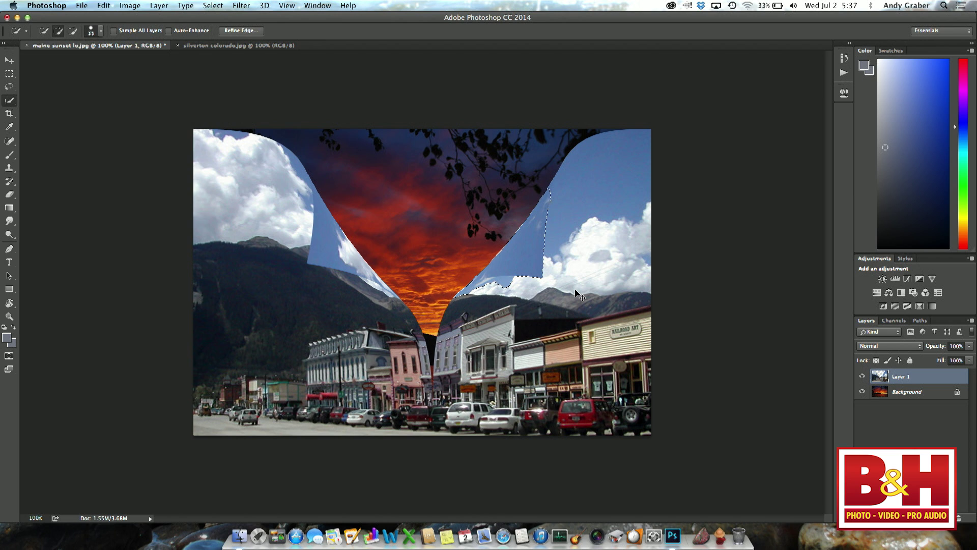
key(super+j)
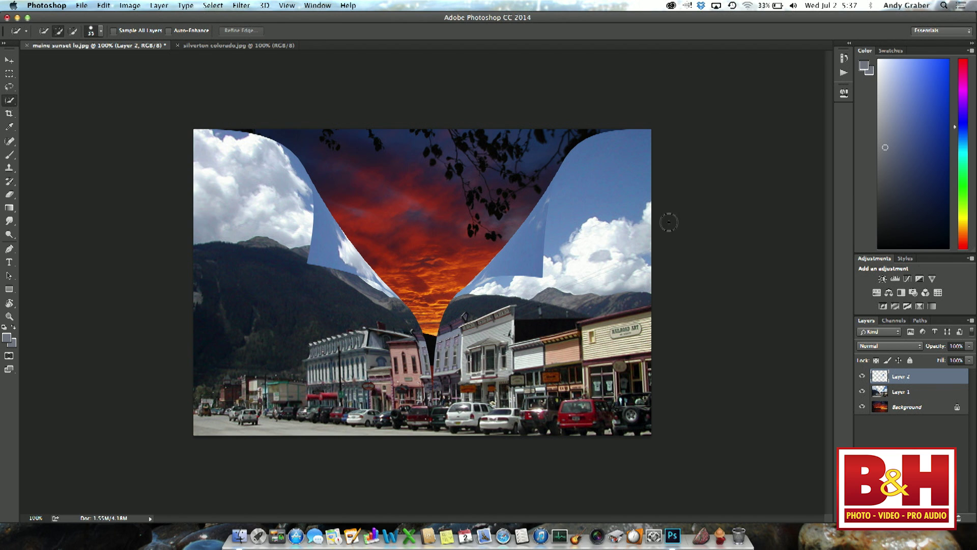
Step: Add a Multiply drop shadow to the flap on Layer 2 with 75% opacity, 126° angle, 27 px distance and 16 px size
double_click(934, 380)
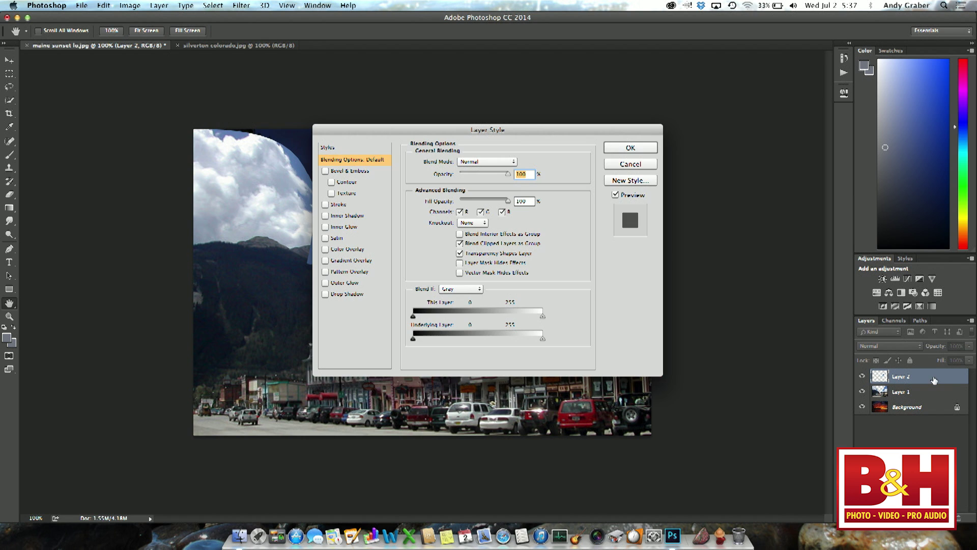
drag(393, 128, 669, 214)
click(620, 383)
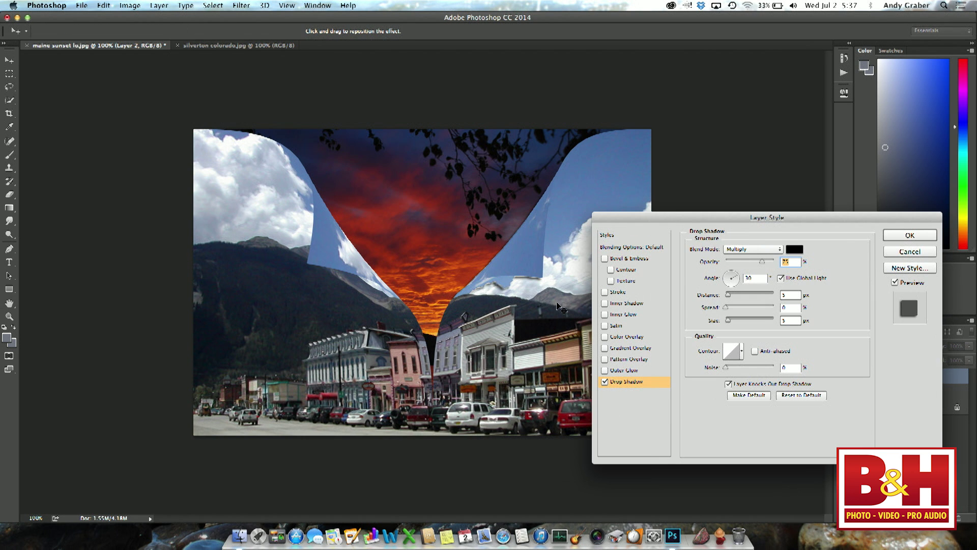
drag(541, 290, 550, 292)
drag(728, 320, 732, 322)
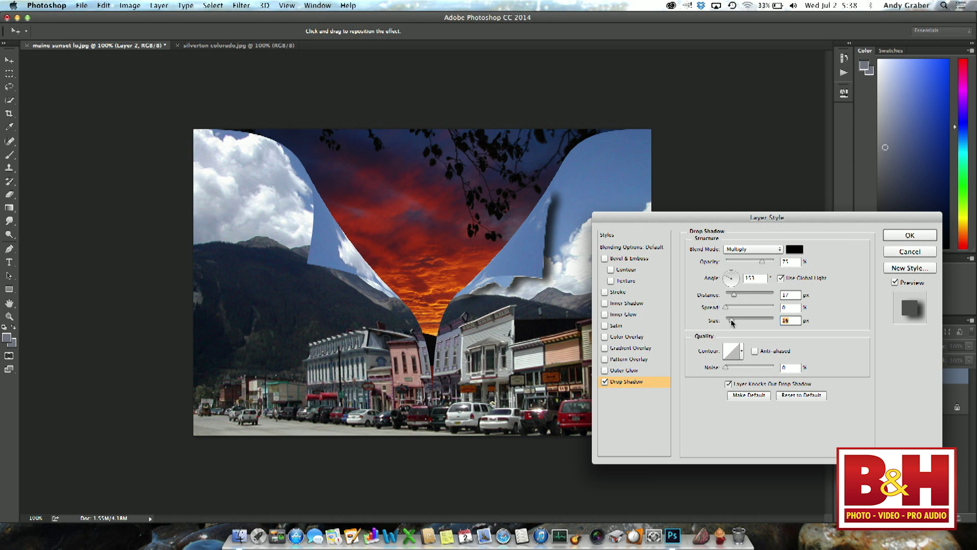
click(915, 237)
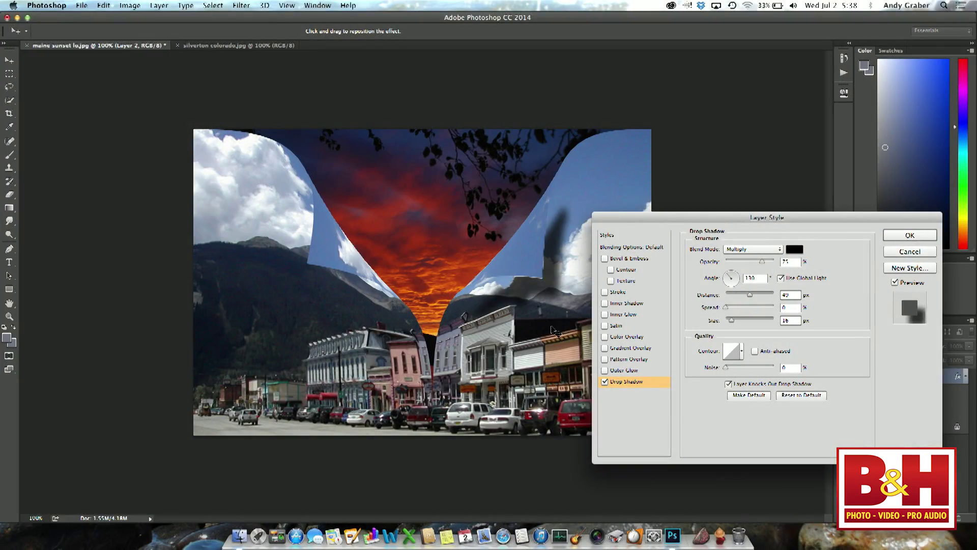
drag(544, 316, 544, 320)
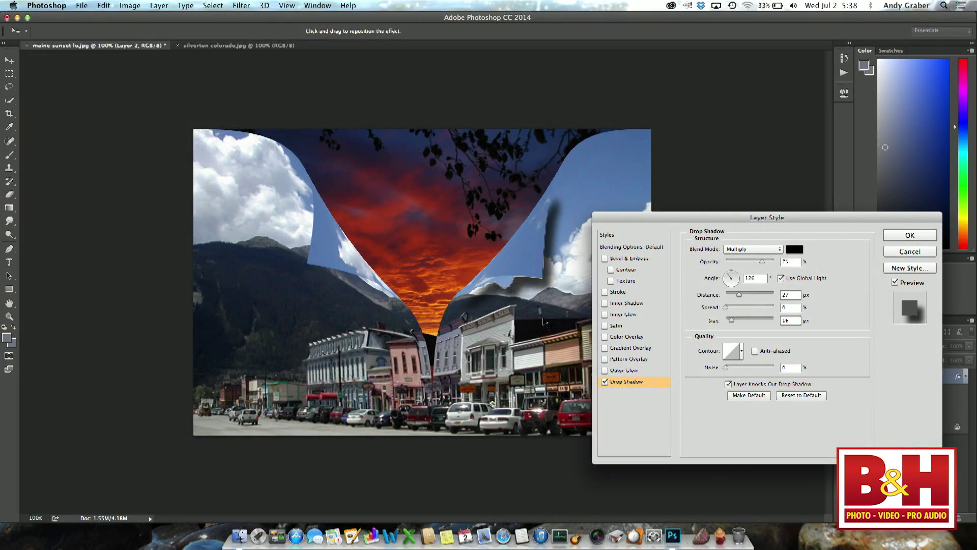
click(919, 237)
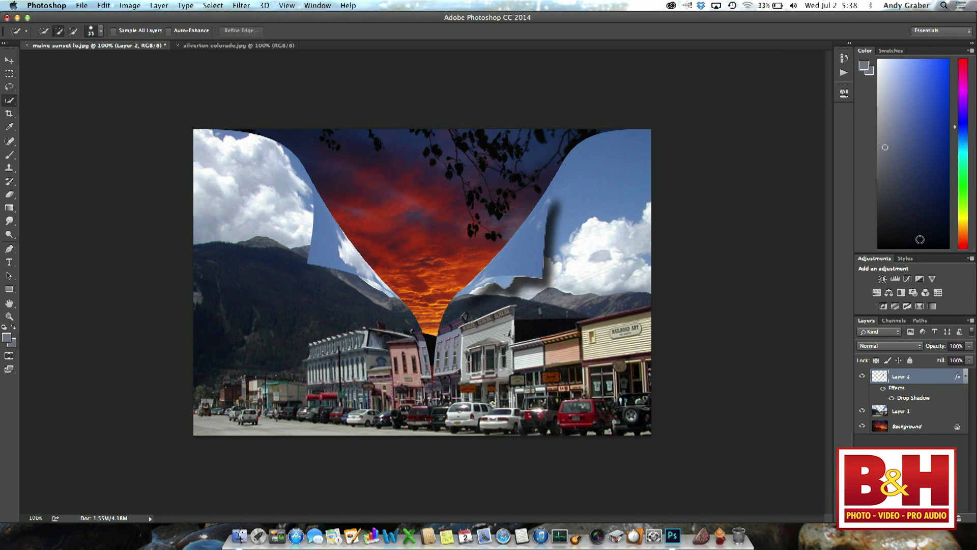
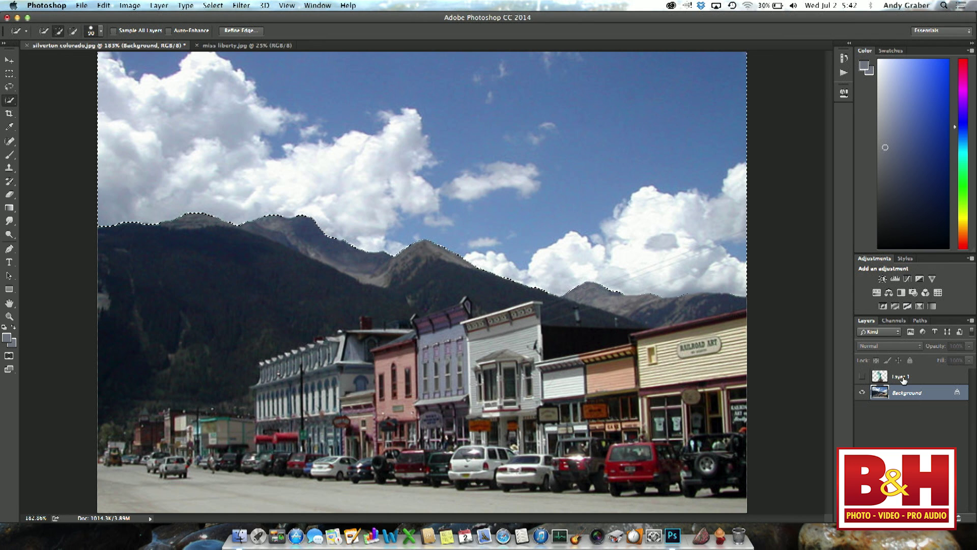
Step: Show the statue on Layer 1 and add a layer mask from the active sky selection
click(902, 379)
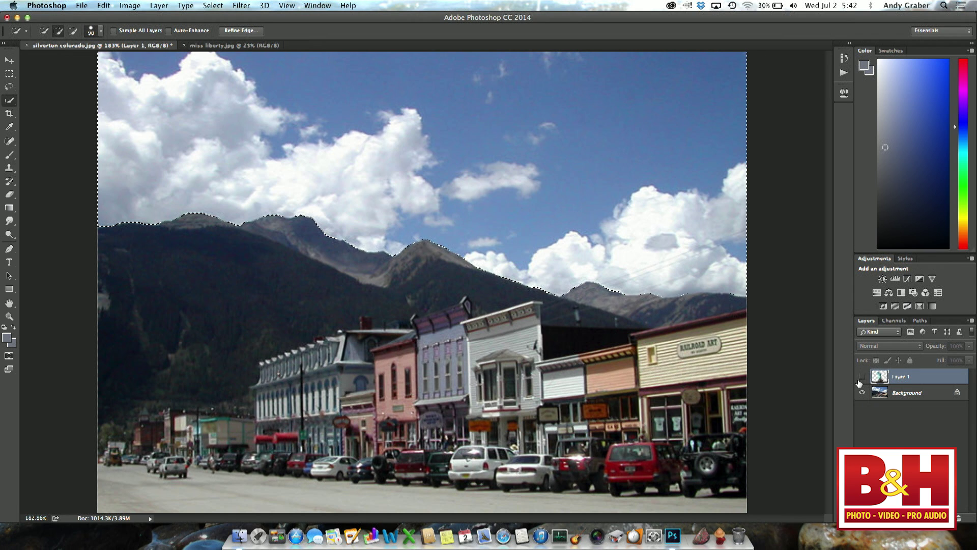
click(864, 377)
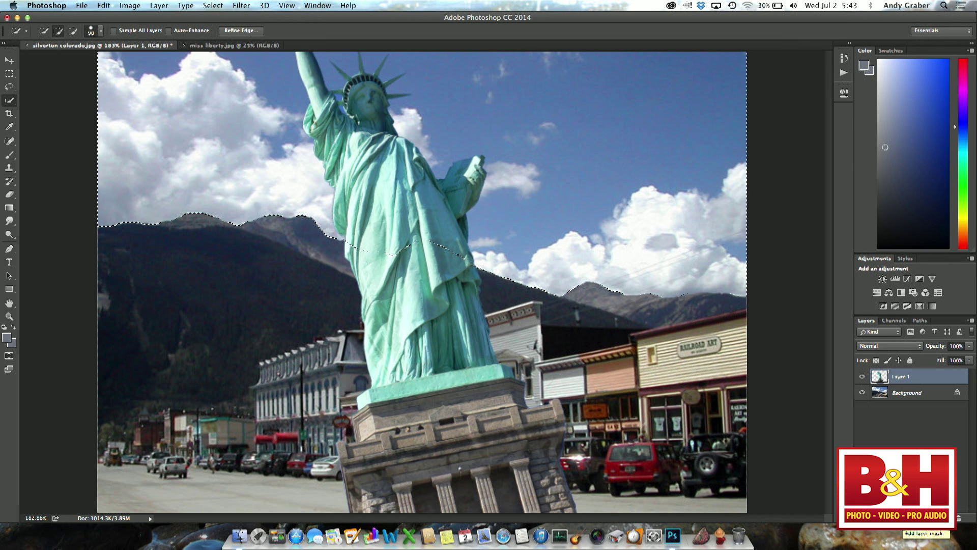
click(908, 517)
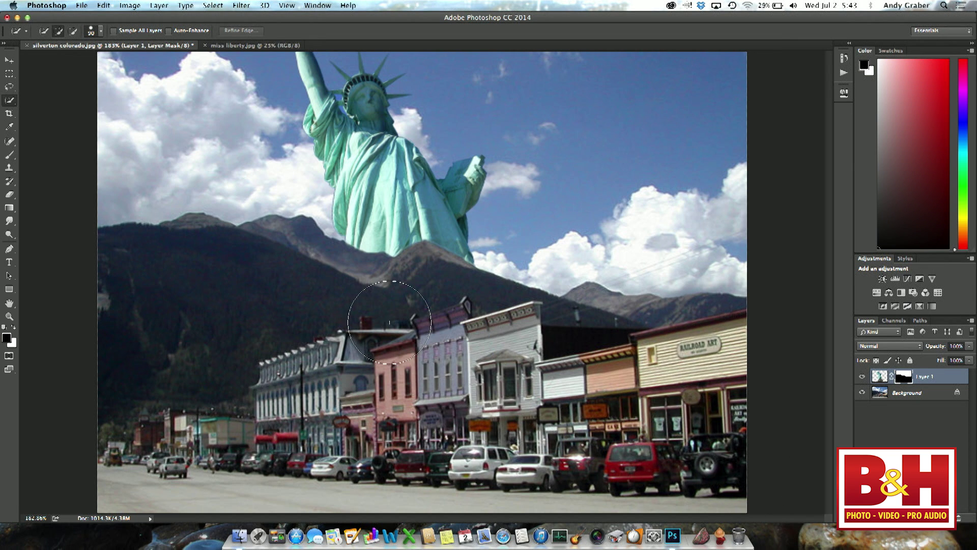
Step: Try moving the statue to the right with its layer mask still linked, and undo the move
click(10, 62)
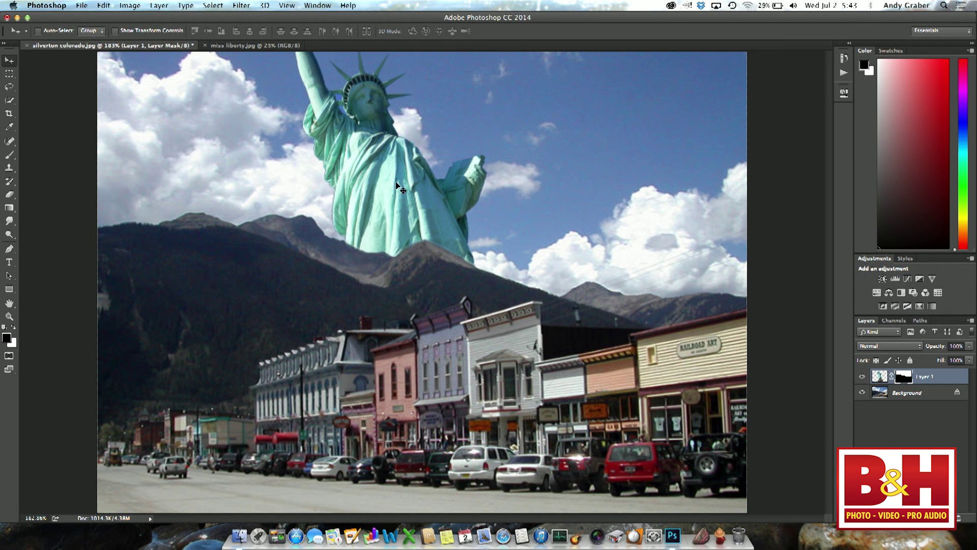
drag(392, 187, 559, 187)
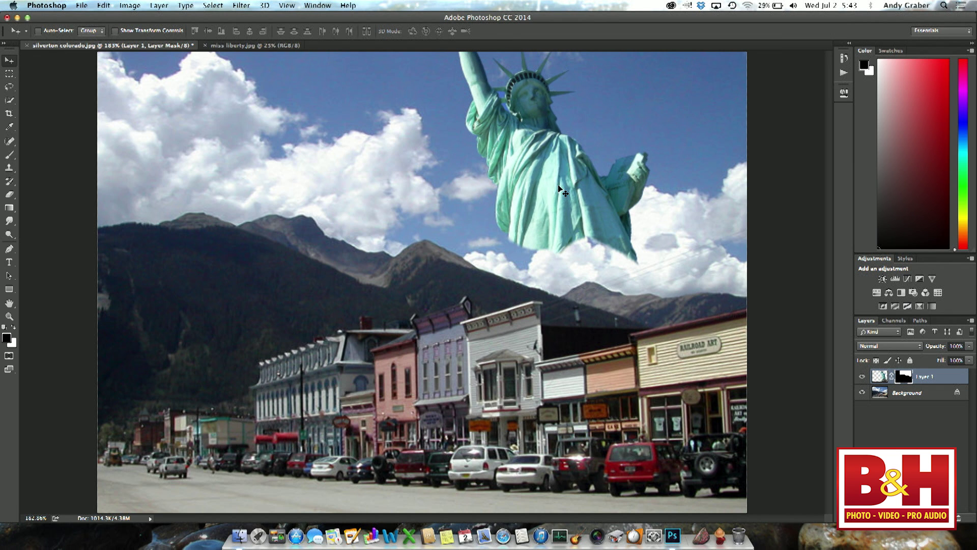
key(super+z)
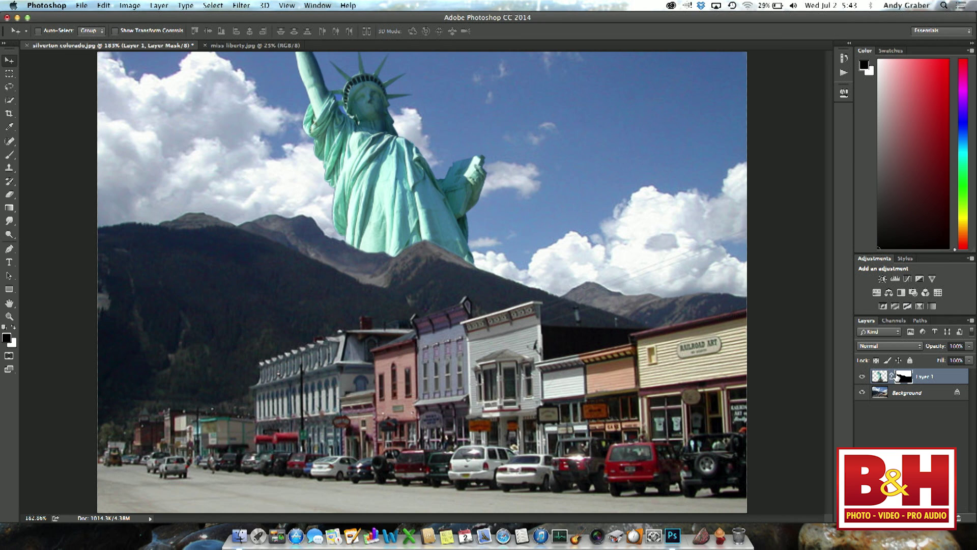
Step: Unlink Layer 1's image from its mask and move the statue right and slightly down behind the mountain ridge
click(891, 377)
click(878, 378)
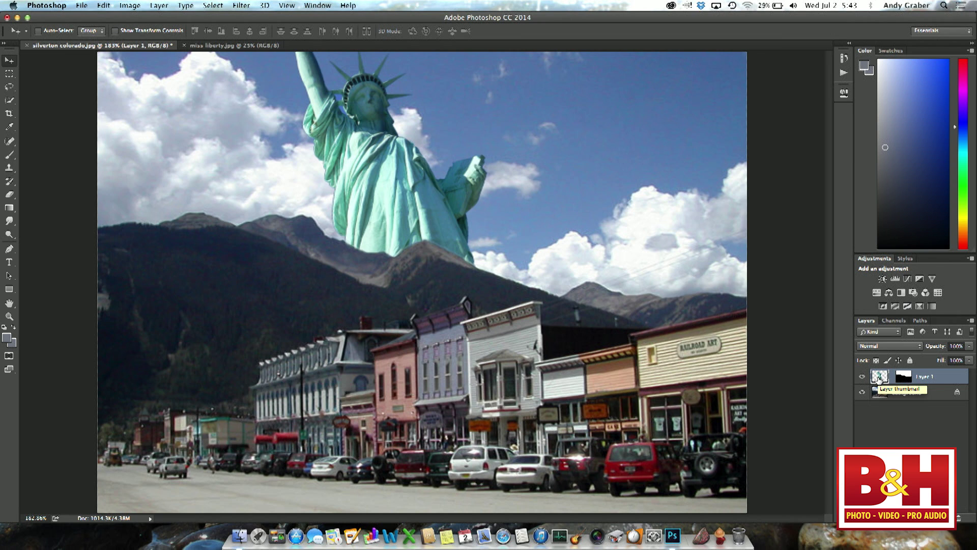
drag(371, 192, 538, 243)
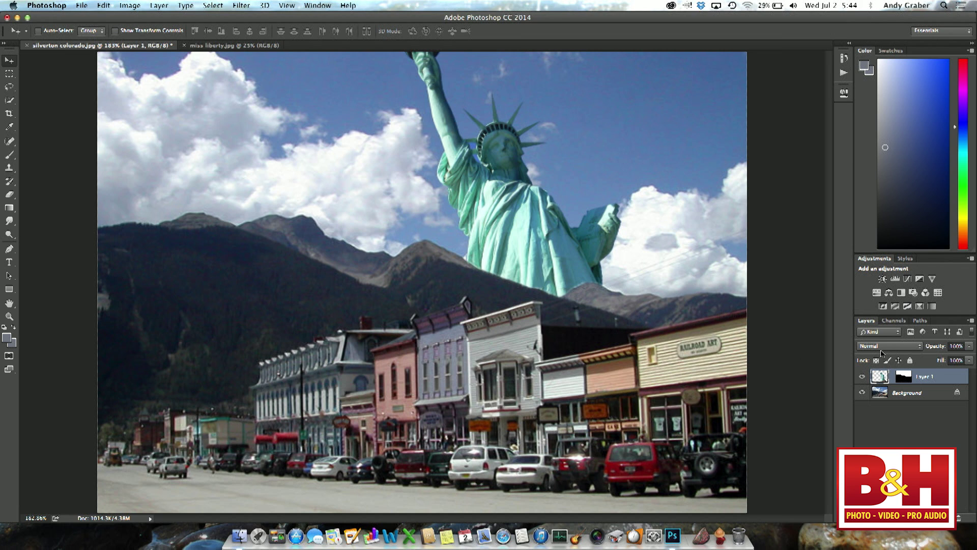
Step: Select the sky and mountains above the town on the Background layer with the Quick Selection tool
click(899, 395)
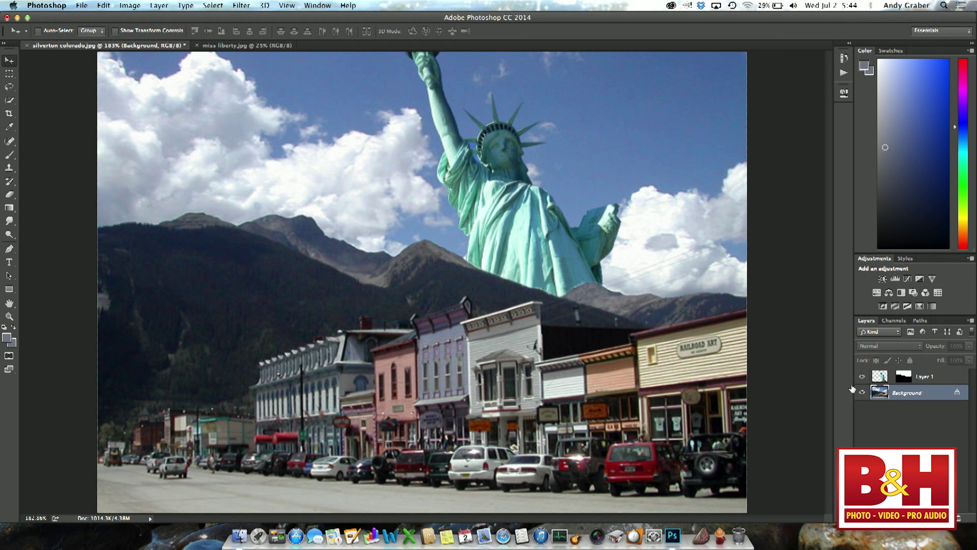
click(8, 100)
mouse_move(173, 314)
mouse_down()
mouse_move(234, 282)
mouse_move(431, 258)
mouse_move(674, 258)
mouse_move(676, 249)
mouse_up()
Step: Reduce the Quick Selection brush to 35 and subtract the building fronts and roofs so the selection follows the rooflines
key(bracketleft)
key(bracketleft)
key(bracketleft)
key(bracketleft)
key(bracketleft)
key(bracketleft)
key(bracketleft)
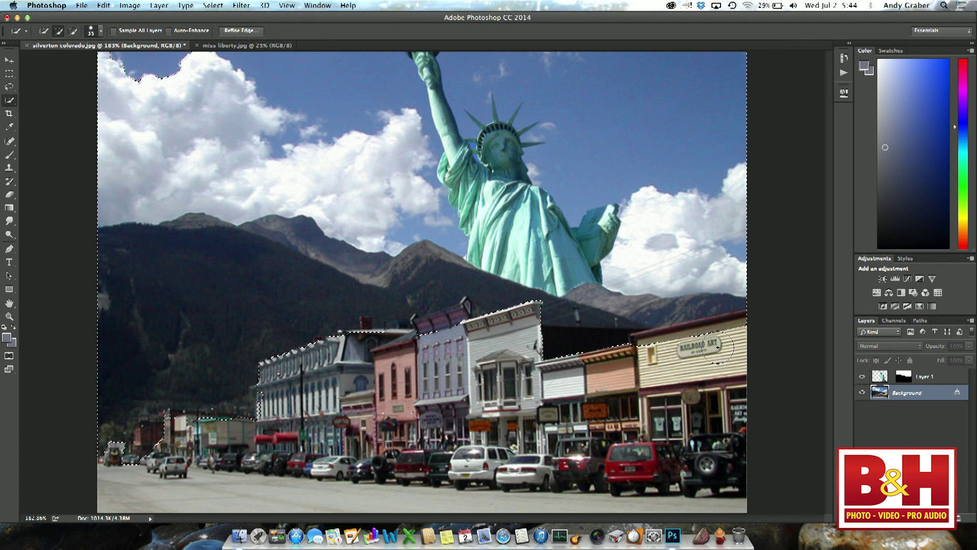
alt+click(719, 340)
mouse_move(719, 340)
mouse_down()
mouse_move(583, 356)
mouse_move(593, 352)
mouse_up()
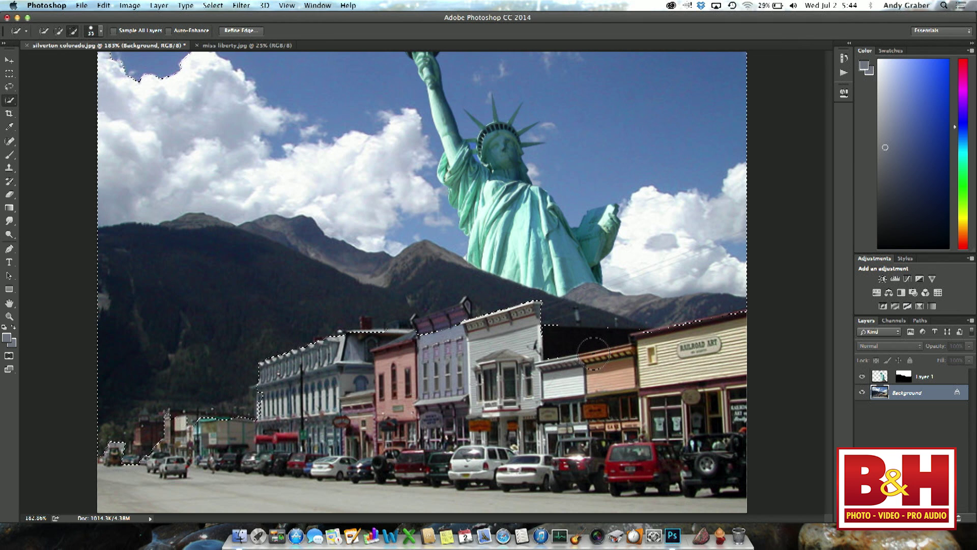
drag(455, 326, 415, 346)
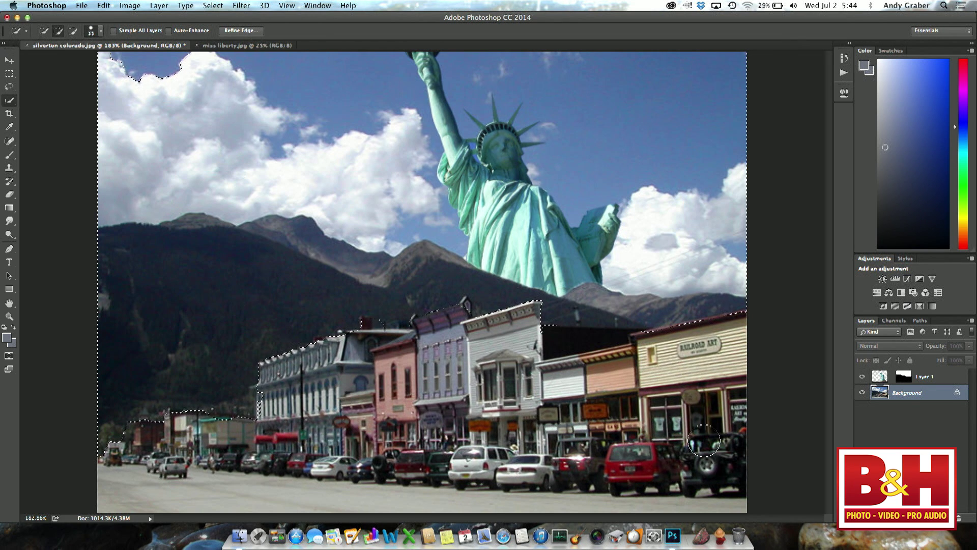
Step: Try adding a second mask to Layer 1 beside its existing layer mask, and delete the resulting vector mask
click(904, 377)
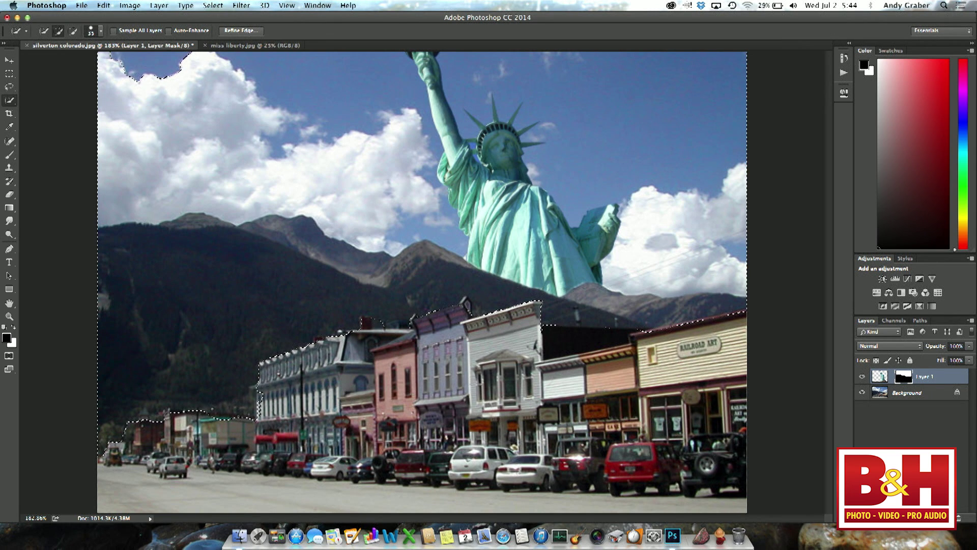
click(901, 517)
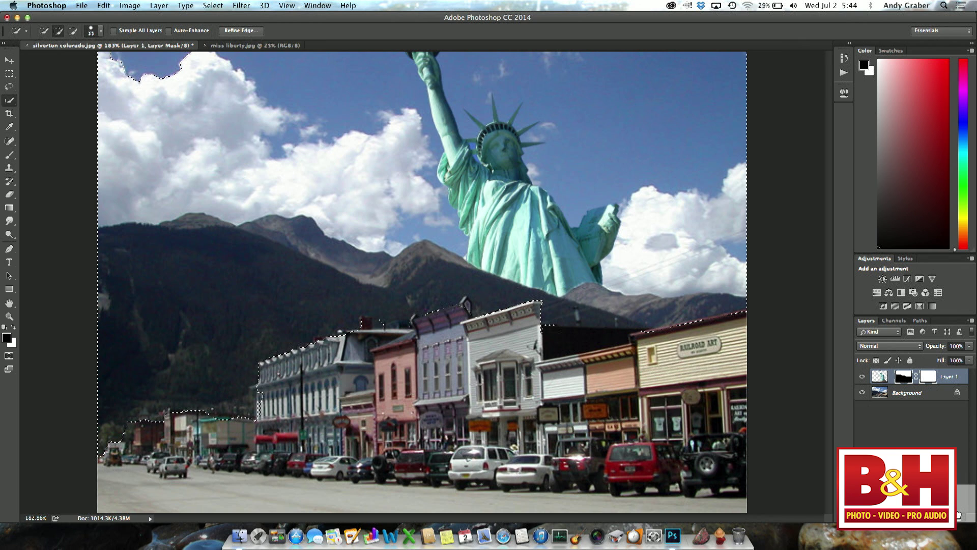
click(959, 515)
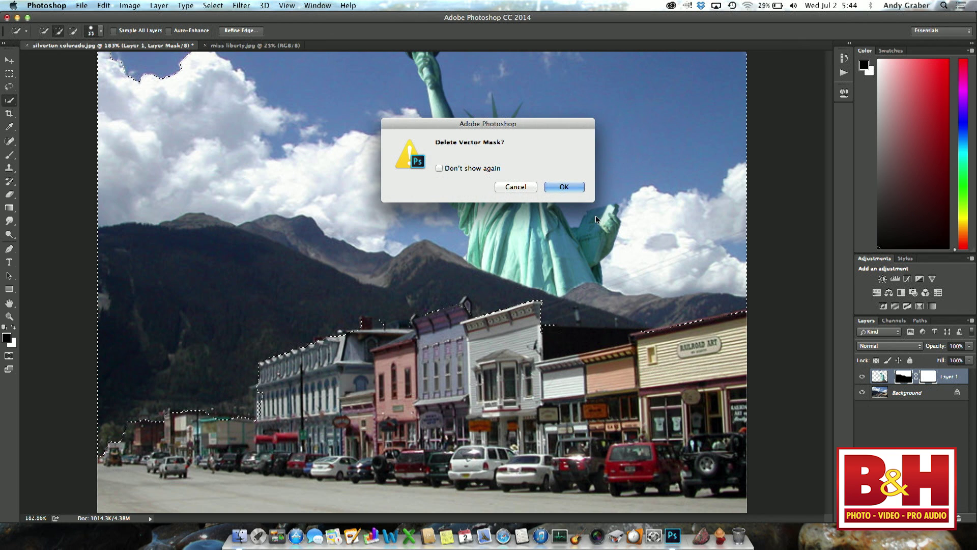
click(562, 185)
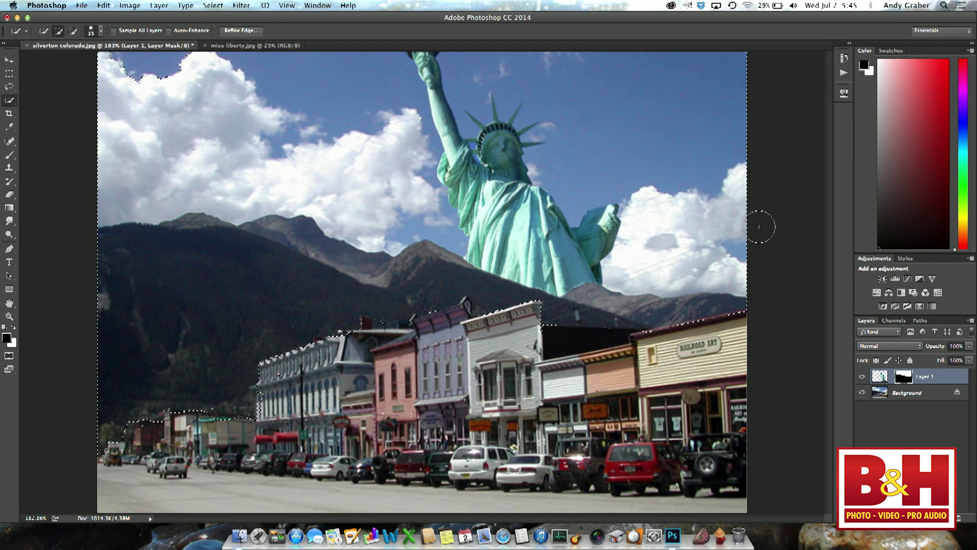
Step: Examine Layer 1's mask on its own, and compare the statue with the mask disabled and enabled
alt+click(905, 377)
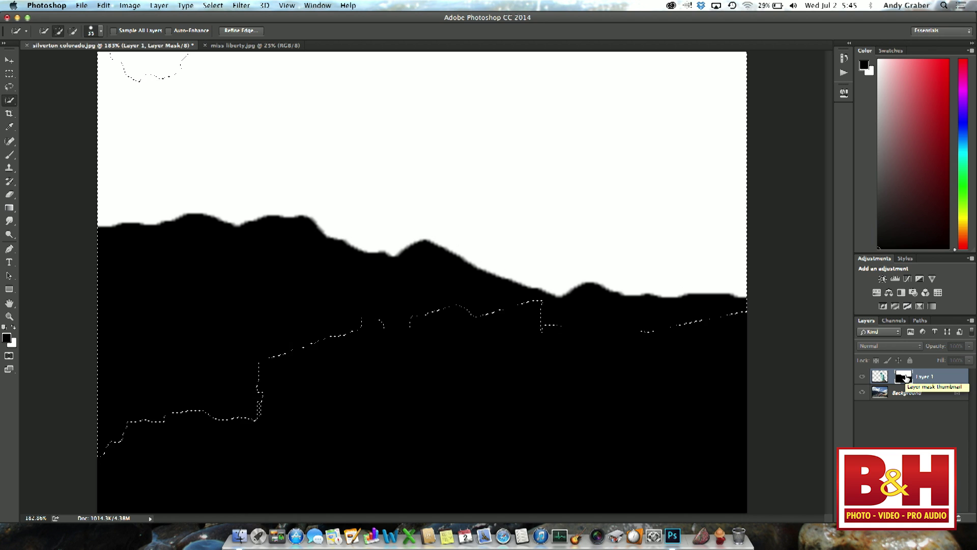
alt+click(905, 377)
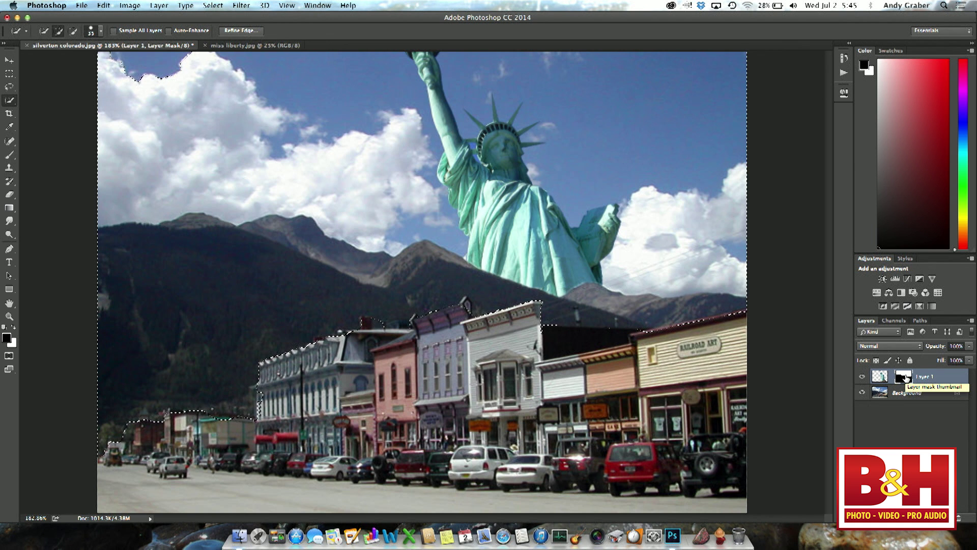
shift+click(905, 378)
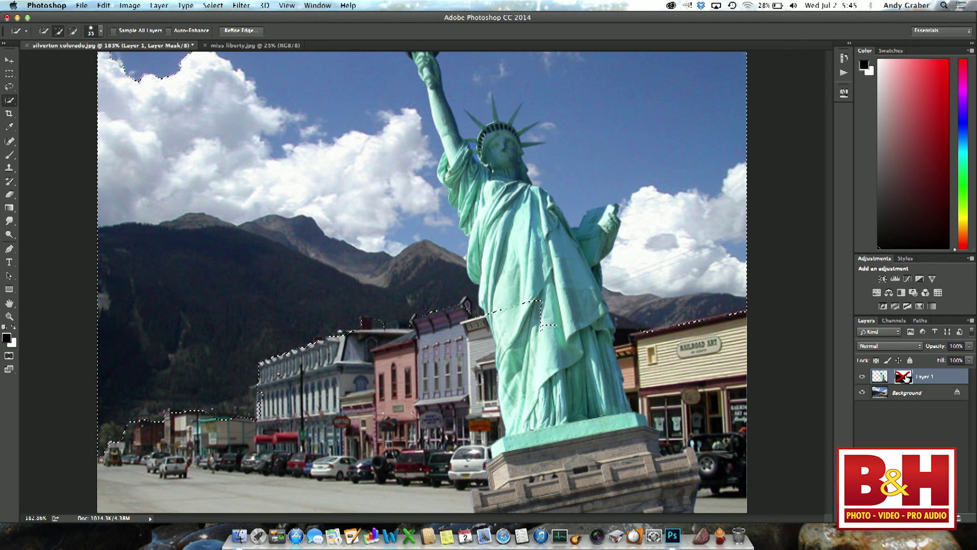
shift+click(906, 377)
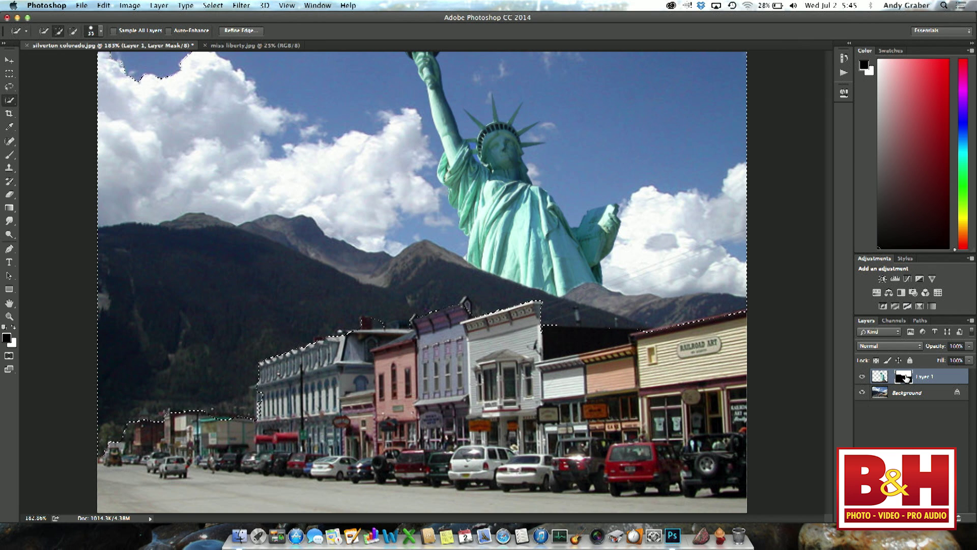
Step: Clear the selected area of Layer 1's mask to white so the statue stands behind the buildings, and deselect
alt+click(907, 377)
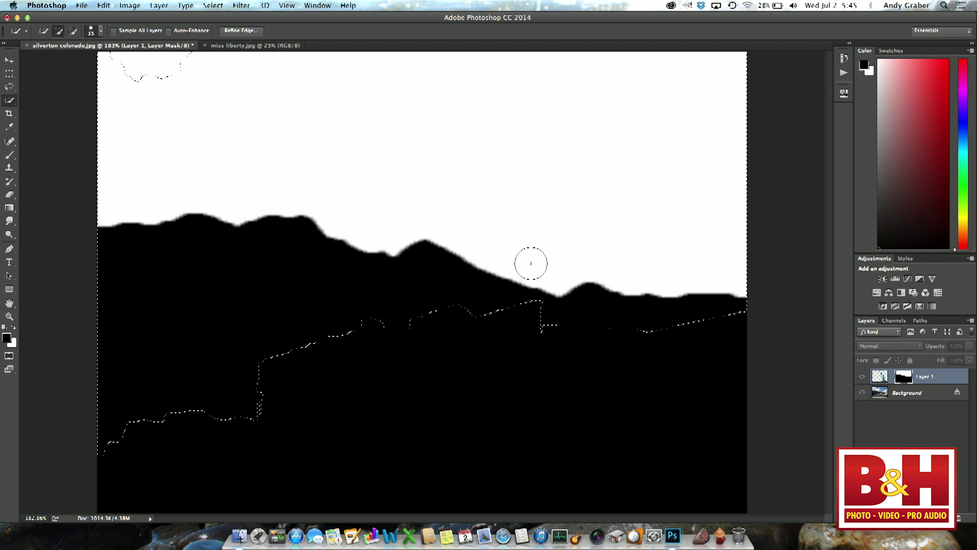
alt+click(905, 379)
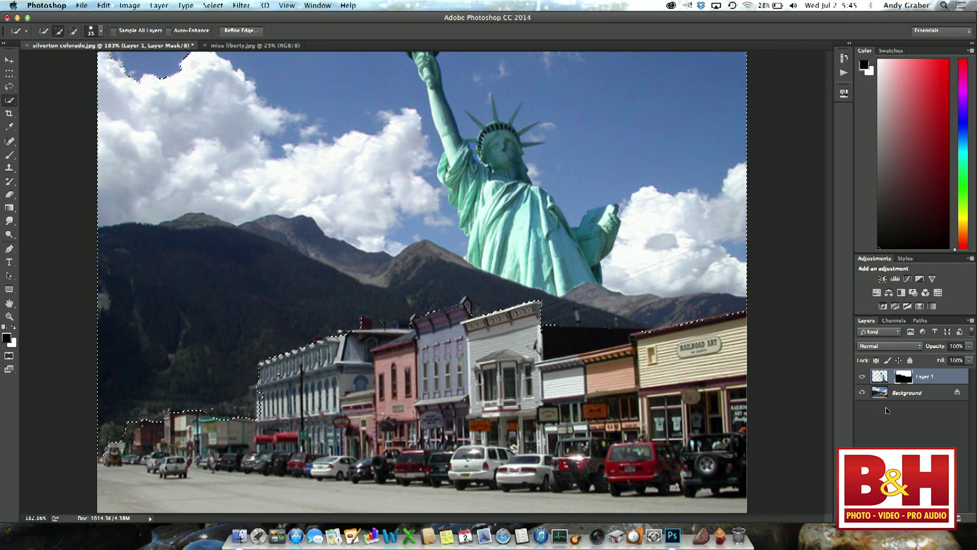
key(BackSpace)
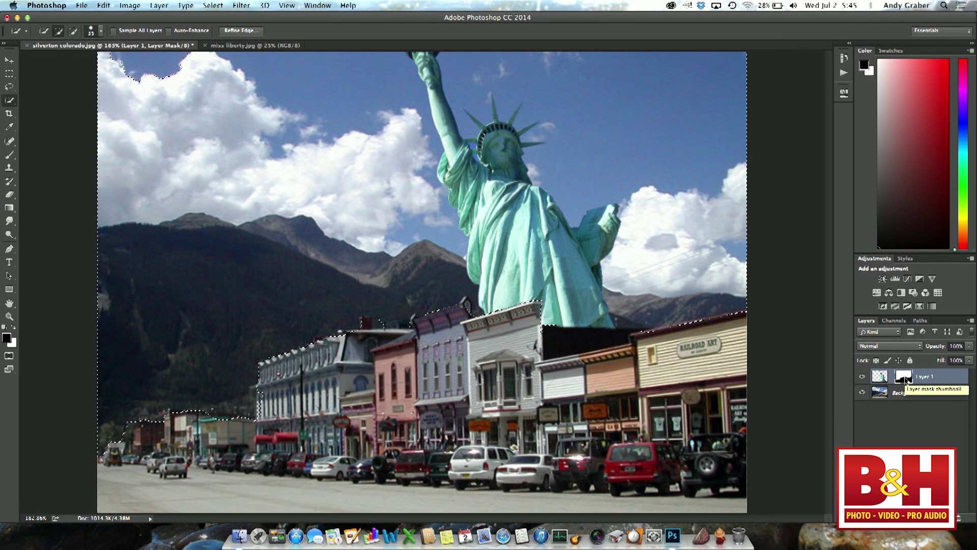
key(ctrl+d)
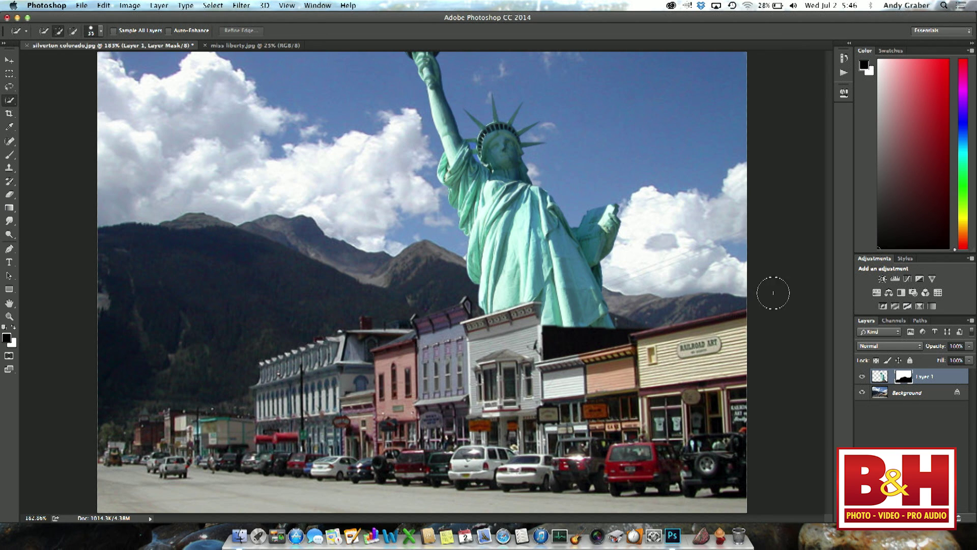
Step: Inspect Layer 1's mask, then move only the statue image behind the long blue-grey building so its whole torch shows against the clouds
click(15, 63)
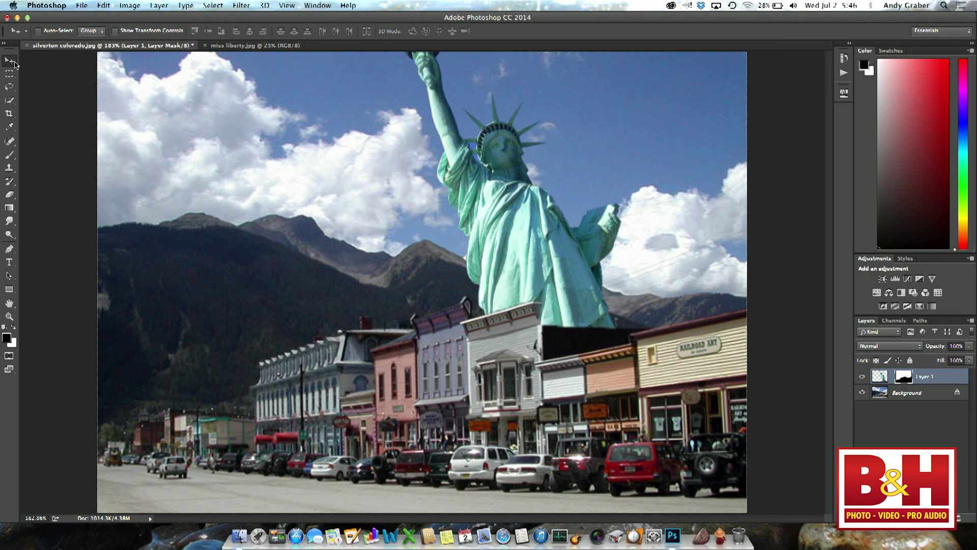
alt+click(903, 378)
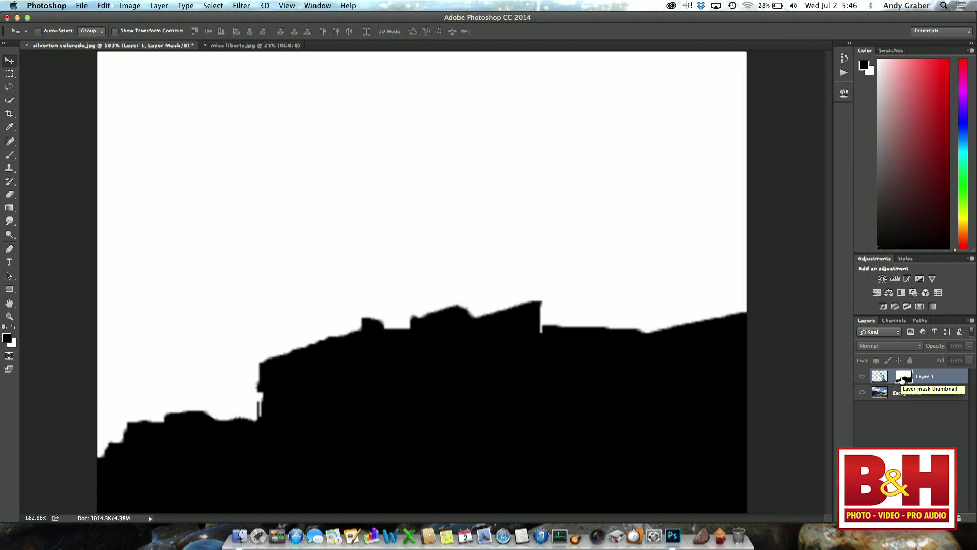
alt+click(902, 377)
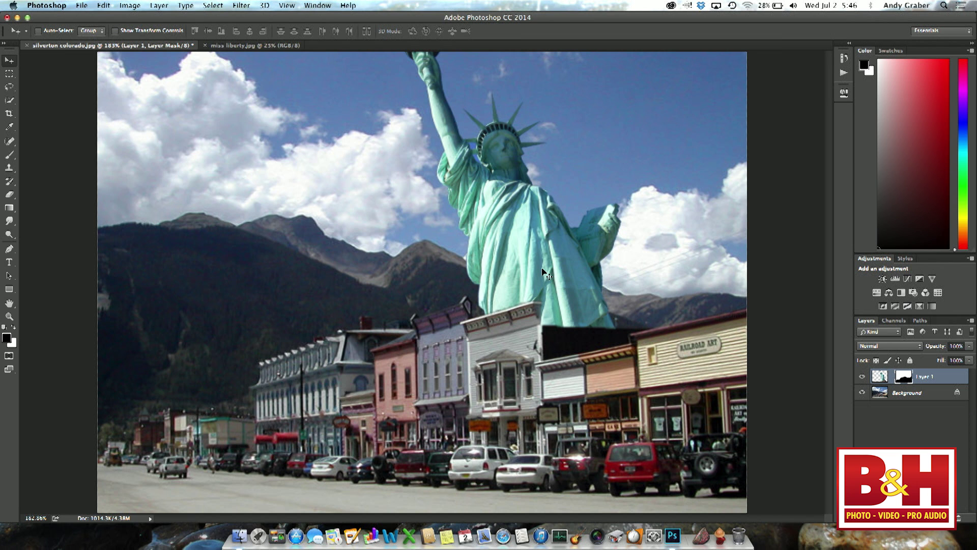
click(880, 376)
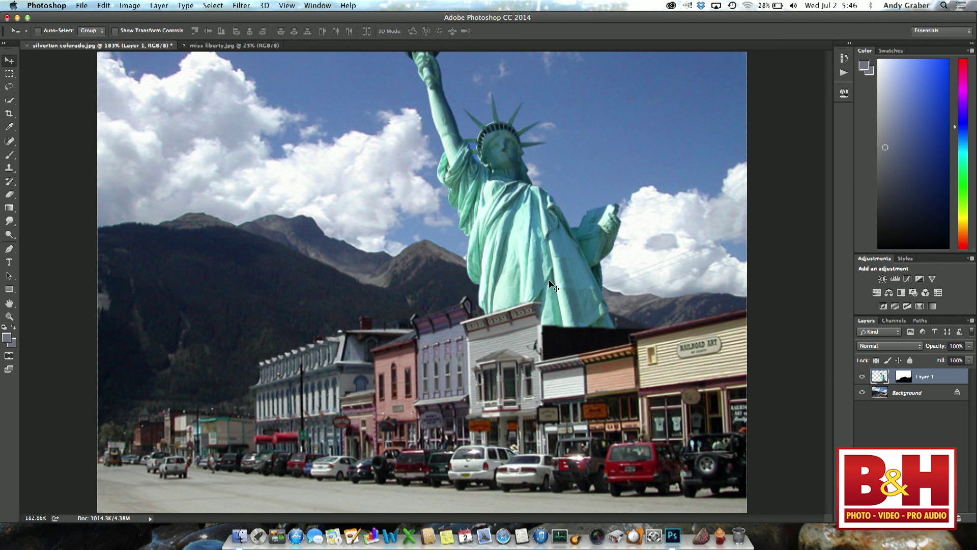
drag(526, 260, 287, 311)
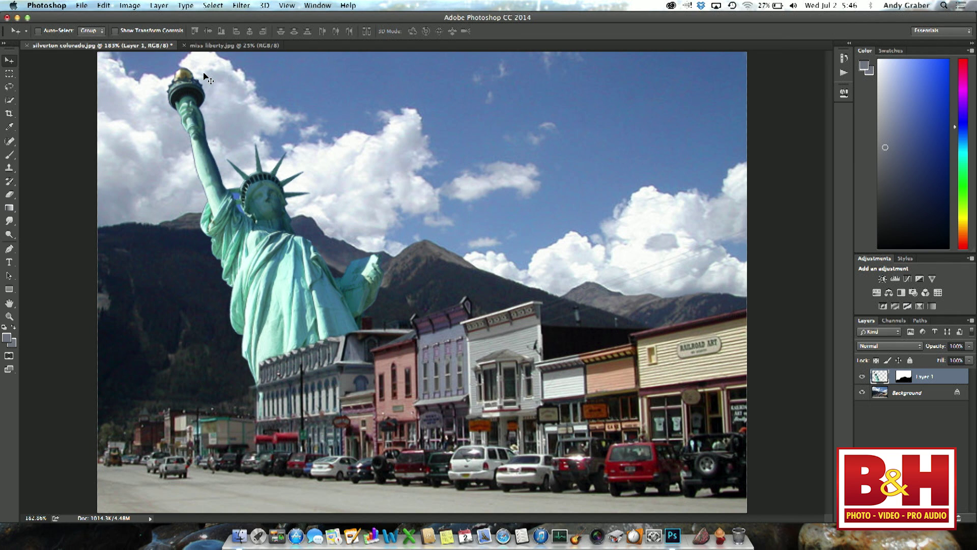
Step: Prepare a size 90 Brush with the default black and white colours and target Layer 1's mask
click(8, 158)
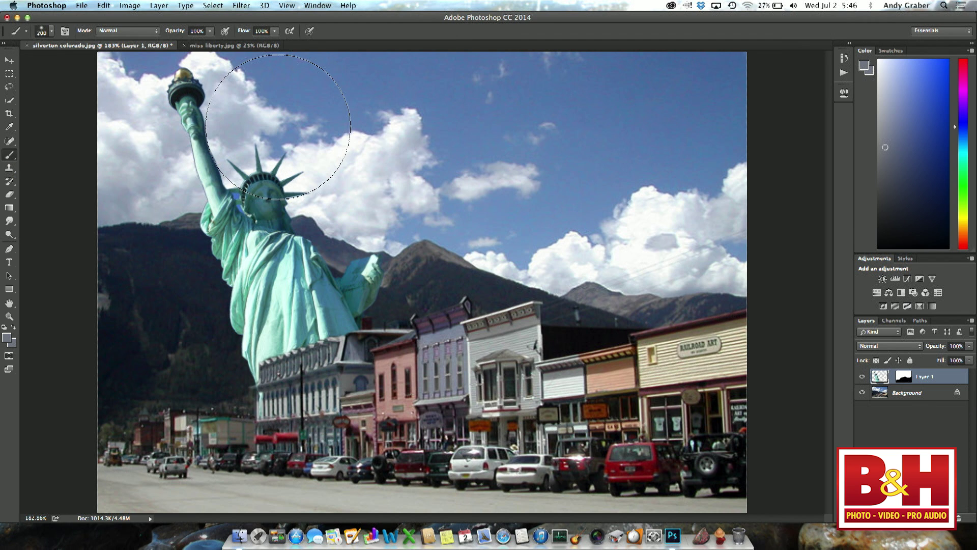
key(bracketleft)
key(bracketleft)
key(bracketleft)
key(bracketleft)
key(bracketleft)
click(5, 327)
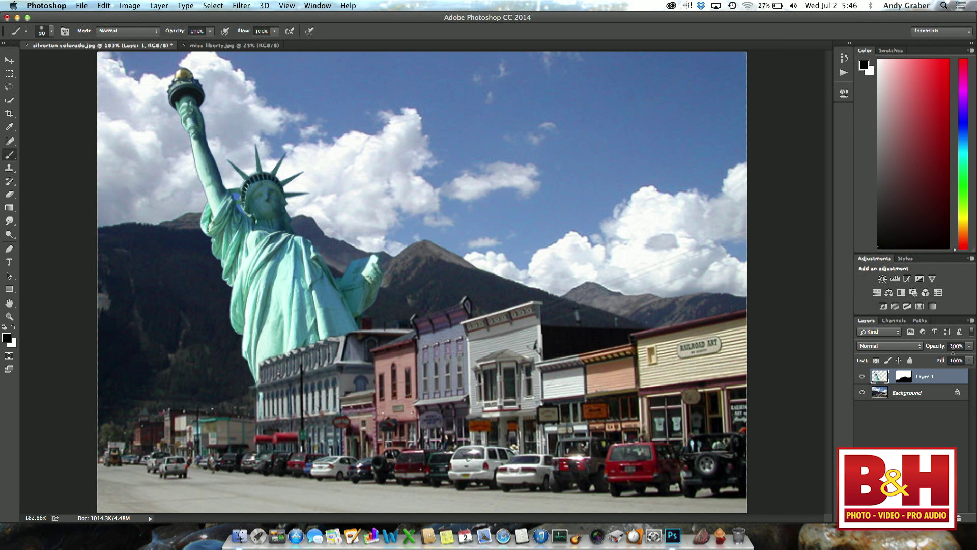
click(906, 379)
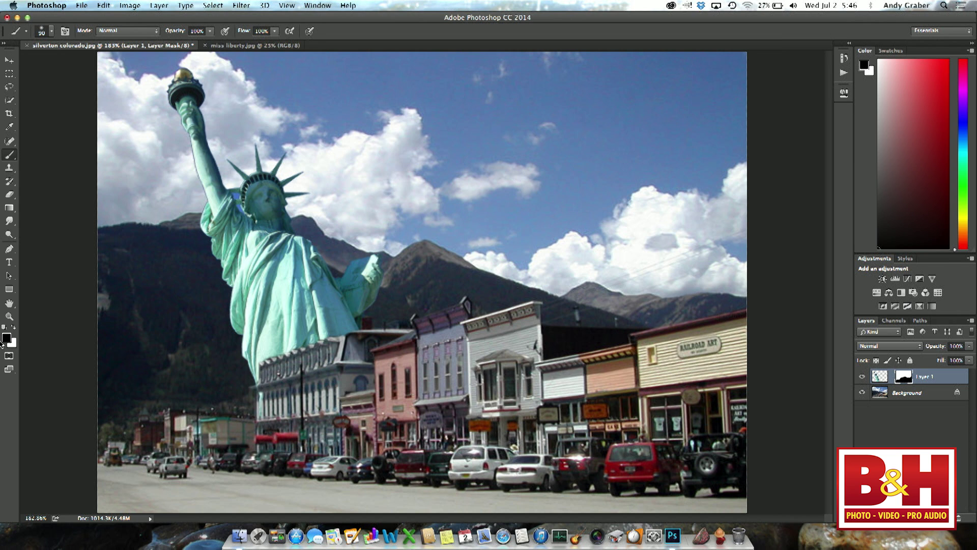
Step: Try painting black on Layer 1's mask over the statue's torch hand, and undo the stroke
mouse_move(203, 102)
mouse_down()
mouse_move(194, 111)
mouse_move(214, 147)
mouse_move(220, 126)
mouse_up()
key(super+z)
Step: Set the foreground colour to mid grey 7d7a7a and paint the mask over the torch and hand to make them partly transparent
click(8, 339)
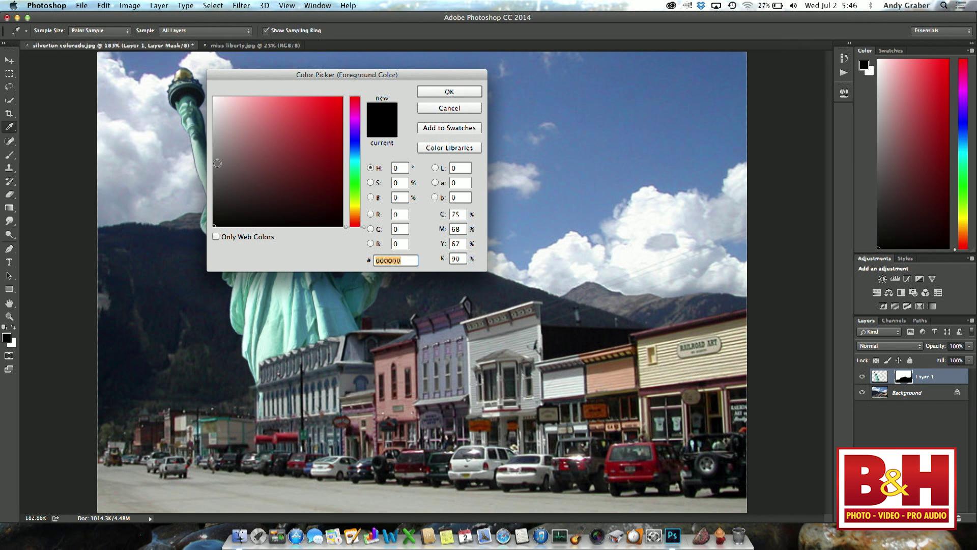
click(216, 163)
click(449, 92)
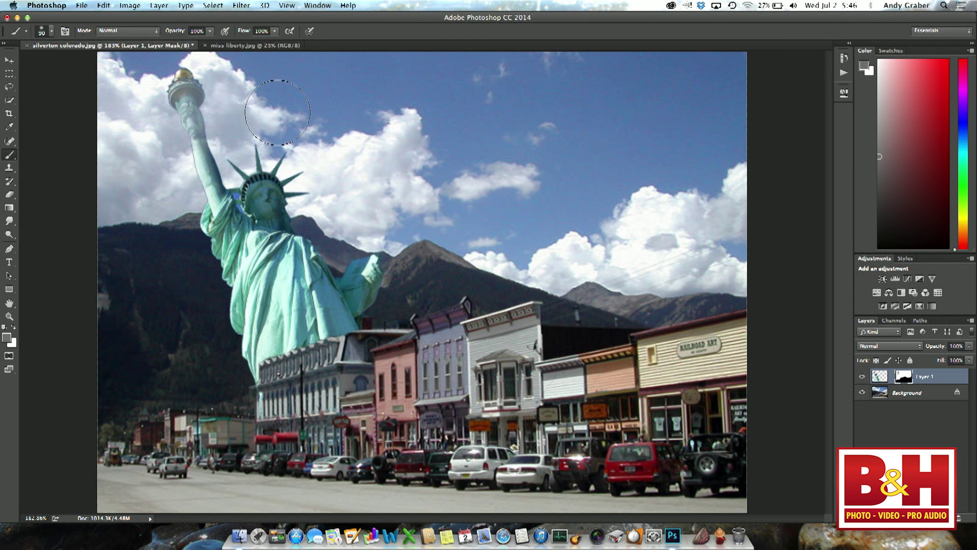
Step: Set the foreground colour to dark grey 262525 and paint the mask over the statue's raised forearm with a size 40 brush
click(5, 338)
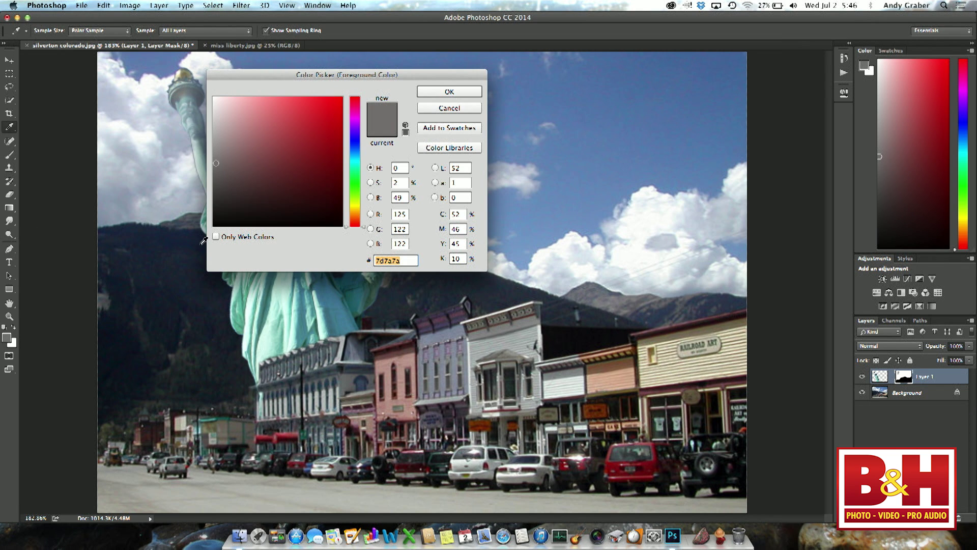
click(216, 207)
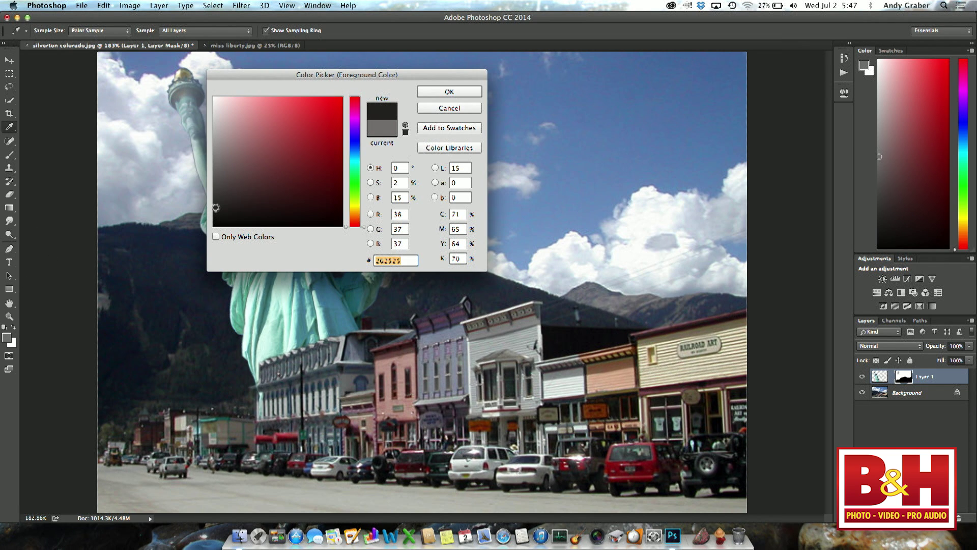
click(475, 94)
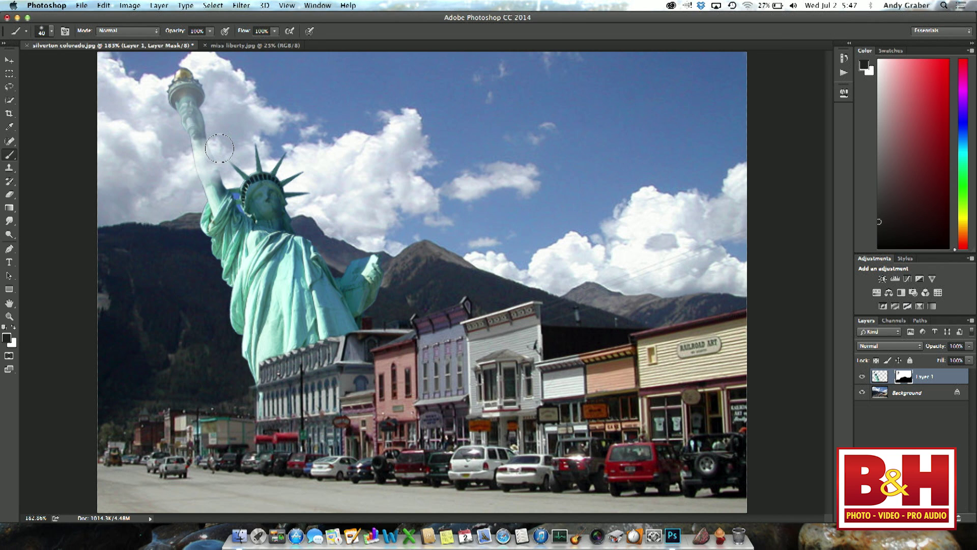
mouse_move(187, 145)
mouse_down()
mouse_move(169, 134)
mouse_move(185, 126)
mouse_move(184, 192)
mouse_up()
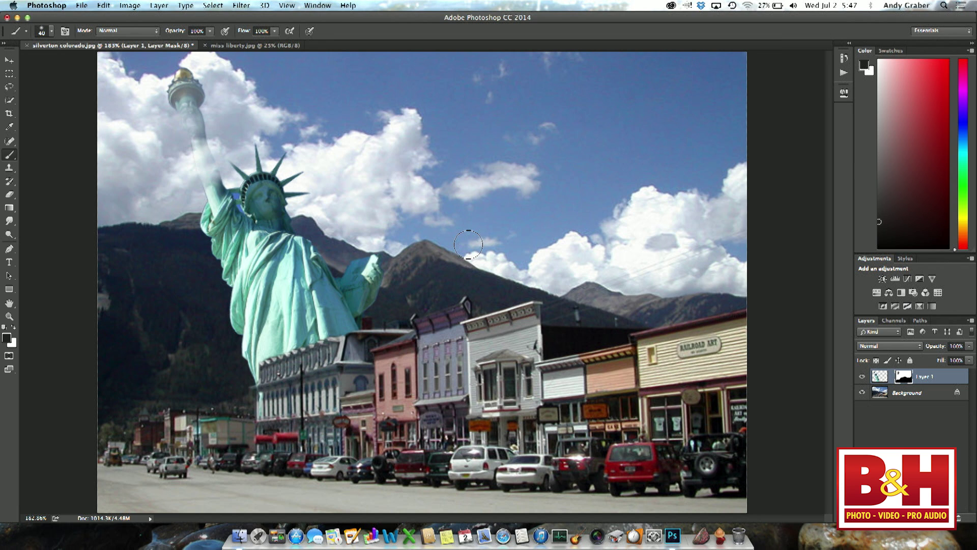